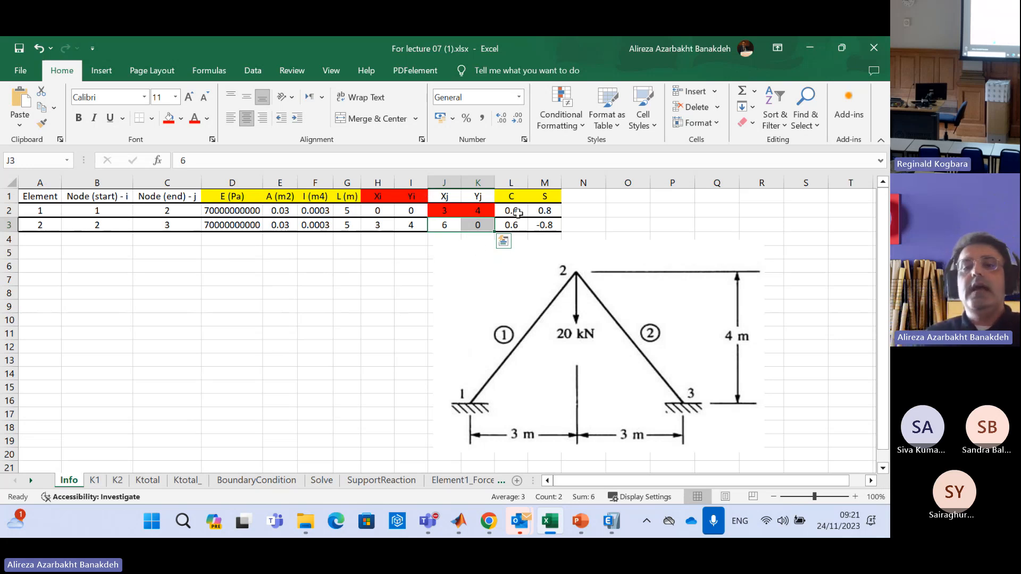
Review the formulas behind the C and S values of element 1 in L2 and M2
left_click(516, 212)
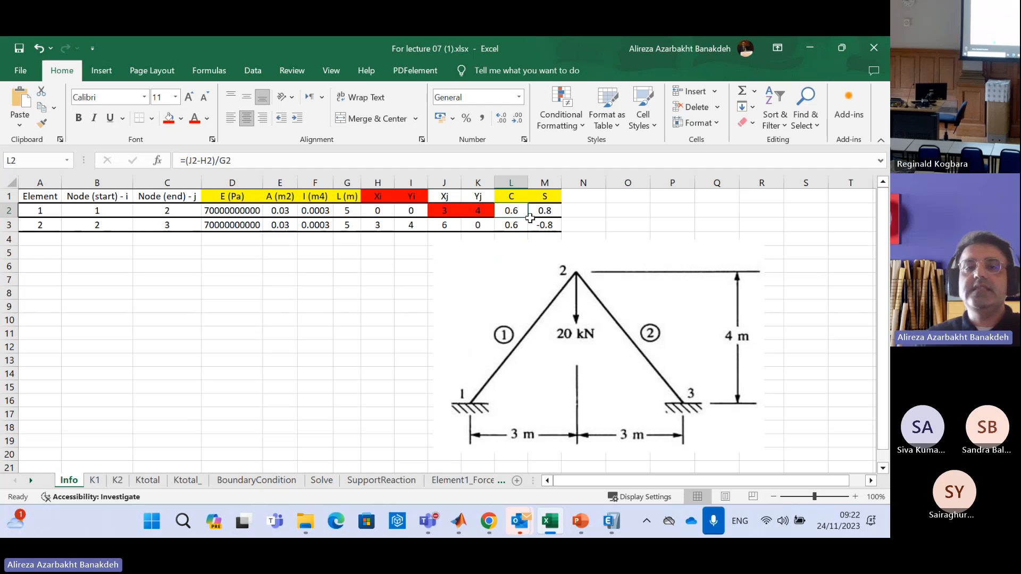
left_click(543, 212)
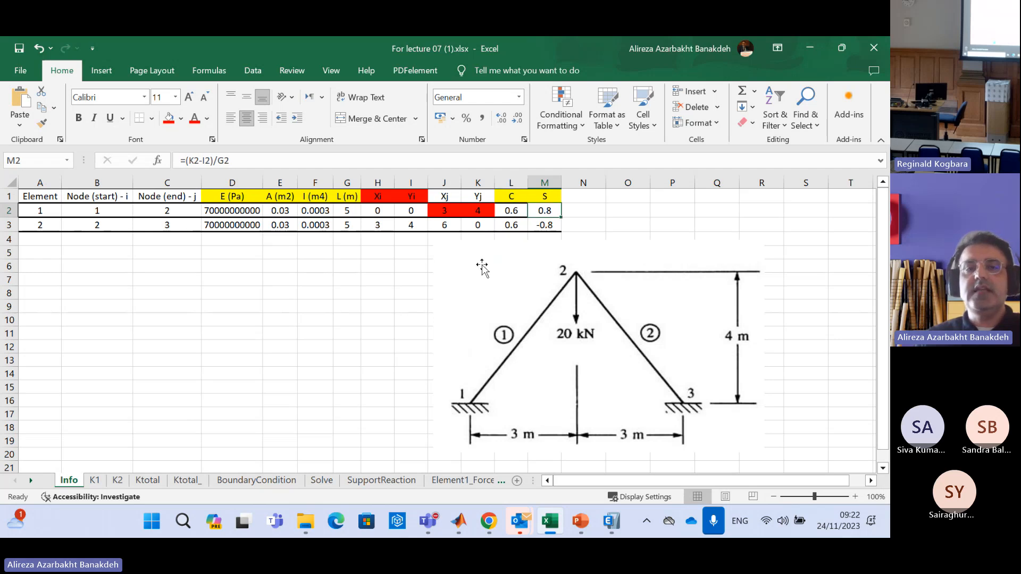
left_click(512, 212)
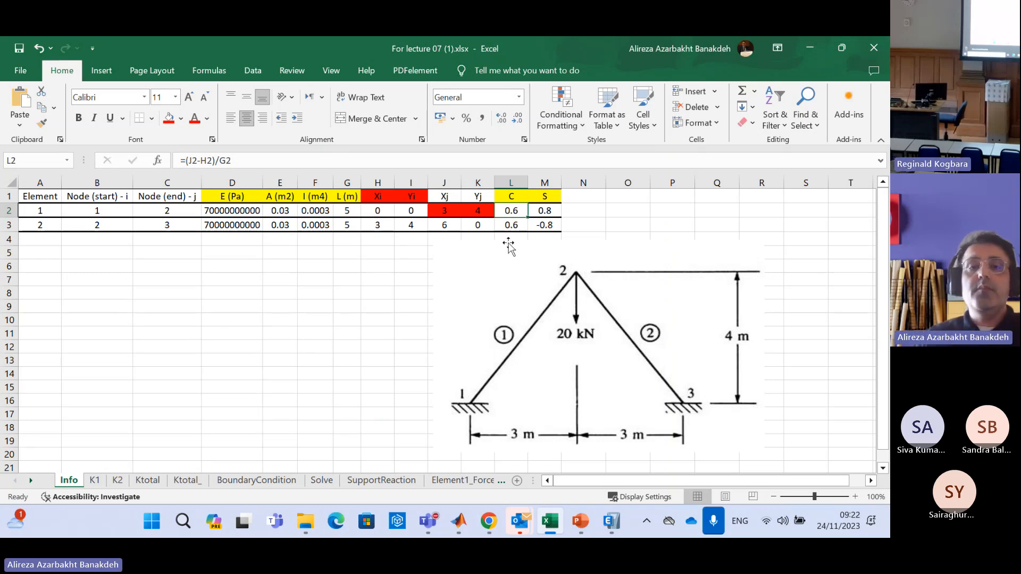
left_click(304, 281)
Clear the C formula of element 1 in cell L2
left_click(512, 209)
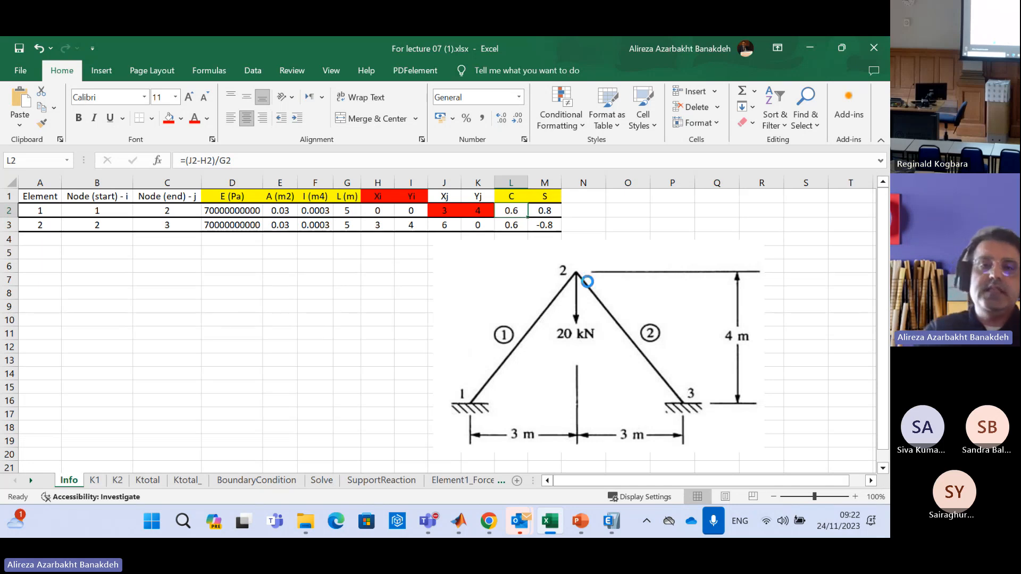
key("Delete")
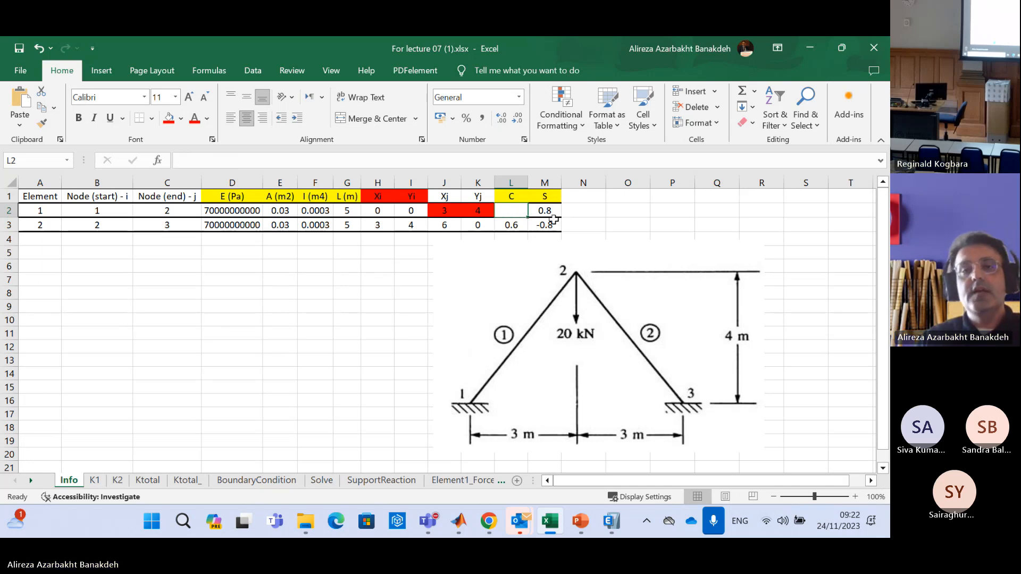
left_click(611, 213)
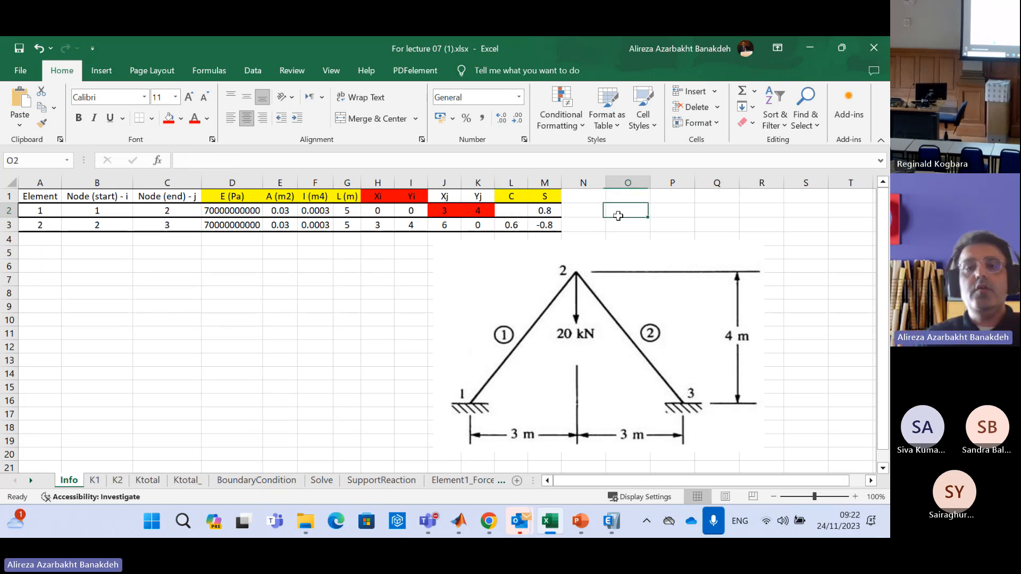
Enter the formula =(J2-H2)/G2 in L2 to calculate element 1's C value
left_click(514, 212)
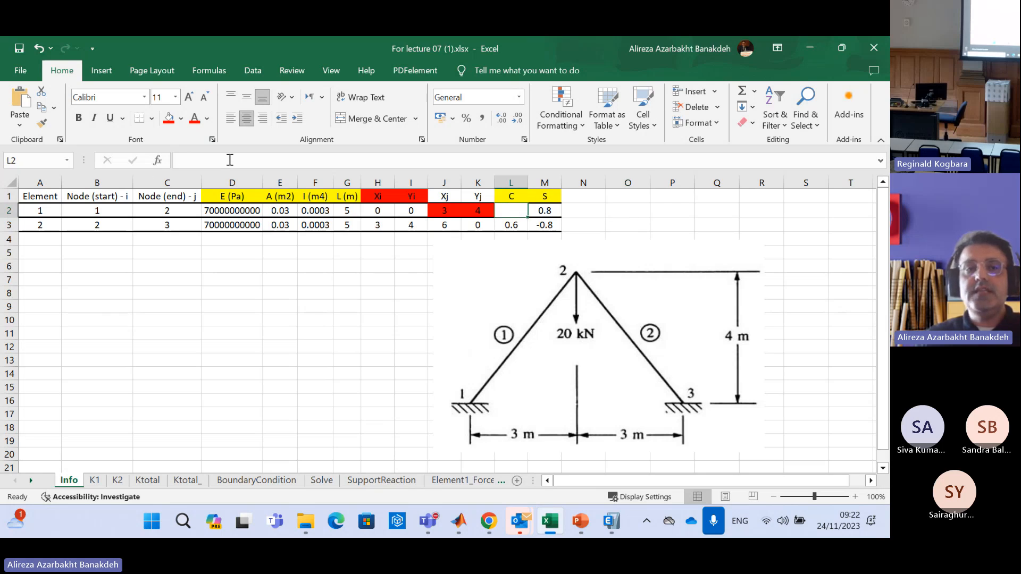
left_click(206, 161)
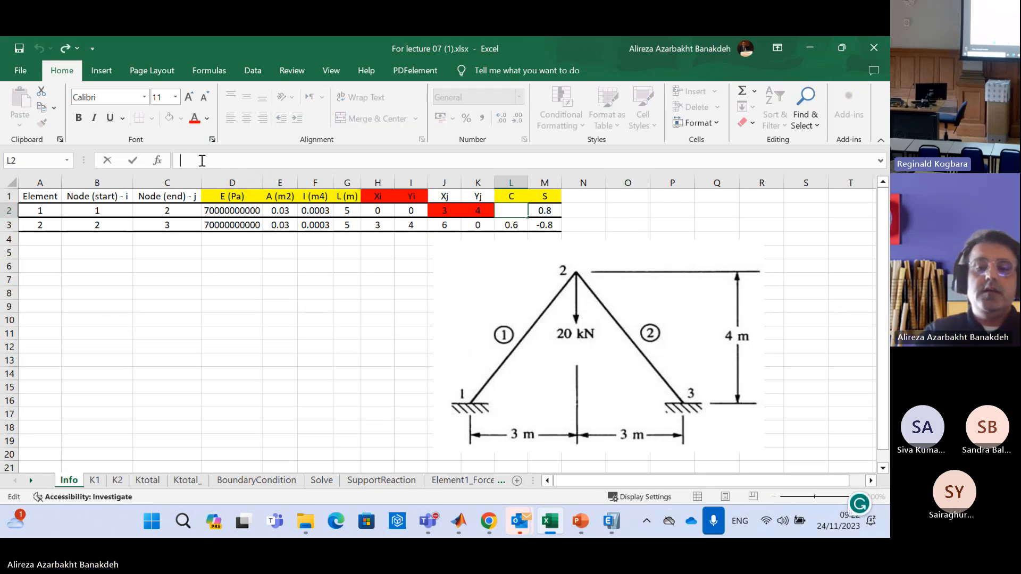
type("=")
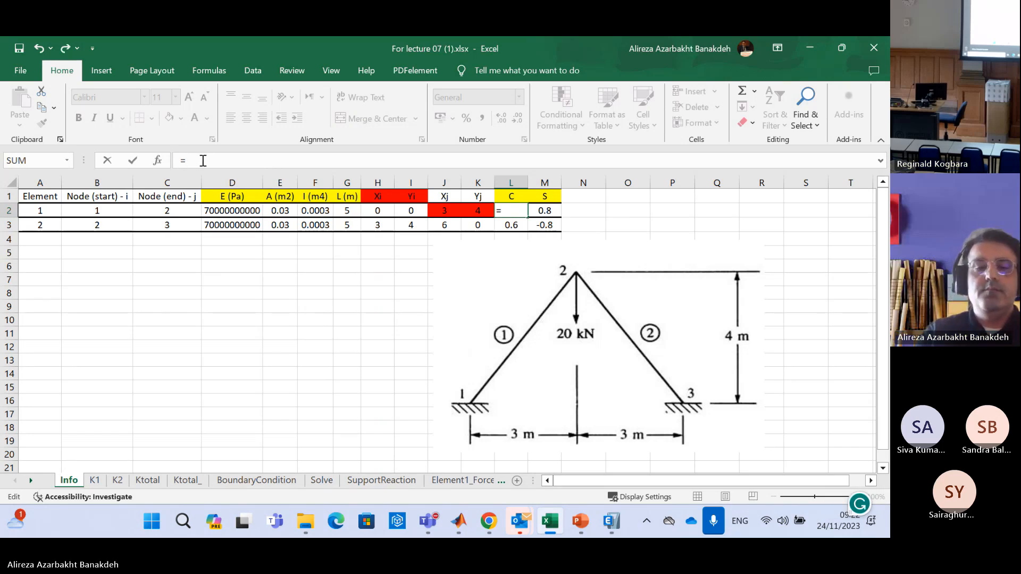
type("(")
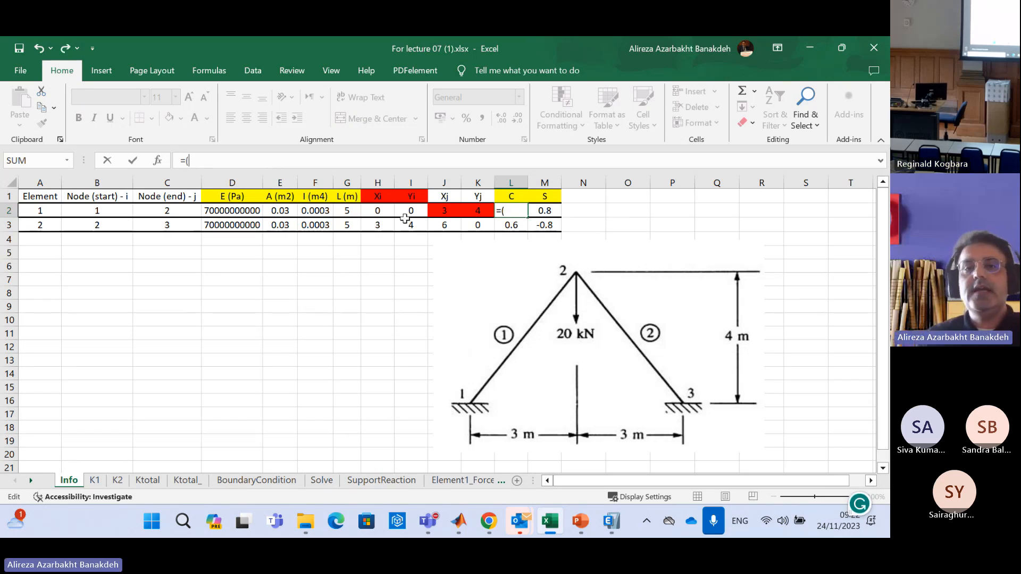
left_click(442, 213)
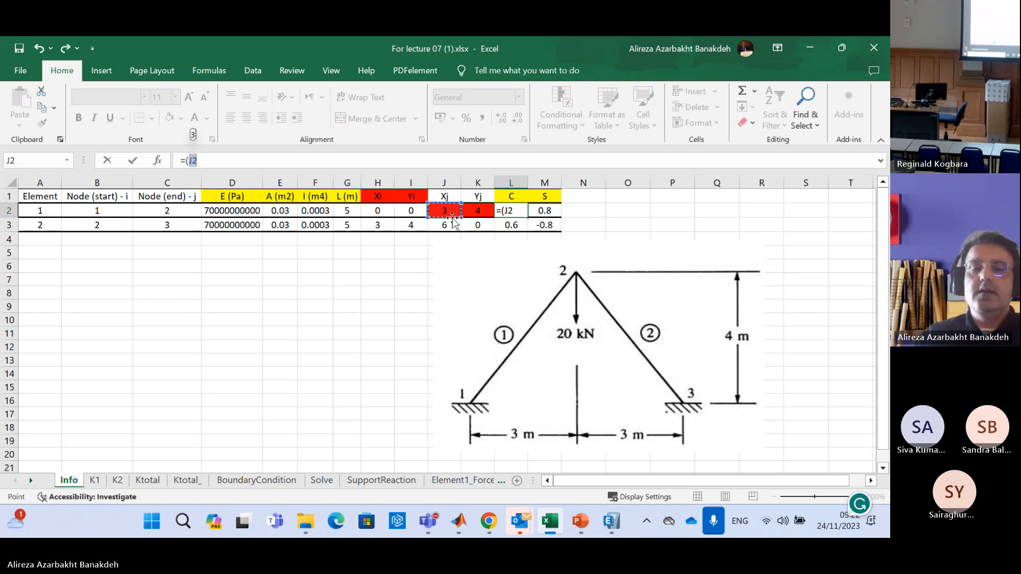
type("-")
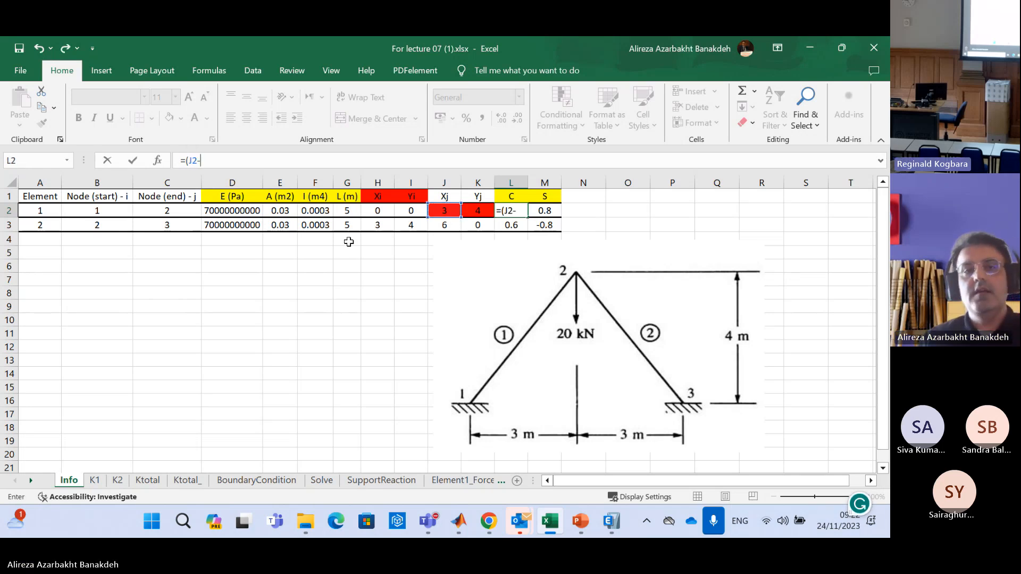
left_click(374, 210)
type(")")
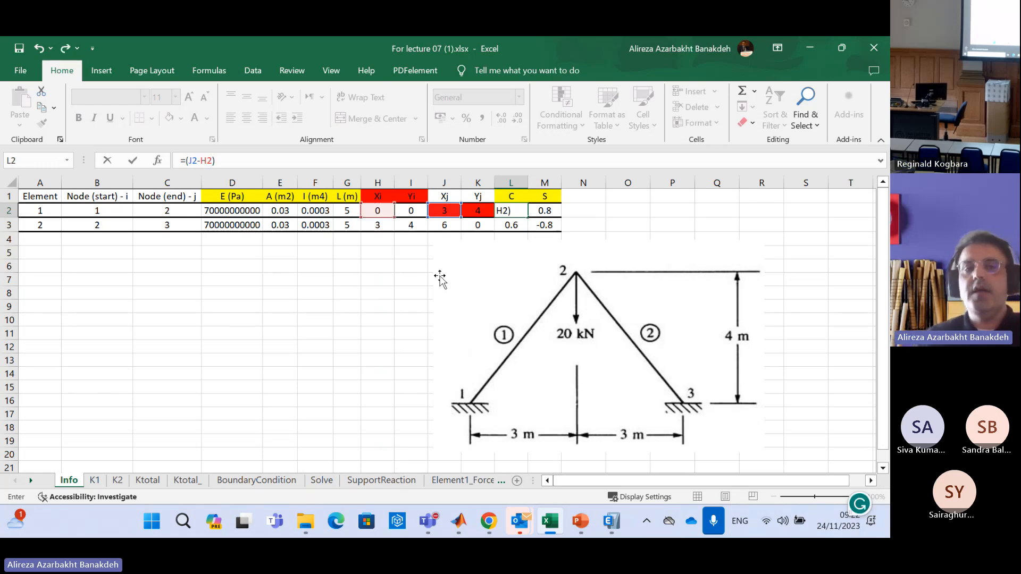
type("/")
left_click(348, 212)
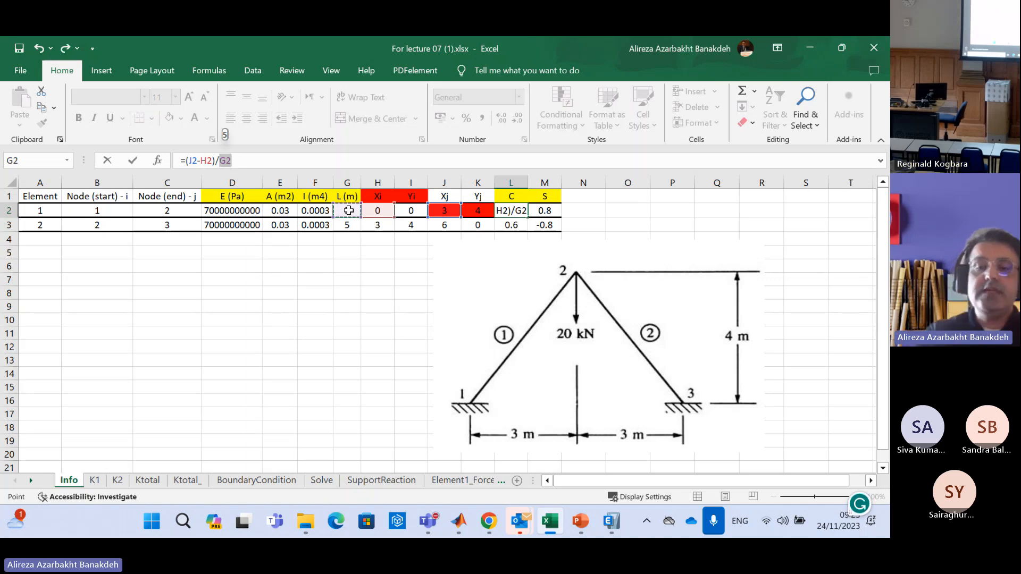
key("Return")
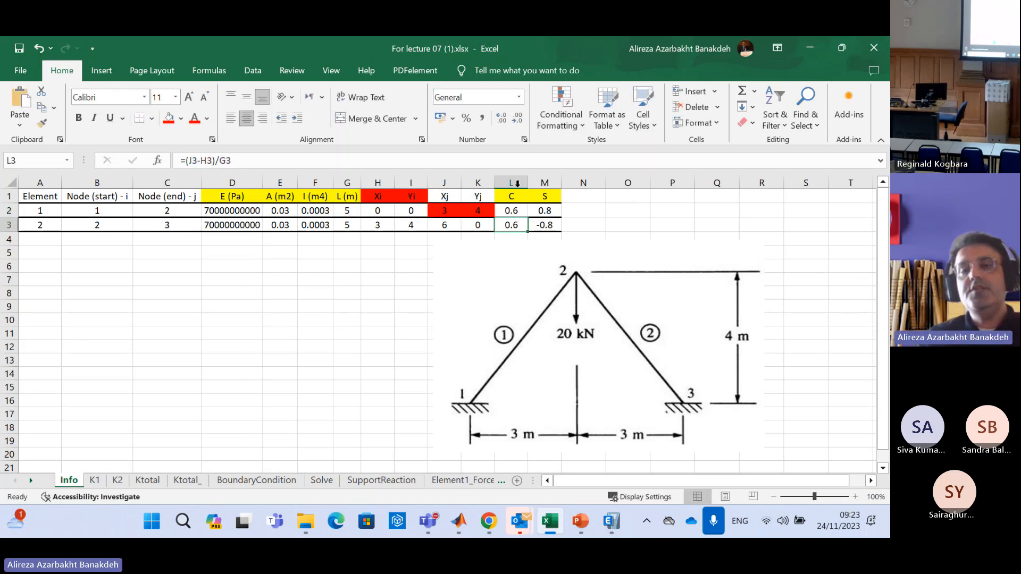
Clear element 2's C formula in L3 and reselect the source formula in L2
key("Delete")
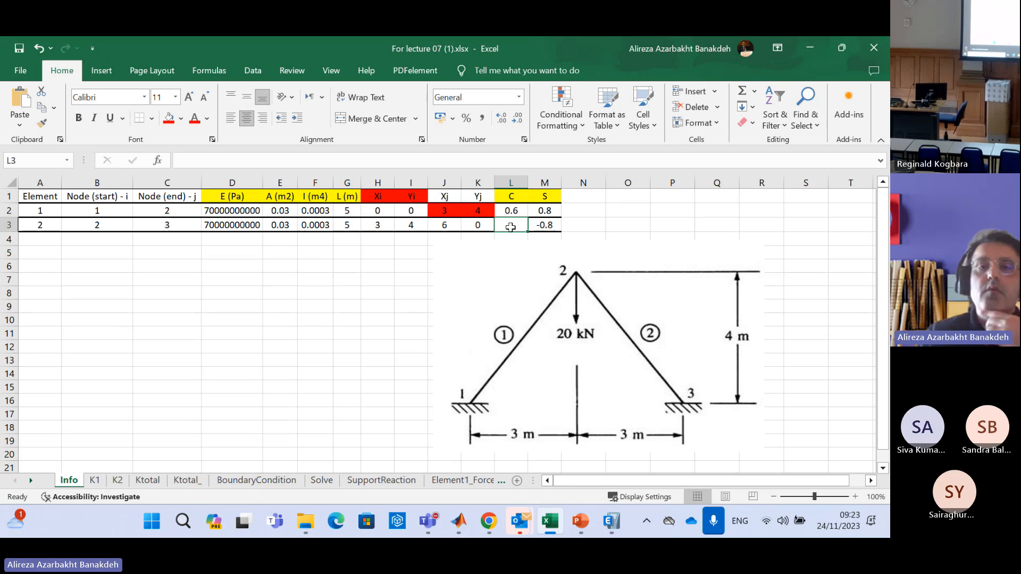
left_click(519, 209)
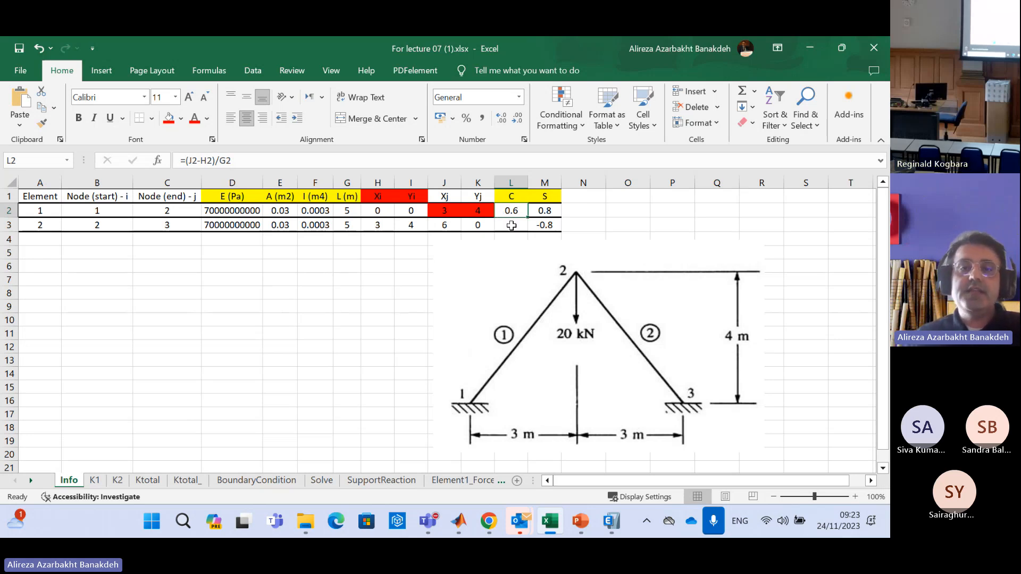
left_click(655, 211)
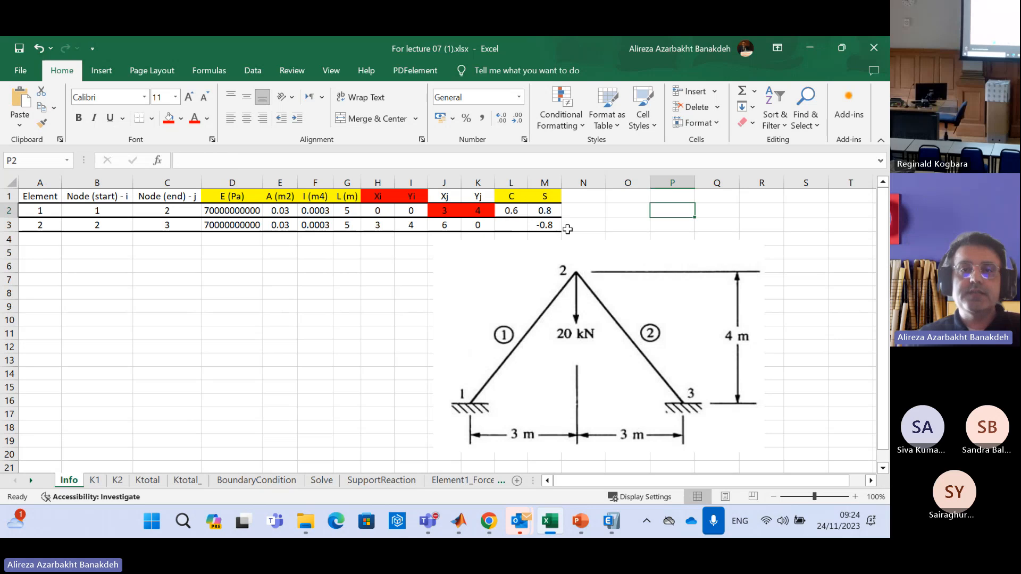
left_click(519, 213)
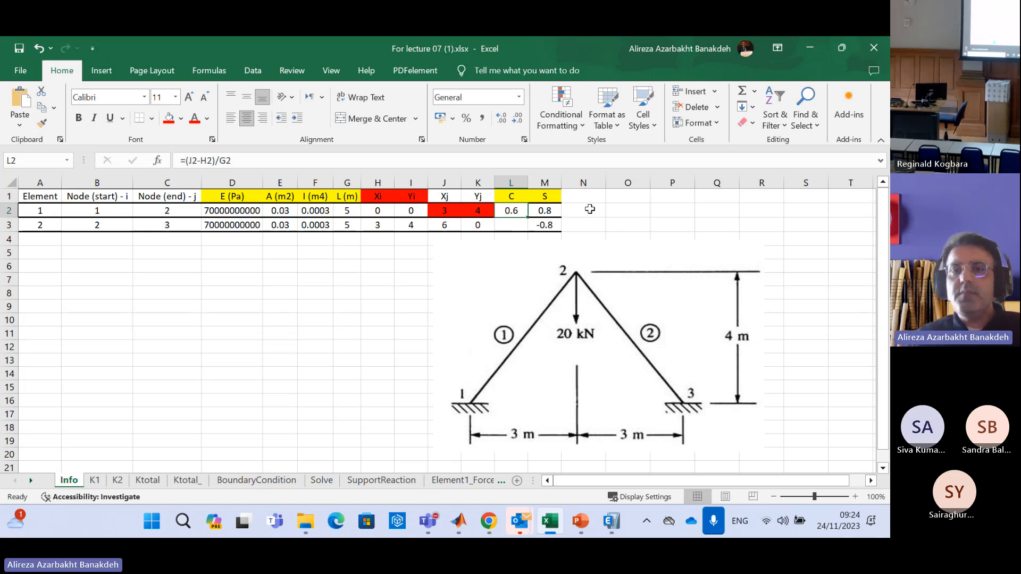
Move the truss diagram clear of the table and shrink it to span about columns O to S, rows 2 to 10
left_click_drag(481, 300, 598, 270)
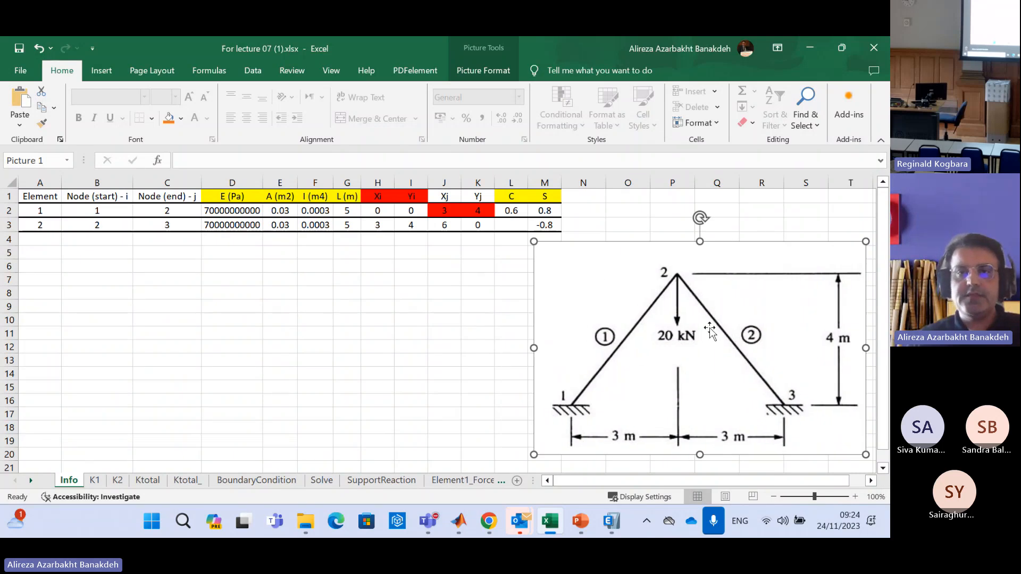
left_click_drag(710, 330, 703, 327)
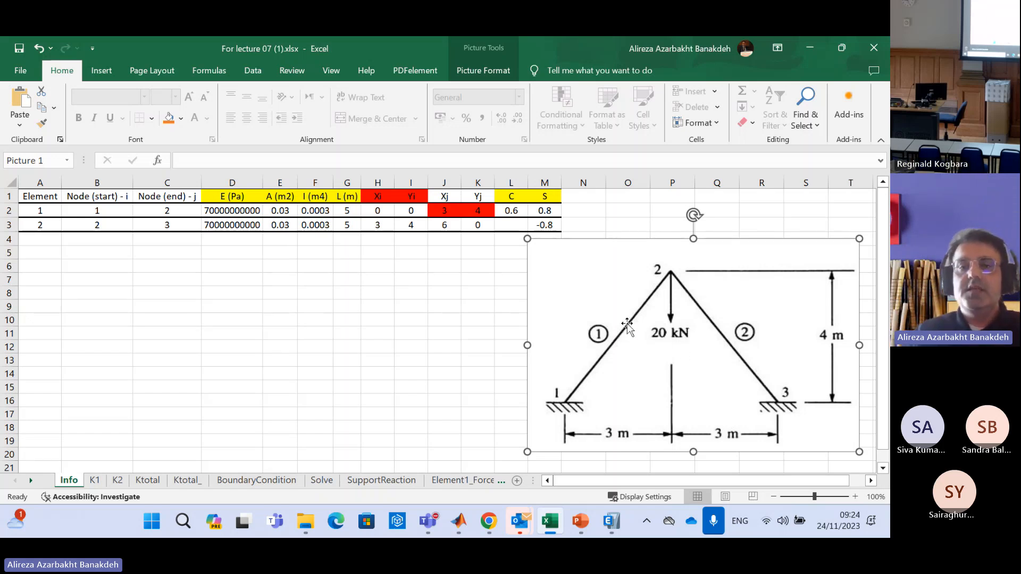
left_click_drag(527, 239, 648, 257)
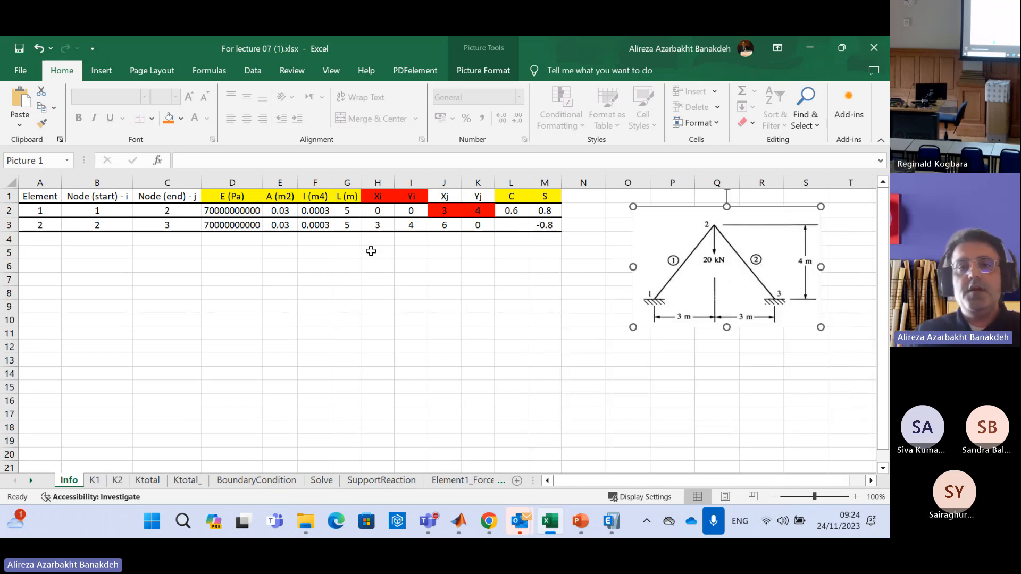
left_click(475, 263)
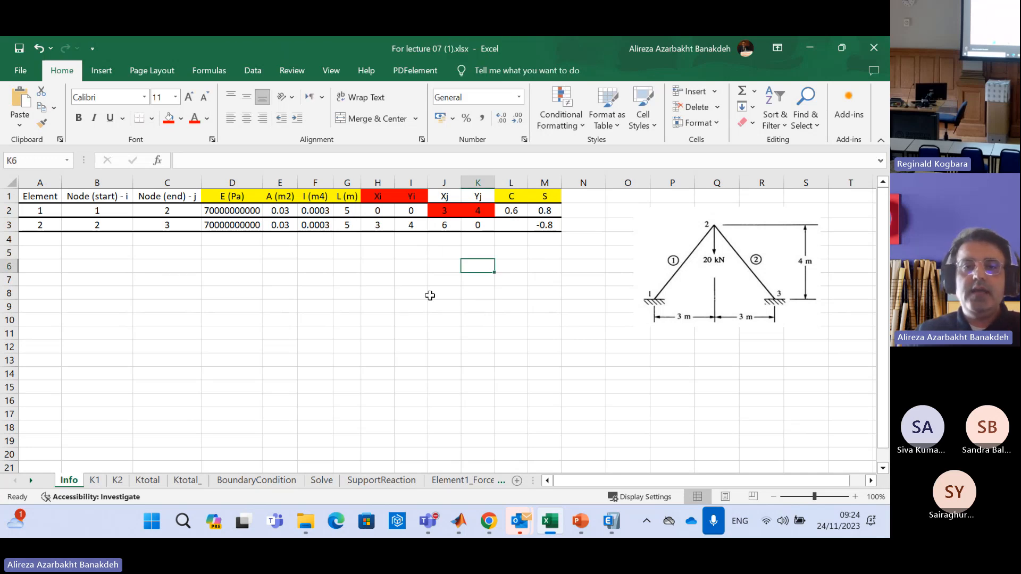
Fill the C formula from L2 down through L14 and compare the formulas in L2 and L3
left_click(506, 211)
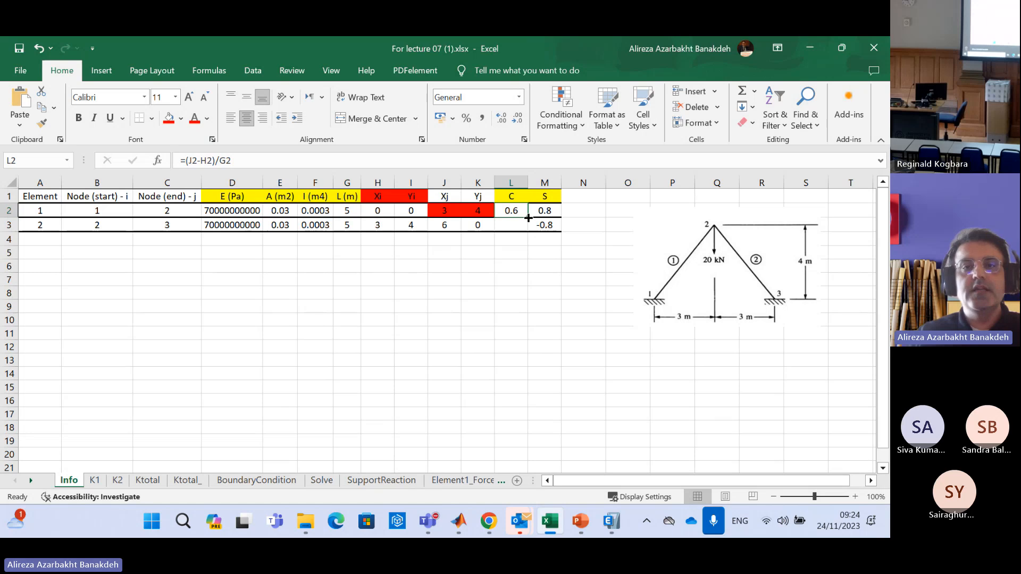
left_click_drag(528, 217, 546, 373)
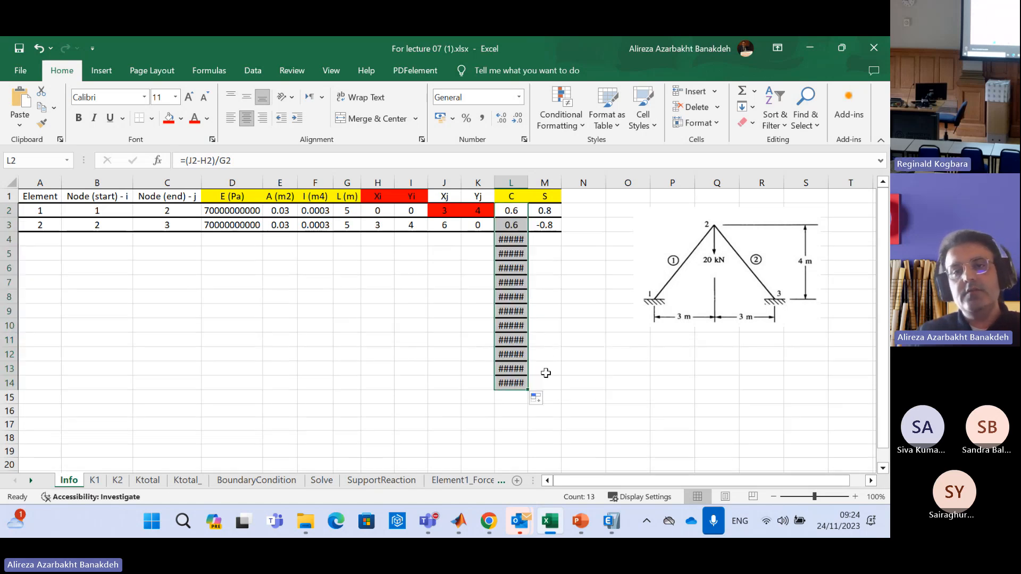
left_click(520, 223)
left_click(518, 211)
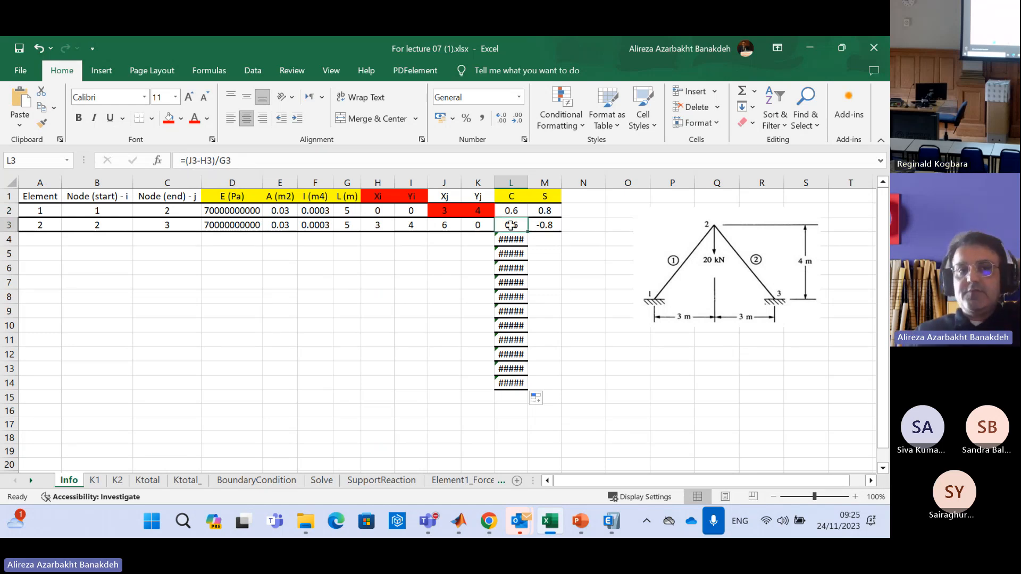
key("Down")
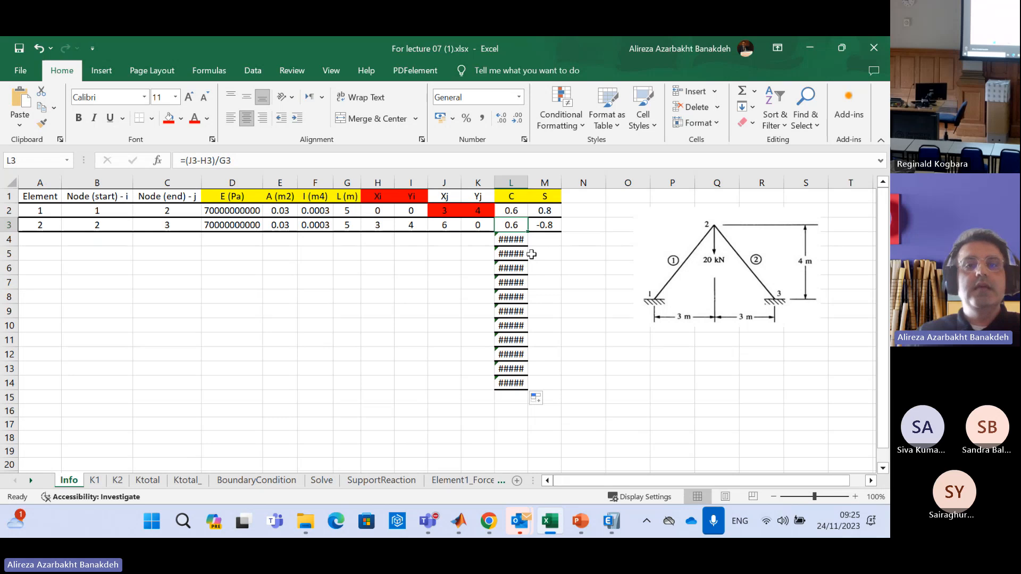
left_click(524, 211)
left_click_drag(528, 217, 540, 388)
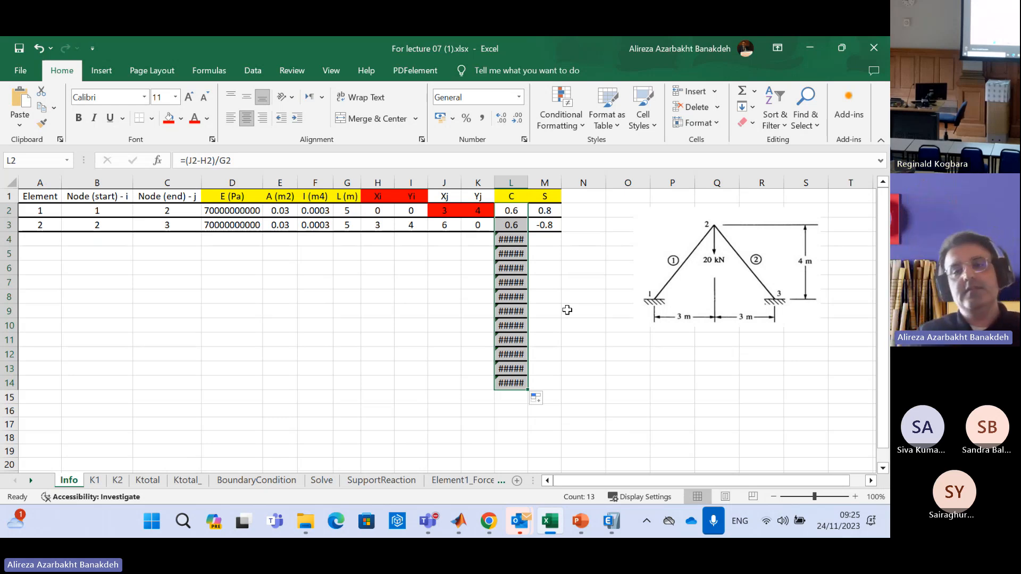
Clear the surplus C formulas below the element rows in L4:L14
left_click_drag(511, 239, 509, 390)
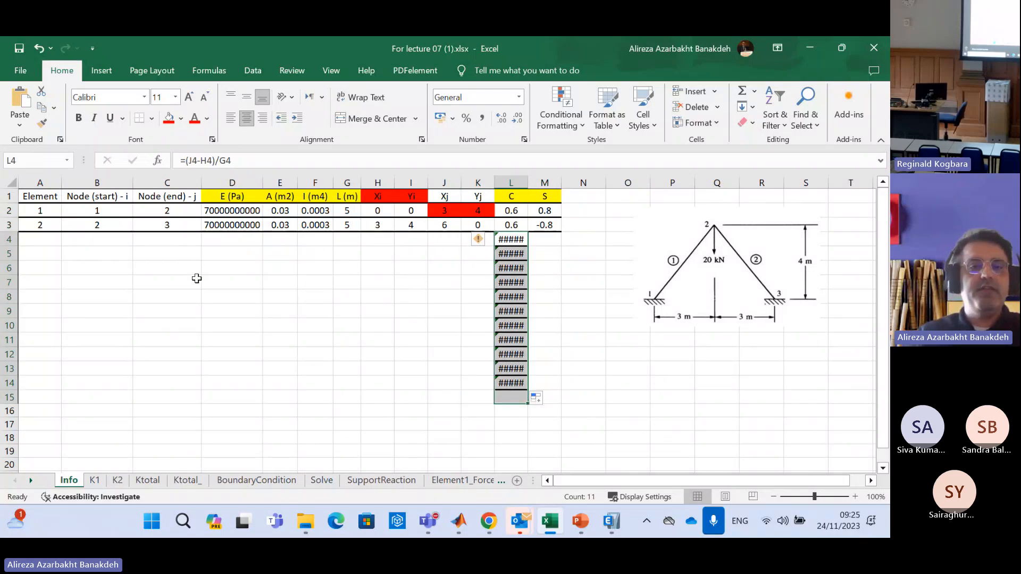
left_click_drag(403, 254, 182, 401)
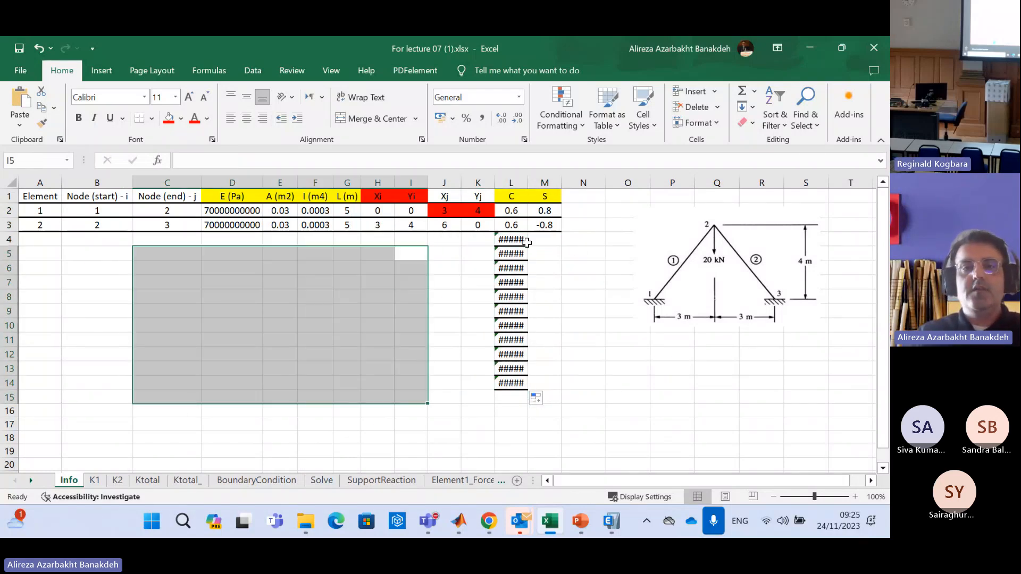
left_click_drag(519, 241, 526, 388)
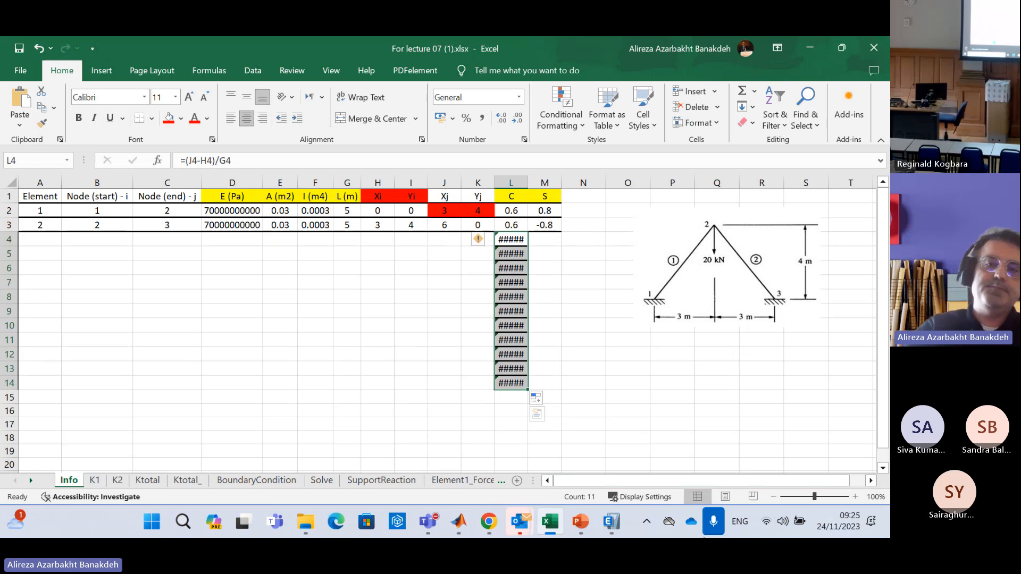
key("Delete")
left_click(584, 254)
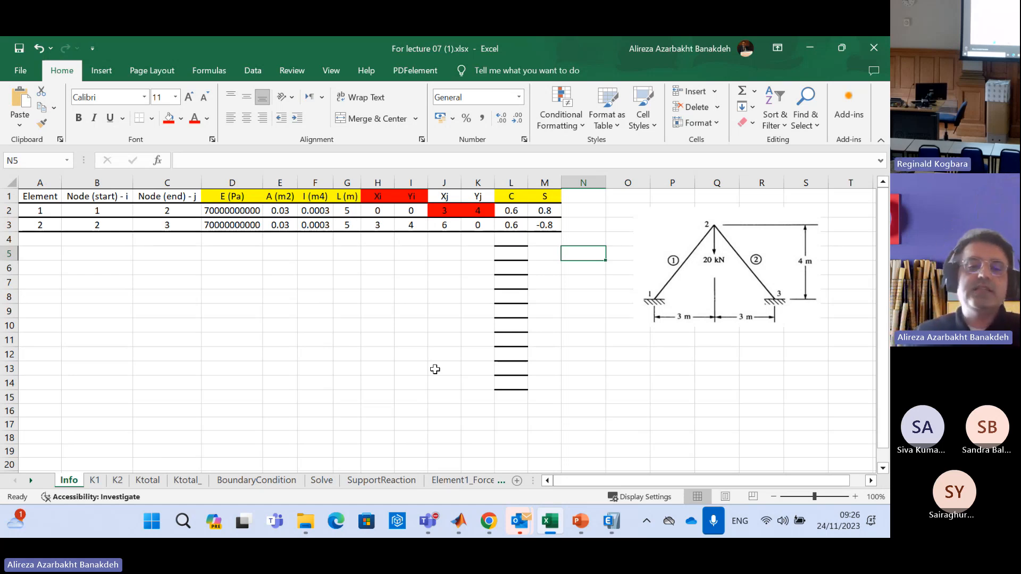
Look through the K1, K2, Ktotal, Ktotal_ and BoundaryCondition sheets
left_click(94, 481)
left_click(118, 481)
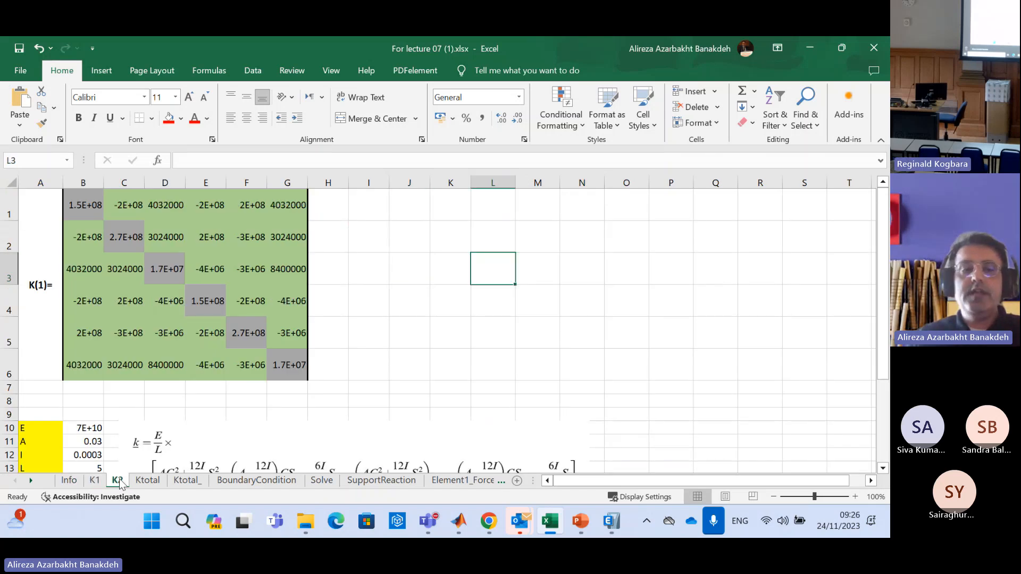
left_click(147, 481)
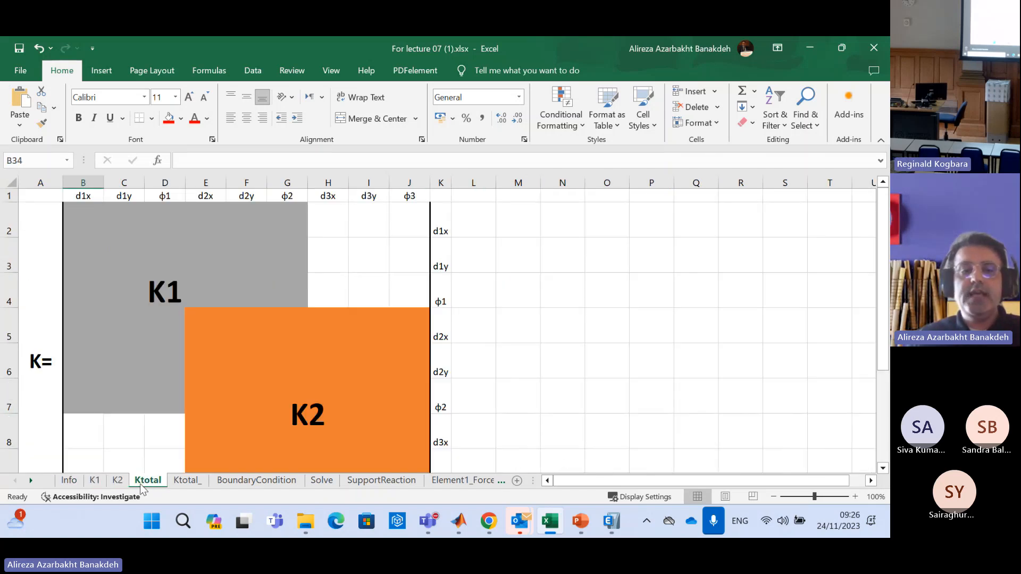
left_click(179, 481)
left_click(242, 482)
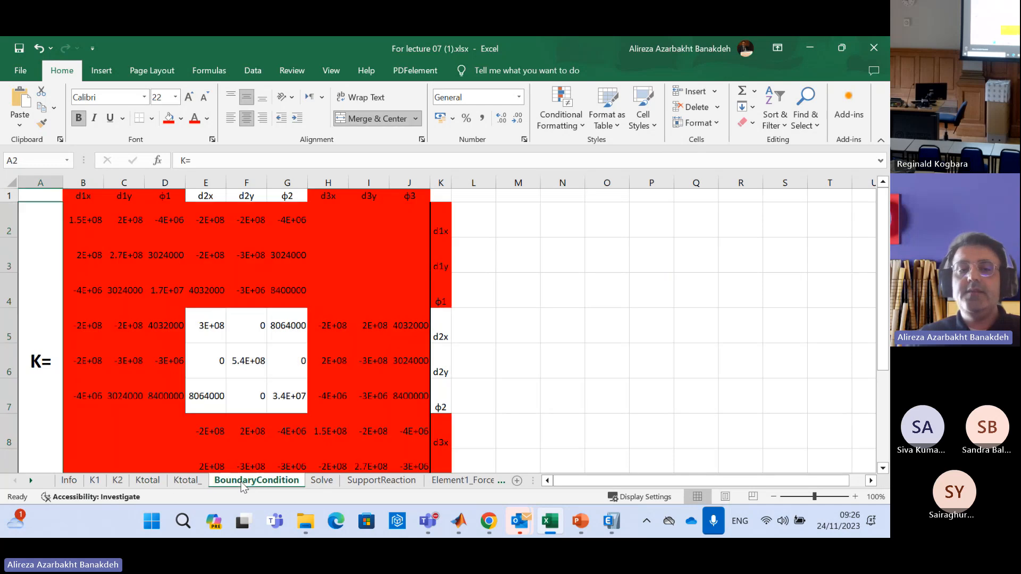
Look over the Solve sheet with the reduced stiffness equations and the nodal displacement solution
left_click(322, 481)
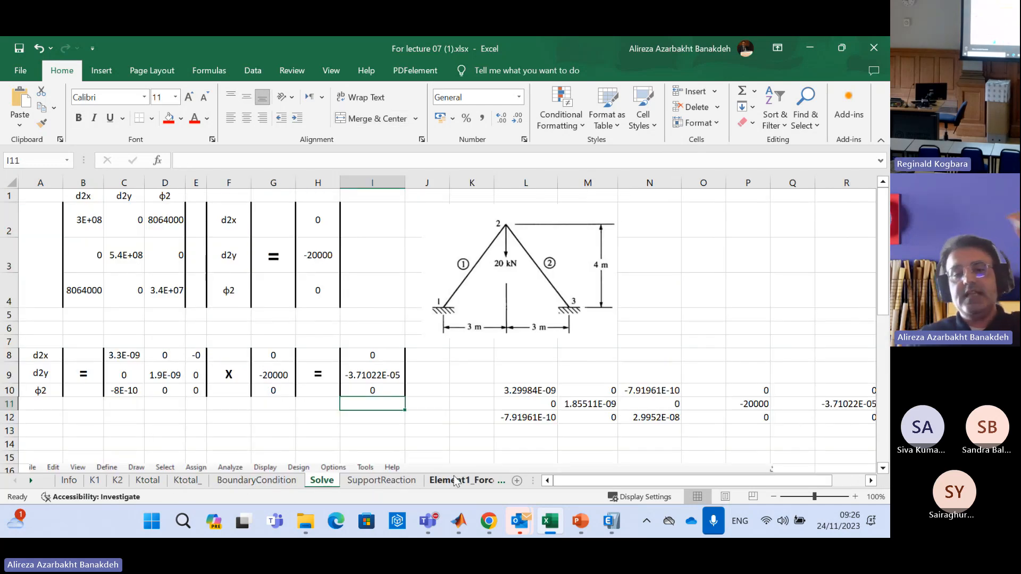
left_click(517, 481)
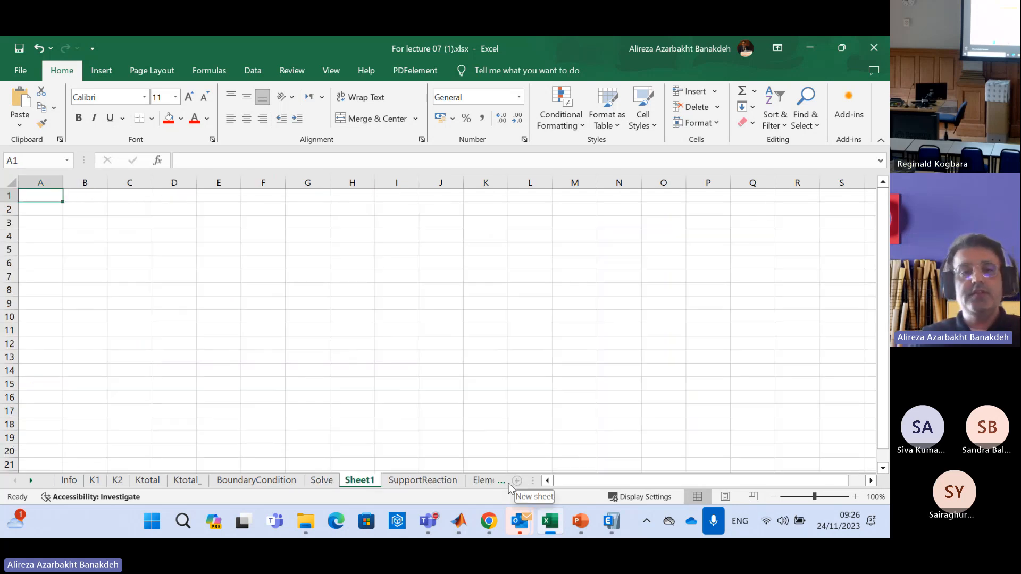
left_click_drag(129, 235, 645, 404)
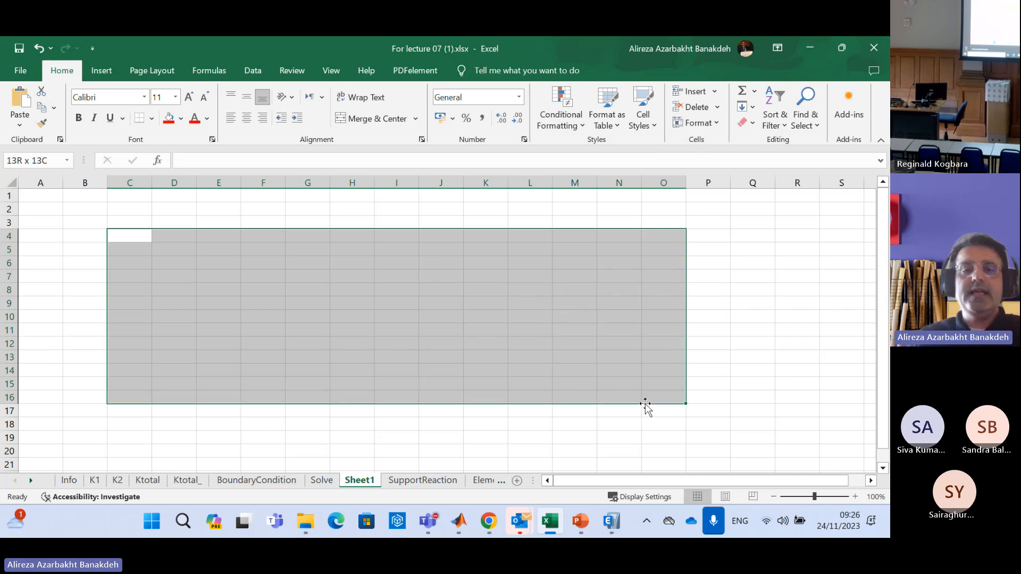
left_click(358, 282)
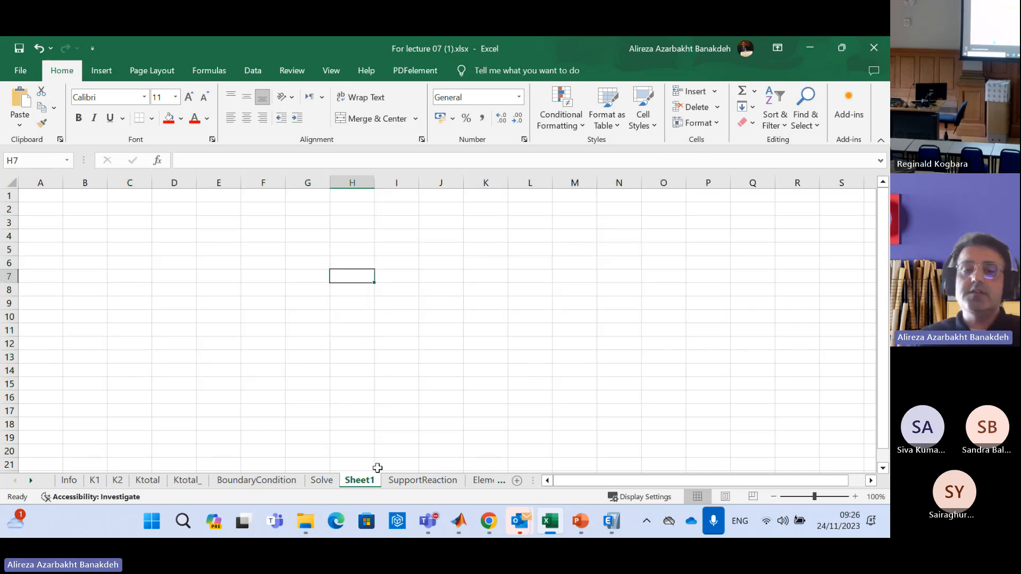
right_click(362, 483)
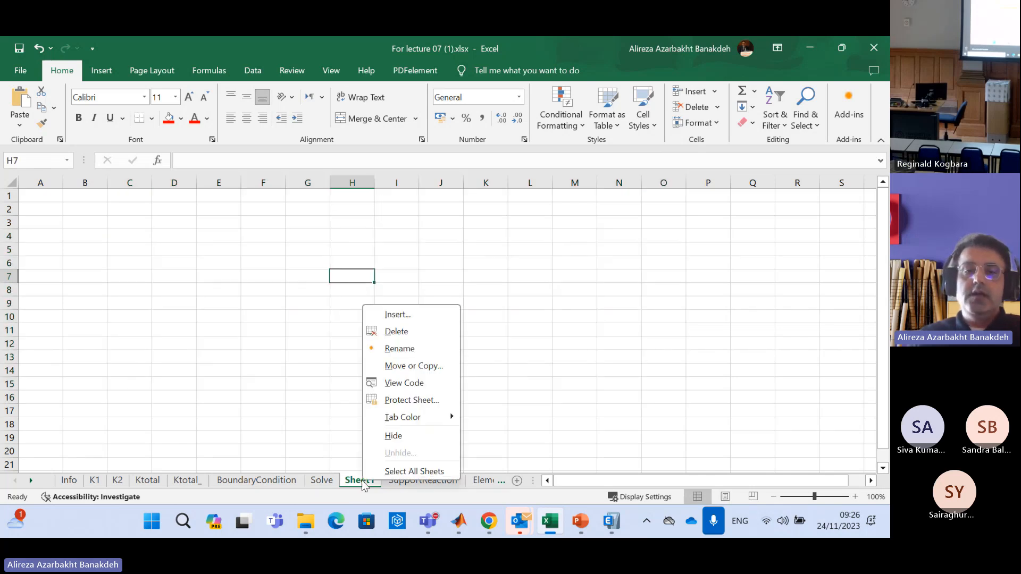
left_click(409, 328)
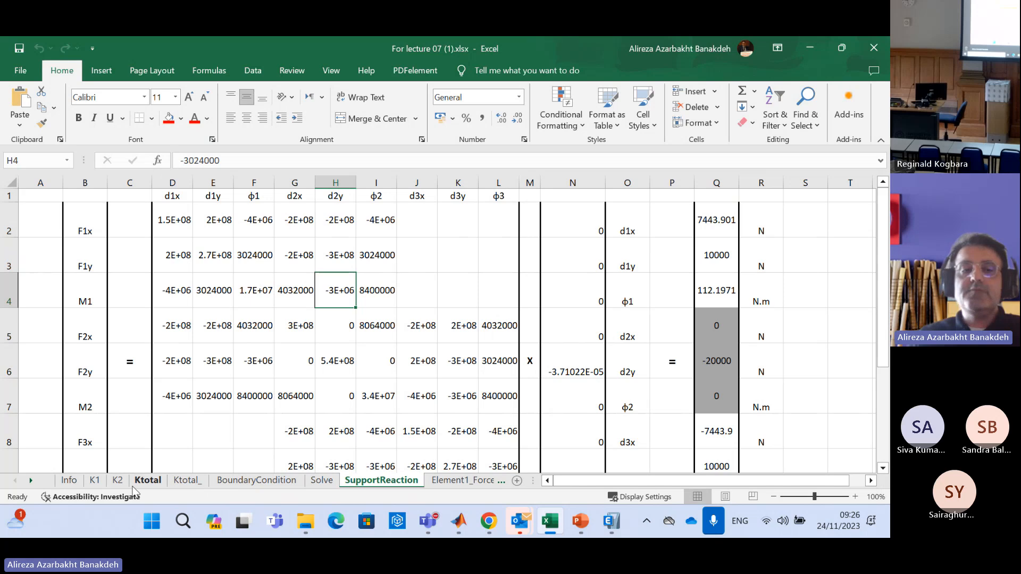
Review the Info and K1 sheets, and switch to the PowerPoint lecture to consult the beam element stiffness matrix on slide 2
left_click(68, 481)
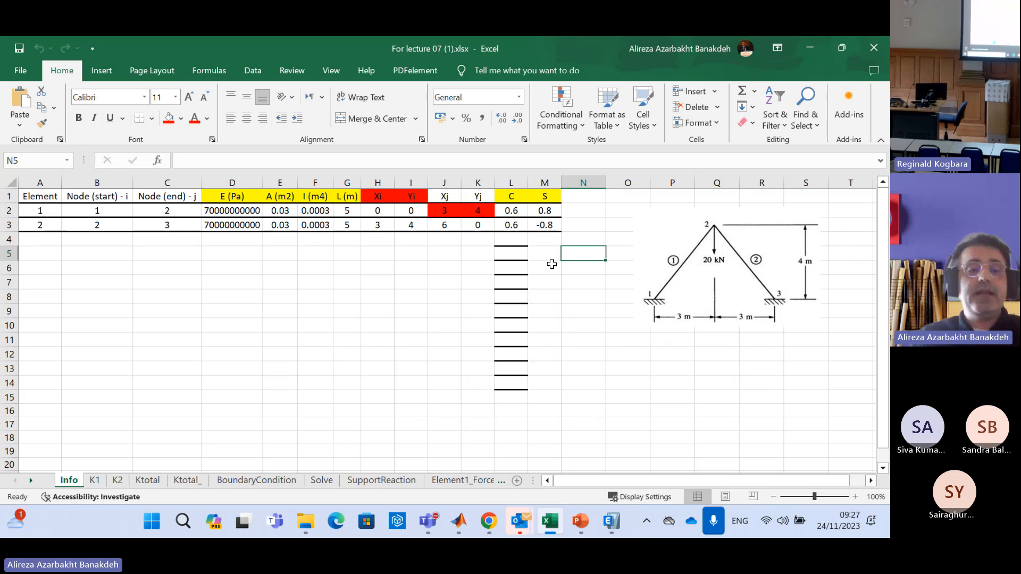
left_click(94, 481)
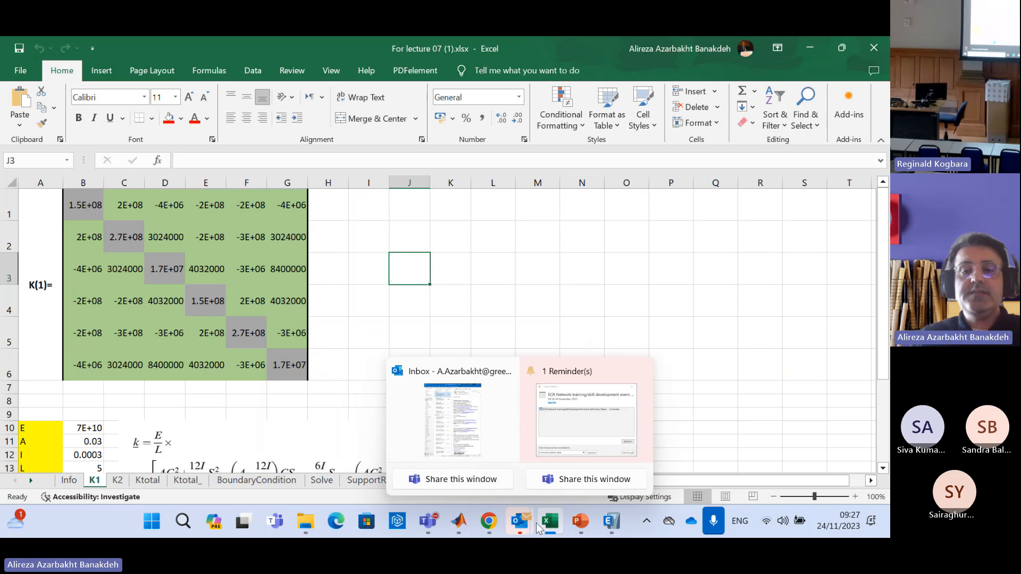
mouse_move(580, 524)
left_click(519, 430)
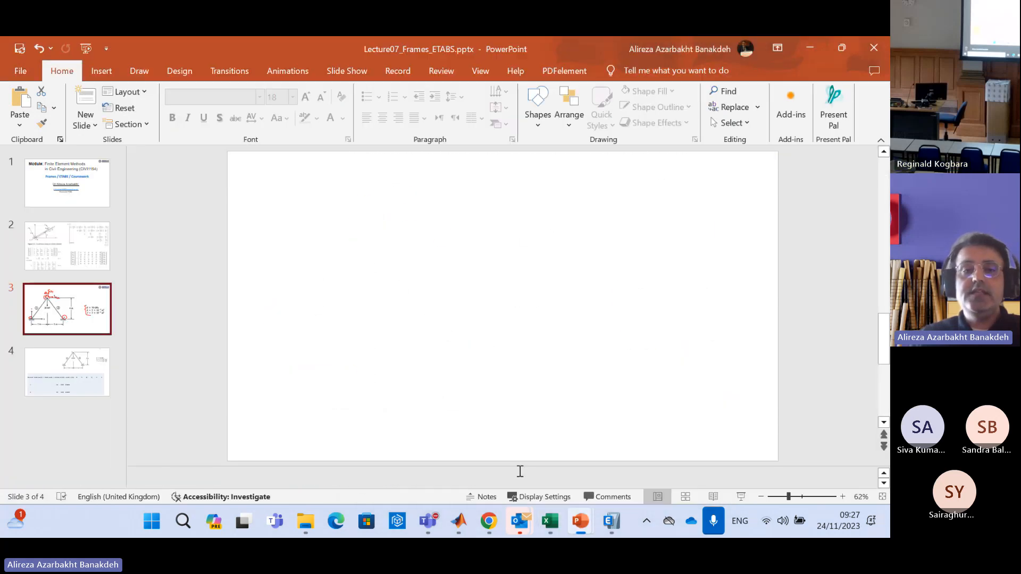
key("Up")
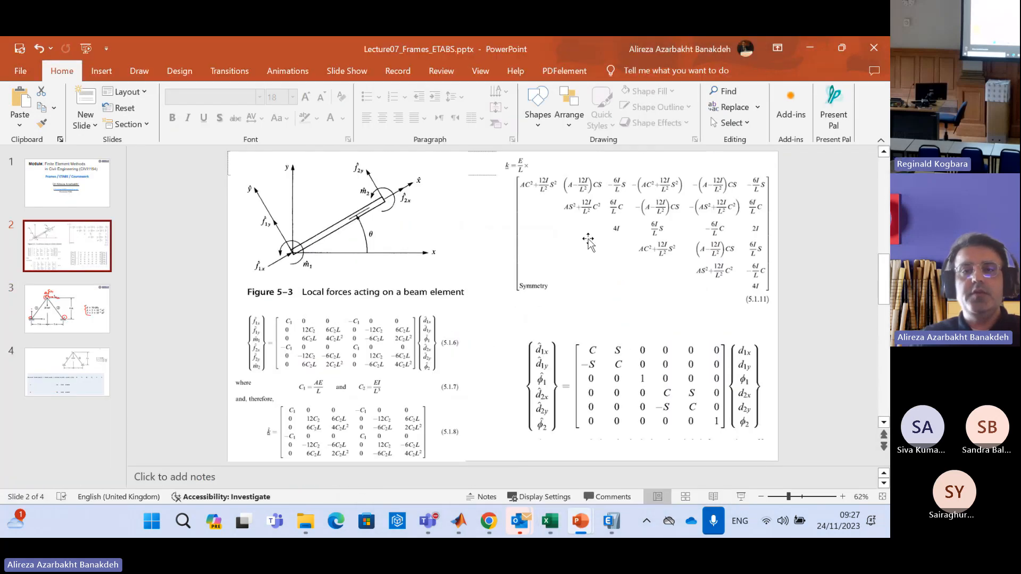
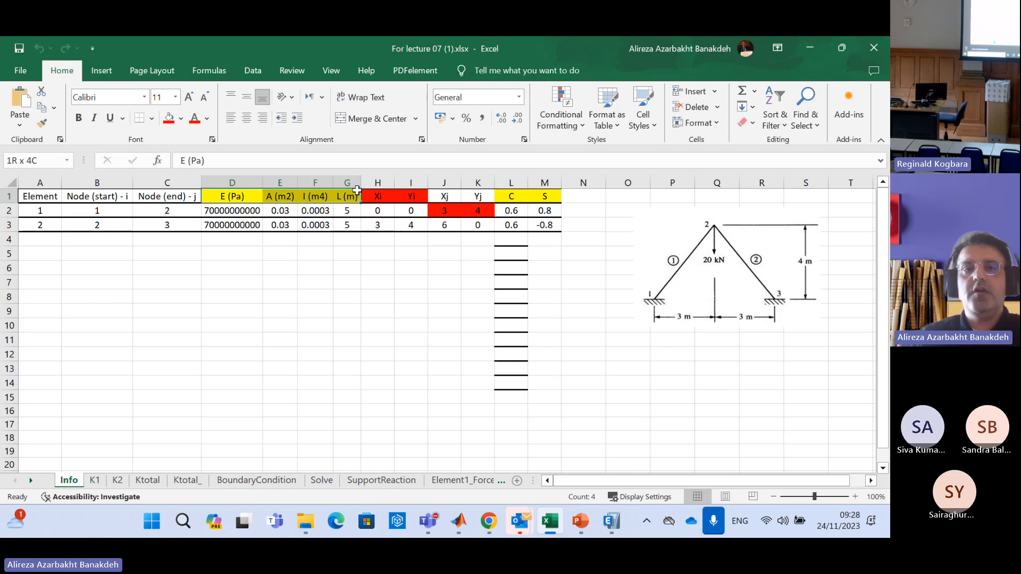
Review the E, A, I, L, C and S columns and element 1's values on the Info sheet
left_click_drag(509, 196, 542, 189)
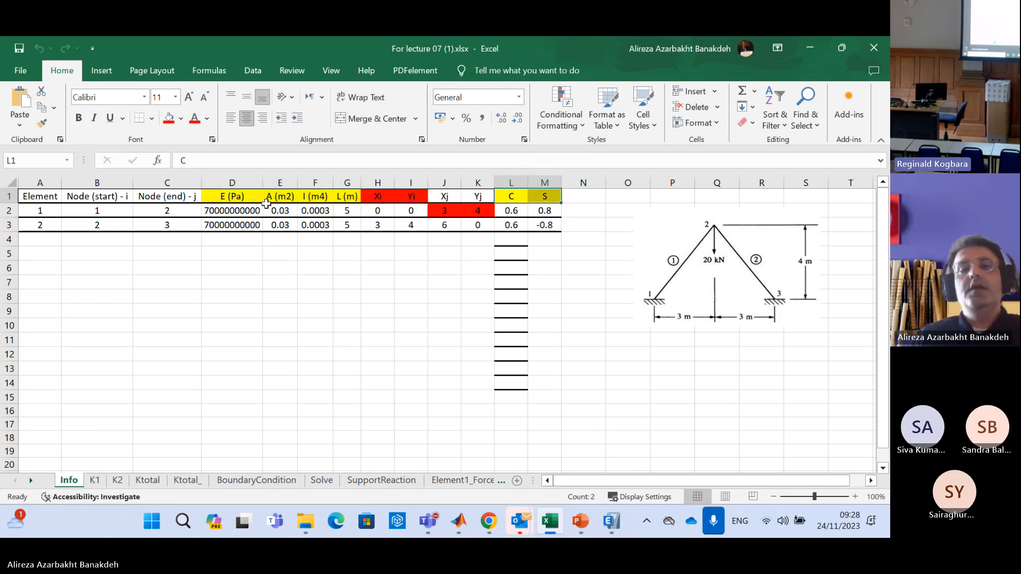
left_click_drag(237, 197, 343, 199)
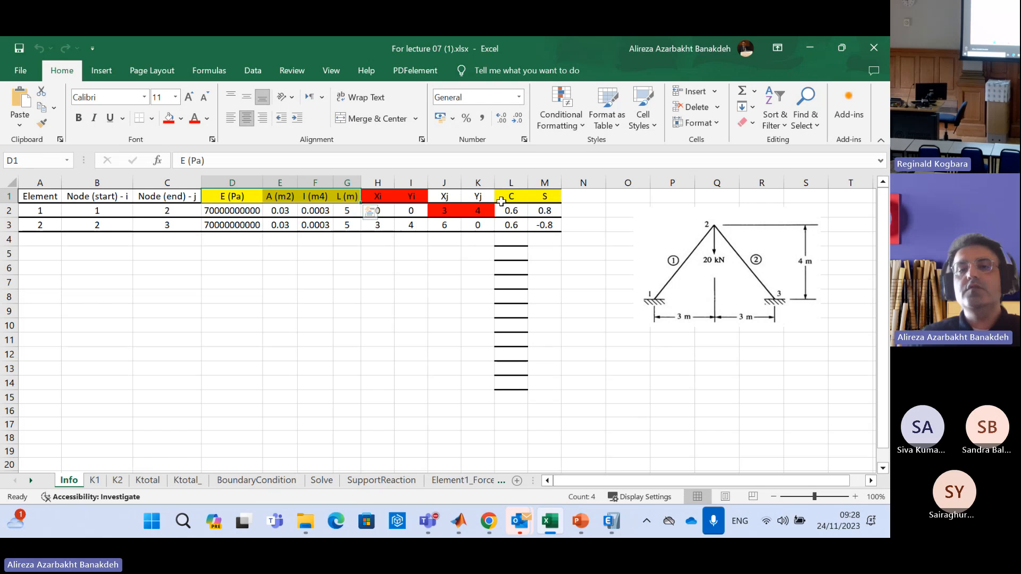
left_click_drag(501, 201, 553, 194)
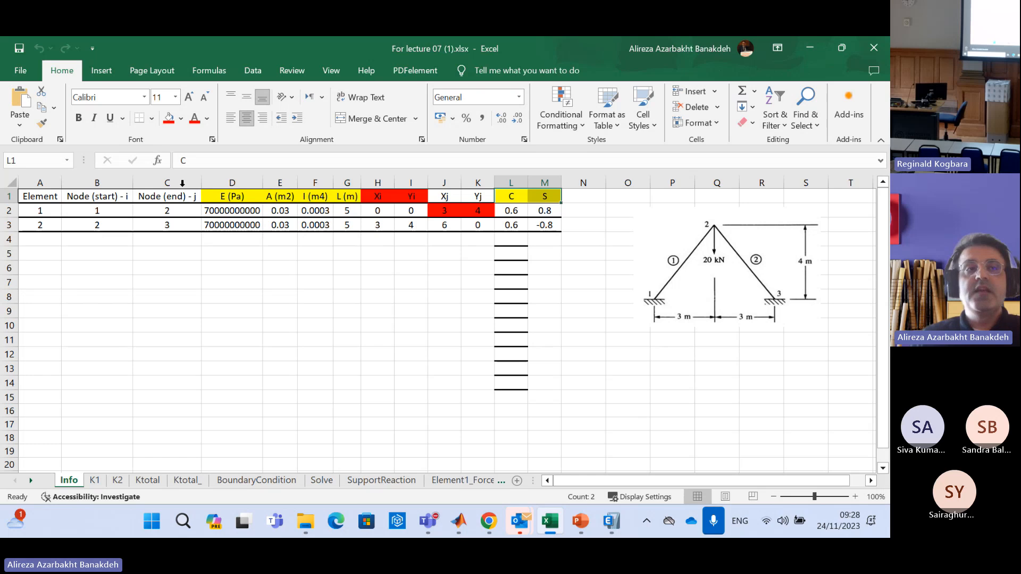
left_click_drag(261, 209, 347, 211)
left_click_drag(514, 209, 545, 211)
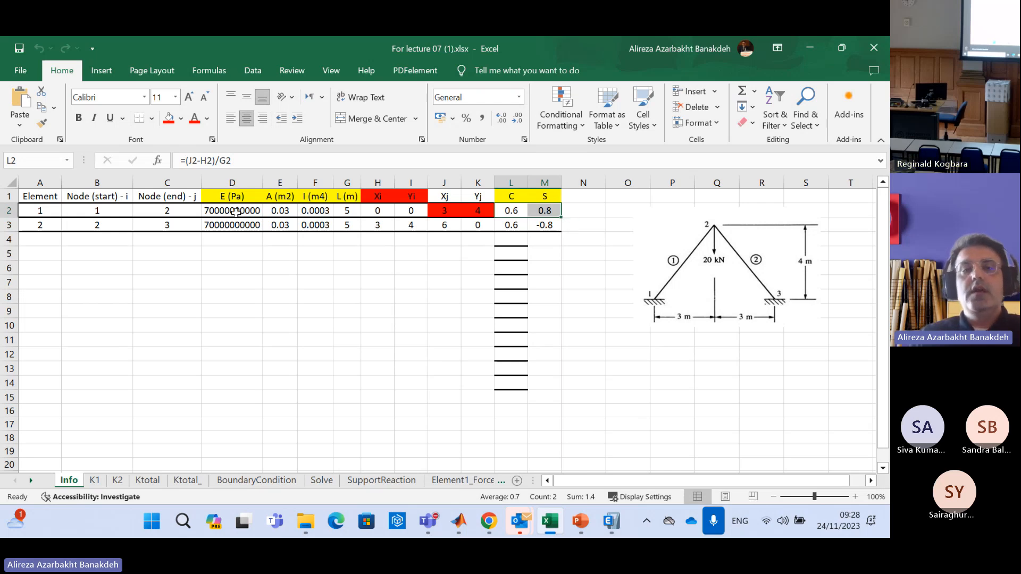
left_click_drag(250, 208, 347, 197)
left_click_drag(511, 211, 545, 210)
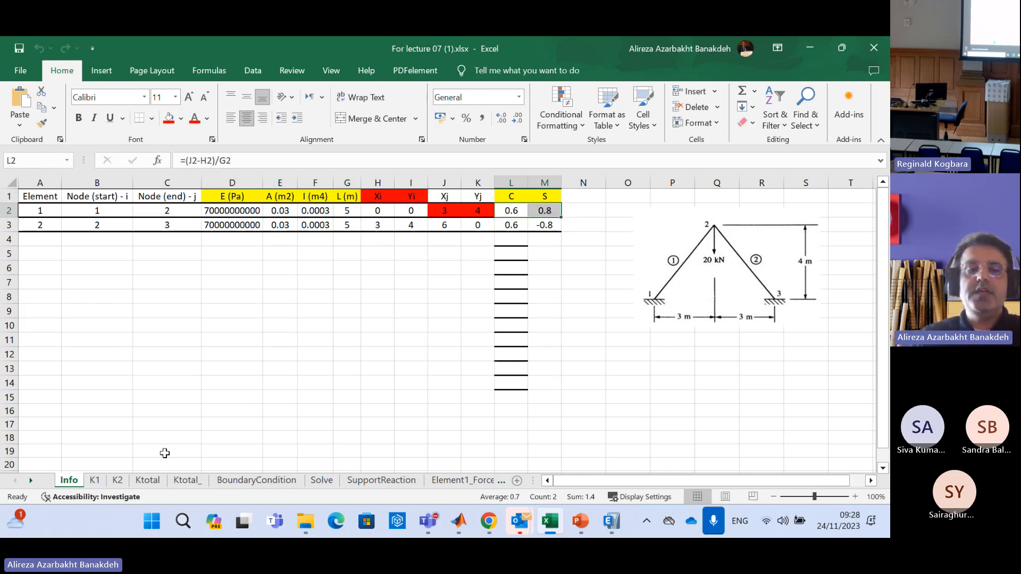
On the K1 sheet, shrink the stiffness matrix formula picture and place it beside the K(1) matrix, over about columns I to P
left_click(95, 480)
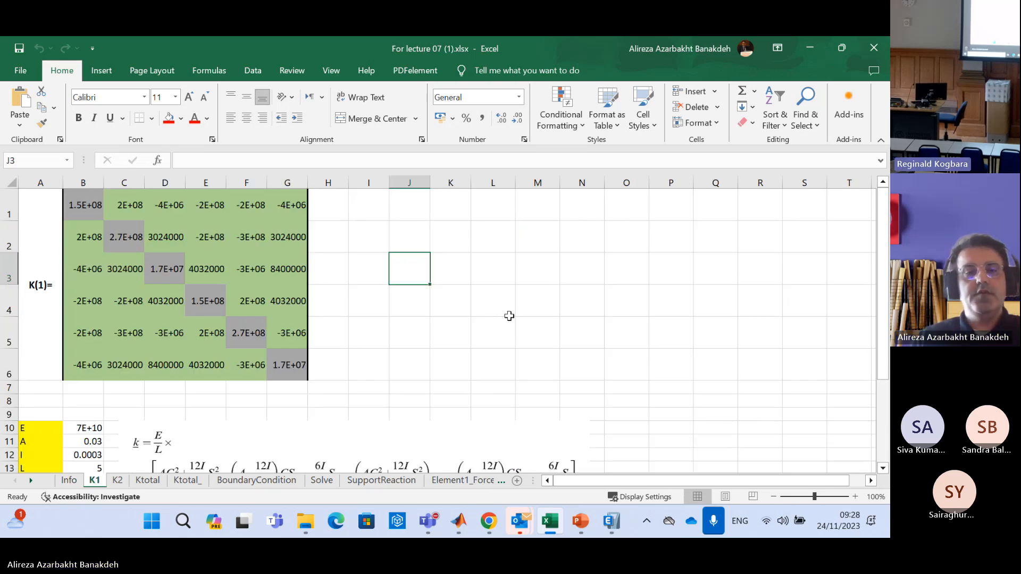
scroll(521, 292, "down", 2)
left_click(144, 237)
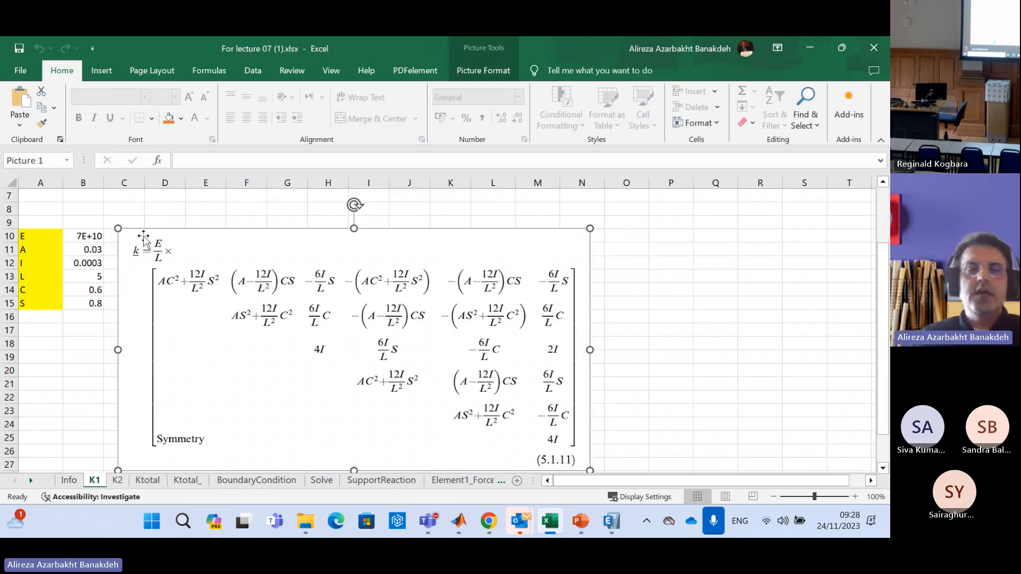
left_click_drag(117, 228, 274, 303)
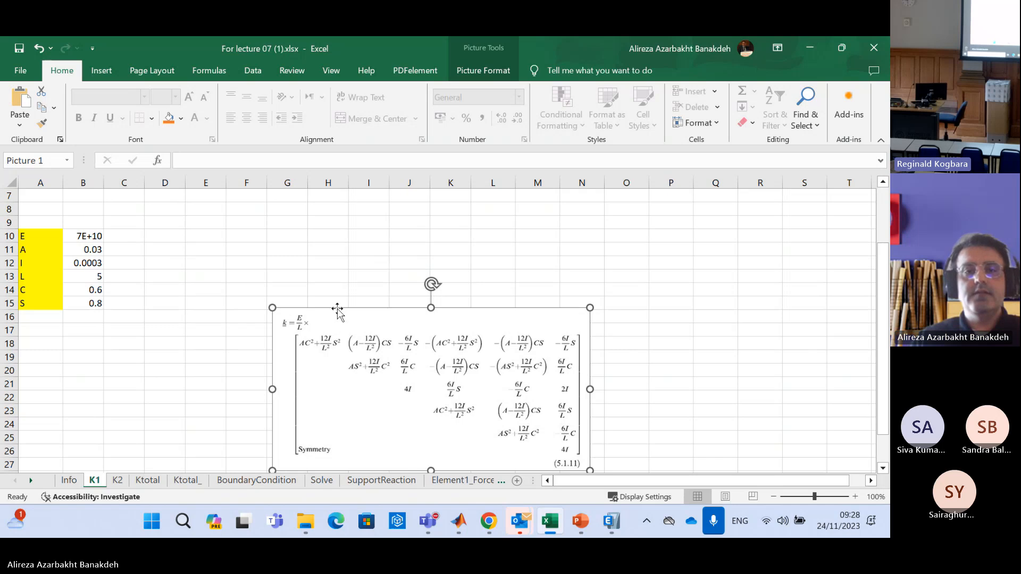
scroll(461, 448, "up", 2)
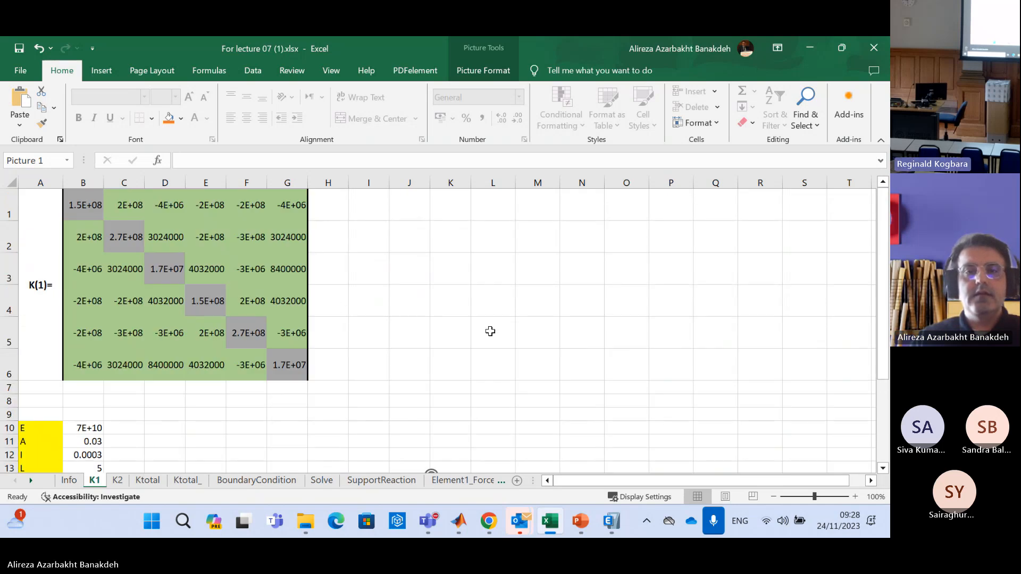
scroll(490, 333, "down", 1)
left_click_drag(432, 425, 547, 269)
scroll(547, 269, "up", 1)
left_click_drag(544, 362, 510, 214)
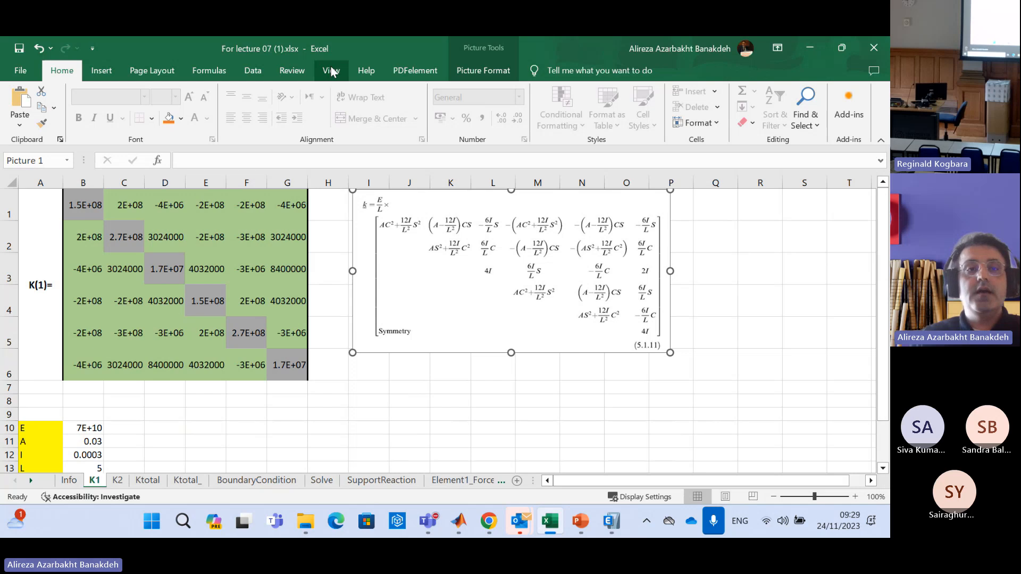
left_click_drag(451, 206, 471, 224)
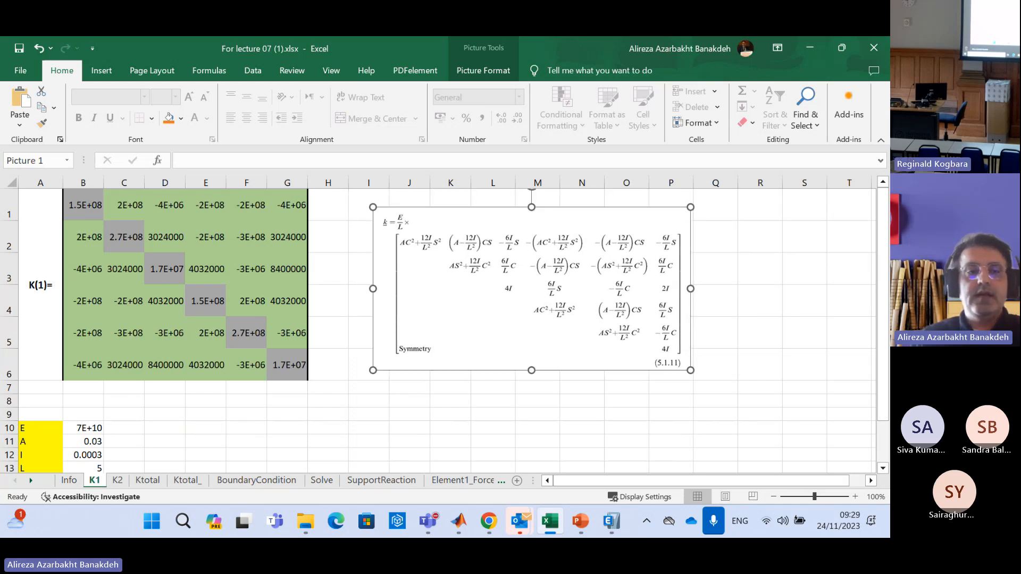
Delete the empty rows 8 and 9 above the element property list on the K1 sheet
left_click_drag(6, 401, 7, 413)
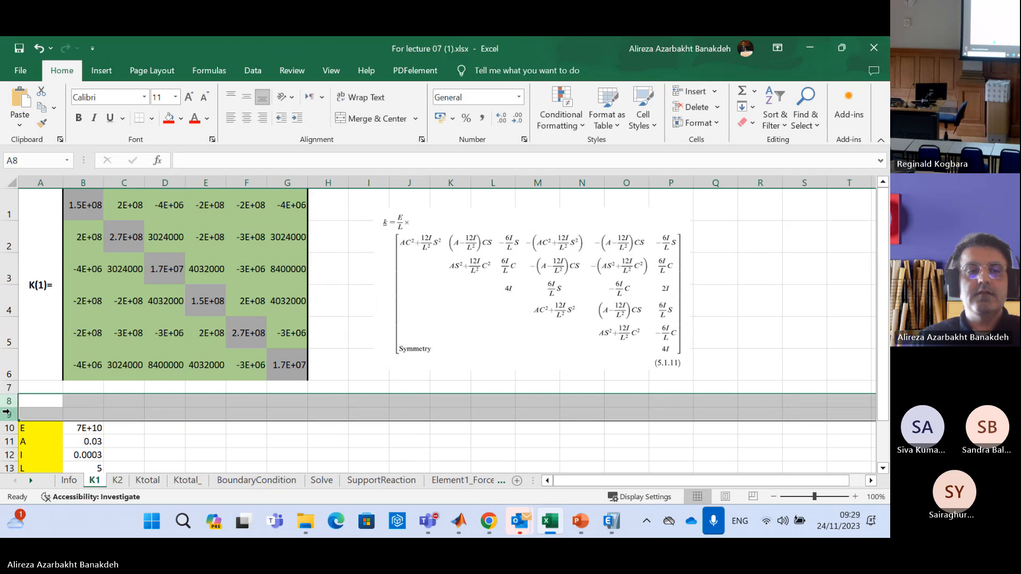
right_click(7, 413)
left_click(60, 317)
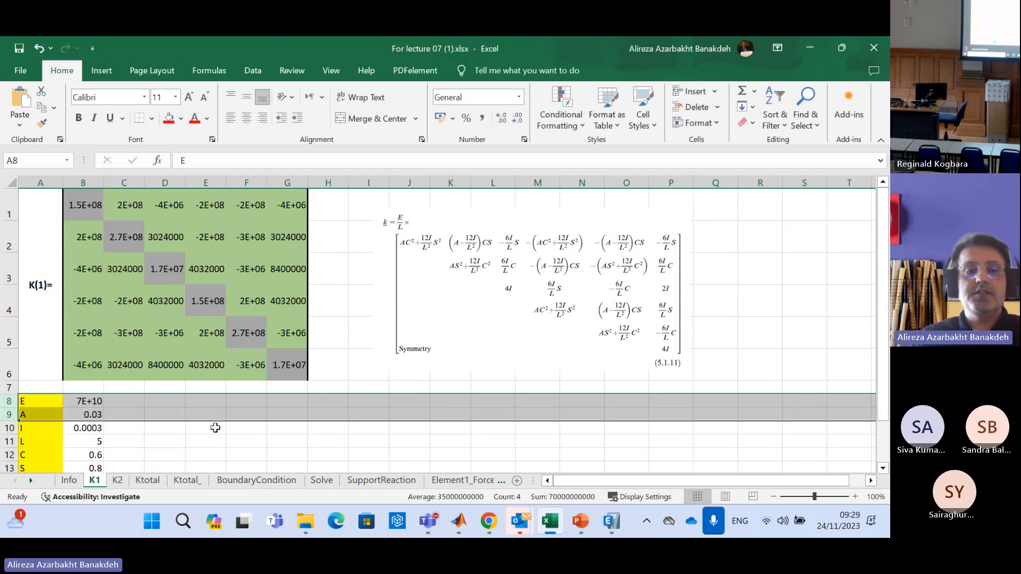
left_click(203, 403)
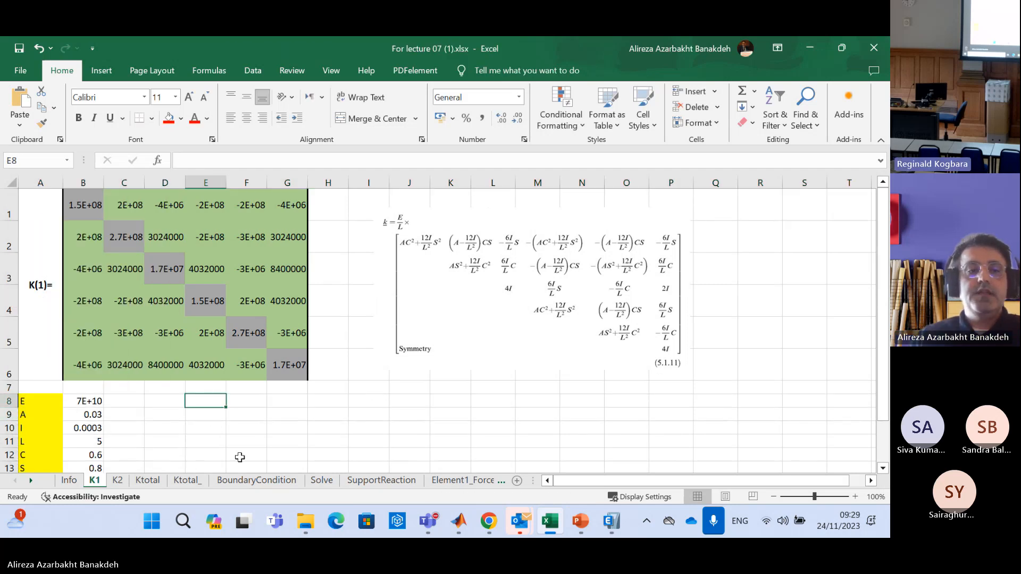
Go through the property labels E, A, I, L, C and S in A8:A13, returning to E
left_click(40, 402)
left_click(40, 415)
left_click(42, 428)
left_click(40, 440)
left_click(45, 456)
left_click(45, 468)
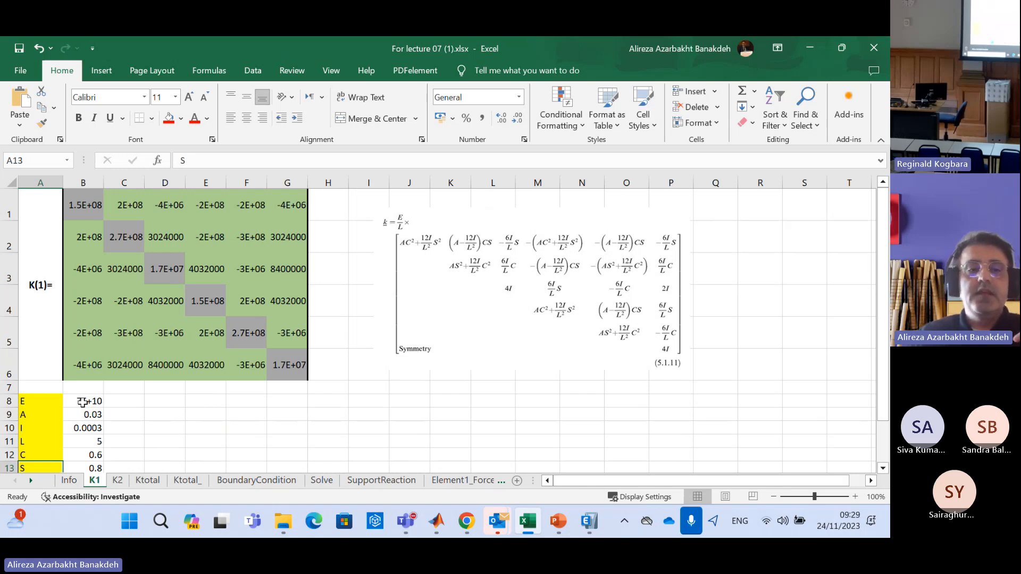
left_click(50, 400)
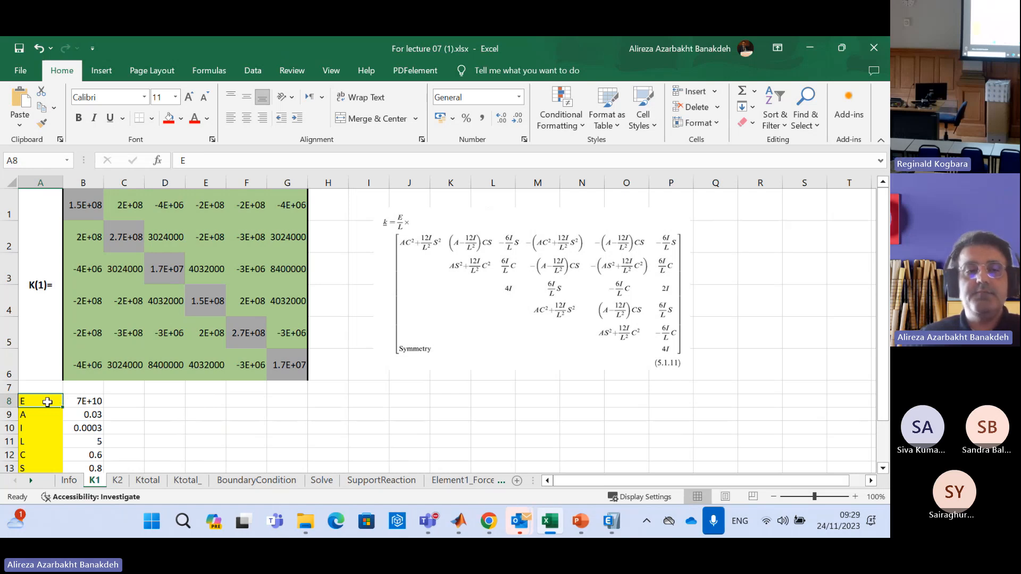
Clear the E value in B8 of the K1 sheet and re-enter it as the link =Info!D2
left_click(86, 402)
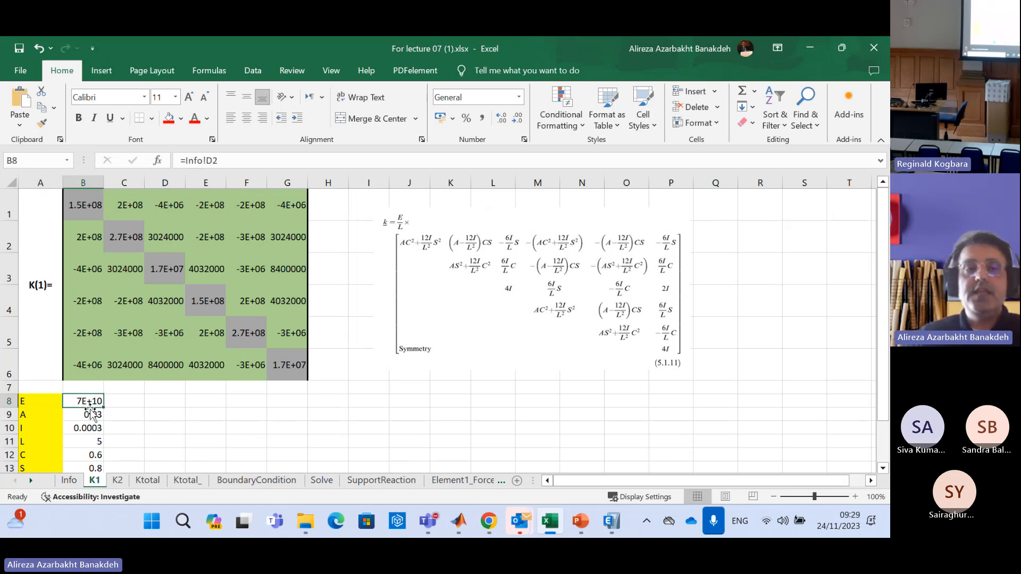
key("Delete")
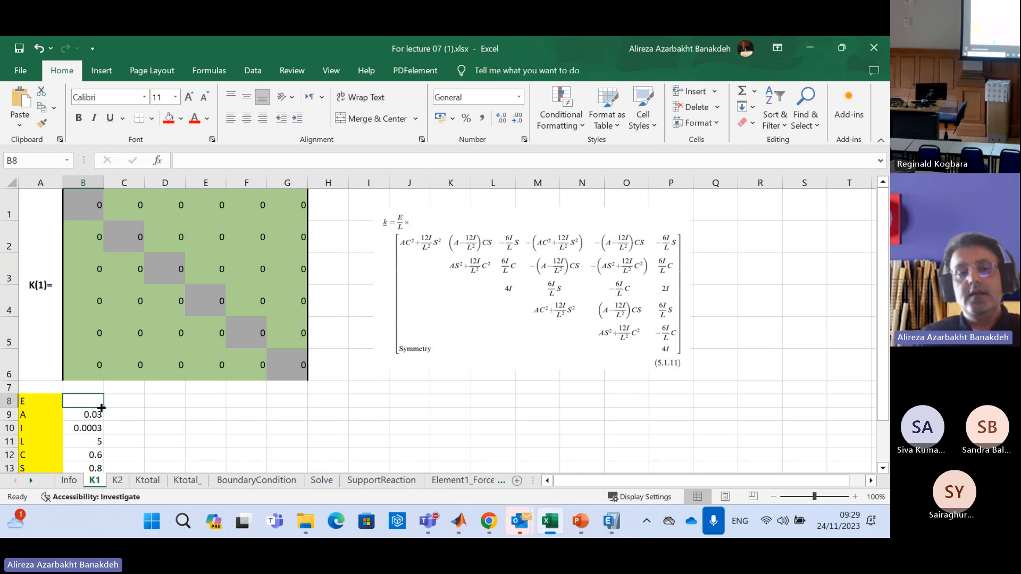
left_click(47, 401)
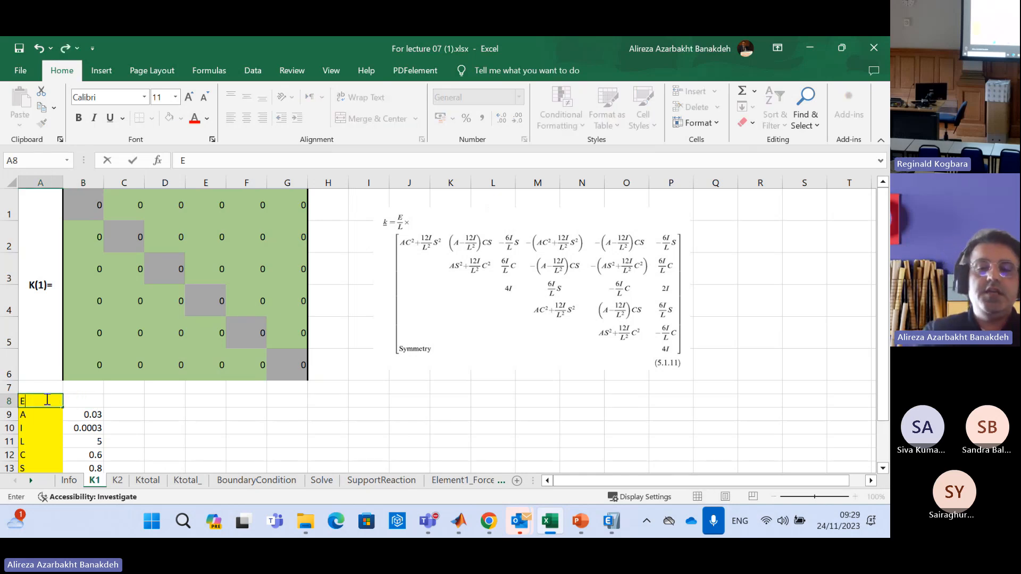
key("Down")
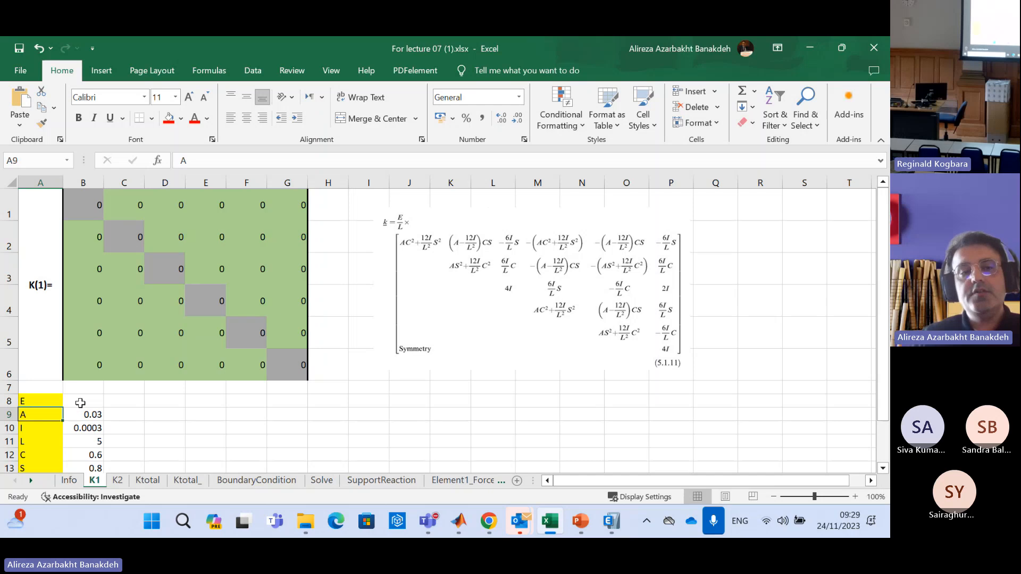
left_click(77, 403)
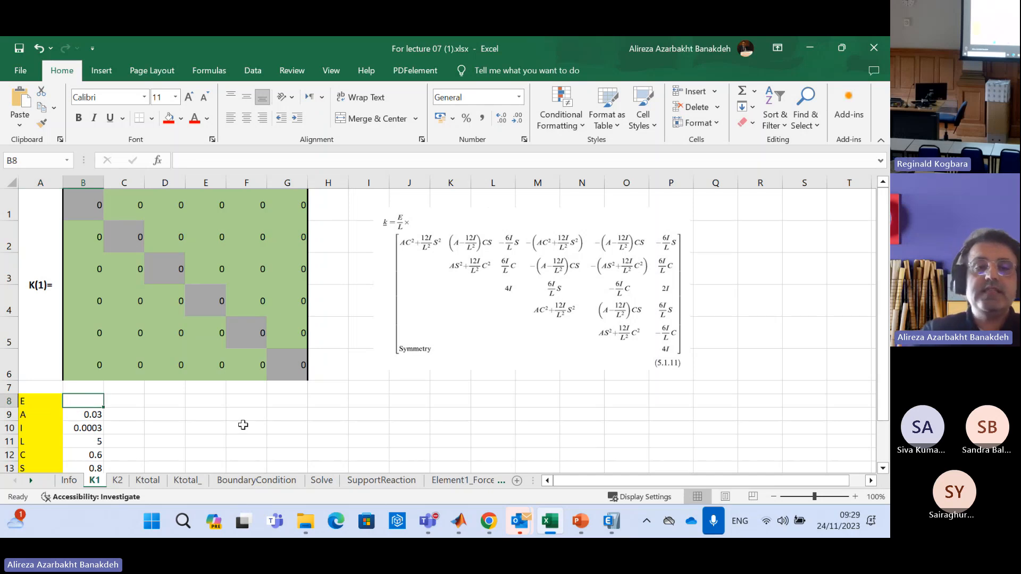
type("=")
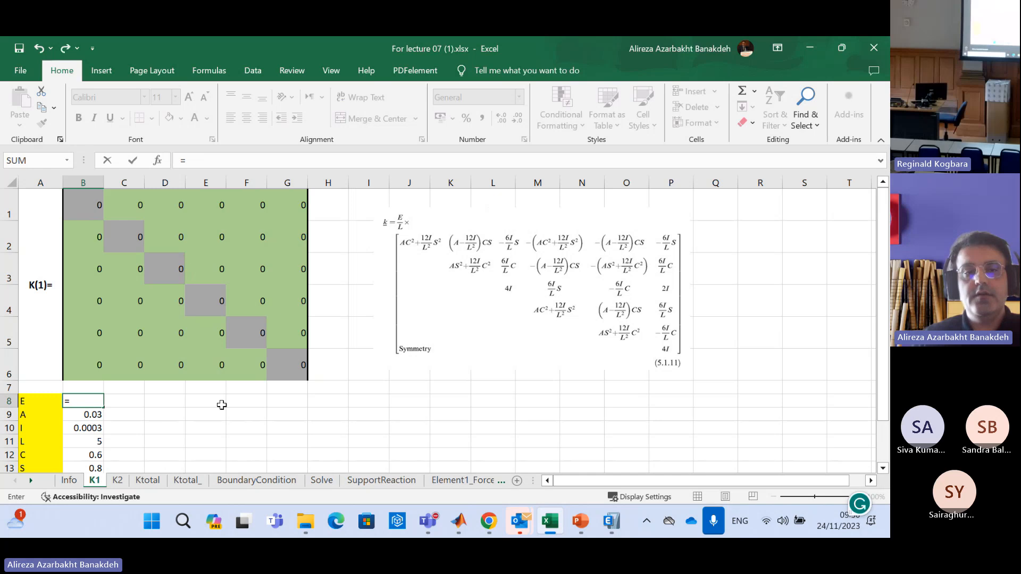
left_click(68, 480)
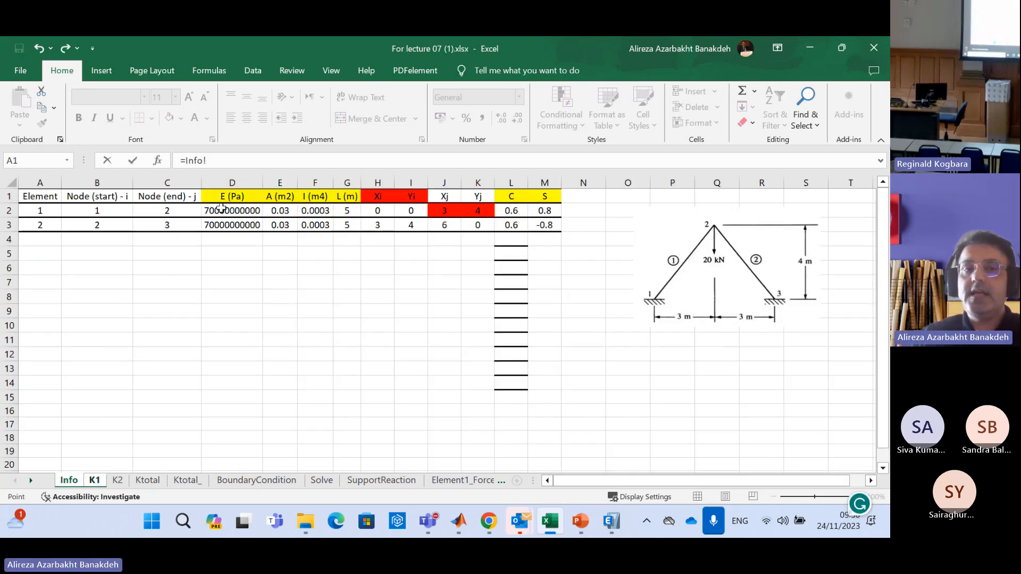
left_click(224, 211)
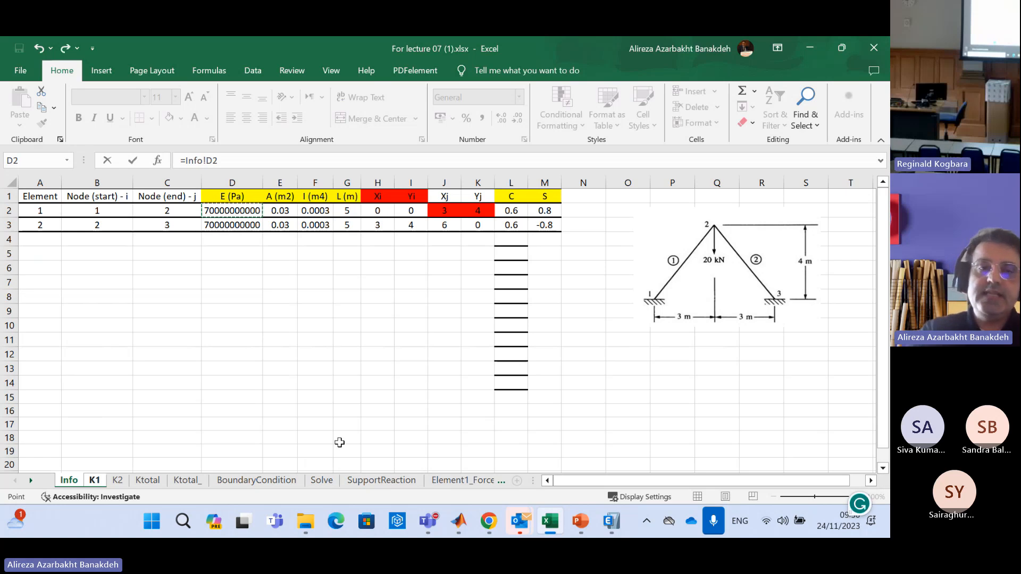
key("Return")
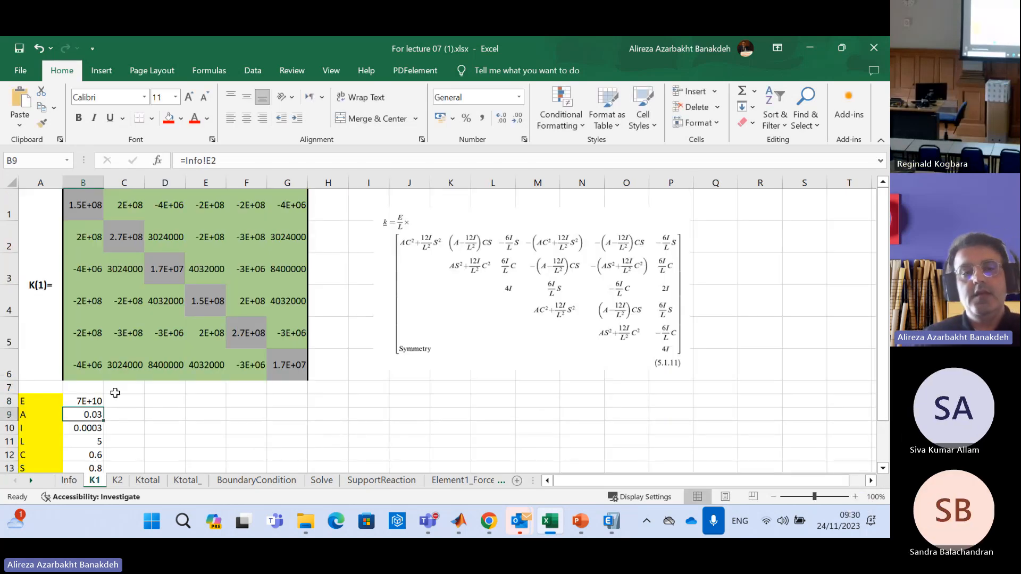
Compare the linked E value in K1 cell B8 with its source cell D2 on the Info sheet
left_click(87, 400)
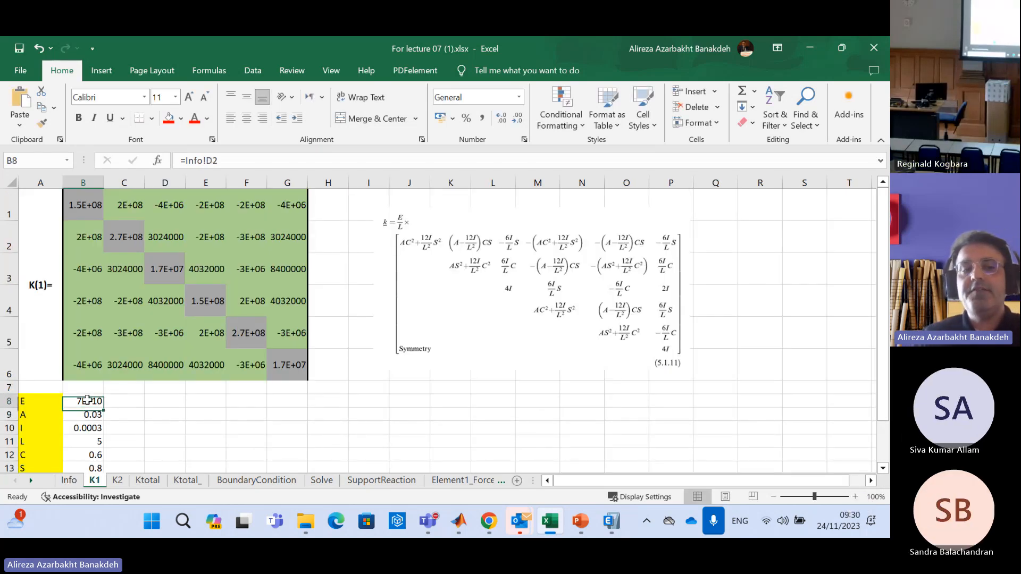
left_click(69, 480)
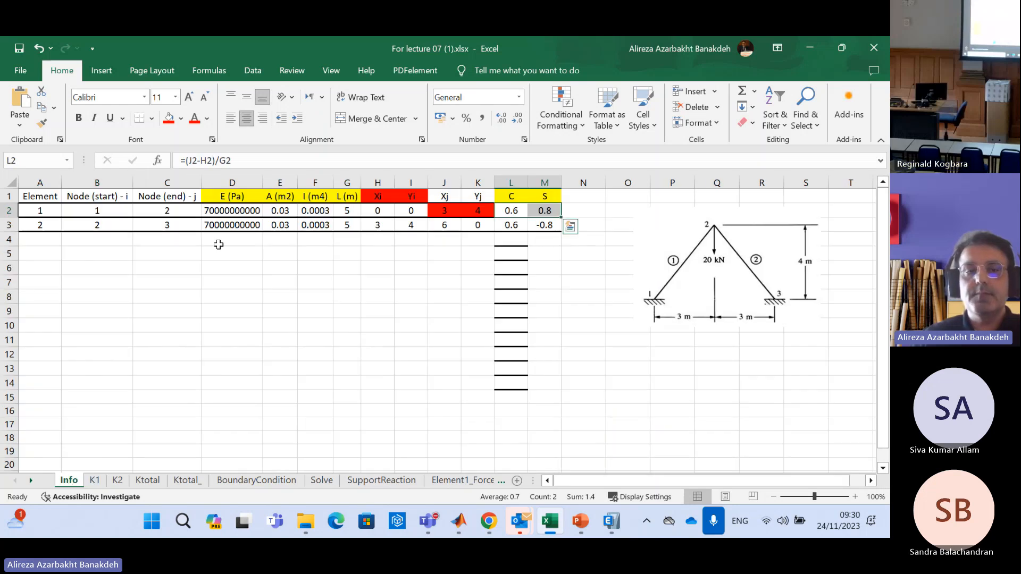
left_click(95, 480)
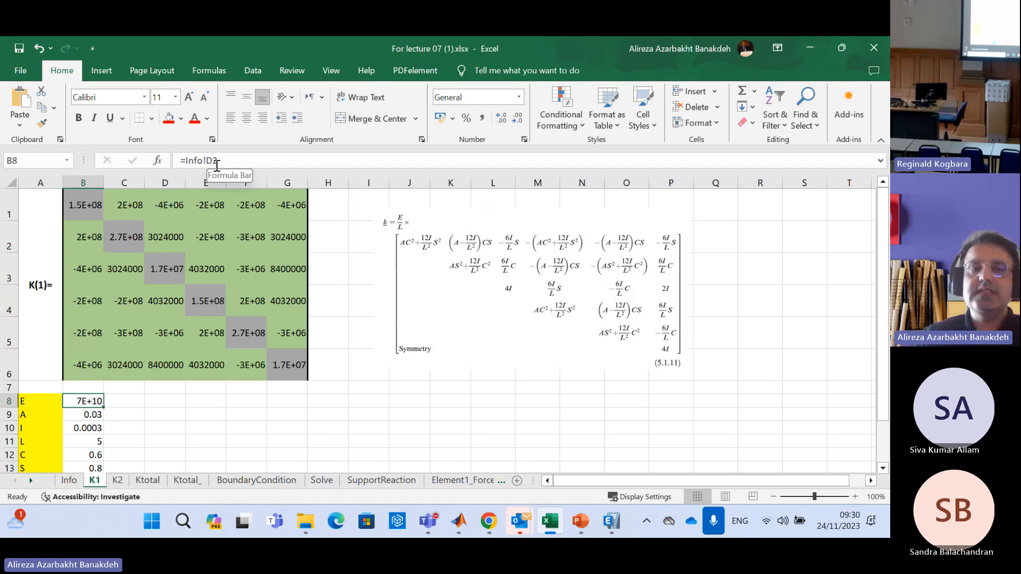
left_click(69, 481)
left_click(239, 209)
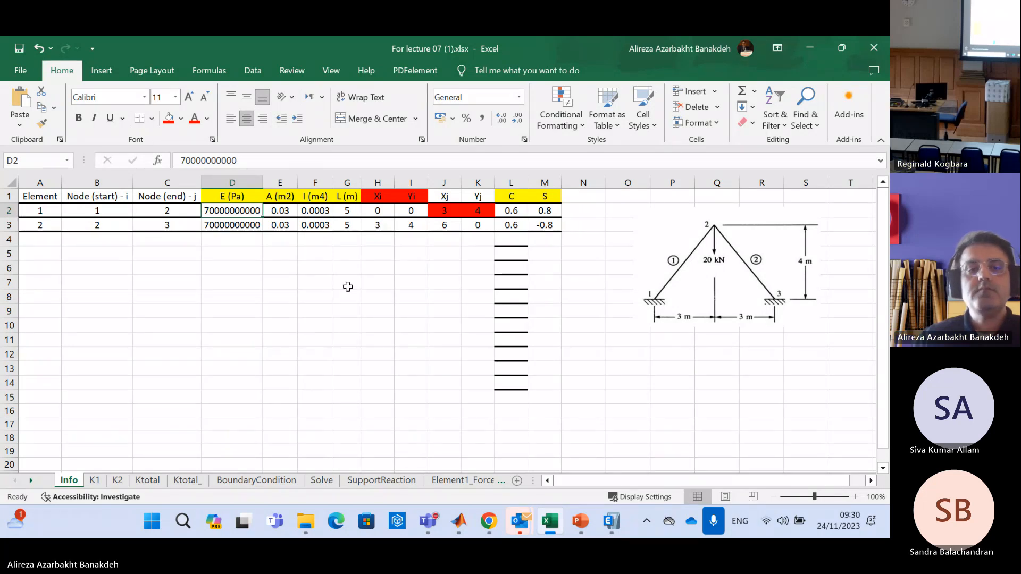
left_click(96, 482)
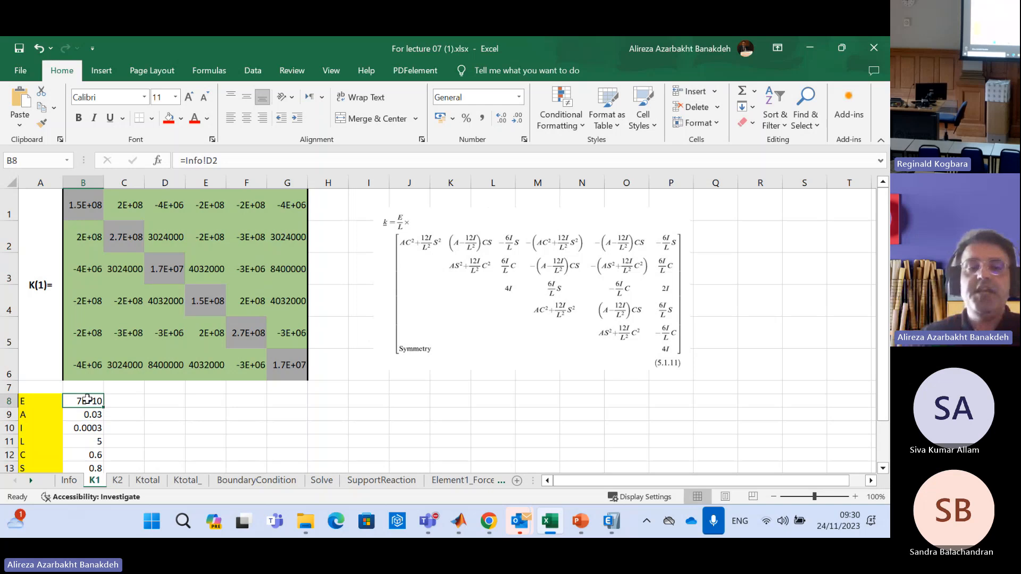
Set element 1's E on the Info sheet to 10, check the linked value and matrix on K1, and return to Info cell D2
left_click(70, 480)
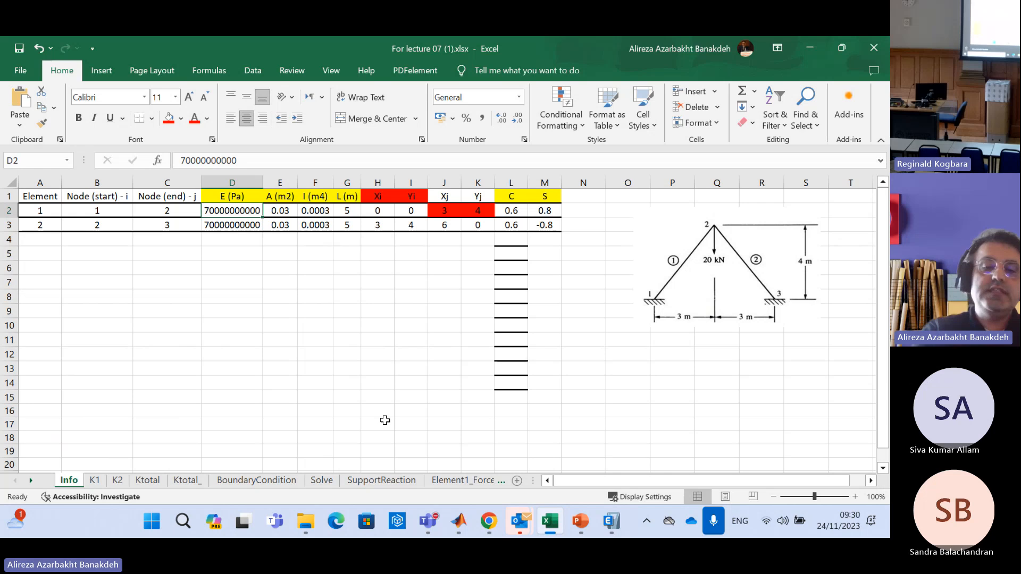
type("10")
key("Return")
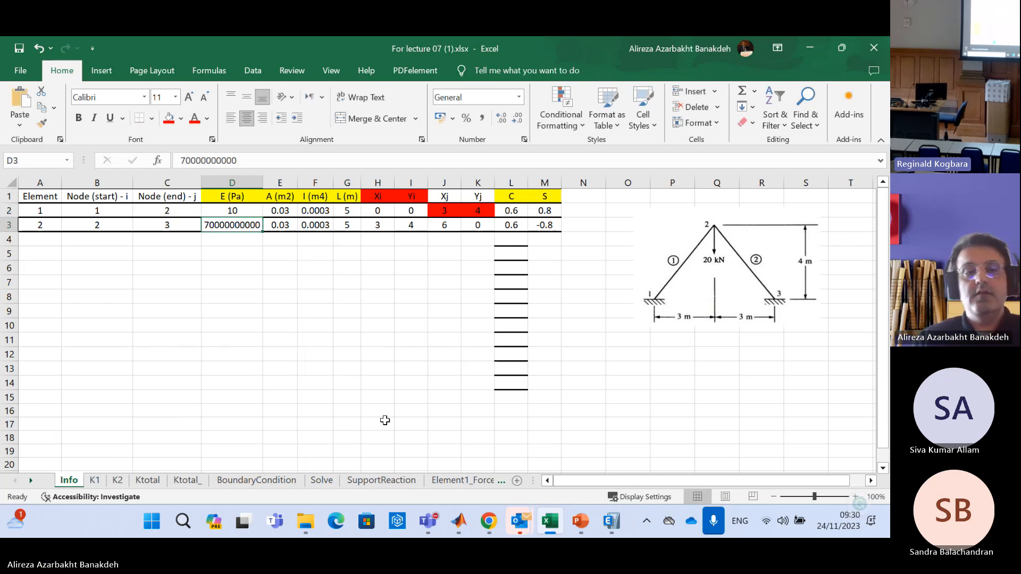
left_click(95, 481)
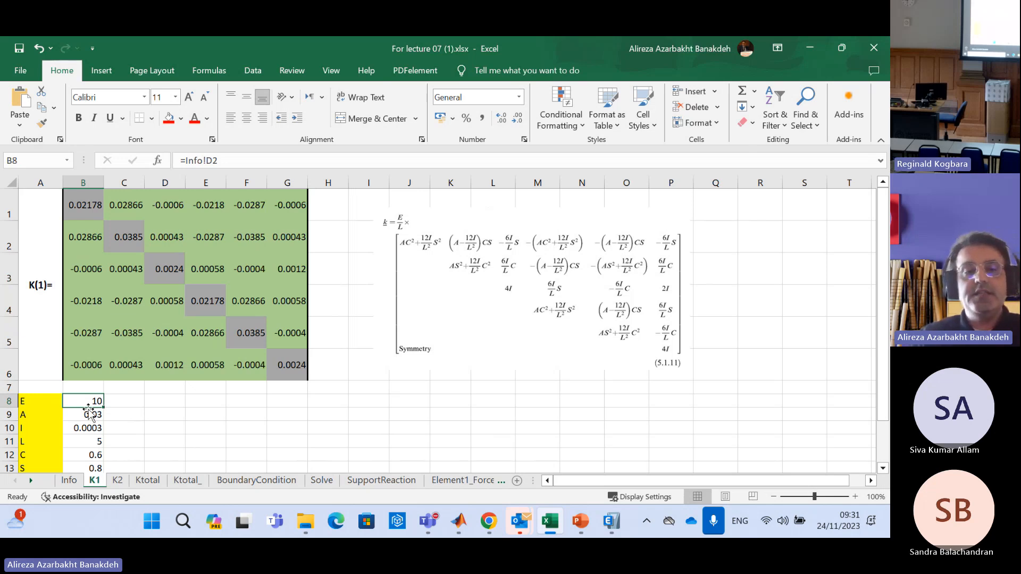
left_click(70, 481)
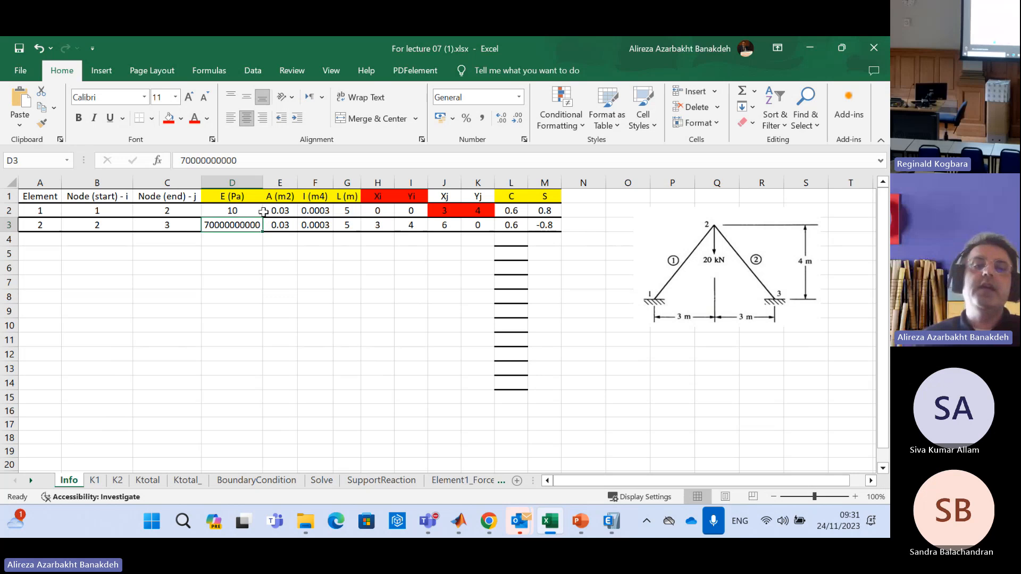
left_click(236, 209)
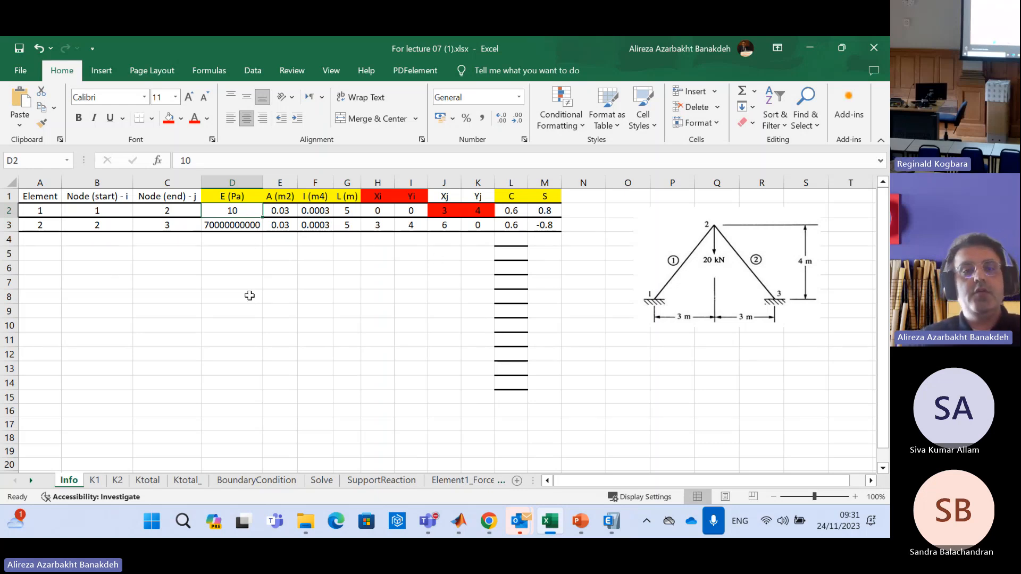
Undo the last change to element 1's E on the Info sheet and return to the K1 sheet
key("ctrl+z")
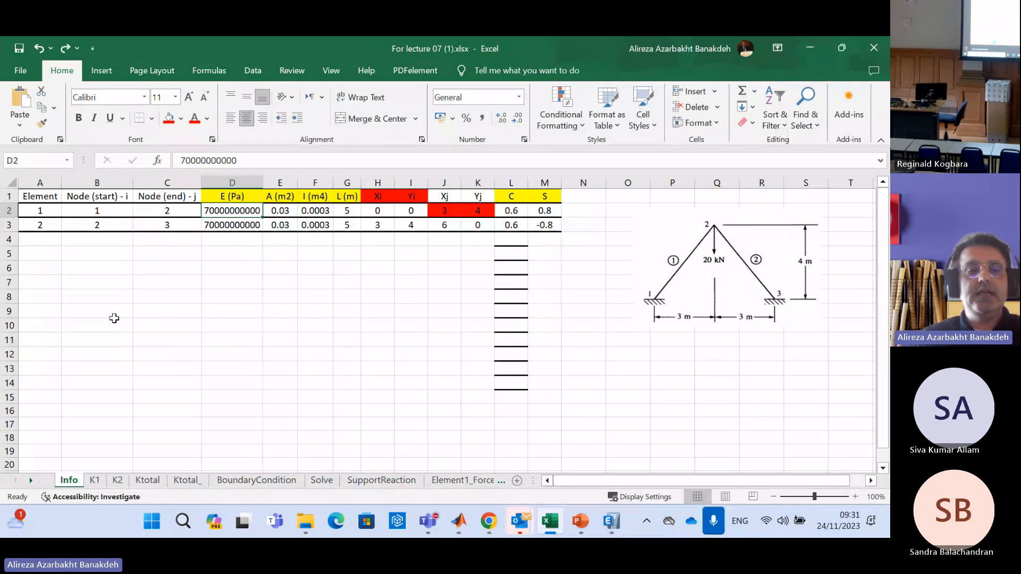
left_click(99, 483)
left_click(248, 398)
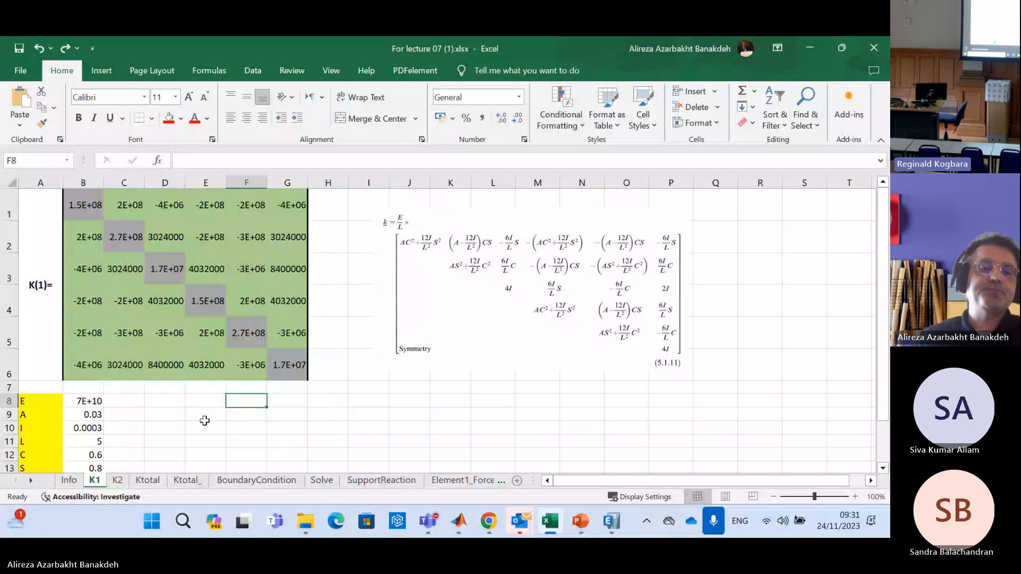
Highlight element 1's linked property values in column B below the K1 matrix, starting at B8
left_click(93, 400)
left_click_drag(93, 401, 92, 466)
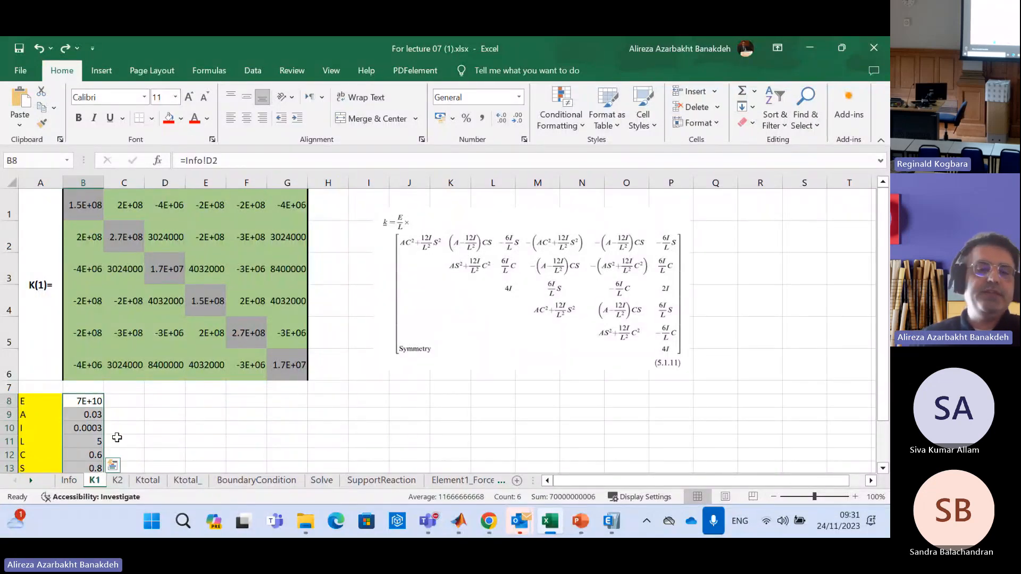
left_click(149, 403)
left_click_drag(102, 402, 94, 466)
left_click(174, 415)
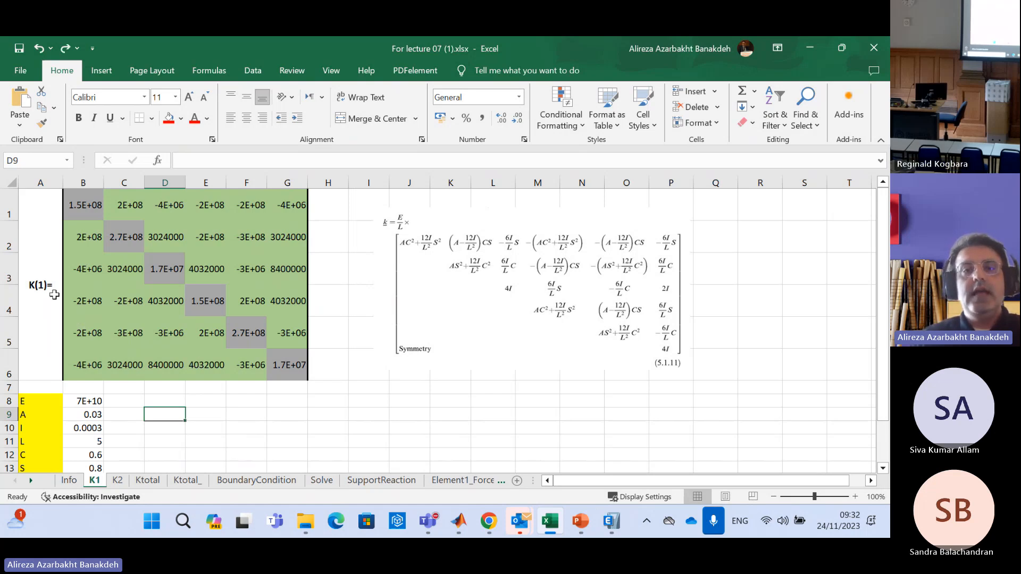
Enlarge the stiffness matrix formula picture so it spans from about column I to column T beside the K1 matrix
left_click(533, 290)
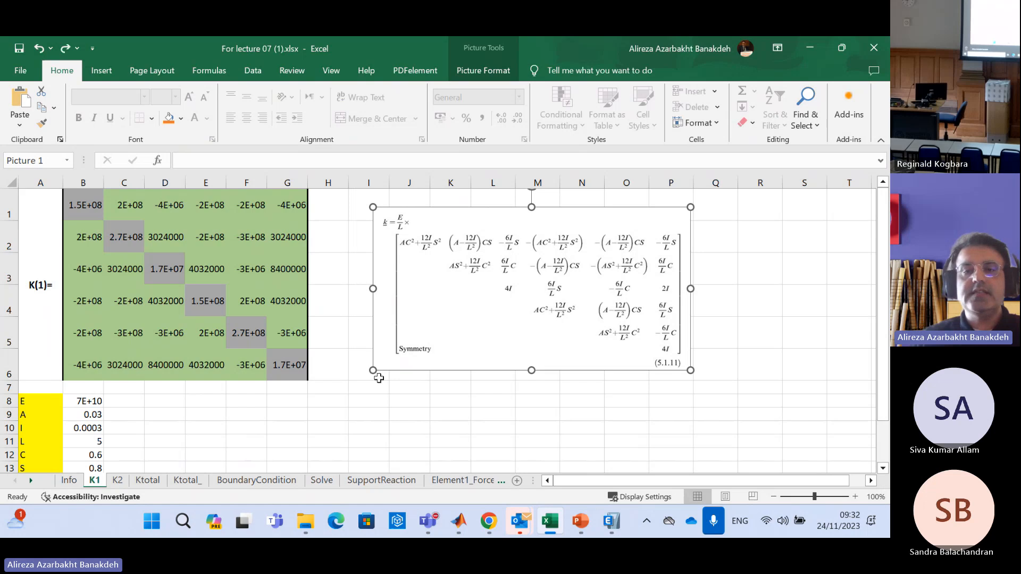
left_click_drag(692, 372, 759, 455)
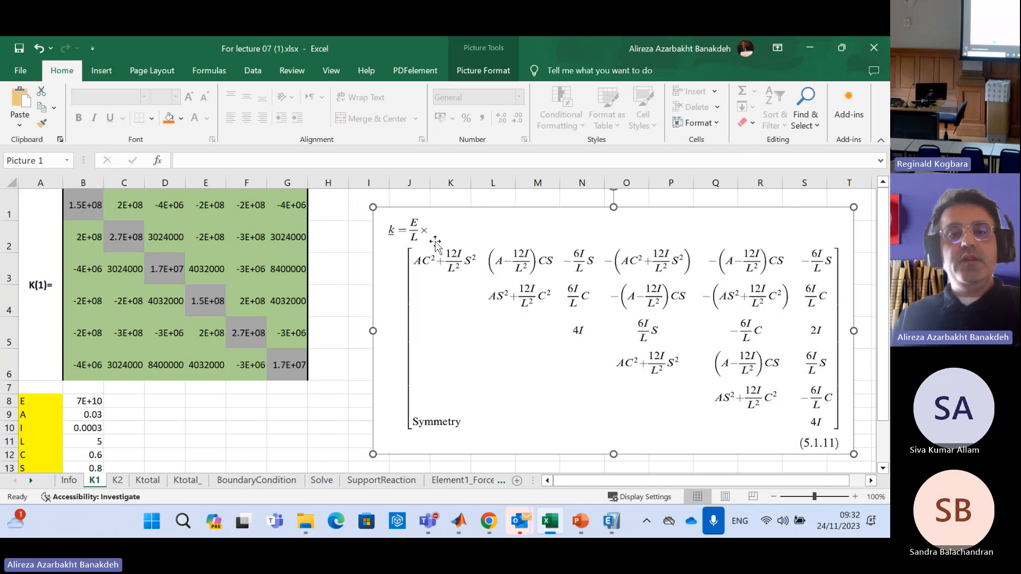
left_click_drag(373, 207, 364, 203)
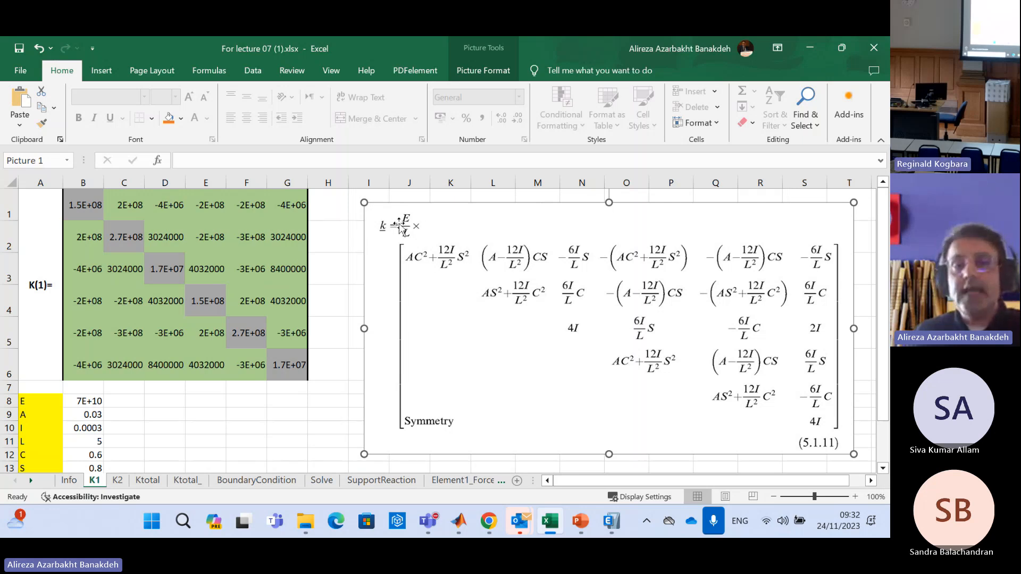
Examine the full formula of K1 cell B1 against the first term of the pictured matrix, leaving it unedited
left_click(89, 206)
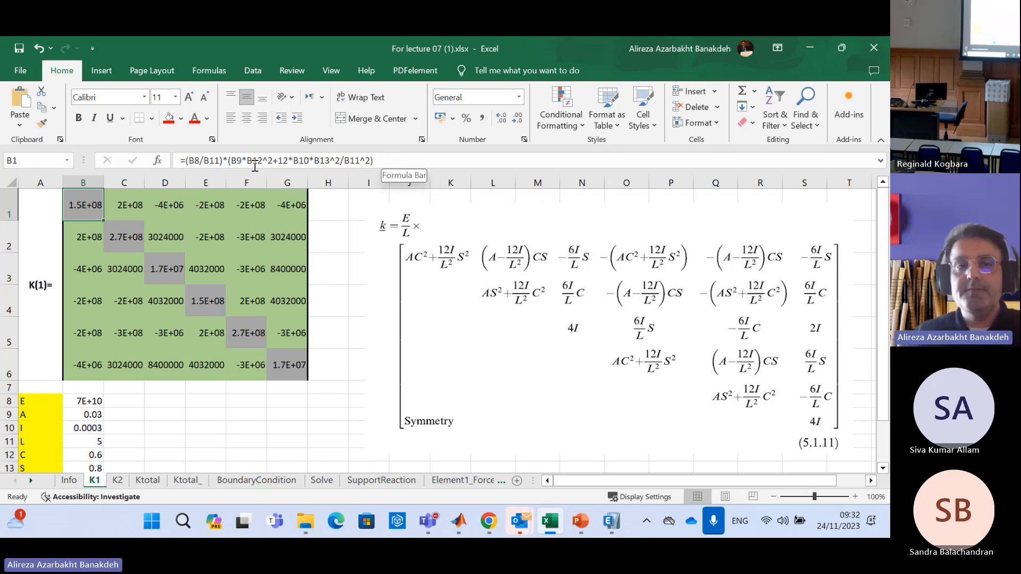
left_click(374, 166)
left_click_drag(374, 166, 165, 170)
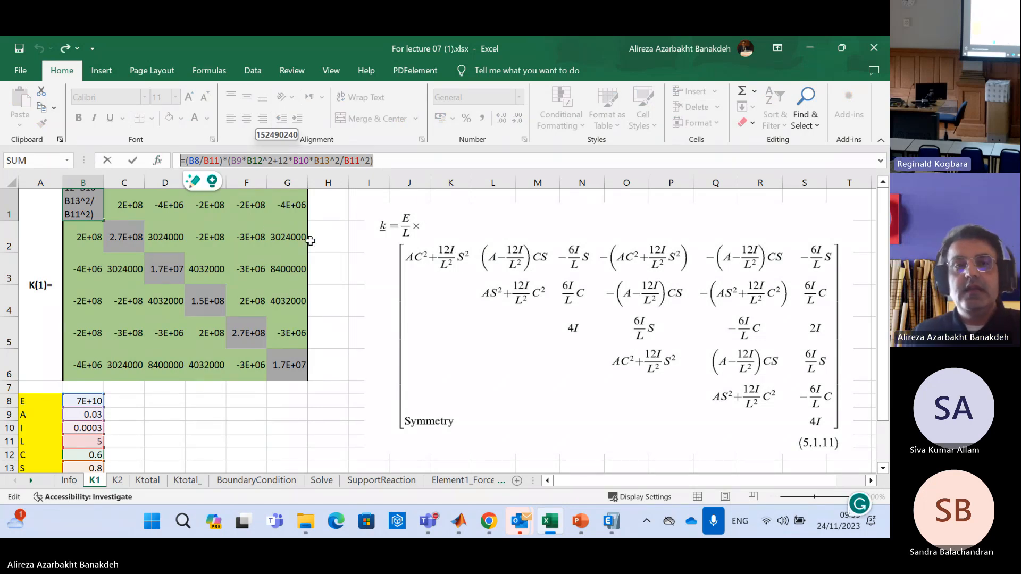
key("Escape")
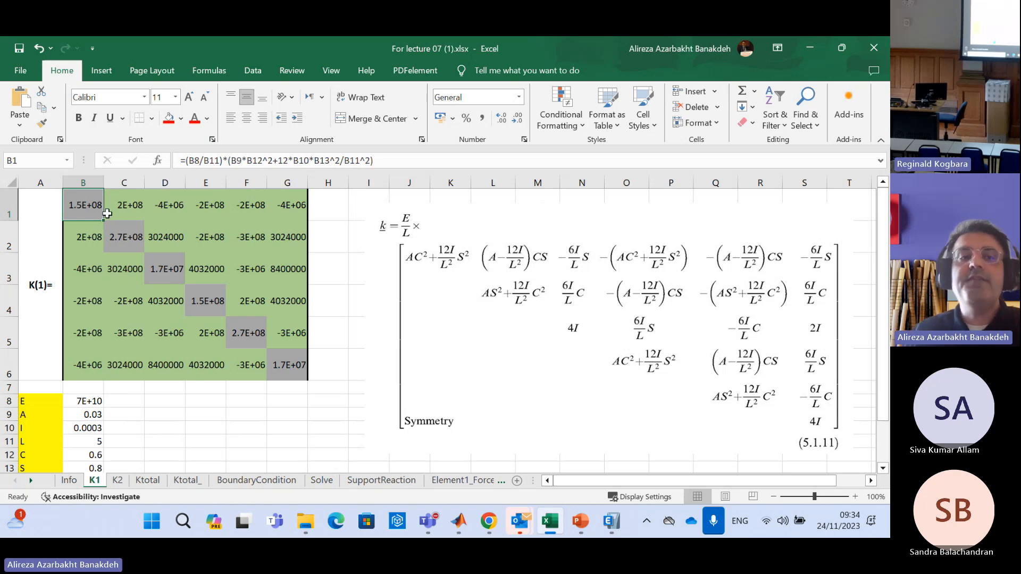
Highlight the diagonal and upper-triangle cells of the K1 matrix row by row, from B1:G1 down to G6
left_click_drag(90, 212, 290, 206)
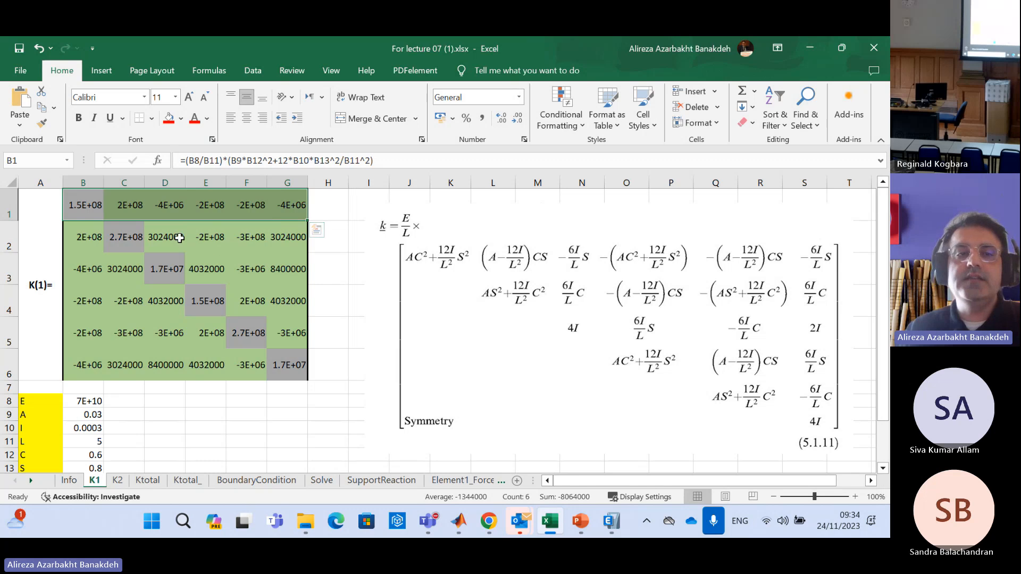
left_click_drag(125, 237, 290, 237)
left_click_drag(186, 271, 290, 268)
left_click_drag(205, 300, 281, 301)
left_click_drag(247, 333, 283, 333)
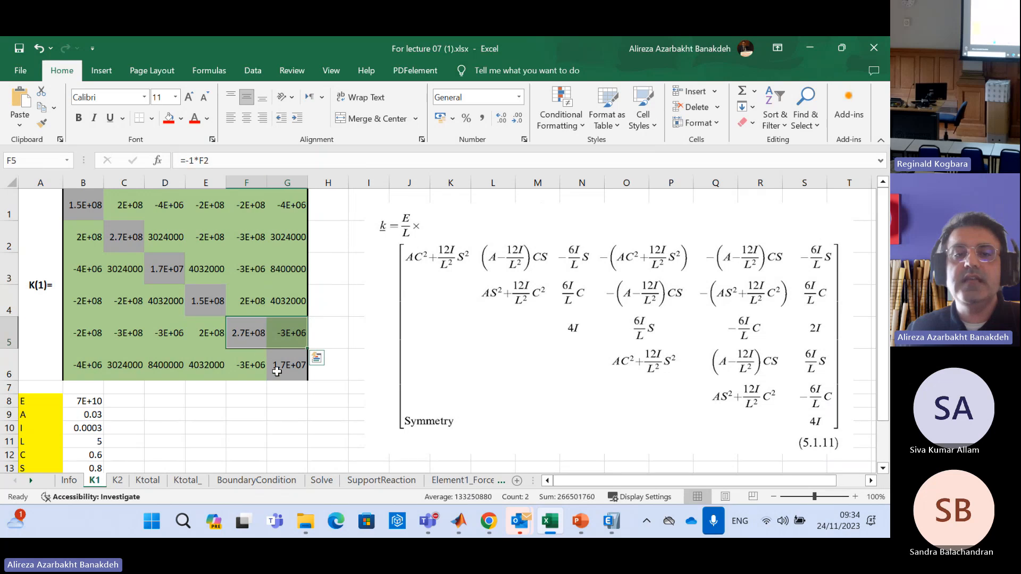
left_click(278, 370)
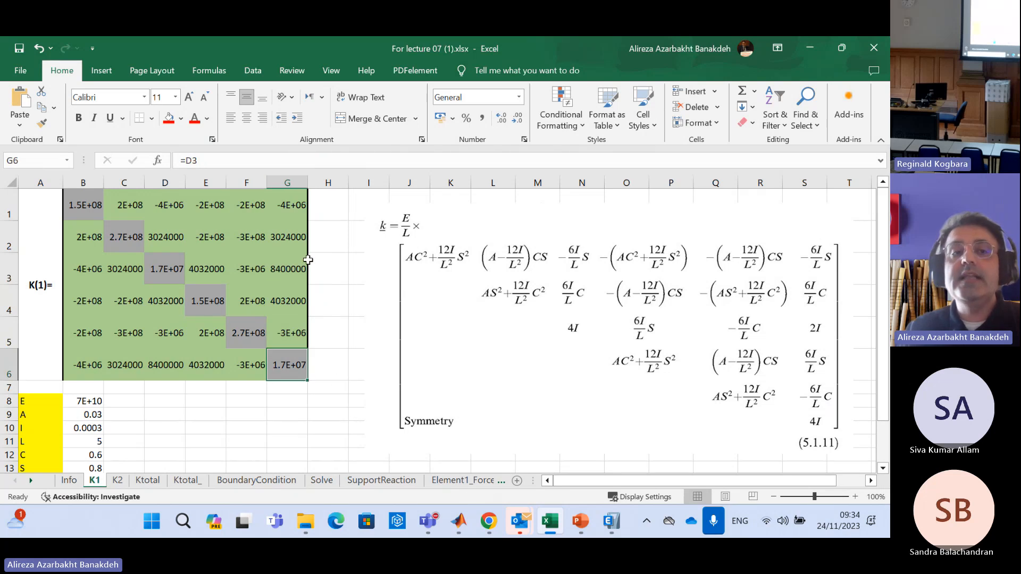
Compare the K1 matrix's first row B1:G1 with its first column B1:B6
left_click_drag(85, 203, 286, 205)
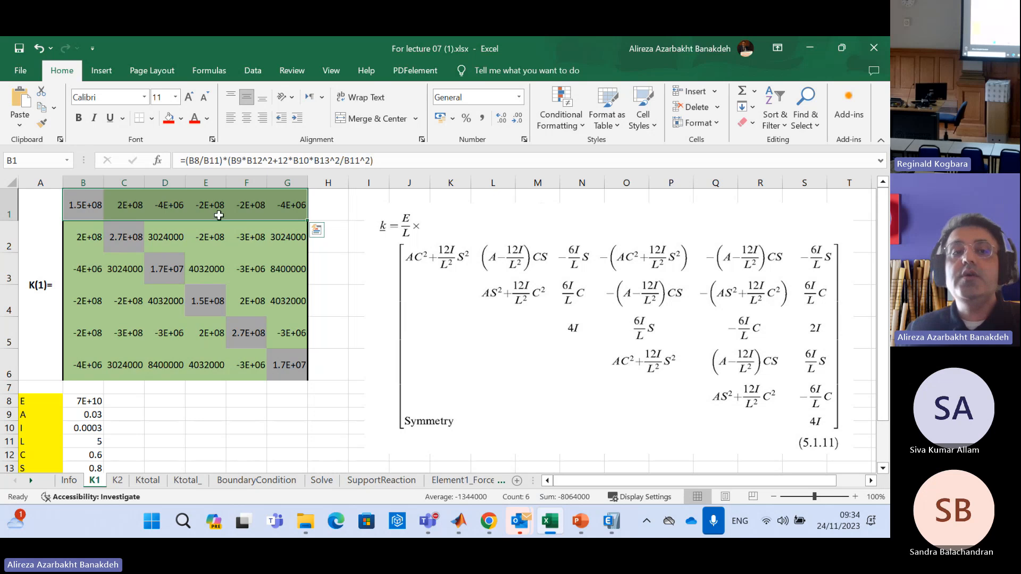
left_click_drag(82, 210, 77, 367)
left_click_drag(95, 205, 287, 205)
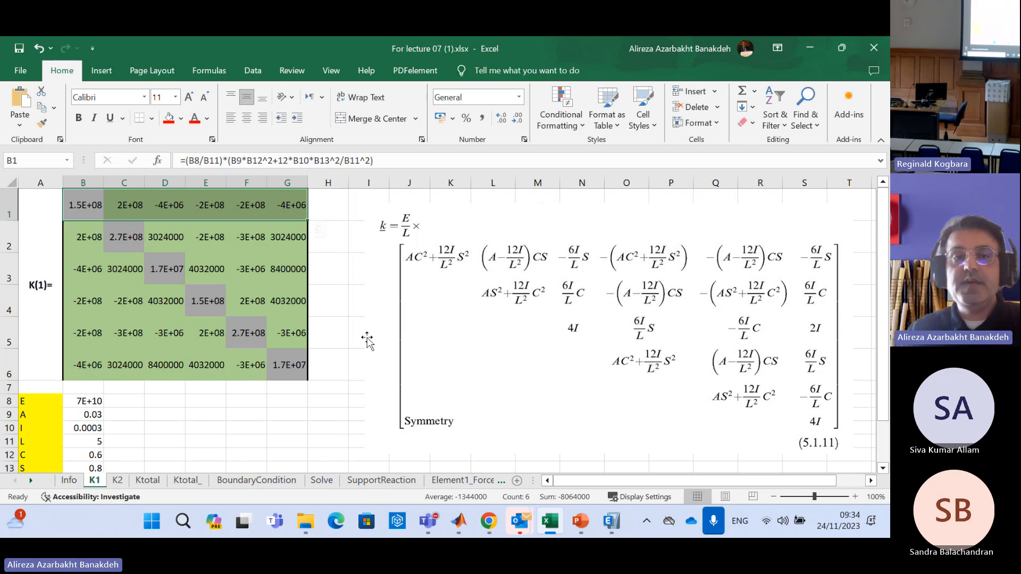
Compare the formula in K1 cell C1 with its symmetric counterpart B2
left_click(133, 202)
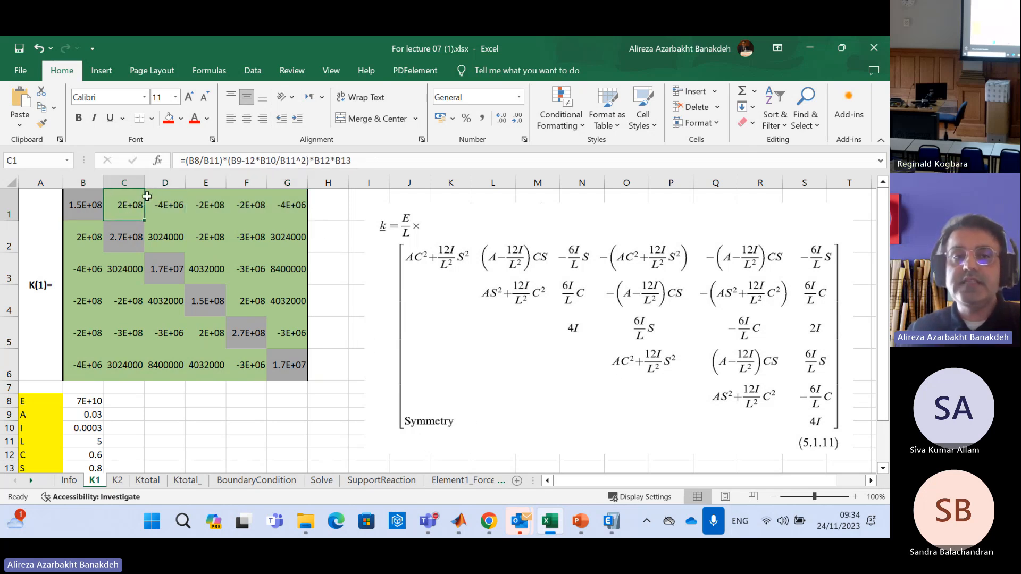
left_click(84, 236)
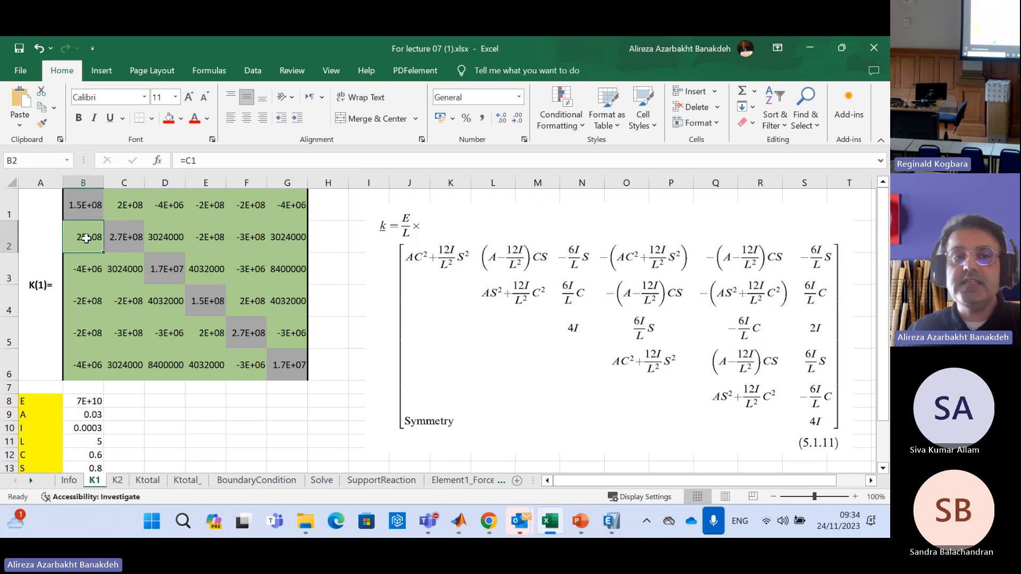
left_click(128, 202)
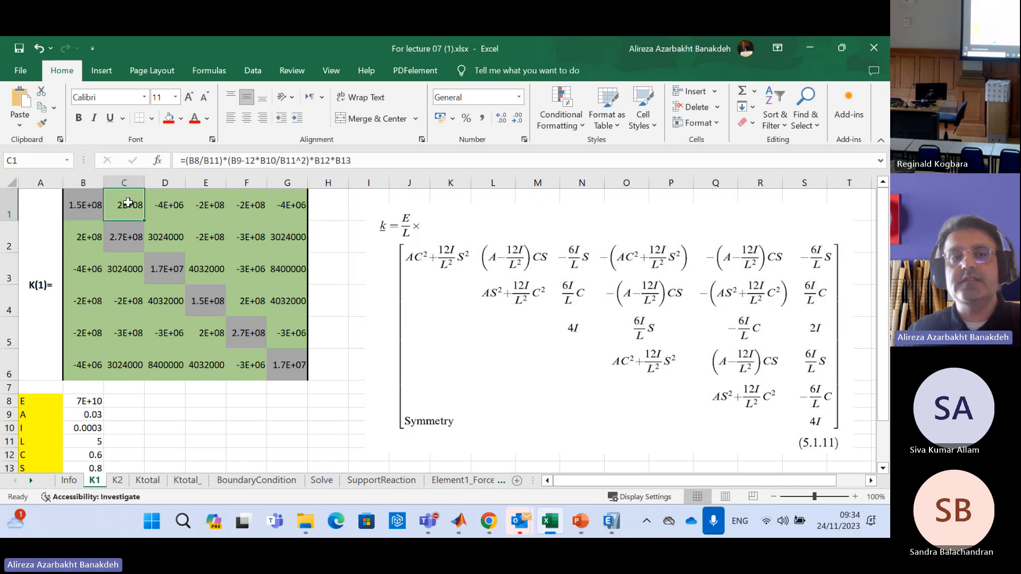
left_click(85, 236)
left_click(132, 195)
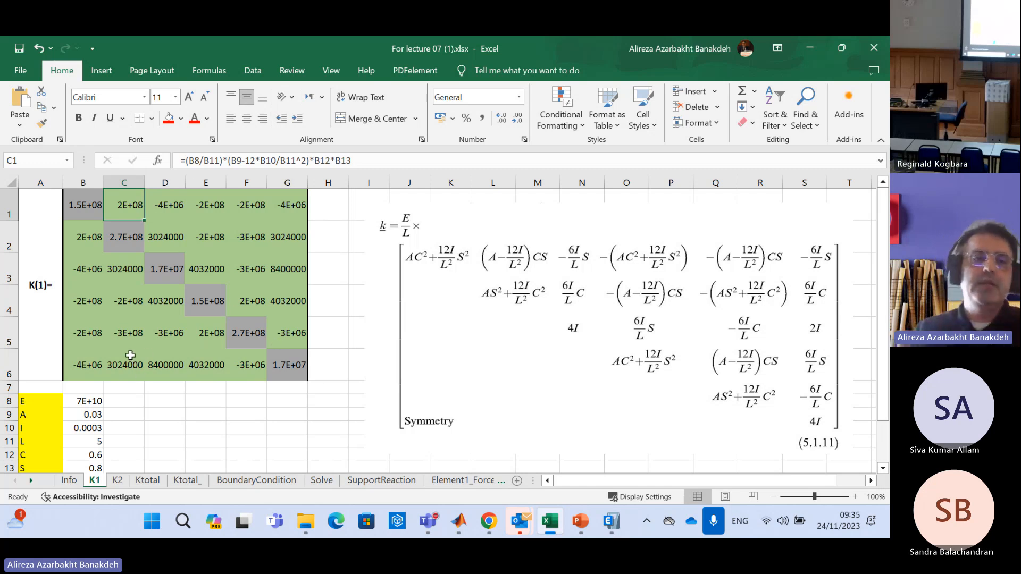
left_click(88, 236)
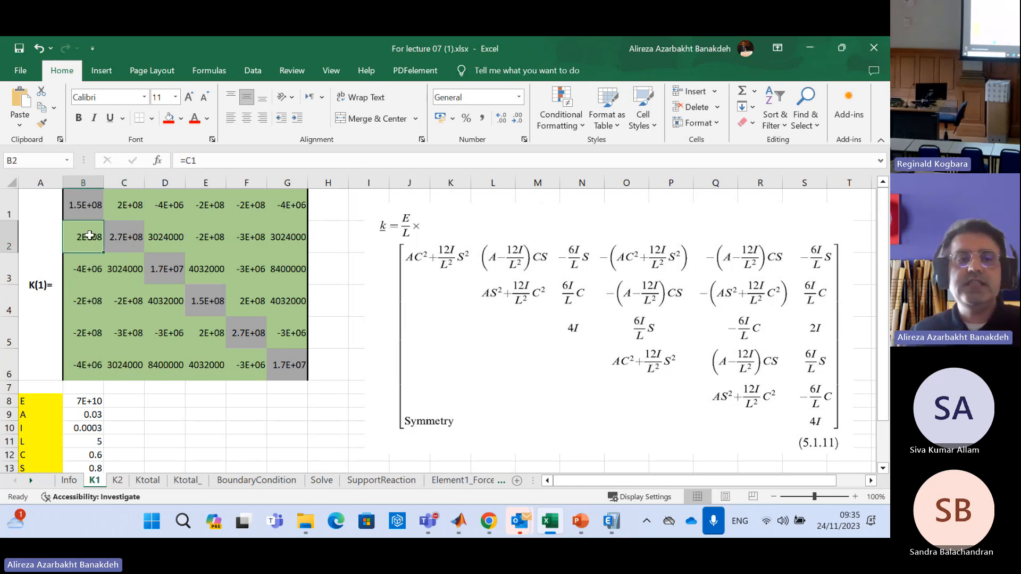
left_click(112, 207)
Match the first-column cells B3 to B6 with their symmetric first-row cells D1 to G1
left_click(84, 270)
left_click(175, 205)
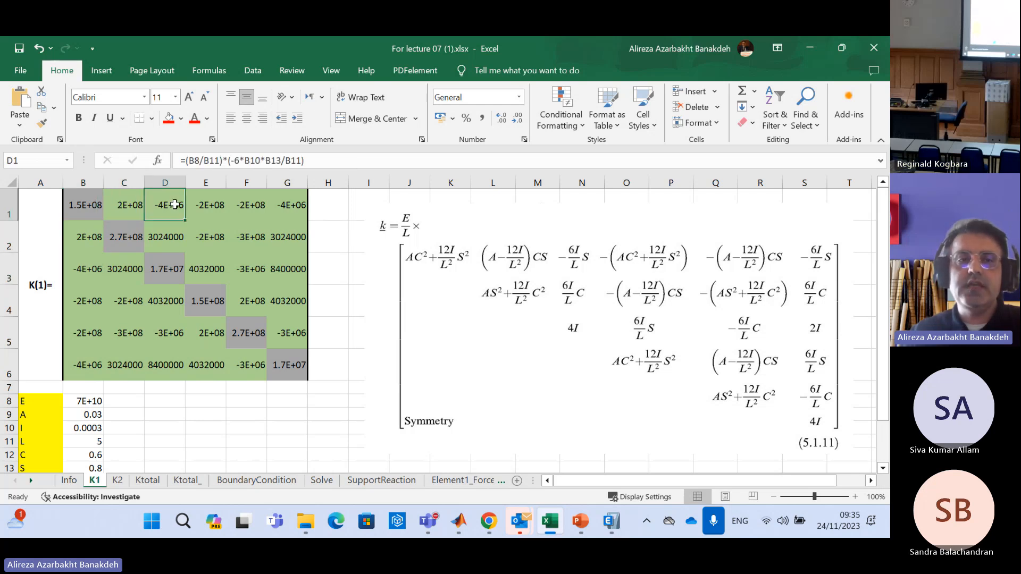
left_click(86, 302)
left_click(85, 332)
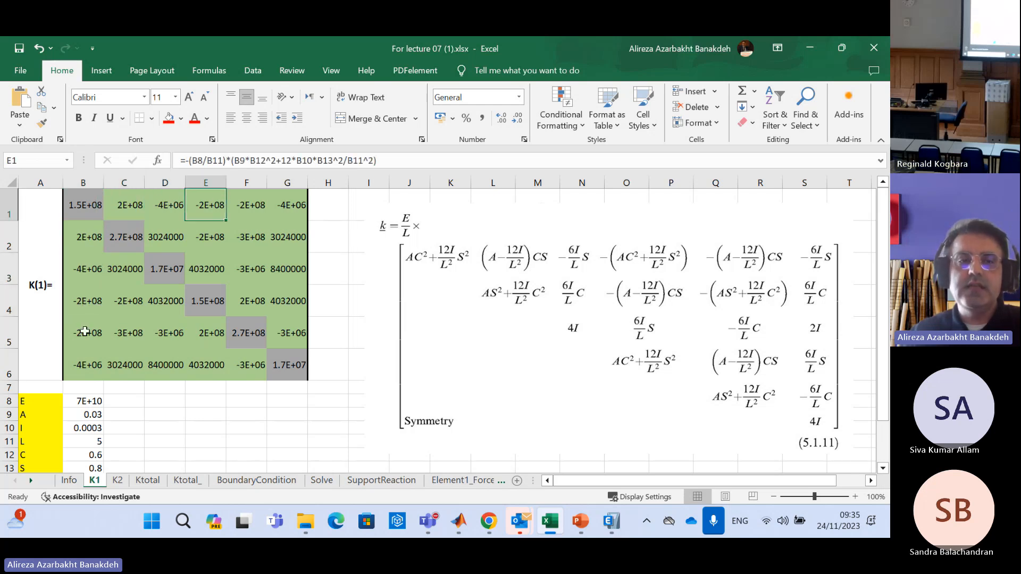
left_click(247, 206)
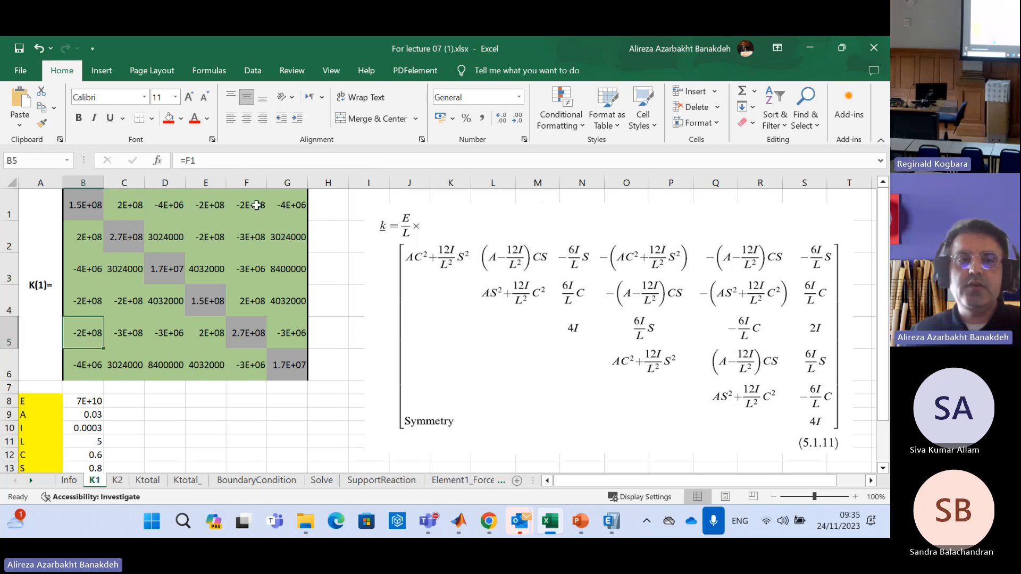
left_click(93, 365)
left_click(298, 207)
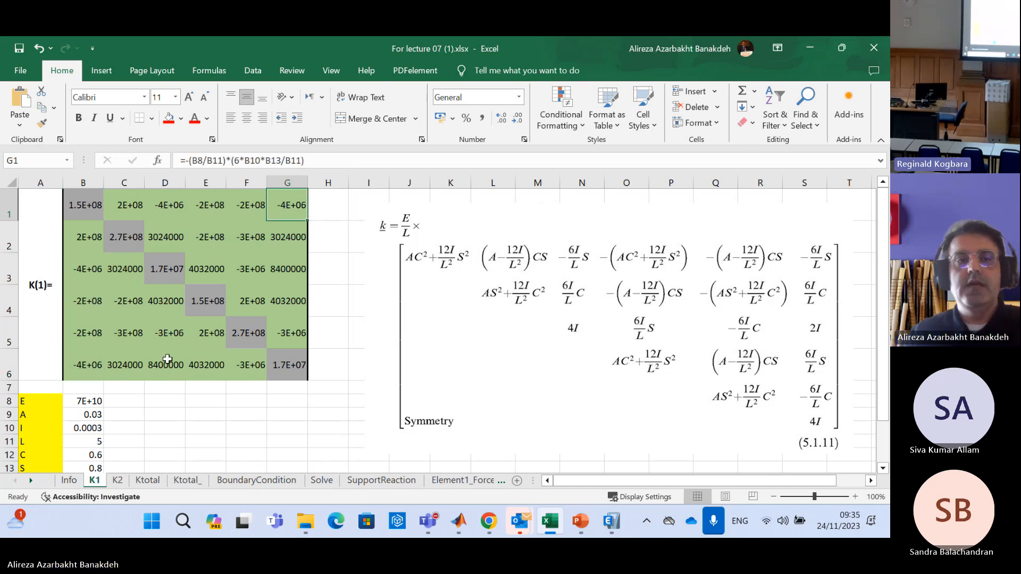
Highlight the first three rows of the K1 matrix in turn, each with its matching column from B to D
left_click_drag(88, 205, 289, 202)
left_click_drag(84, 204, 73, 367)
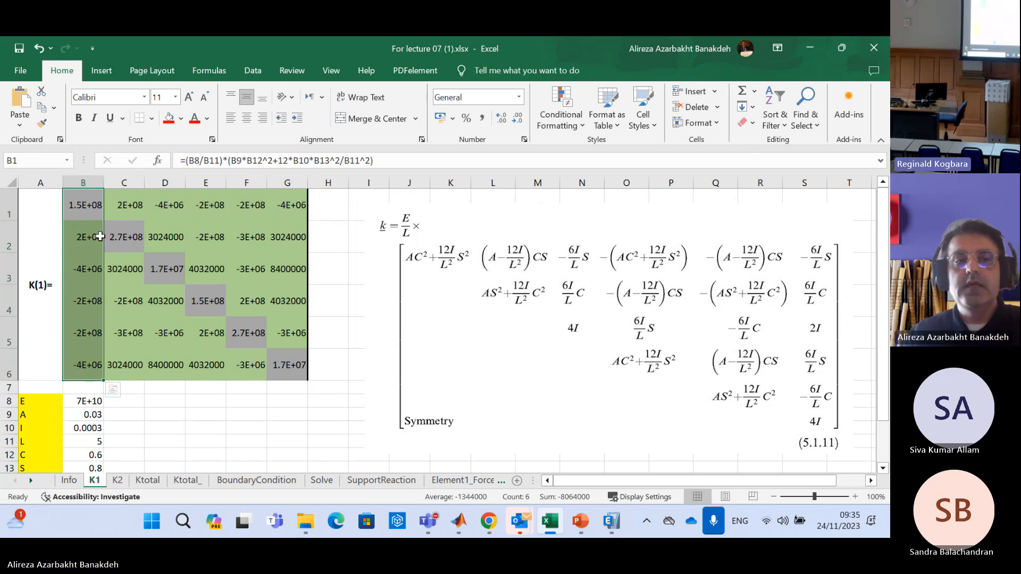
left_click_drag(84, 237, 281, 234)
left_click_drag(124, 204, 121, 375)
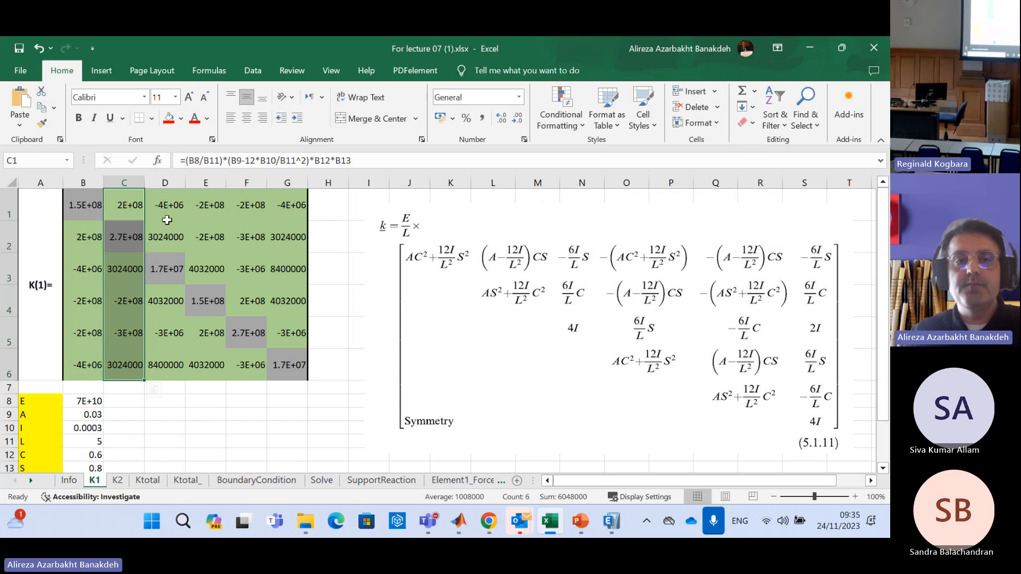
left_click_drag(78, 268, 287, 269)
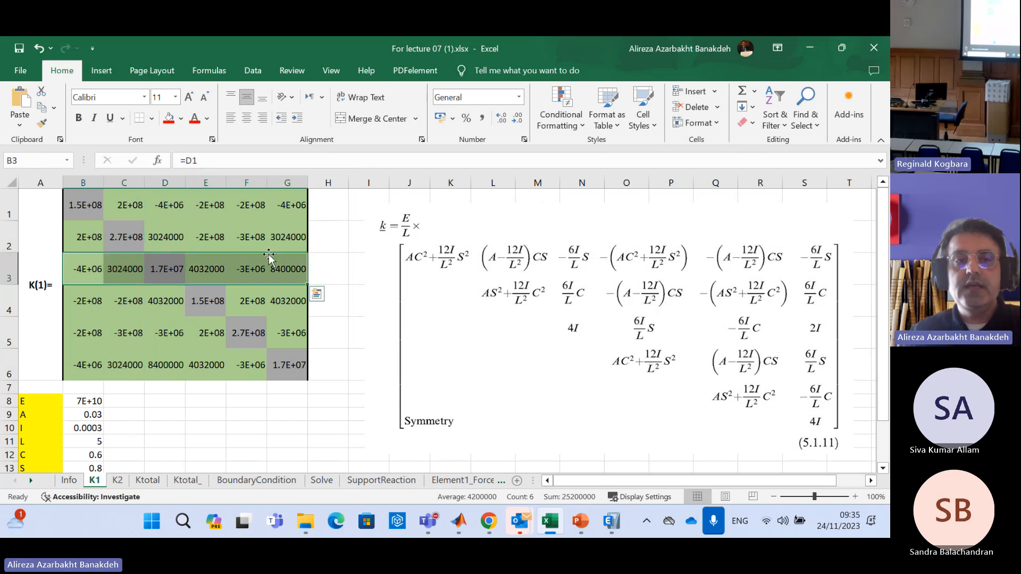
left_click_drag(165, 196, 165, 373)
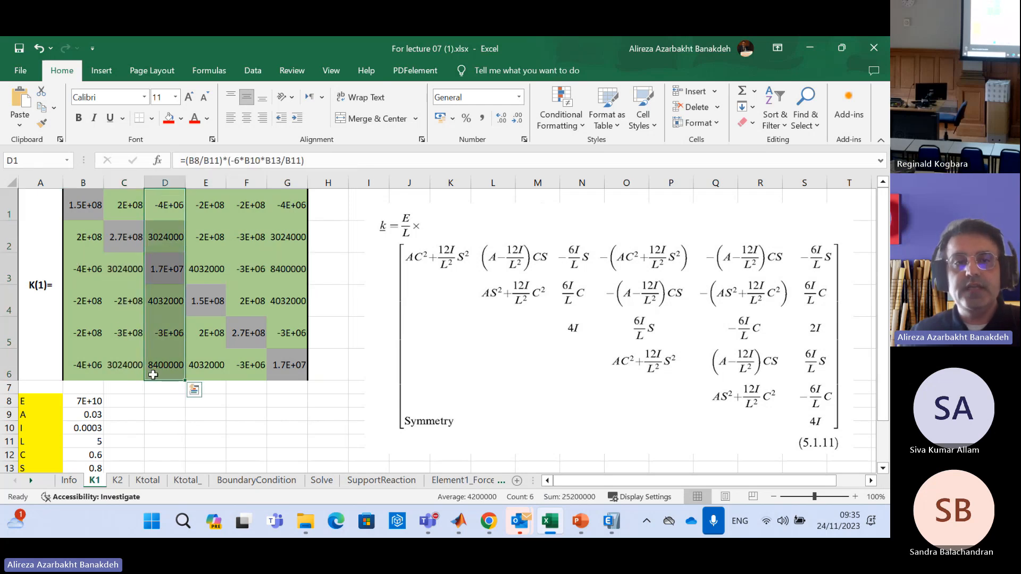
Compare matrix rows 4 and 5 with columns E and F, finishing with the sixth row B6:G6
left_click_drag(82, 309, 290, 301)
left_click_drag(212, 198, 207, 366)
left_click(83, 337)
left_click_drag(83, 336, 286, 326)
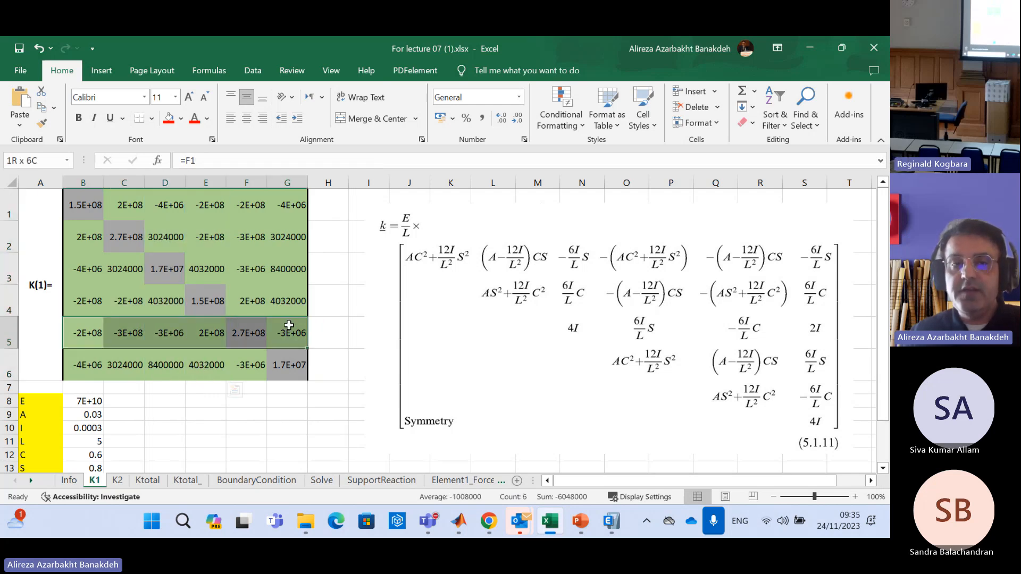
left_click(257, 206)
left_click_drag(257, 205, 250, 372)
left_click_drag(79, 365, 292, 358)
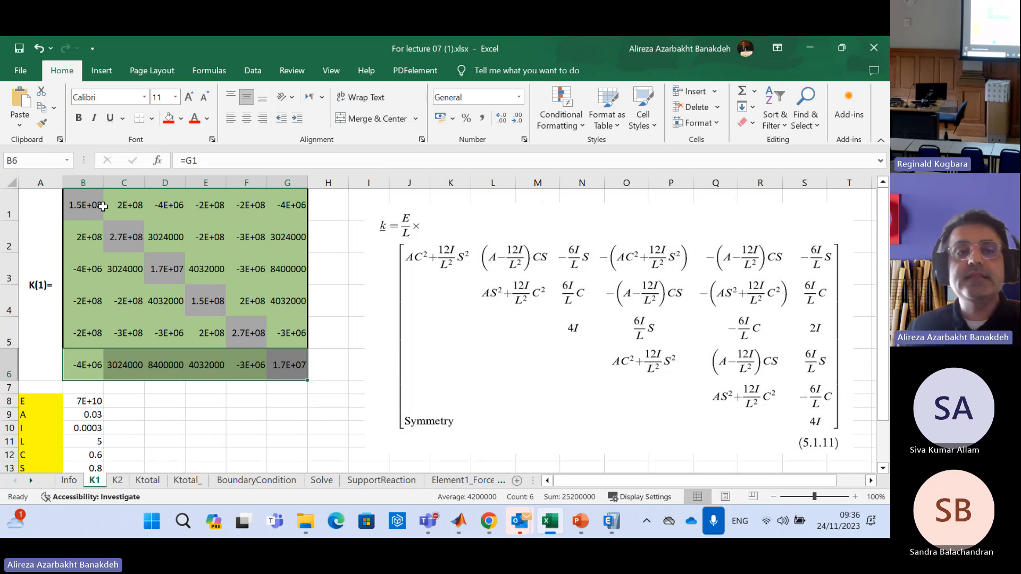
Check the formulas behind cells C1, E1 and G1 in the K1 matrix's first row
left_click(133, 205)
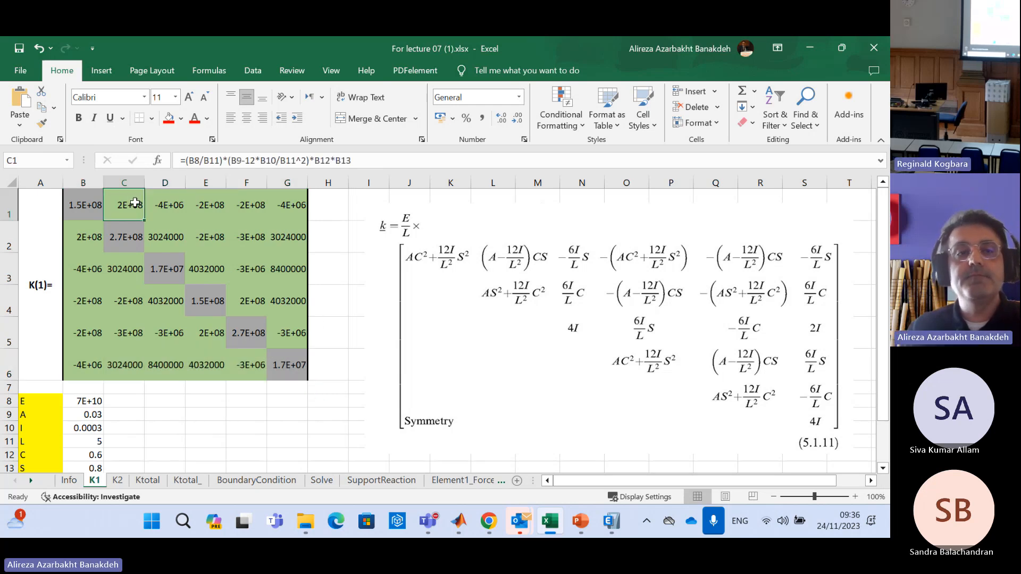
left_click(202, 205)
left_click(282, 202)
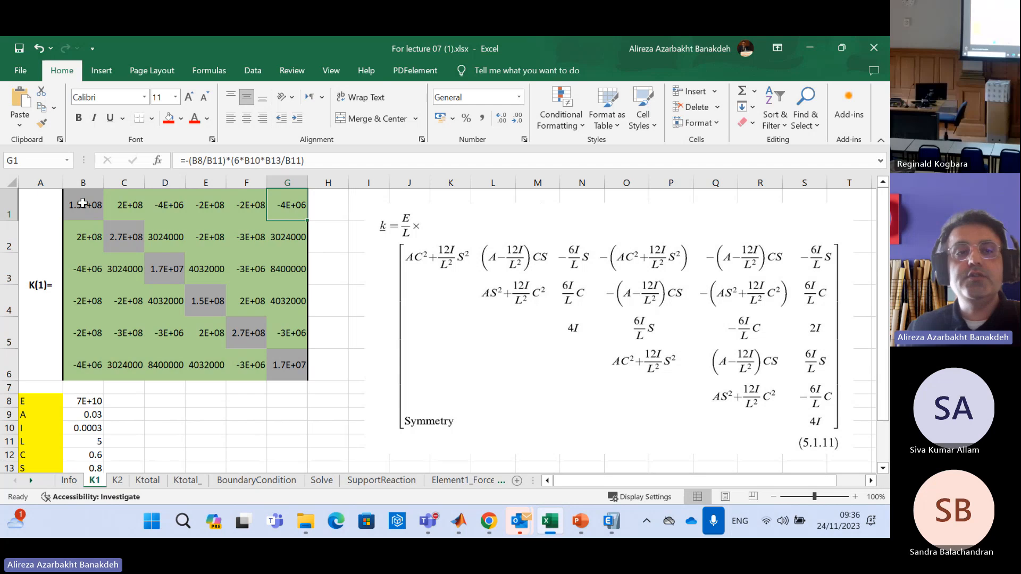
Go through the K1 upper triangle again, highlighting each row from its diagonal cell to column G, down to G6
left_click_drag(83, 203, 268, 203)
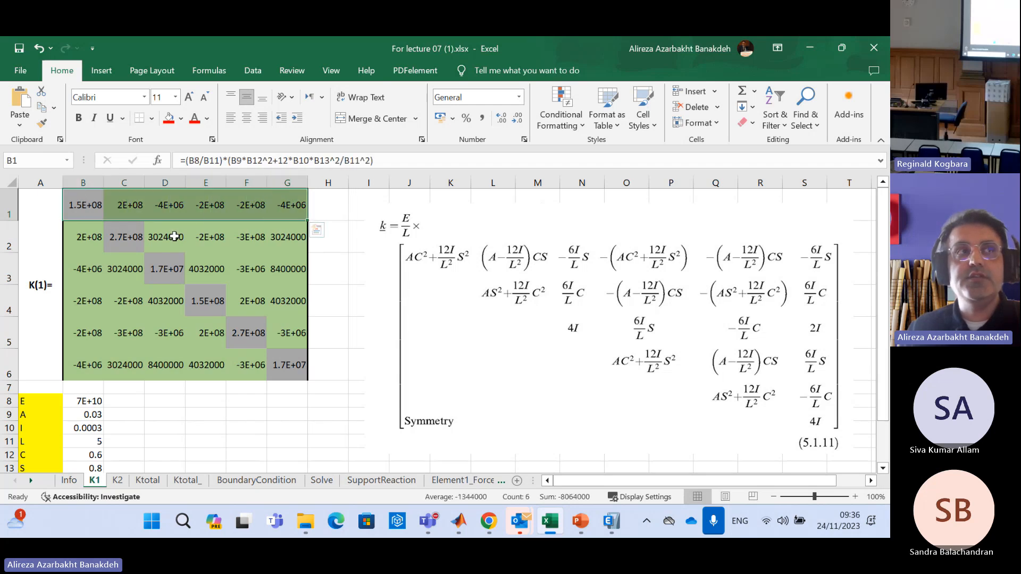
left_click(135, 238)
left_click_drag(135, 238, 288, 238)
left_click_drag(181, 268, 296, 269)
left_click_drag(223, 296, 292, 292)
left_click_drag(258, 333, 278, 330)
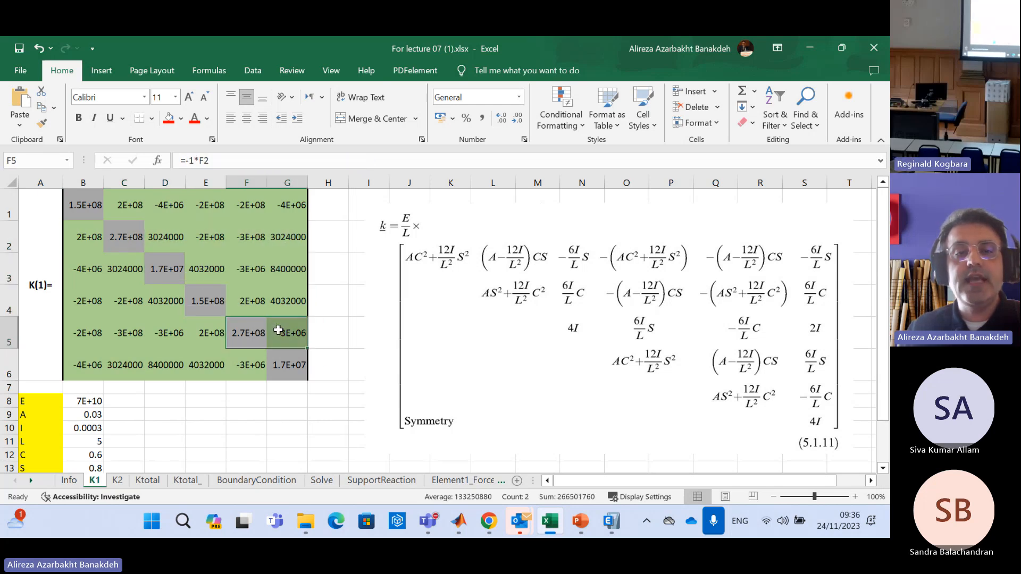
left_click(274, 364)
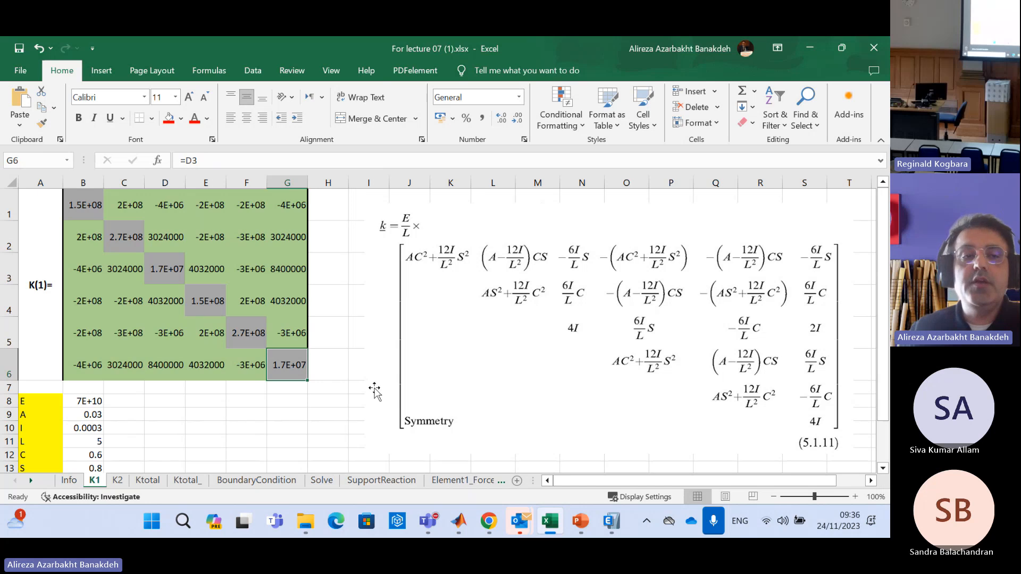
left_click(50, 285)
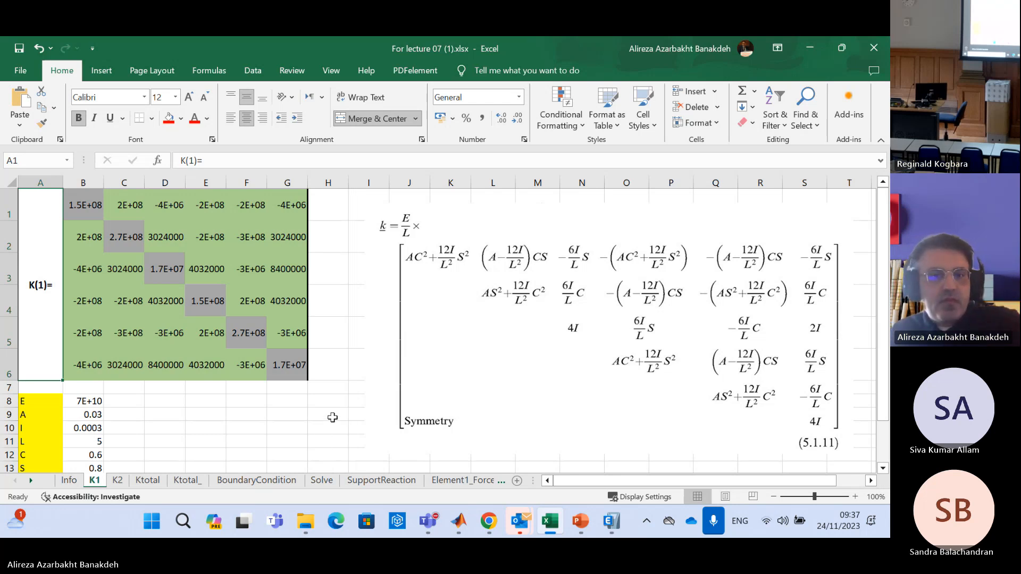
left_click(332, 417)
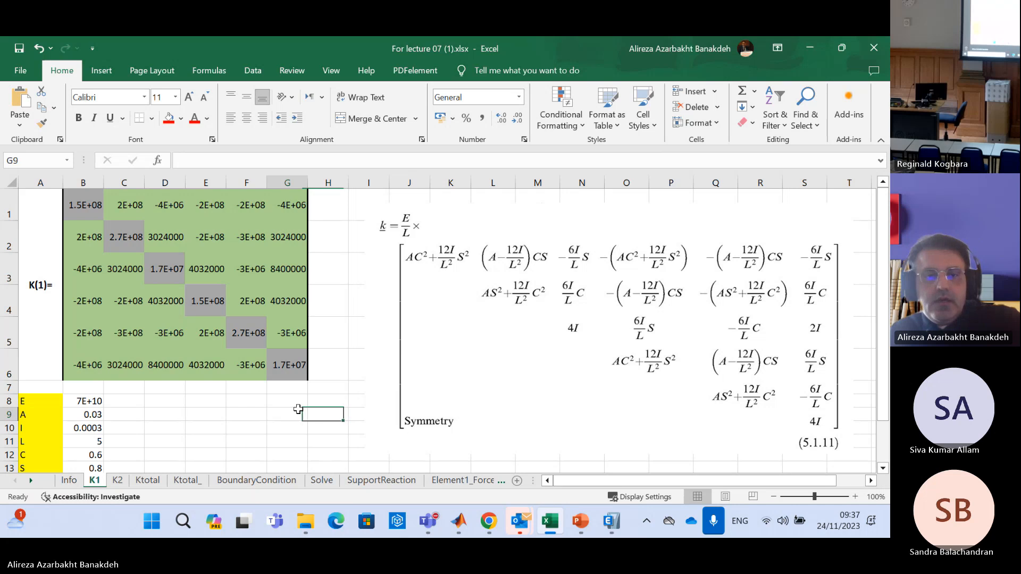
left_click_drag(299, 414, 299, 405)
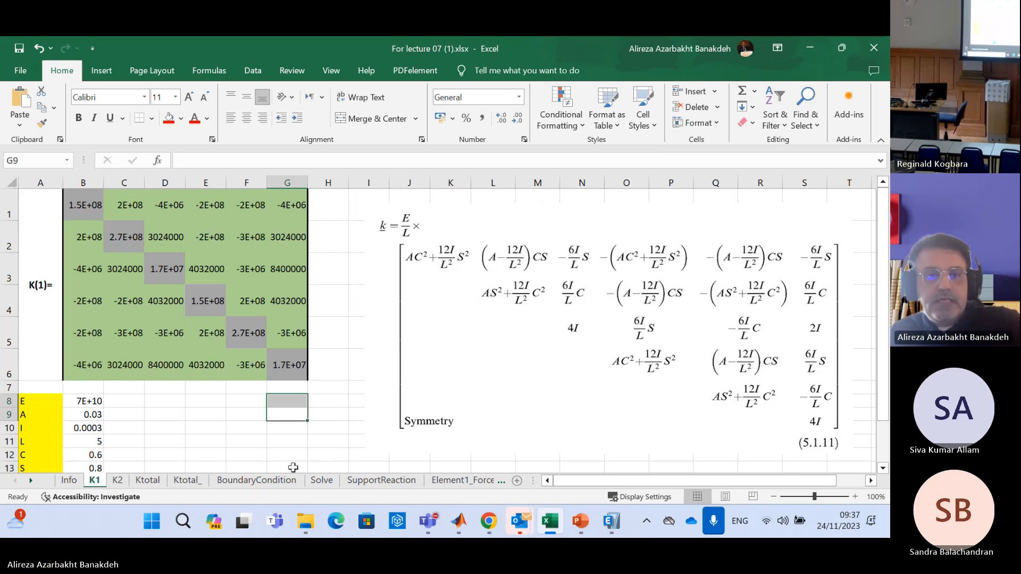
left_click(295, 425)
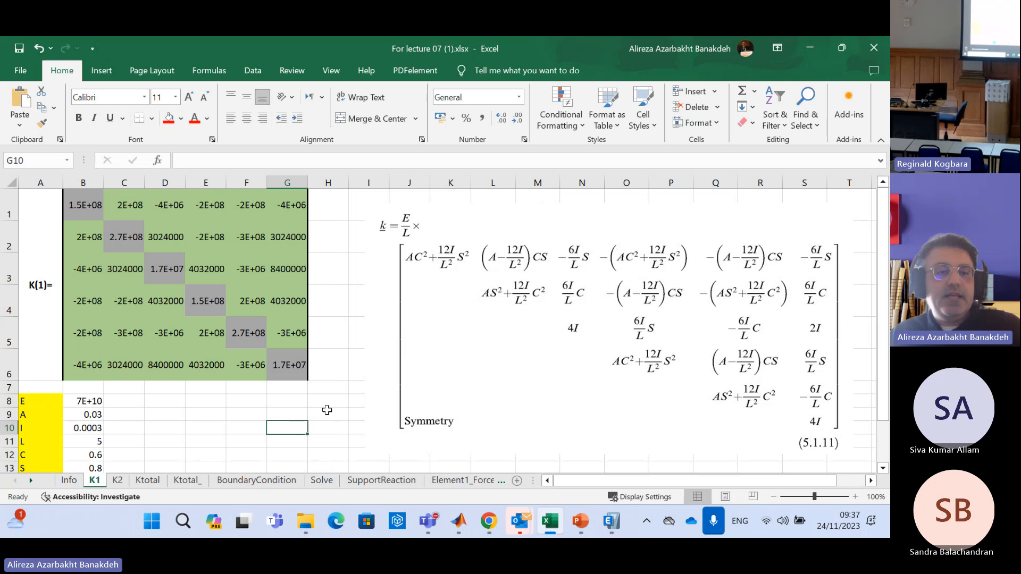
Duplicate the K1 worksheet within the same workbook and place the copy between K1 and K2
right_click(92, 486)
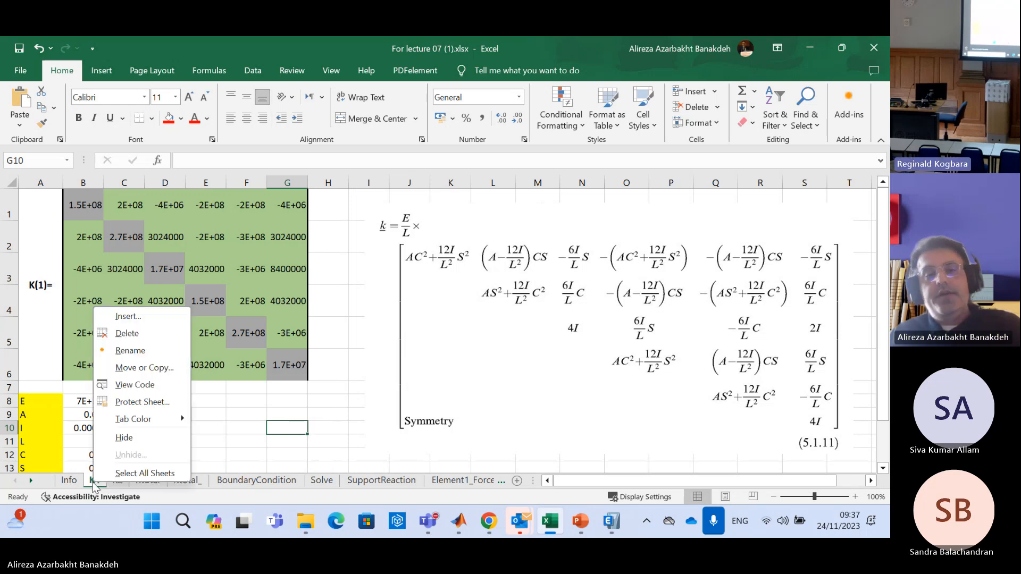
left_click(150, 369)
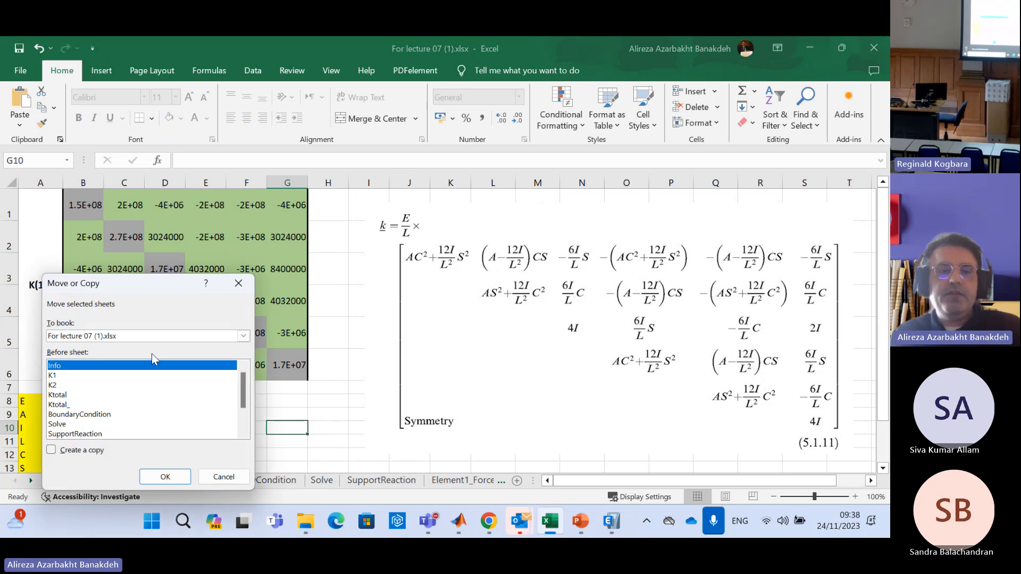
left_click(55, 454)
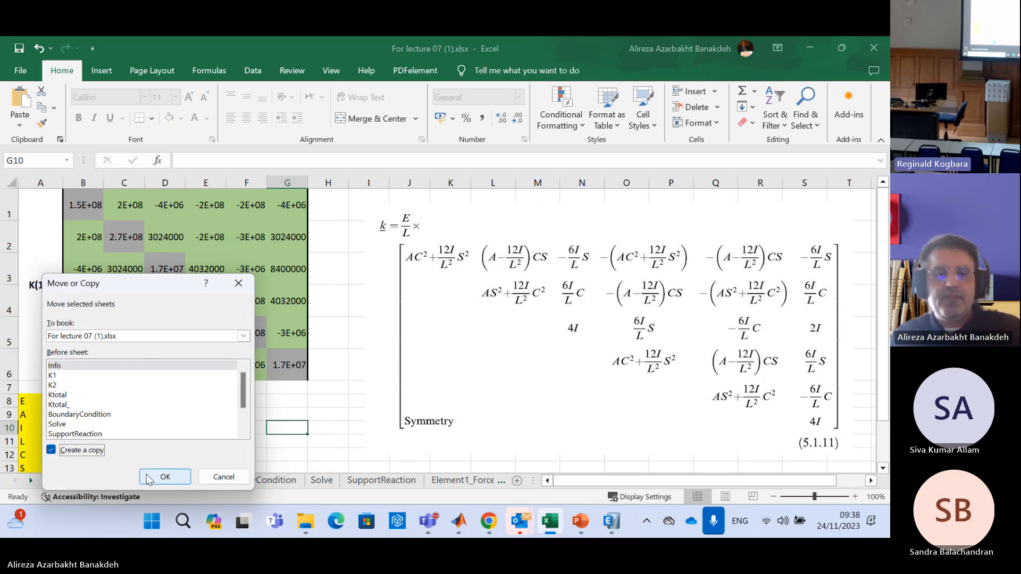
left_click(165, 476)
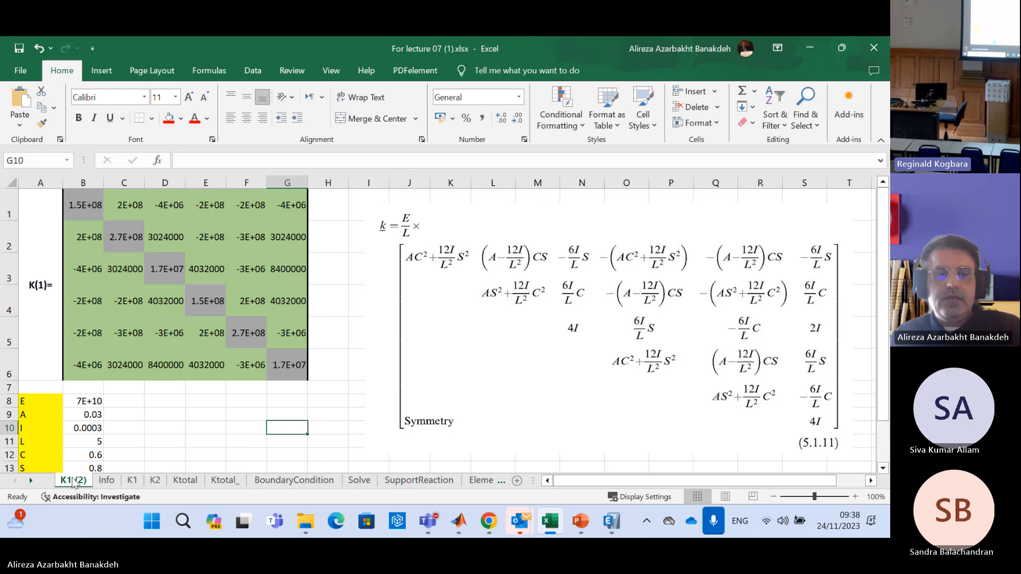
left_click_drag(114, 478, 145, 484)
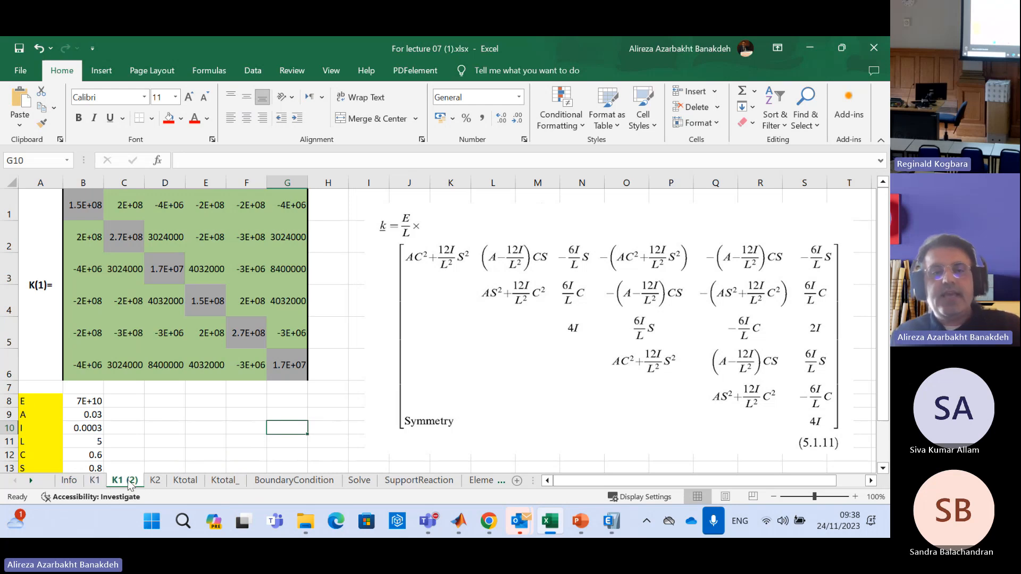
Rename the copied K1 worksheet as gshjealkfhlakehflka
right_click(132, 485)
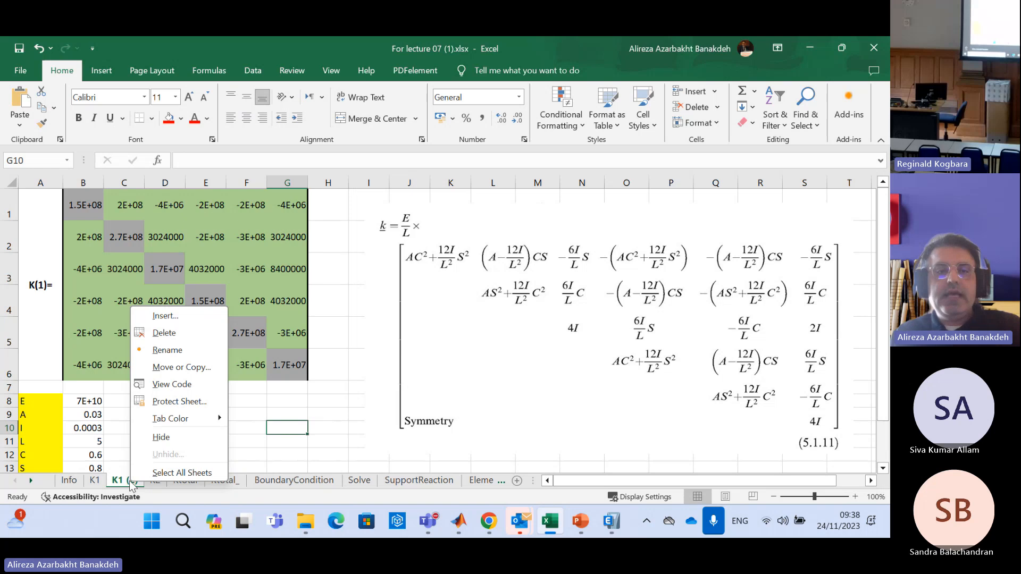
left_click(179, 353)
type("gshjealkfhlakehflka")
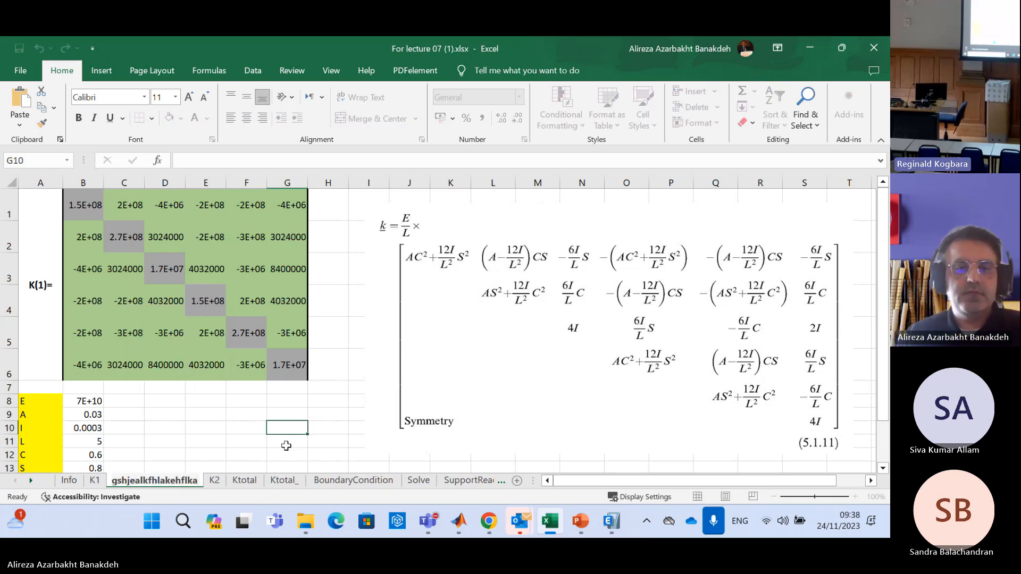
left_click(171, 428)
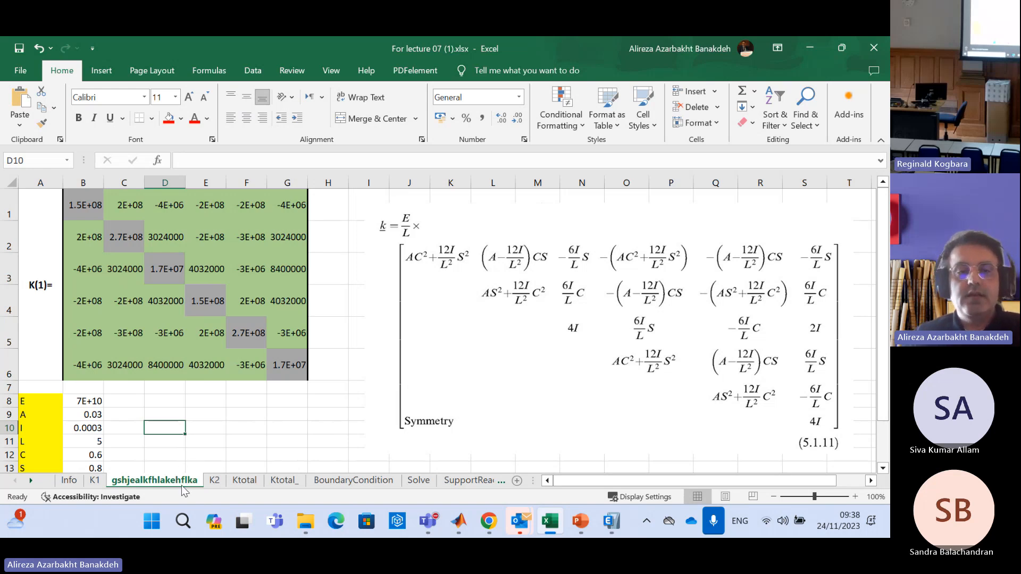
Compare the copied sheet with K1 and trace the reference for E in cell B8 back to the Info sheet
left_click(96, 480)
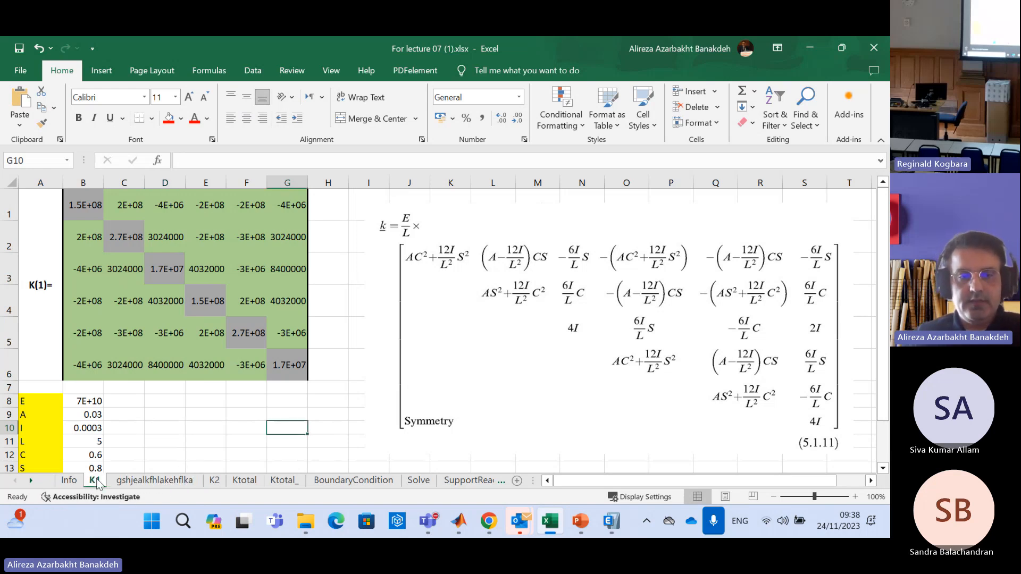
left_click(139, 482)
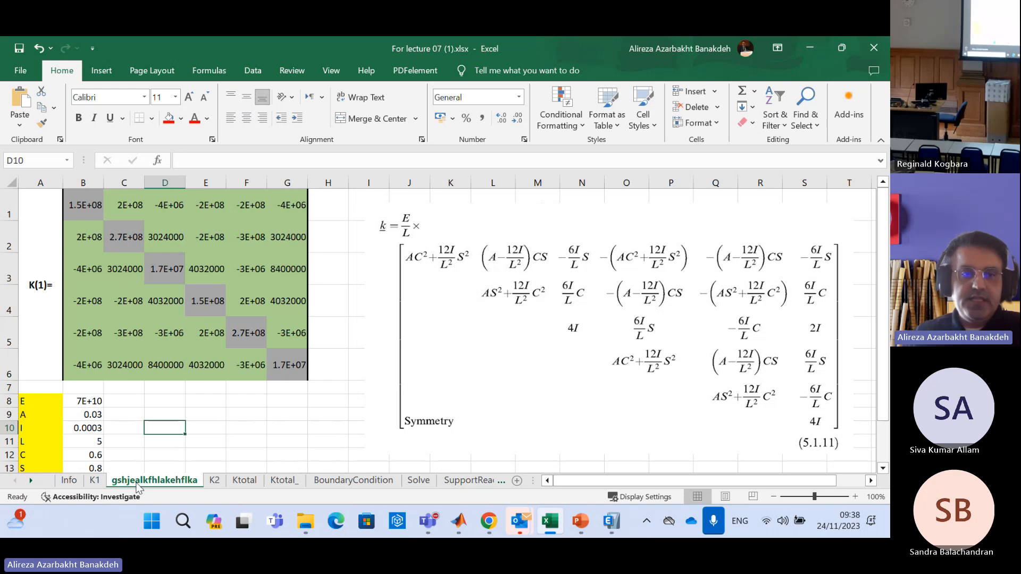
left_click(154, 401)
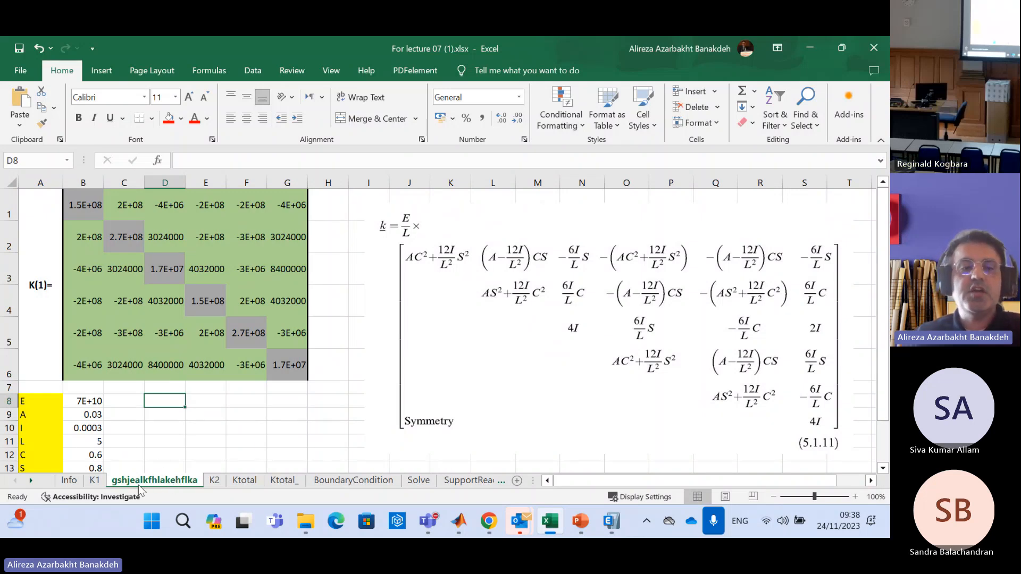
left_click(88, 401)
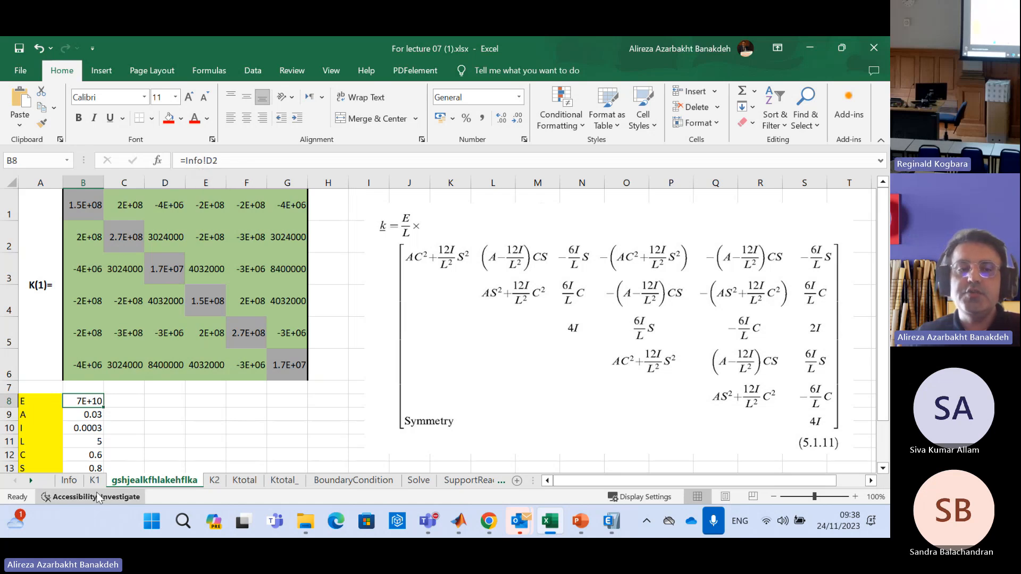
left_click(71, 481)
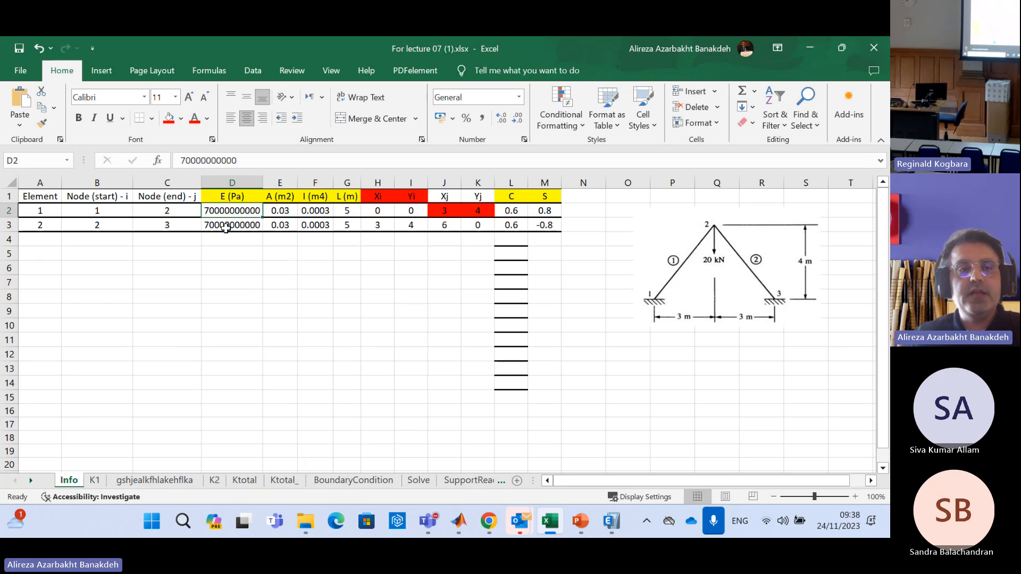
left_click(158, 483)
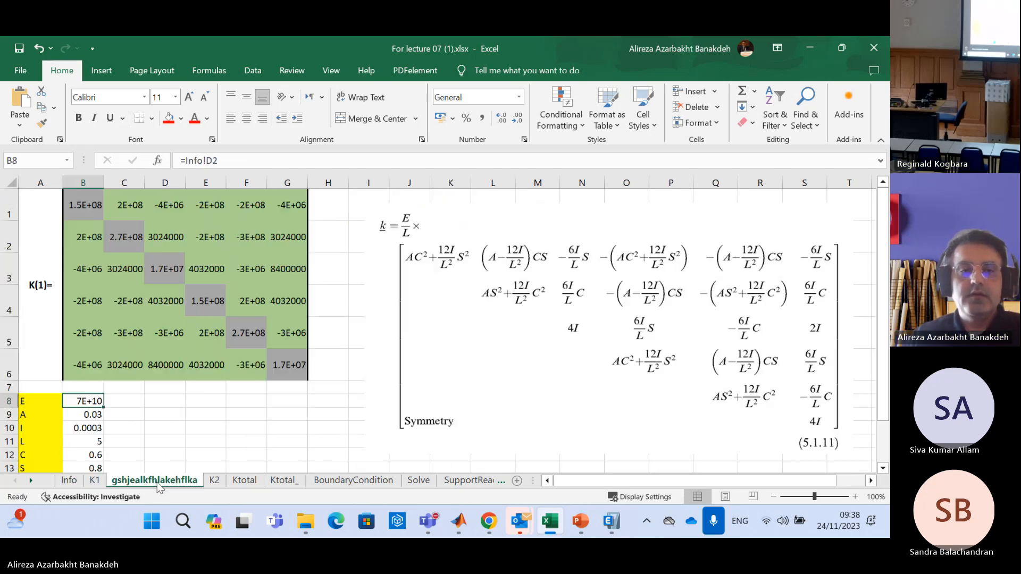
On the copied sheet, point E in B8 to =Info!D3 and A in B9 to =Info!E3
left_click(261, 160)
key("BackSpace")
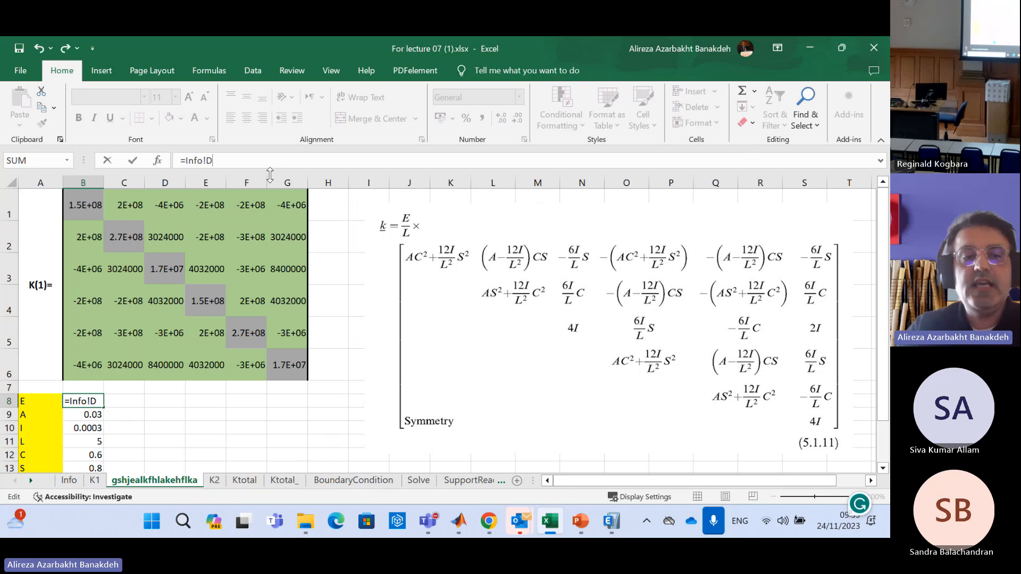
type("3")
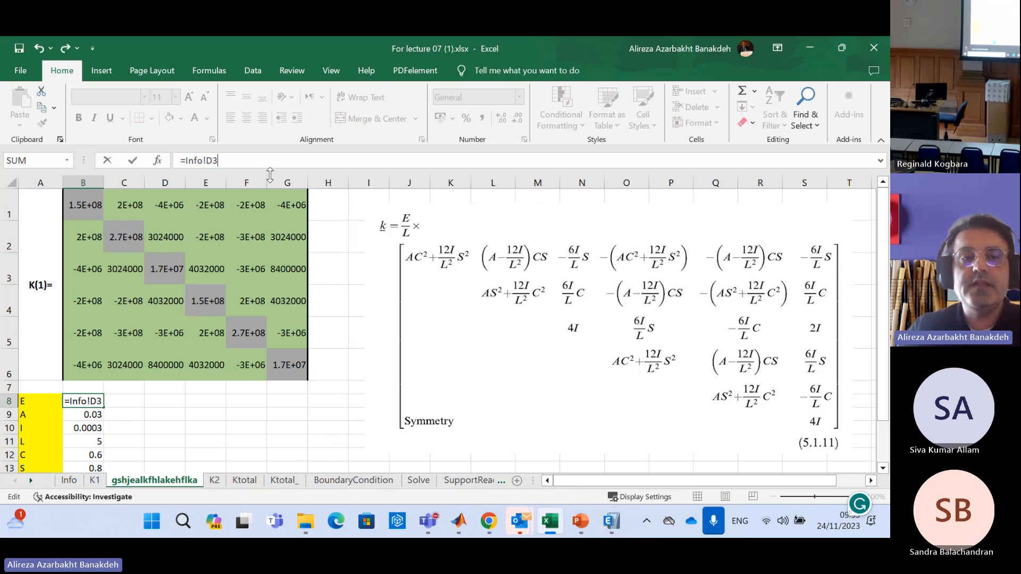
key("Return")
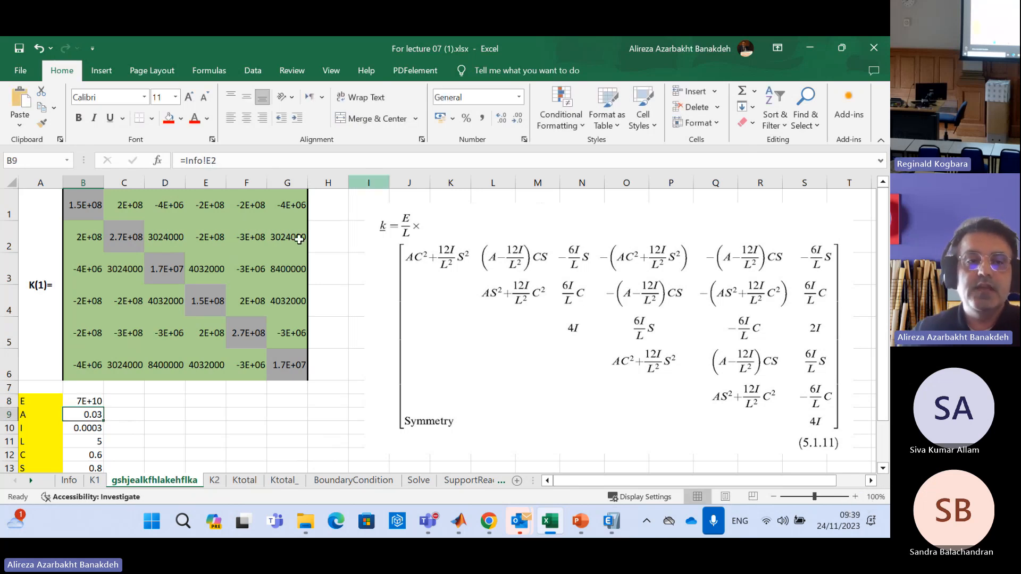
key("F2")
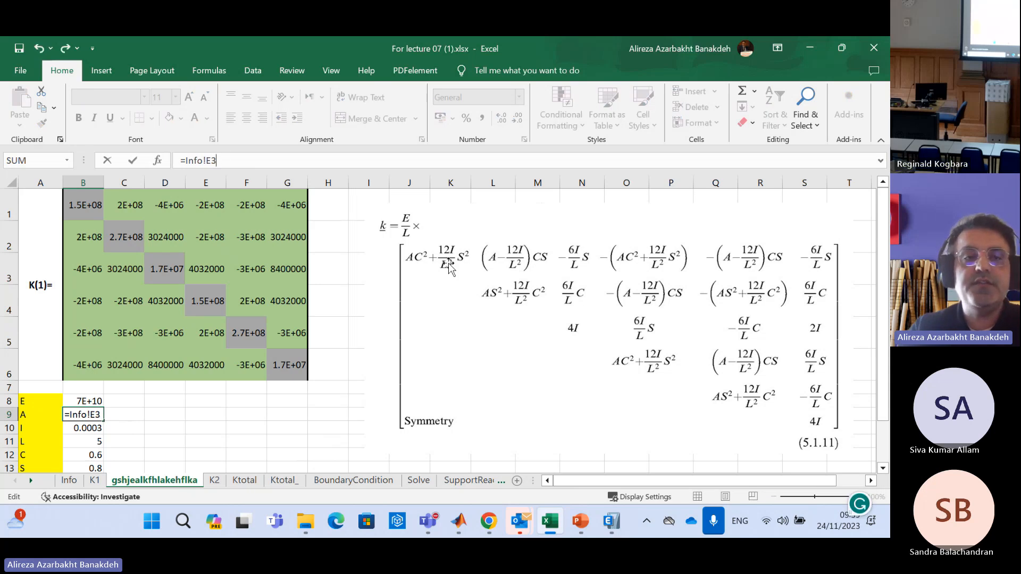
key("Return")
Change the references for I in B10 and L in B11 to row 3 of the Info sheet
left_click(247, 164)
type("3")
key("Return")
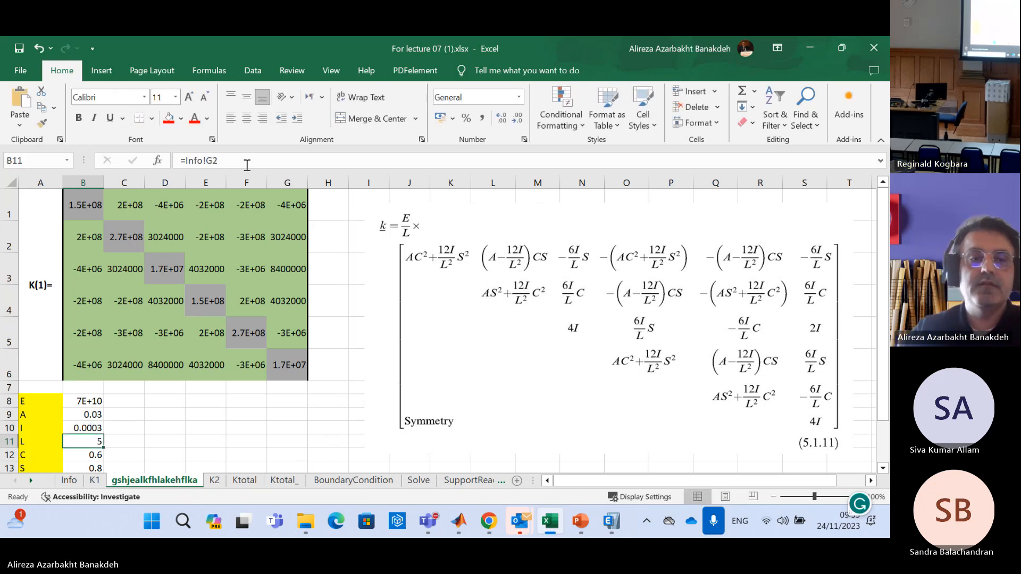
left_click(244, 161)
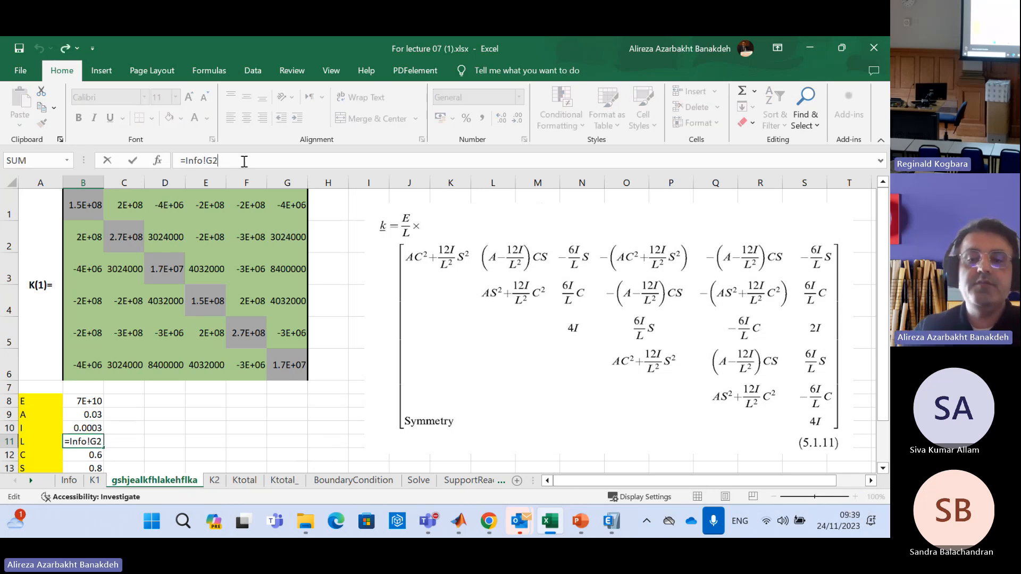
type("3")
key("BackSpace")
key("Return")
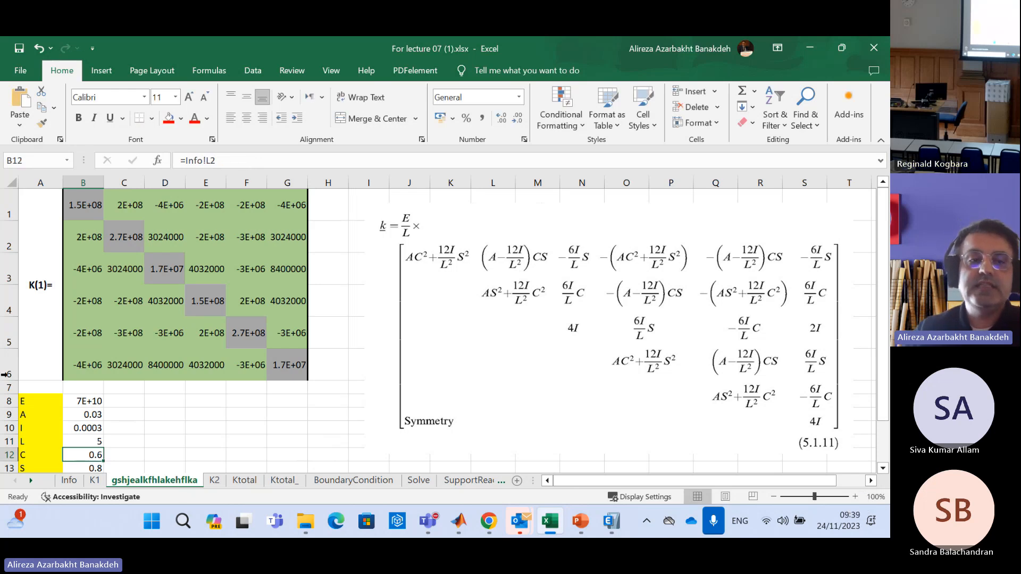
Point C in B12 to =Info!L3 and S in B13 to =Info!M3
left_click(240, 161)
key("BackSpace")
type("3")
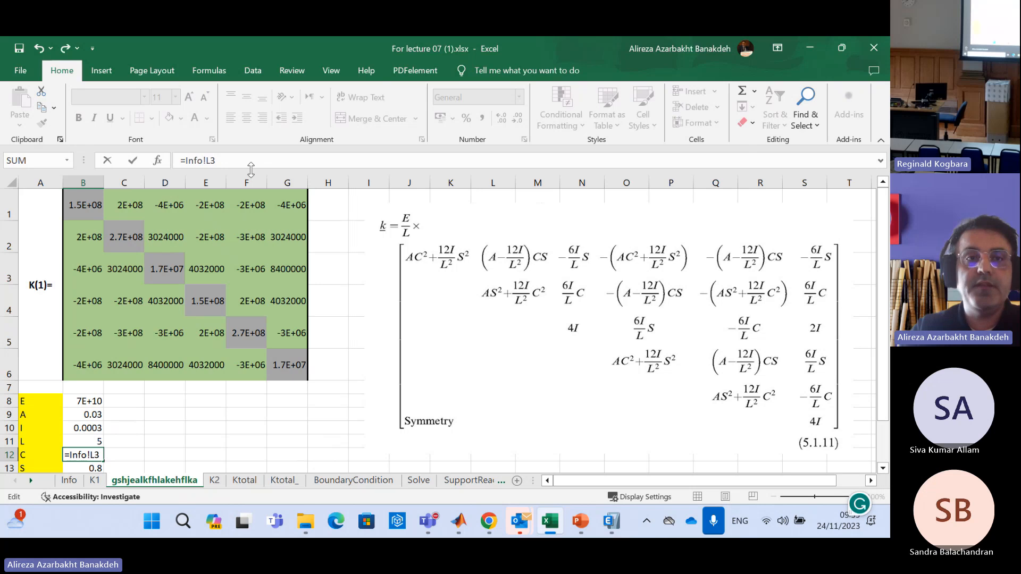
key("Return")
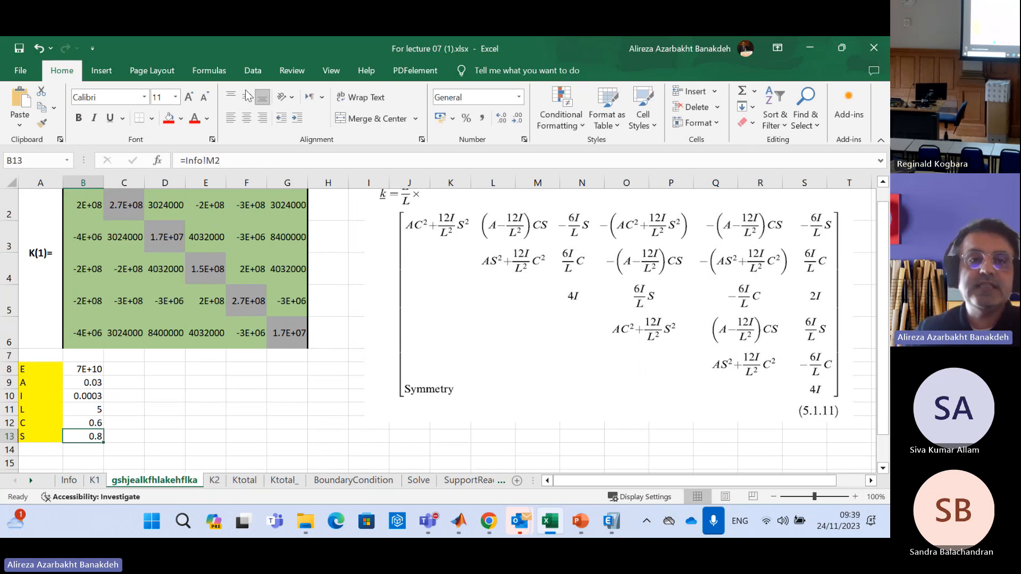
left_click(271, 161)
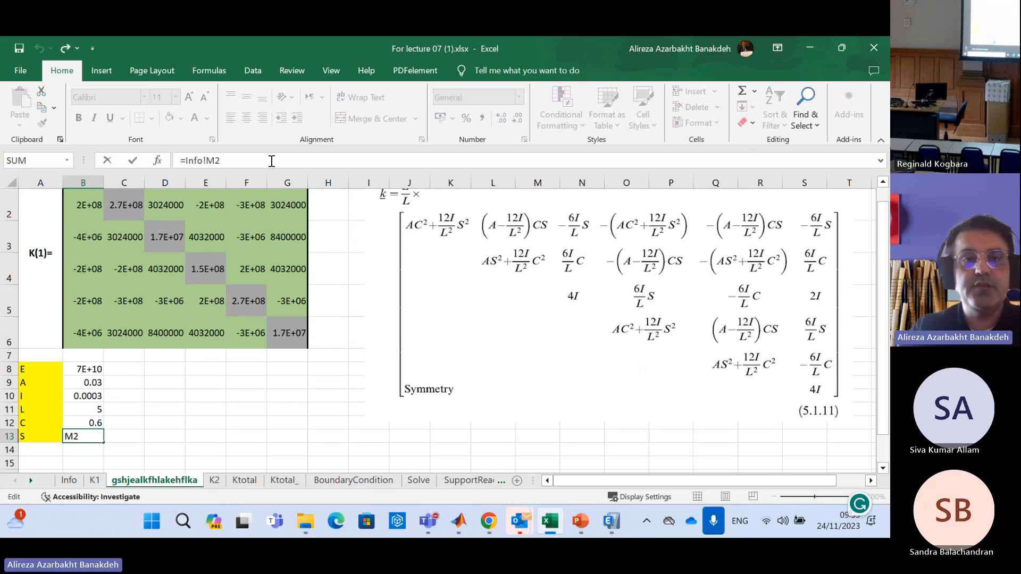
key("Return")
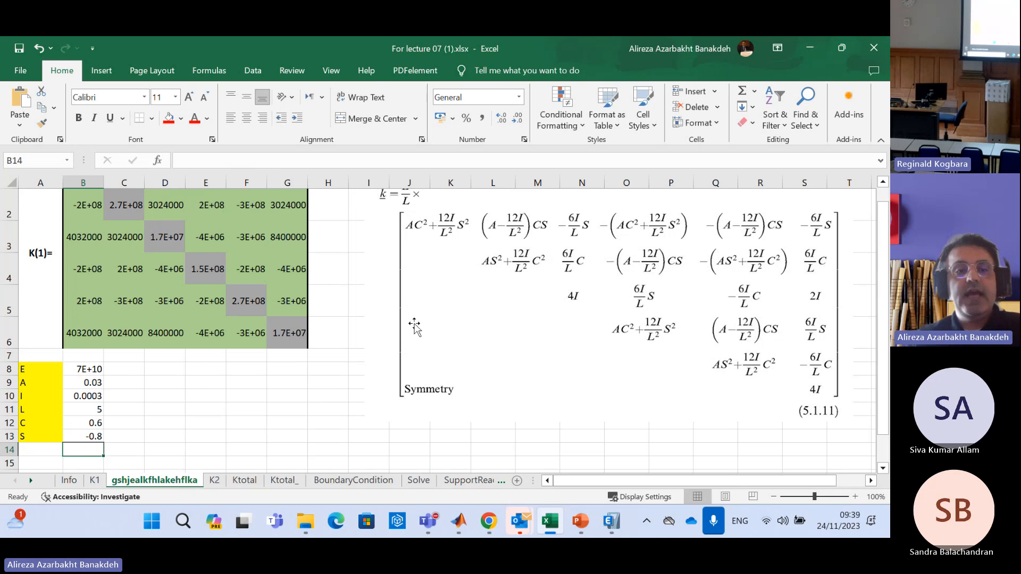
Review element 2's E to L, C and S values in Info row 3, and highlight the recalculated matrix on the copied sheet
scroll(337, 388, "up", 1)
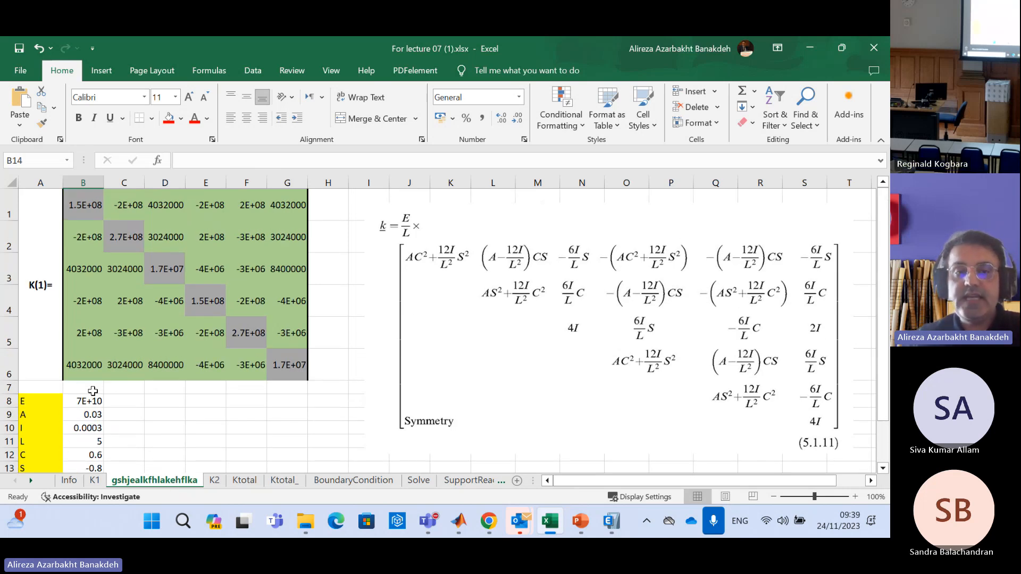
left_click(69, 481)
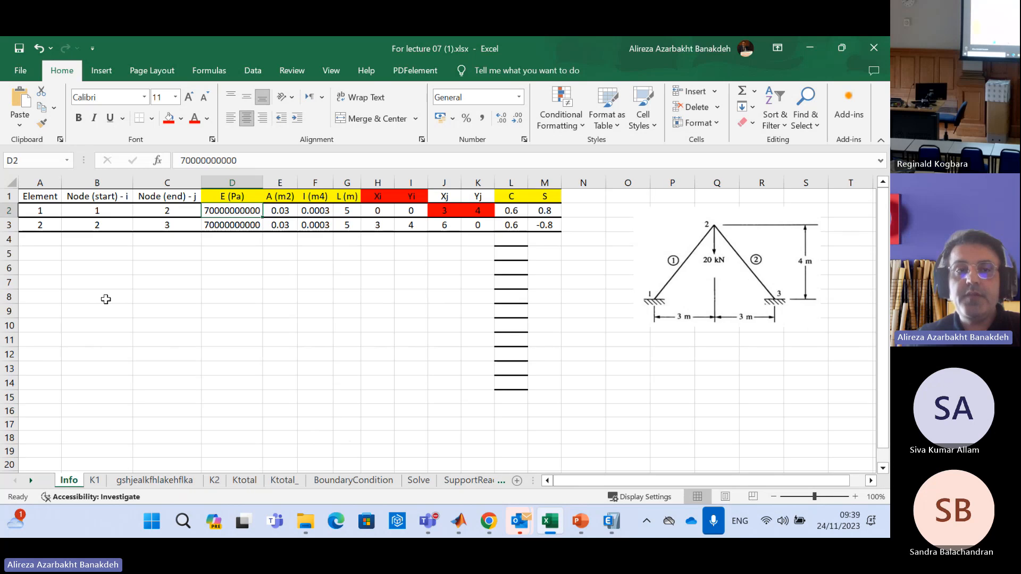
left_click(9, 225)
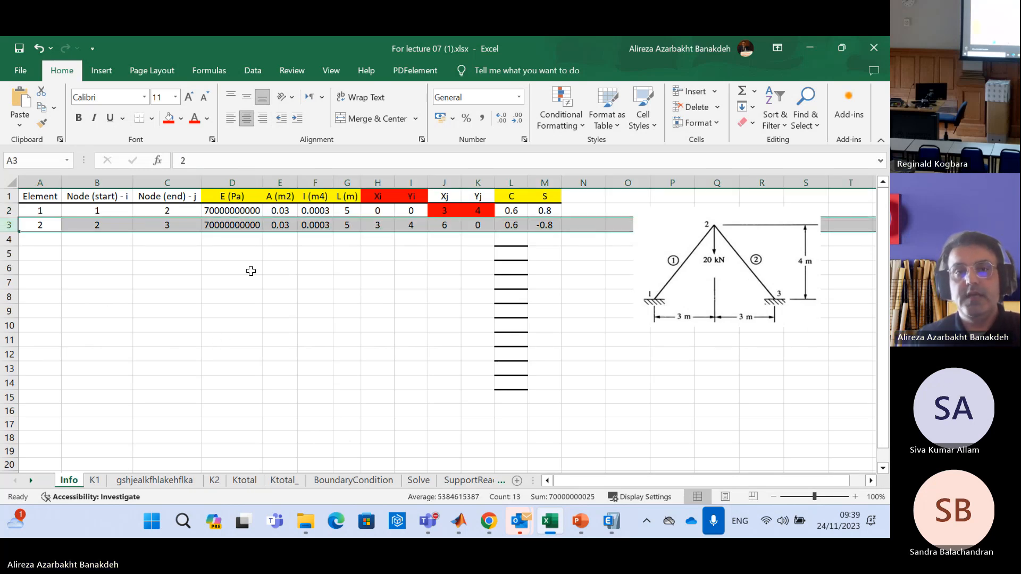
left_click_drag(247, 226, 354, 223)
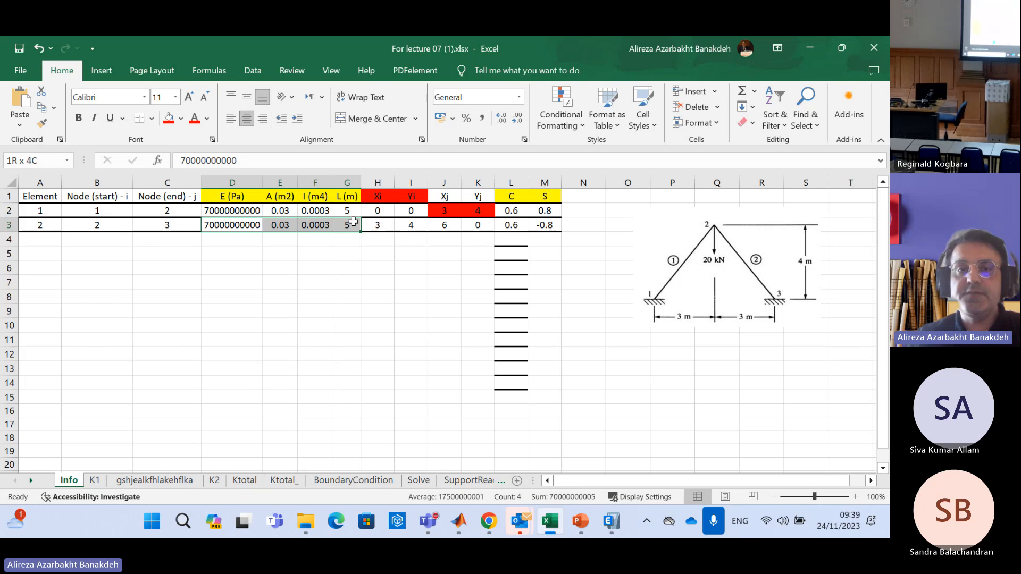
left_click_drag(511, 225, 544, 225)
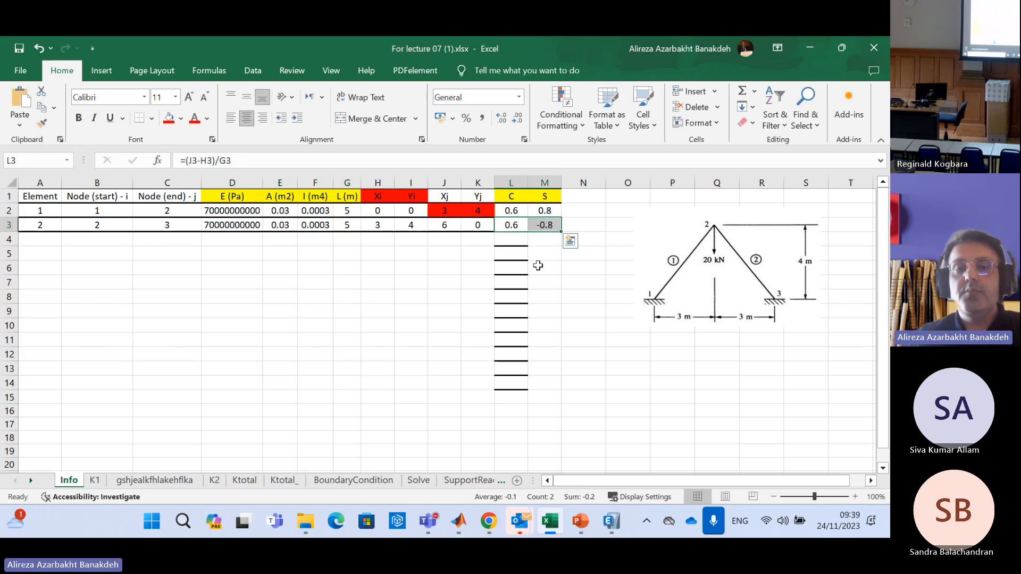
left_click(154, 481)
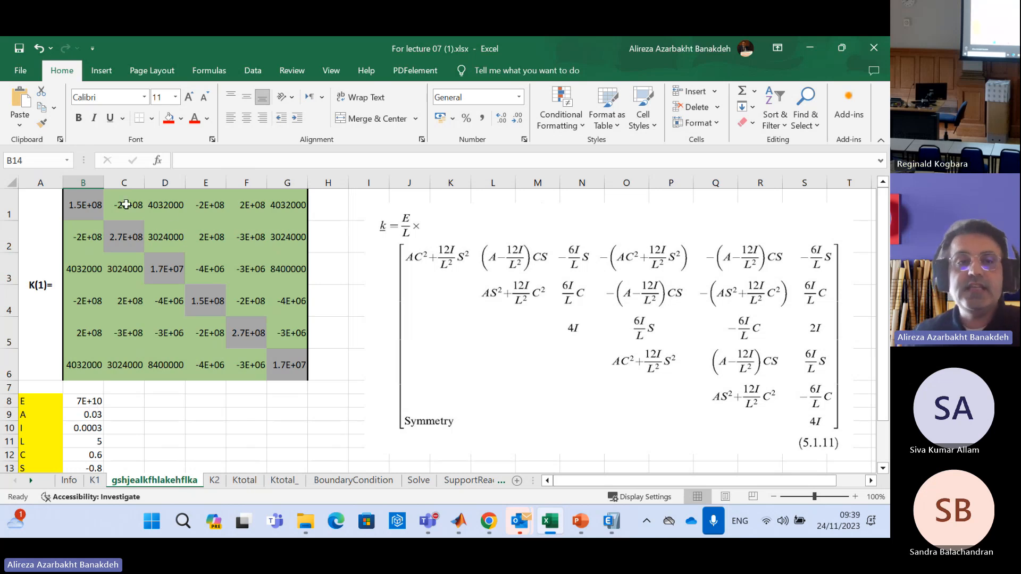
left_click_drag(53, 203, 319, 286)
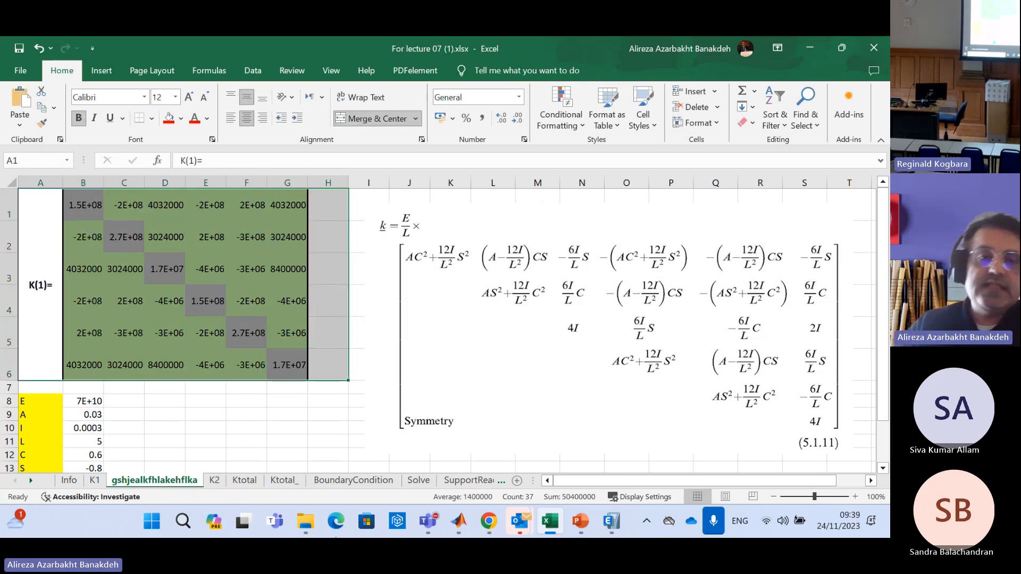
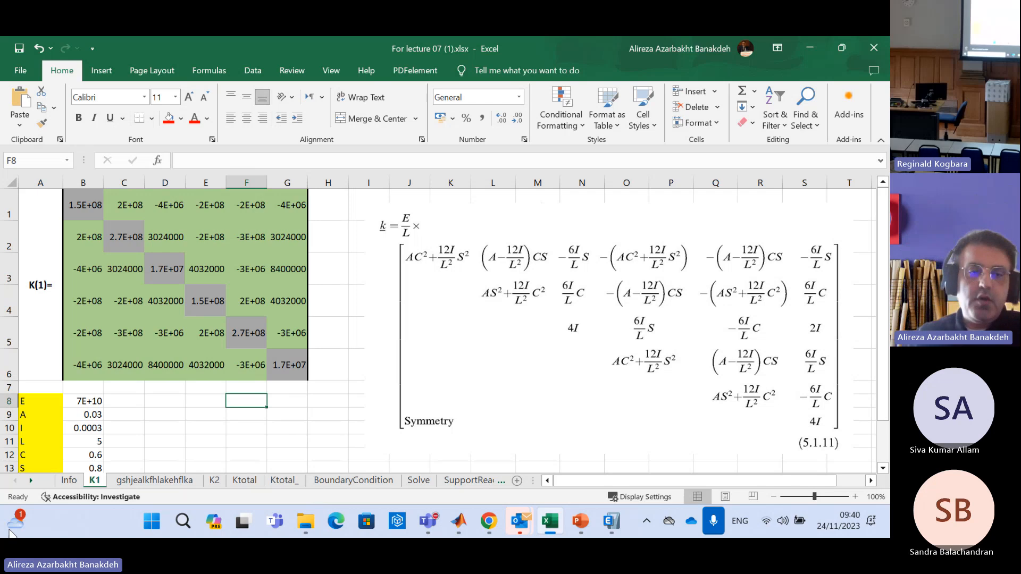
On sheet K2, change the matrix label in A1 to K(2)= and move the stiffness formula picture beside the matrix
left_click(214, 480)
left_click(159, 480)
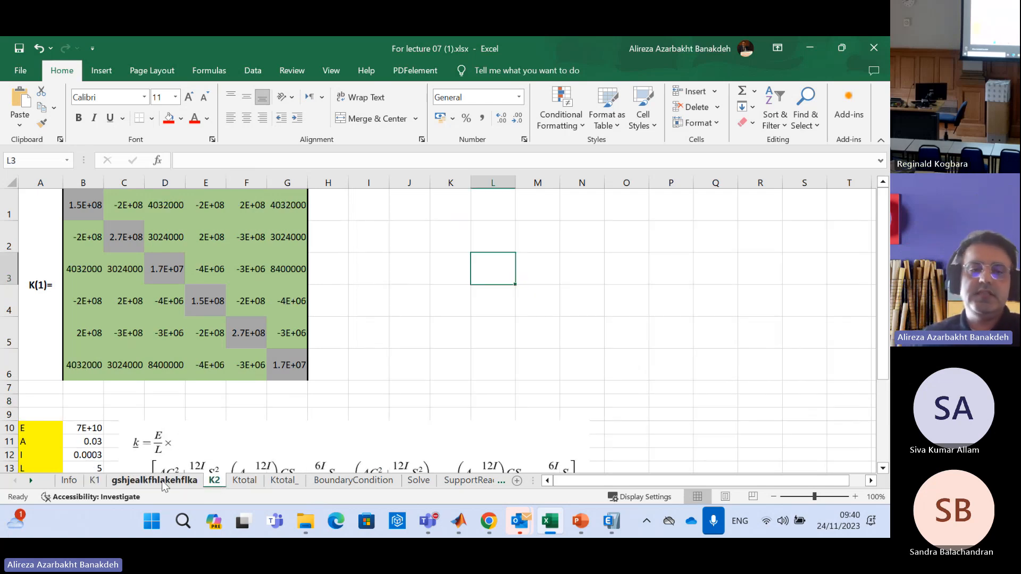
left_click(215, 485)
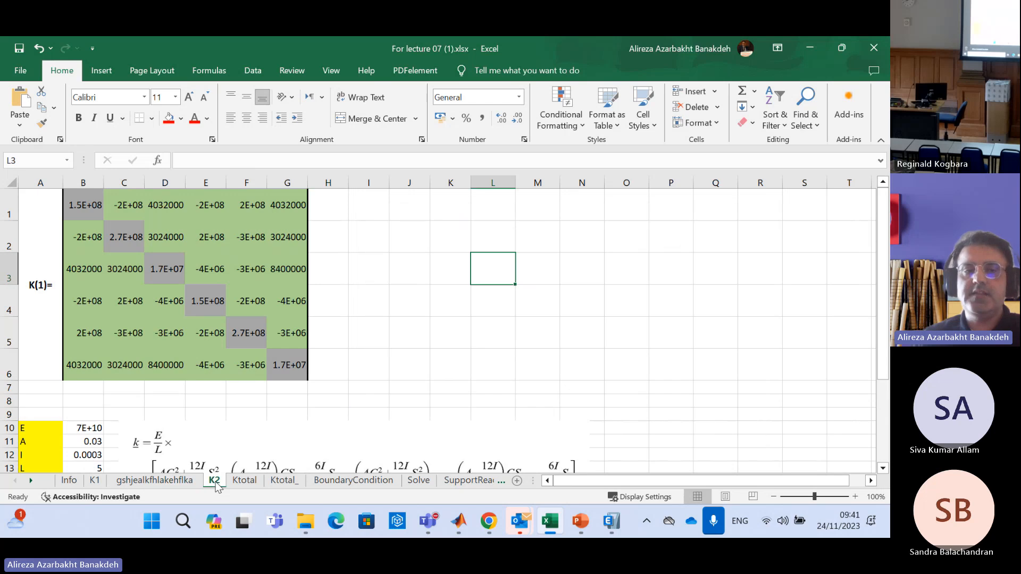
left_click(44, 287)
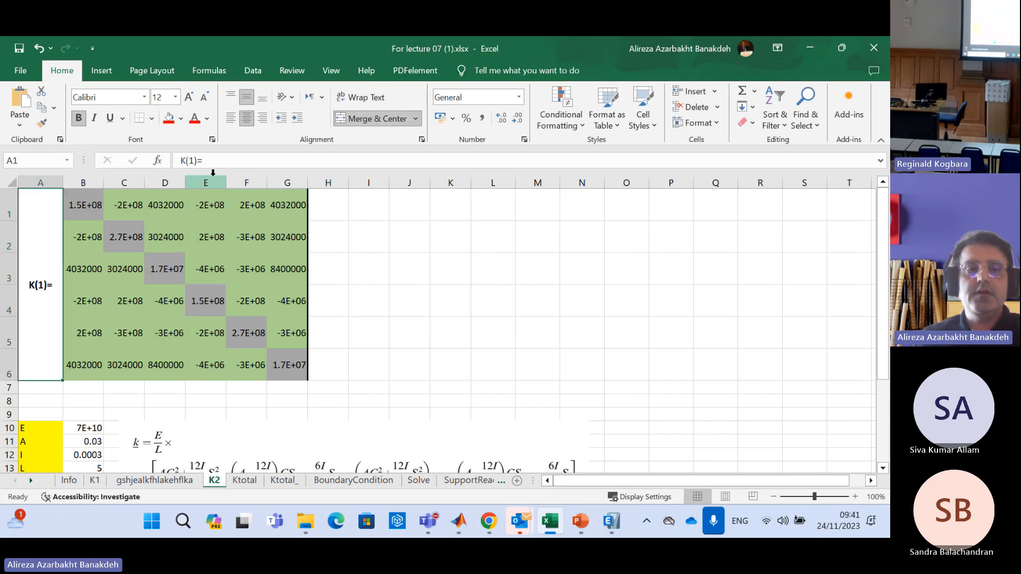
left_click(191, 160)
key("BackSpace")
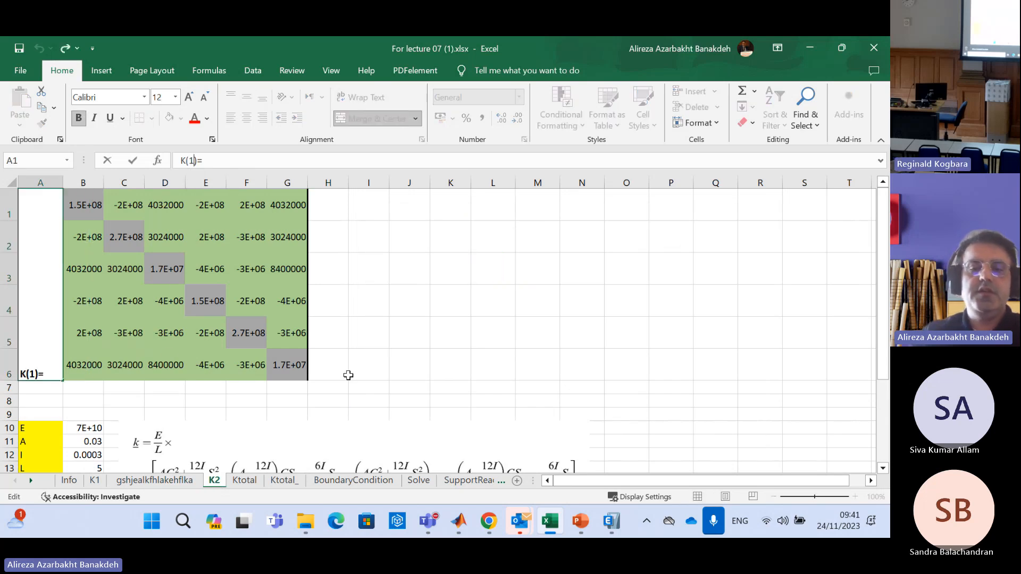
type("2")
key("Return")
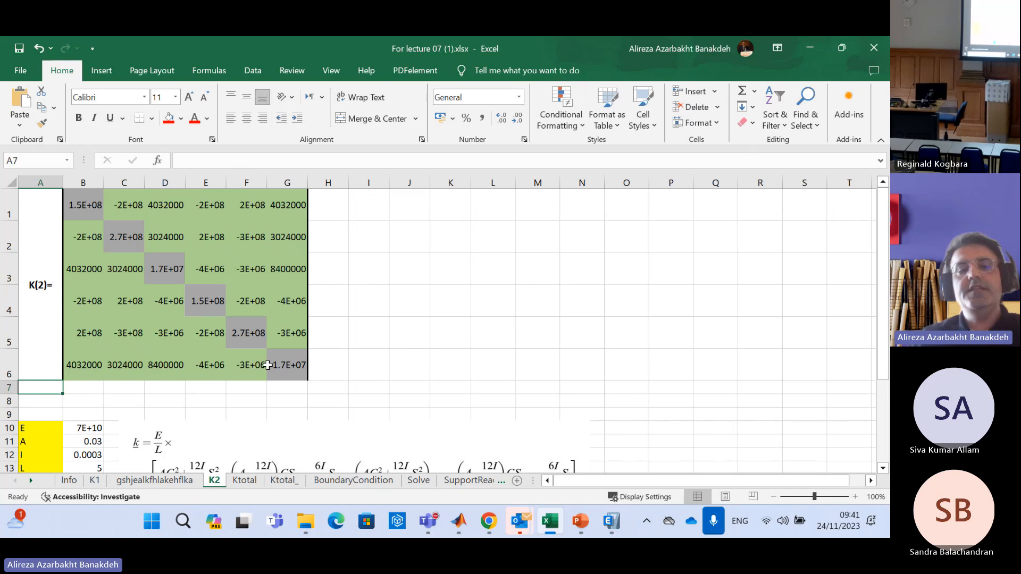
left_click_drag(315, 428, 564, 197)
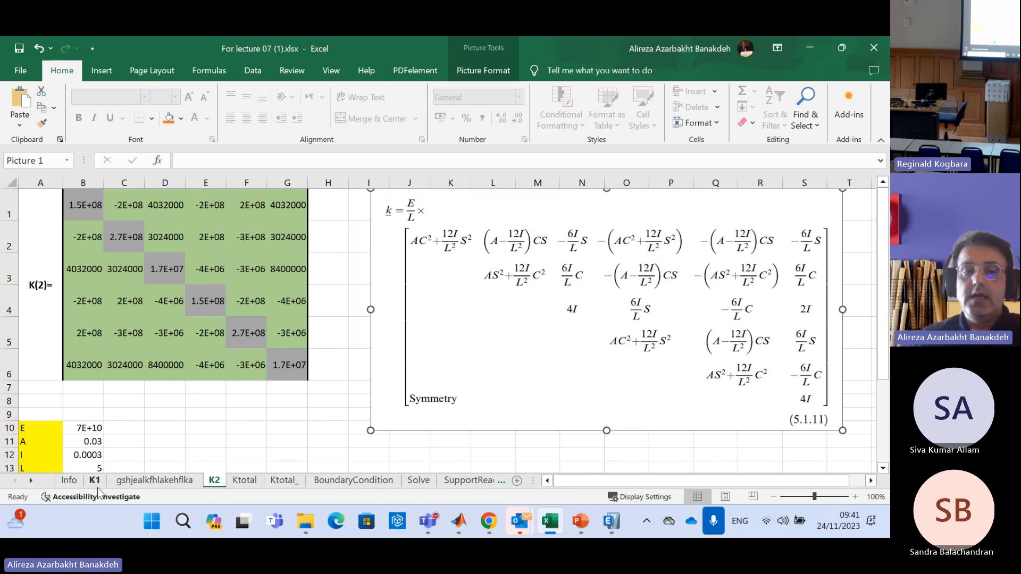
Delete the copied worksheet gshjealkfhlakehflka from the workbook
left_click(143, 481)
right_click(143, 482)
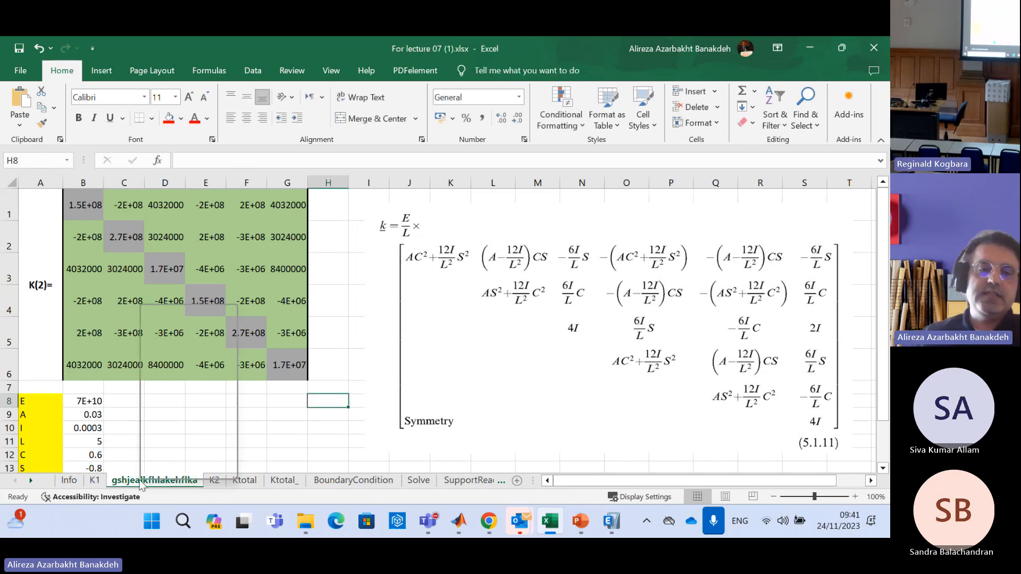
left_click(196, 330)
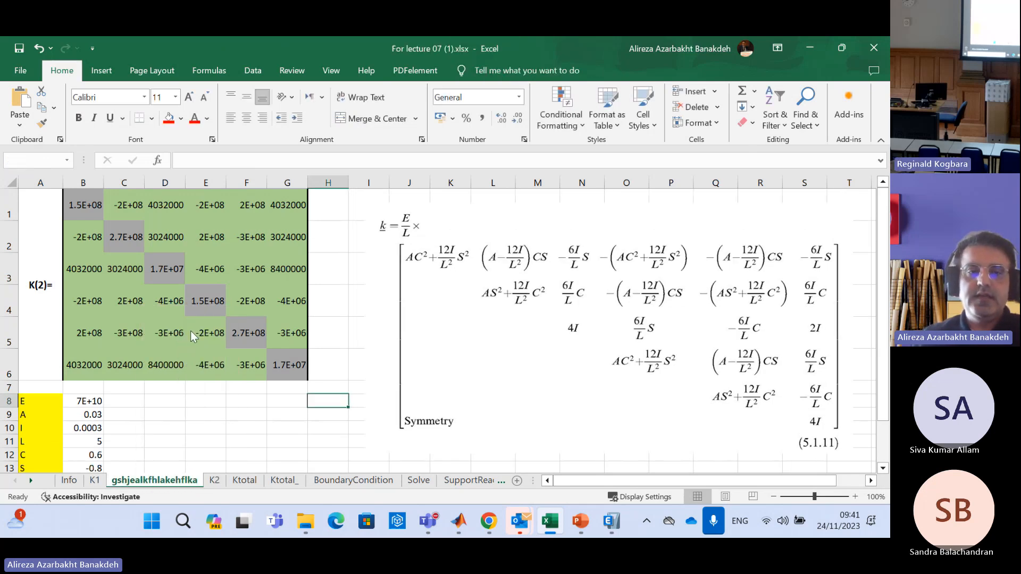
left_click(424, 316)
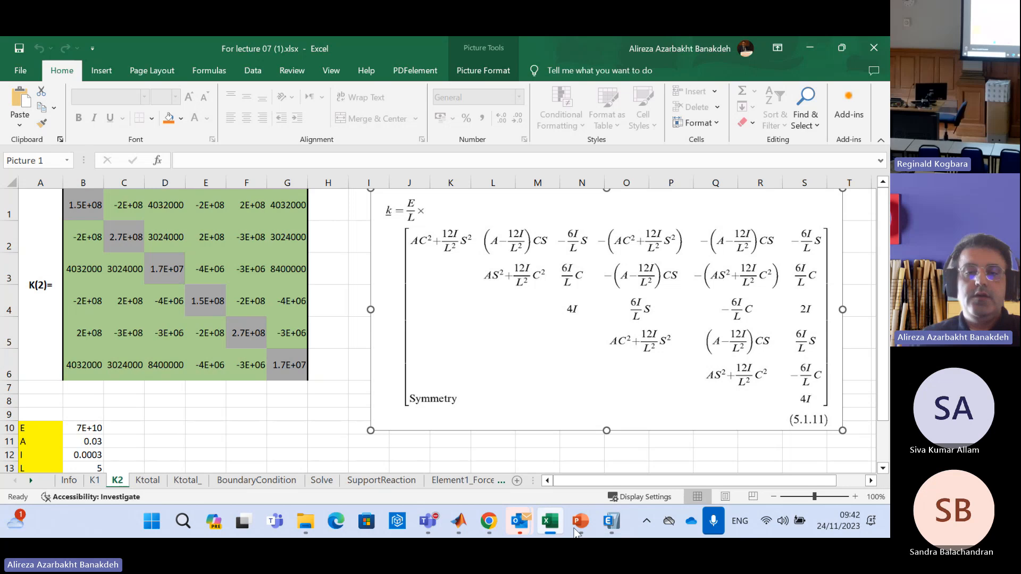
Switch to the PowerPoint lecture slides and examine the two-element frame diagram with its annotated node displacements on slide 3
mouse_move(580, 524)
left_click(520, 440)
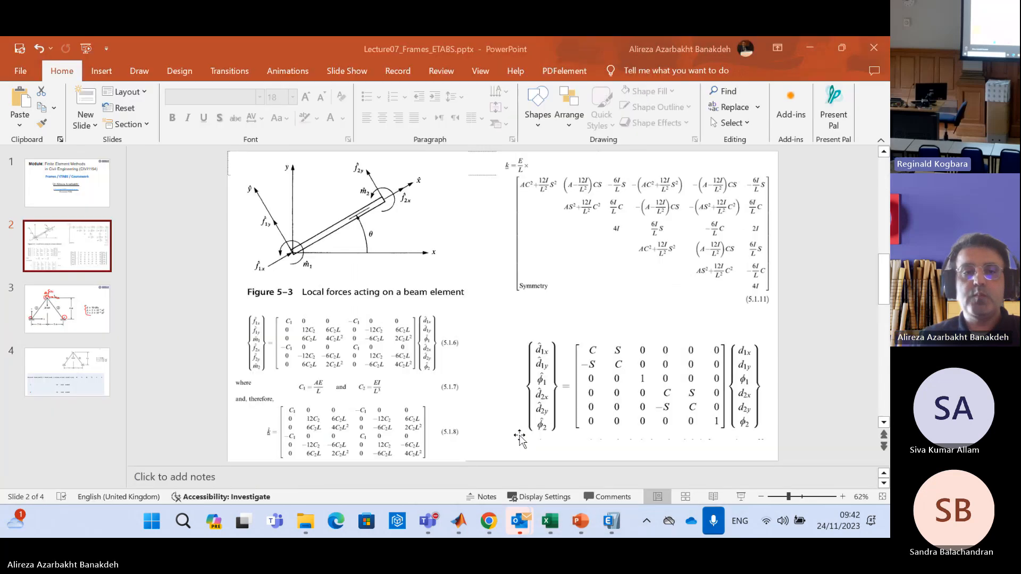
left_click(96, 301)
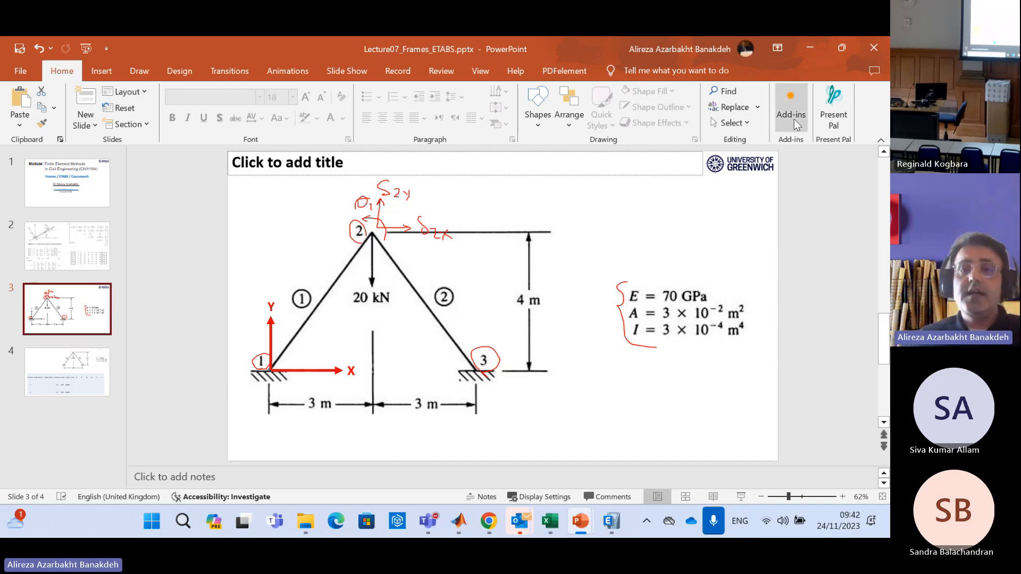
Return to the Excel workbook and set the Ktotal sheet's magnification to 75%
key("alt+Tab")
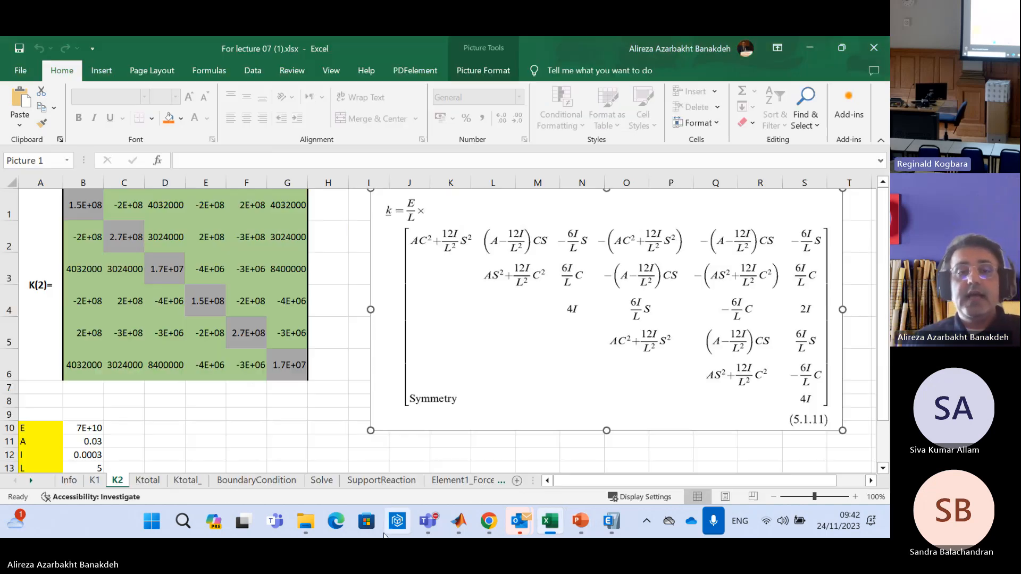
left_click(147, 480)
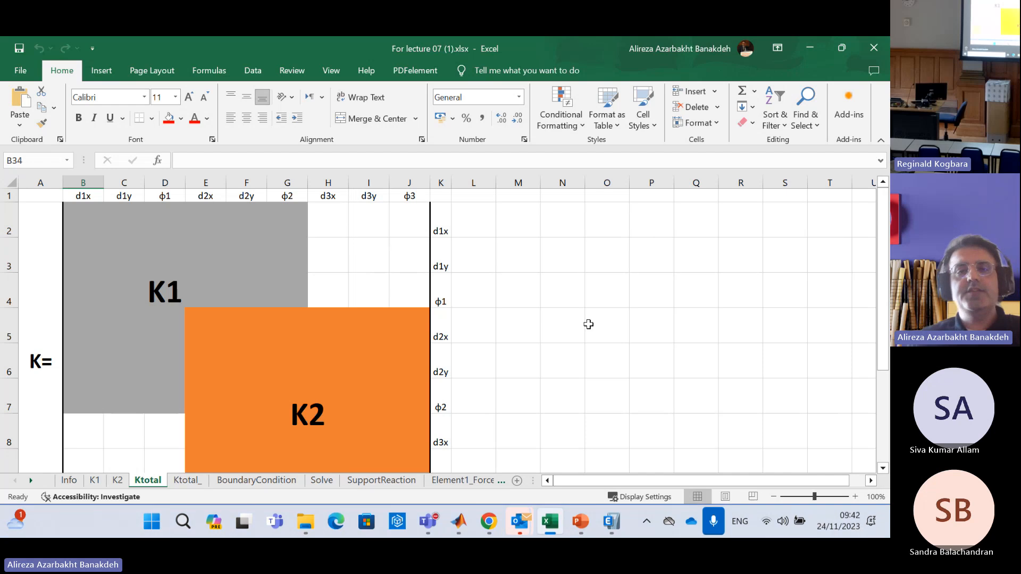
left_click(331, 71)
left_click(292, 107)
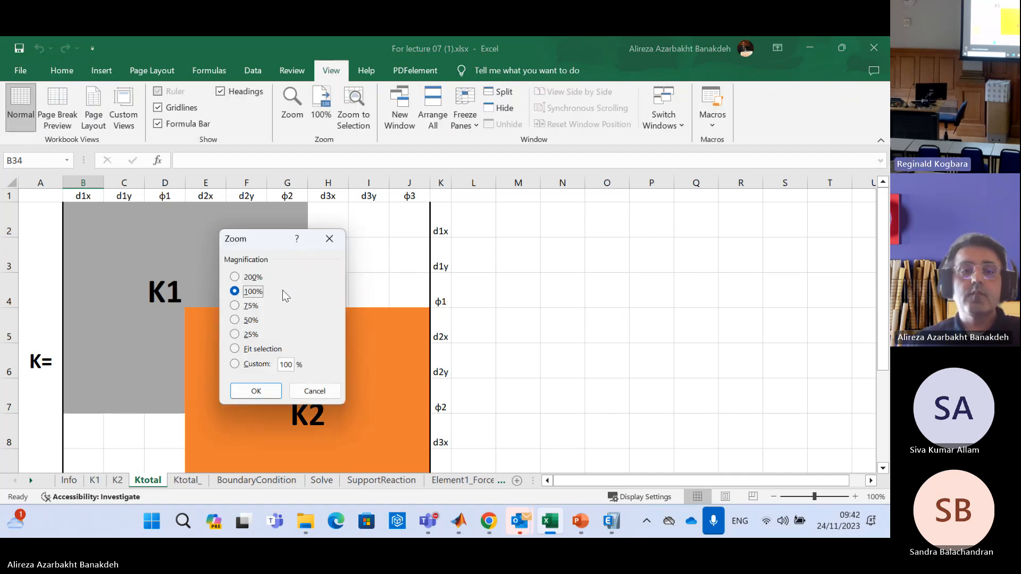
left_click(251, 306)
left_click(257, 391)
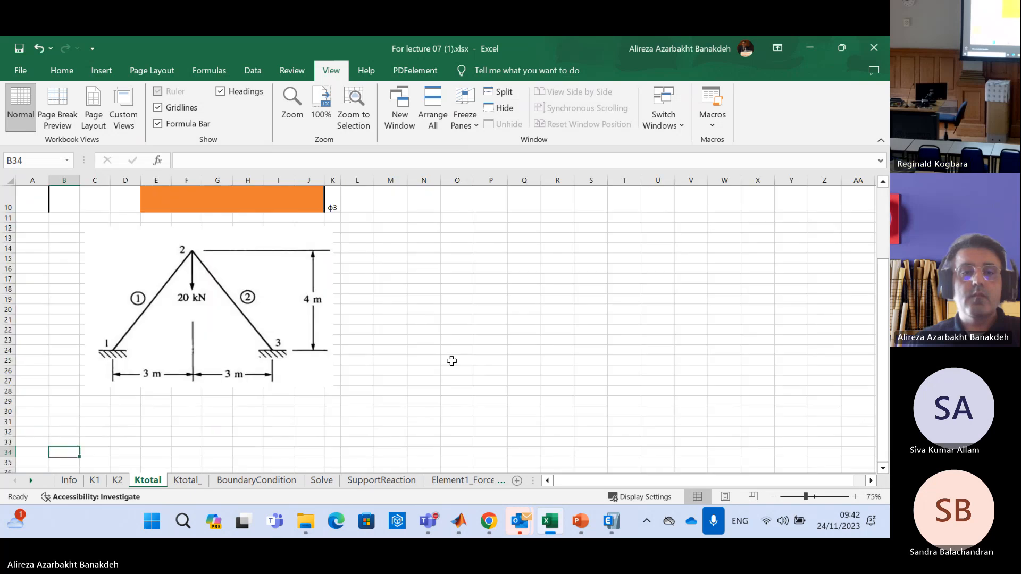
scroll(476, 339, "up", 3)
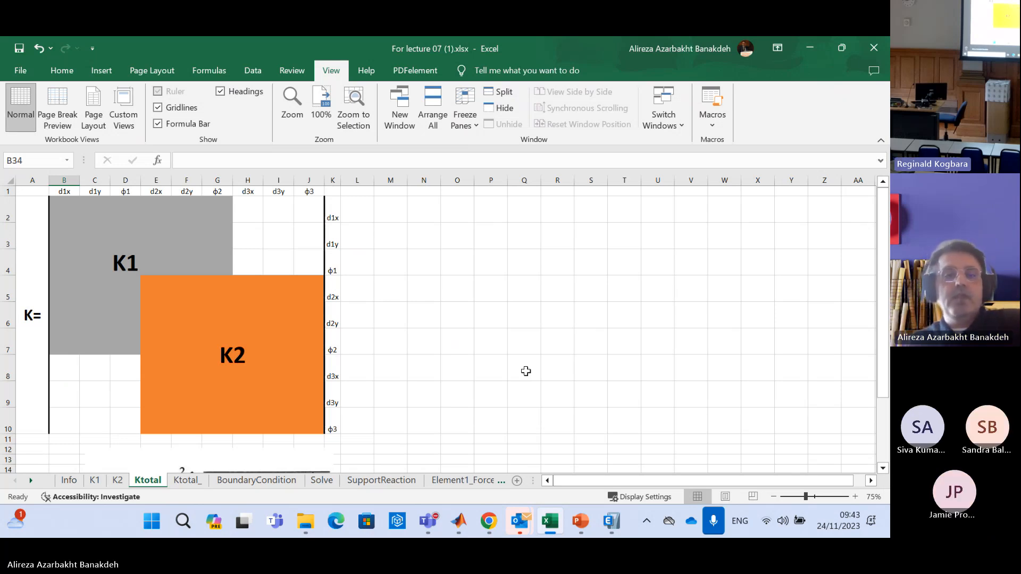
Fill the node 1 column headers d1x, d1y and φ1 in B1:D1 with yellow
left_click_drag(66, 195, 125, 192)
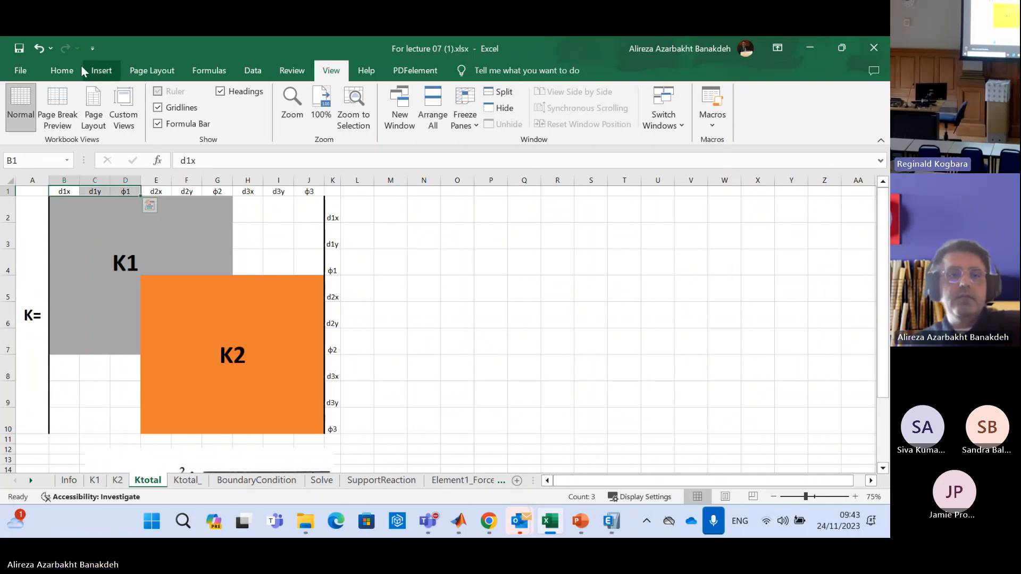
left_click(75, 71)
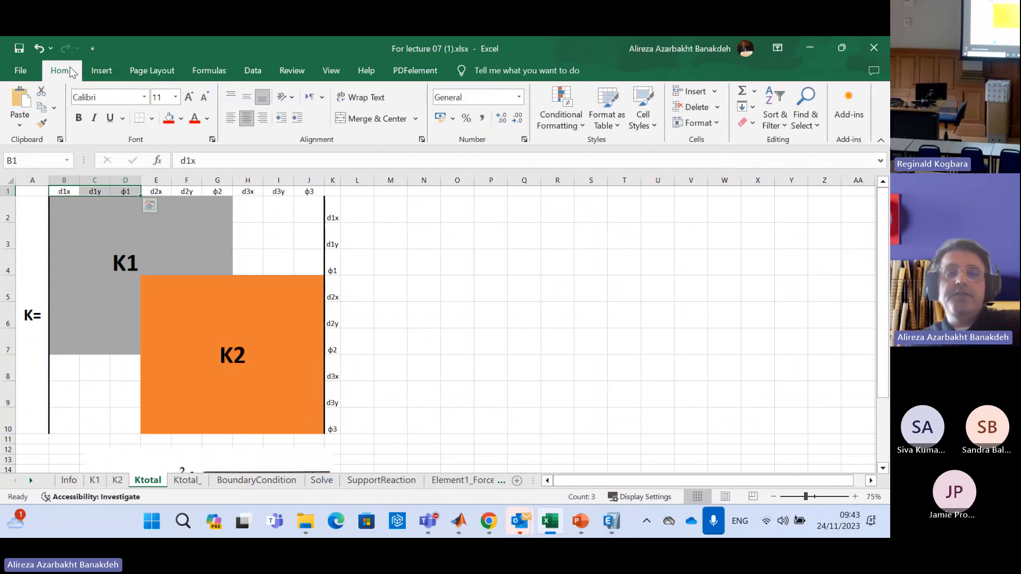
left_click(178, 121)
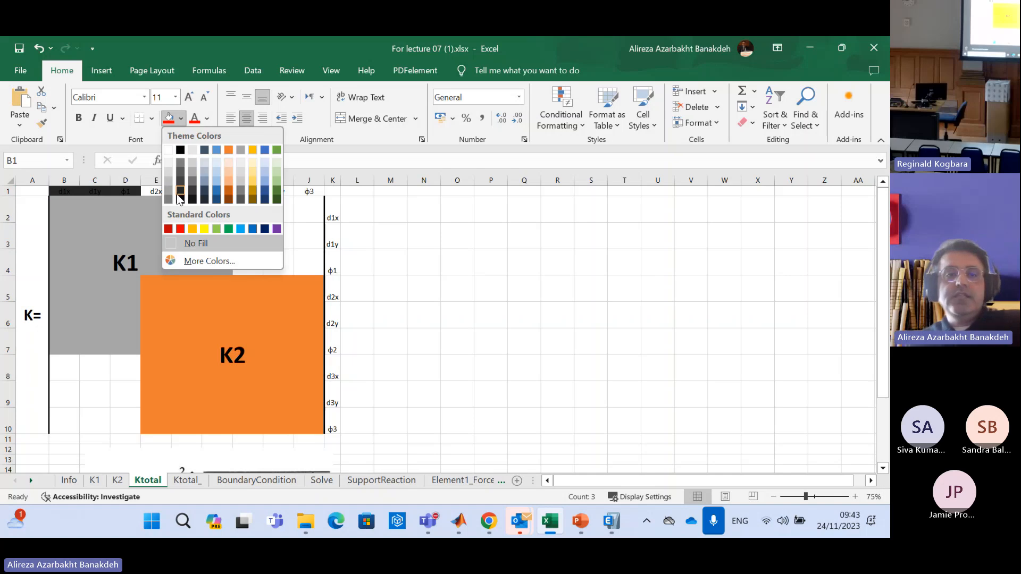
left_click(204, 229)
left_click(419, 264)
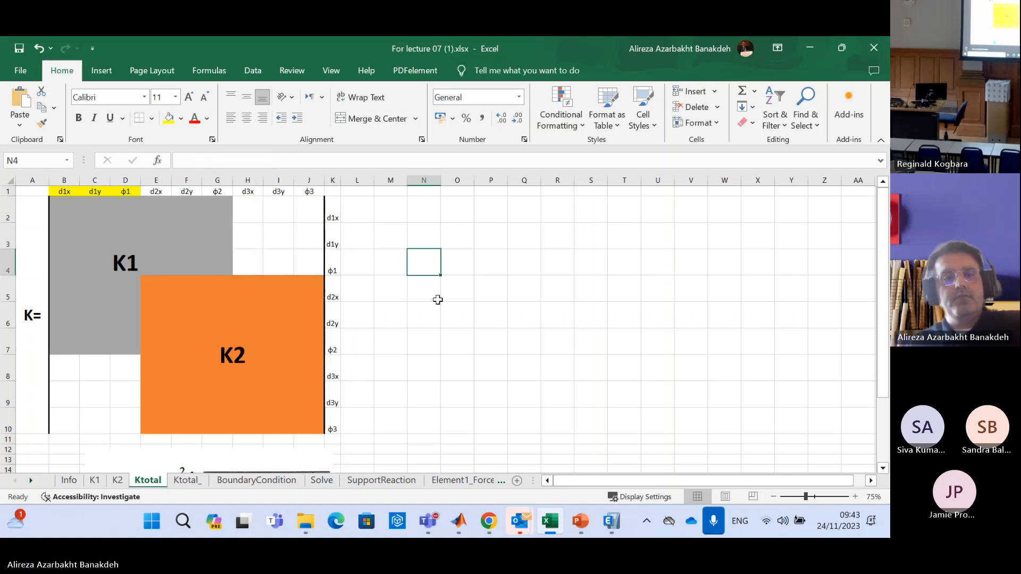
Fill the node 2 column headers d2x, d2y and φ2 in E1:G1 with light blue
left_click_drag(156, 193, 217, 194)
left_click(181, 118)
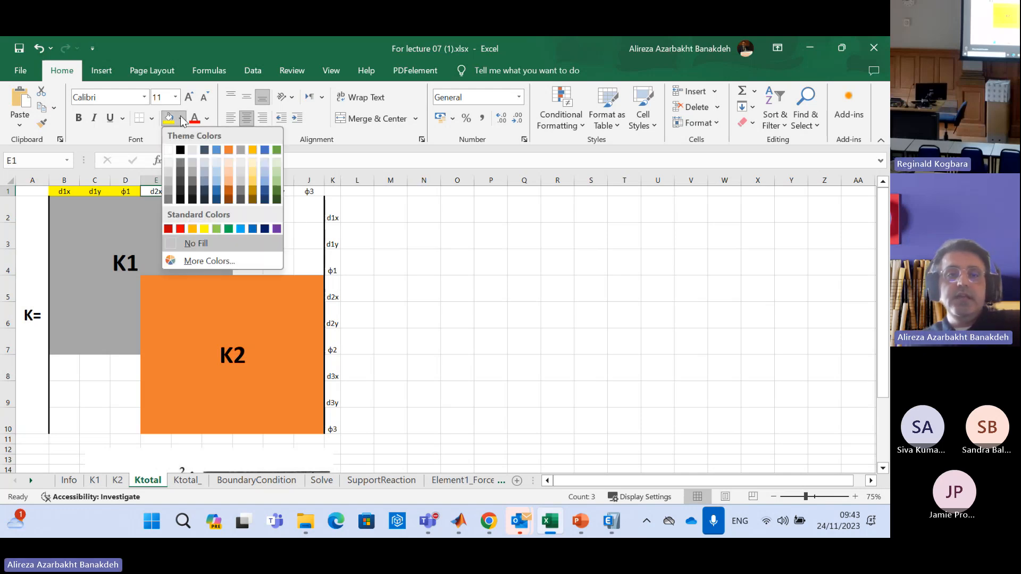
left_click(241, 229)
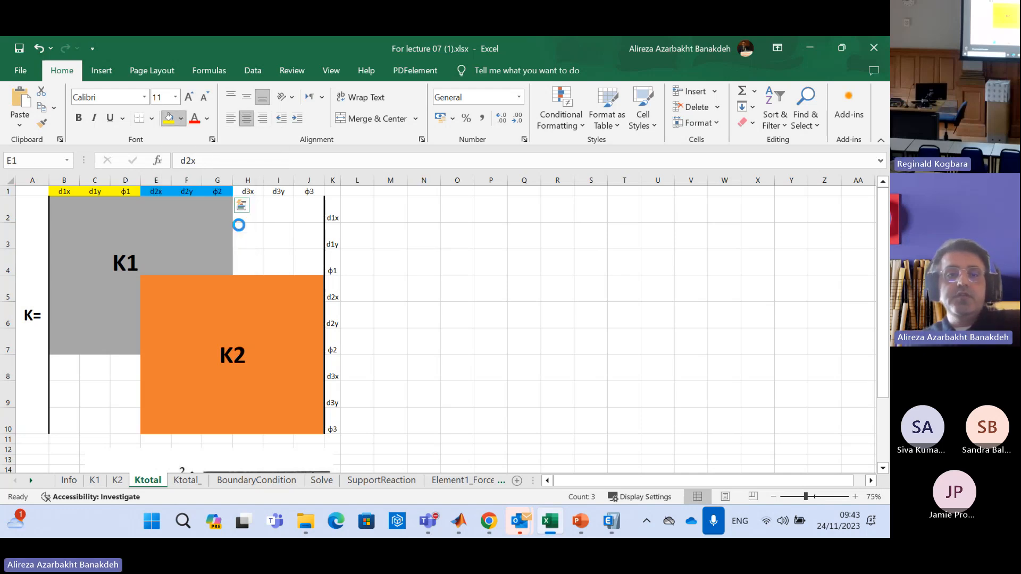
left_click(559, 236)
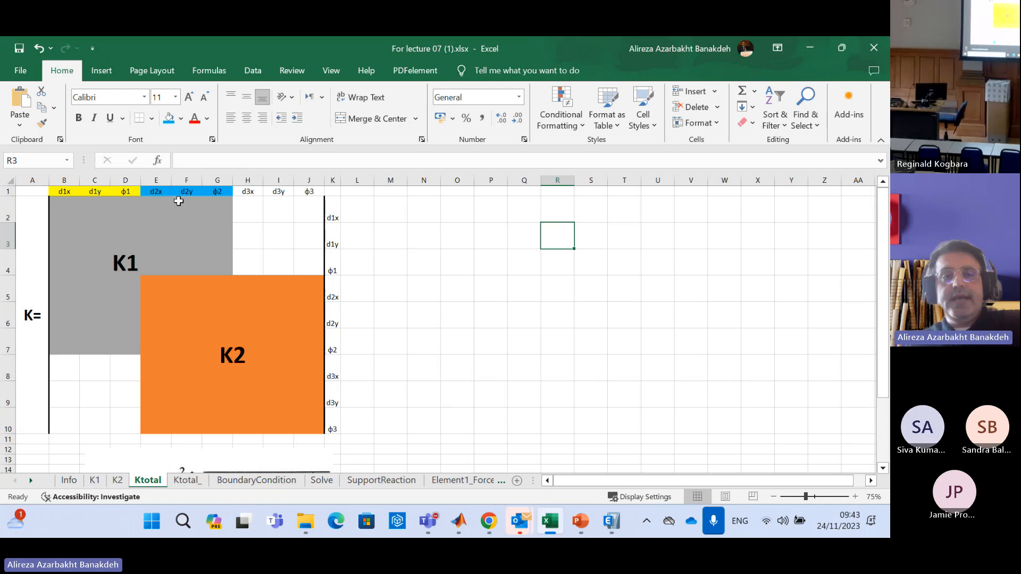
Fill the node 3 column headers d3x, d3y and φ3 in H1:J1 with red
left_click_drag(246, 192, 301, 190)
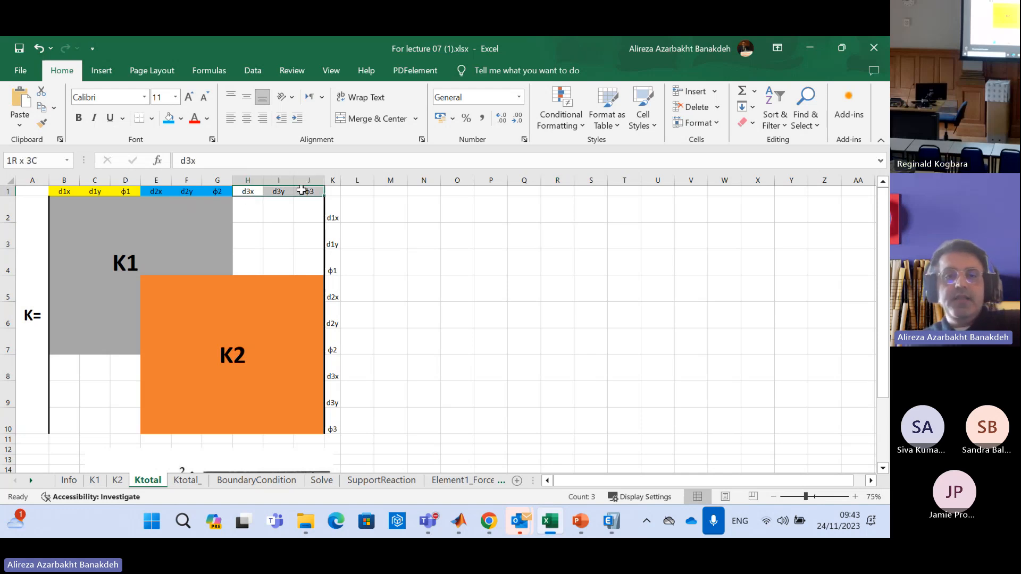
left_click(181, 118)
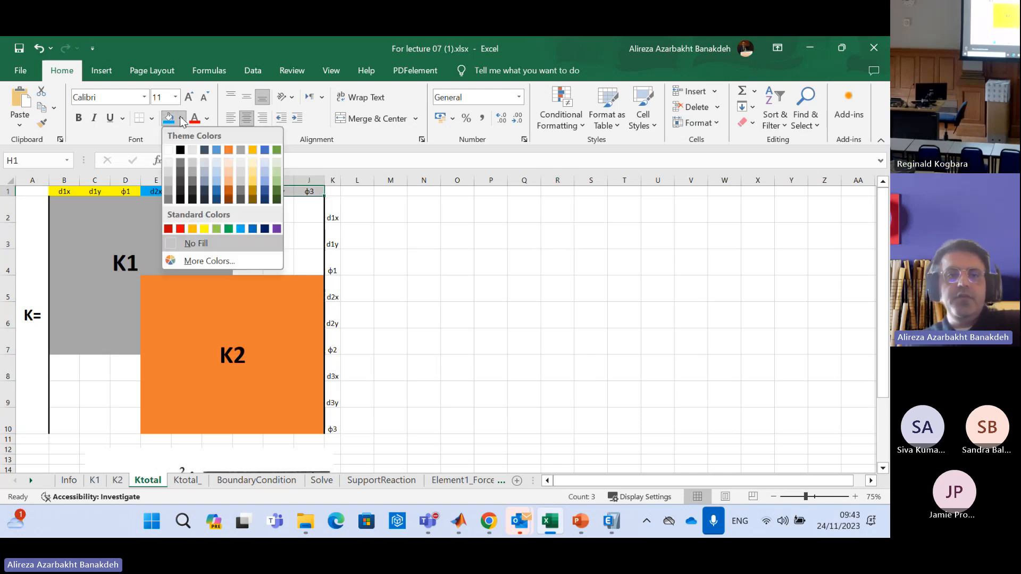
left_click(180, 228)
left_click(391, 262)
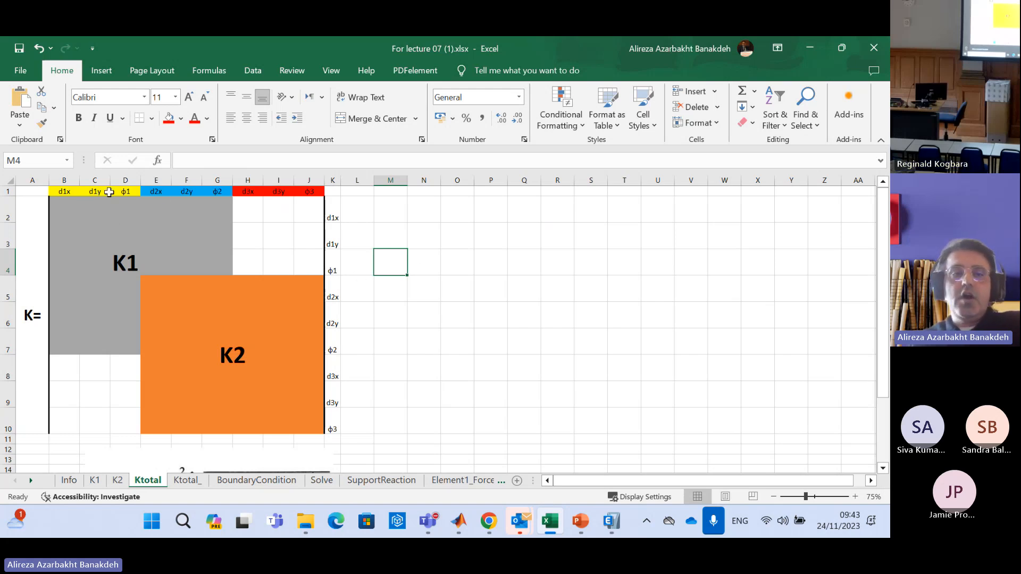
Copy the yellow formatting of header φ1 to the node 1 row labels d1x, d1y and φ1 in K2:K4
left_click_drag(63, 192, 332, 429)
left_click(391, 210)
left_click(125, 191)
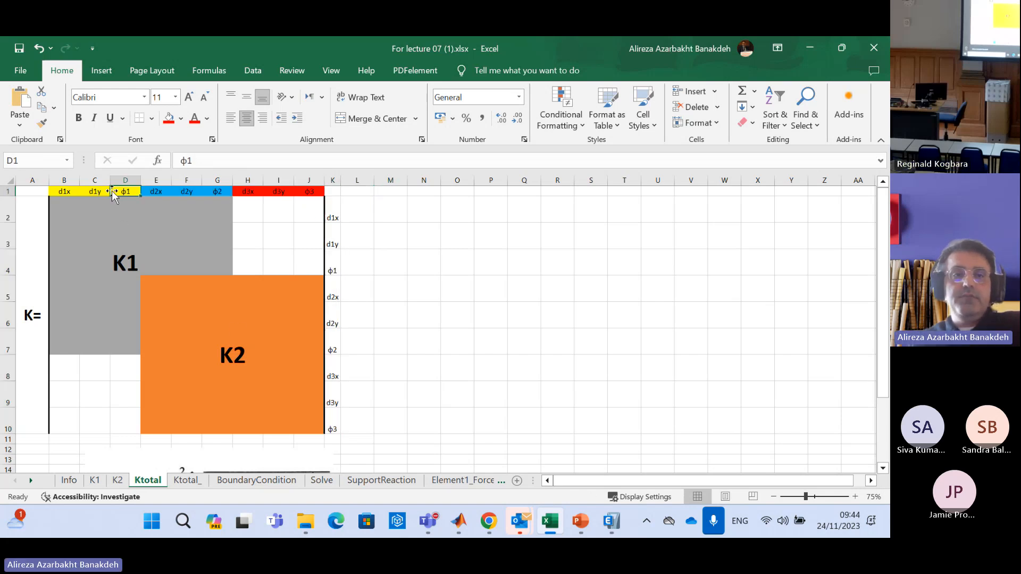
left_click(42, 124)
left_click_drag(333, 213, 333, 269)
Copy the blue header format to the node 2 row labels in K5:K7 and the red one to the node 3 labels in K8:K10
left_click(159, 192)
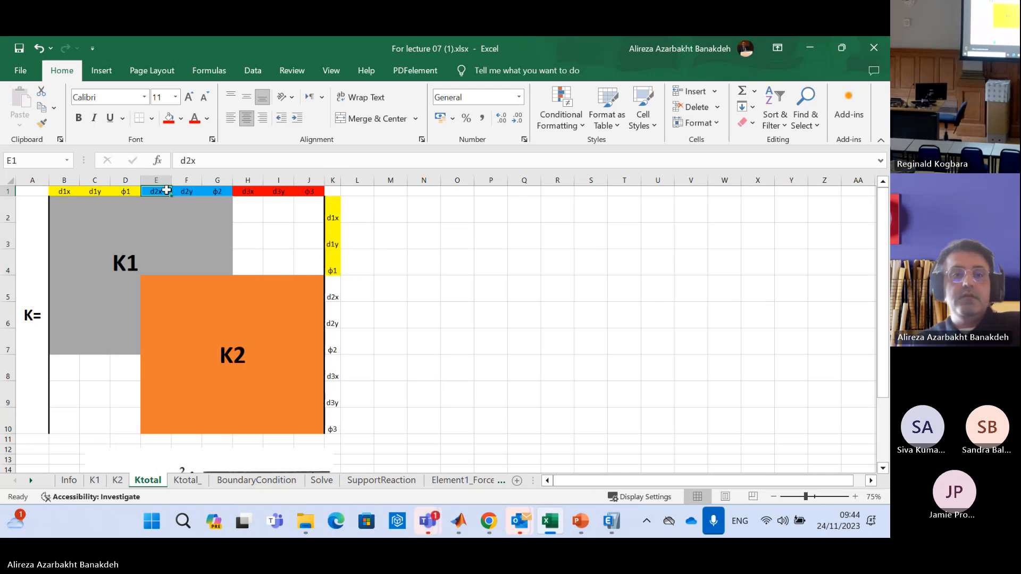
left_click(47, 126)
left_click_drag(337, 289, 334, 348)
left_click(248, 192)
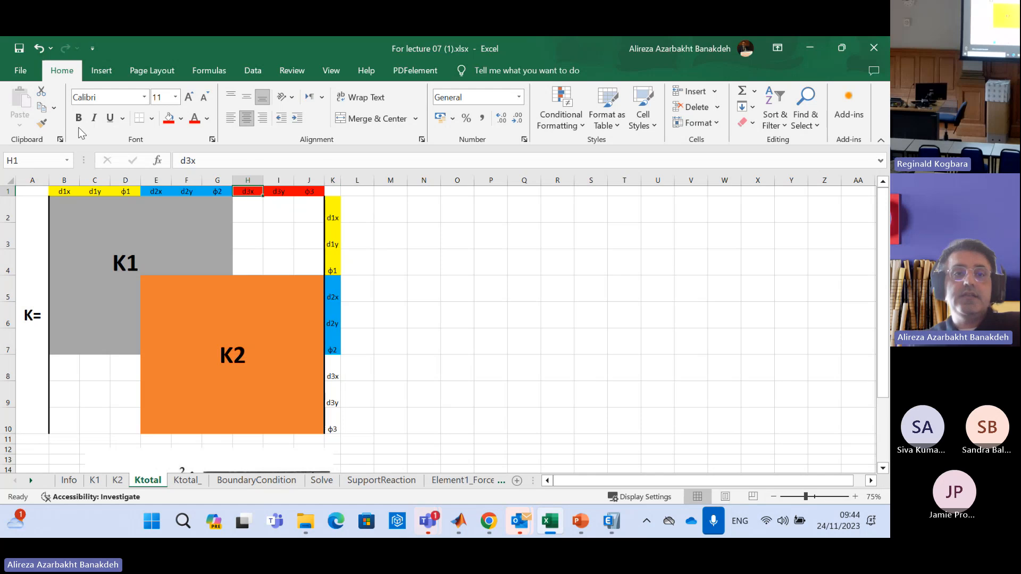
left_click_drag(337, 367, 333, 426)
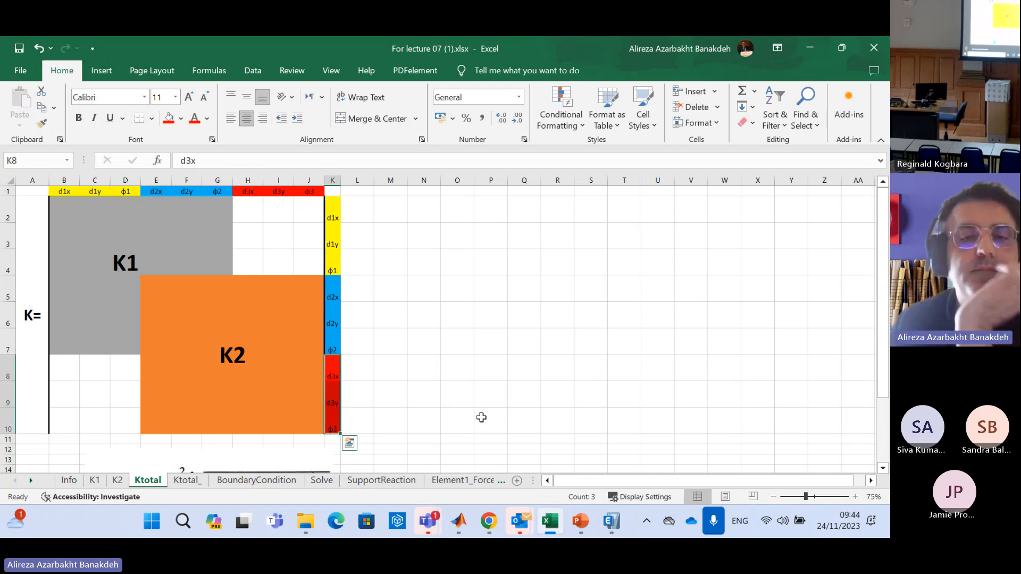
left_click_drag(557, 288, 519, 280)
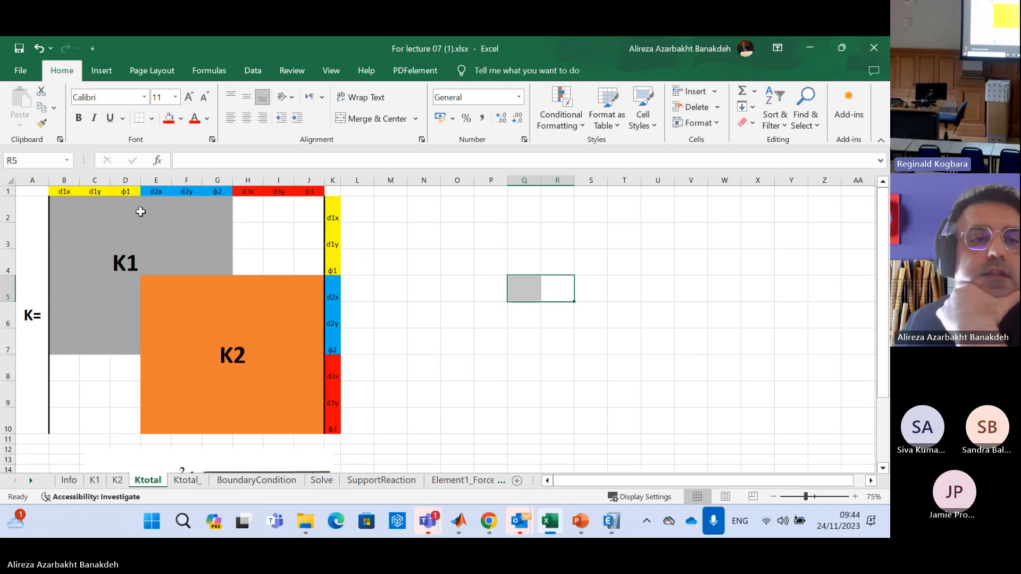
Review the Ktotal row labels d1x to φ3, and check element 1's start and end nodes on the Info sheet
left_click_drag(333, 210, 333, 428)
left_click(390, 314)
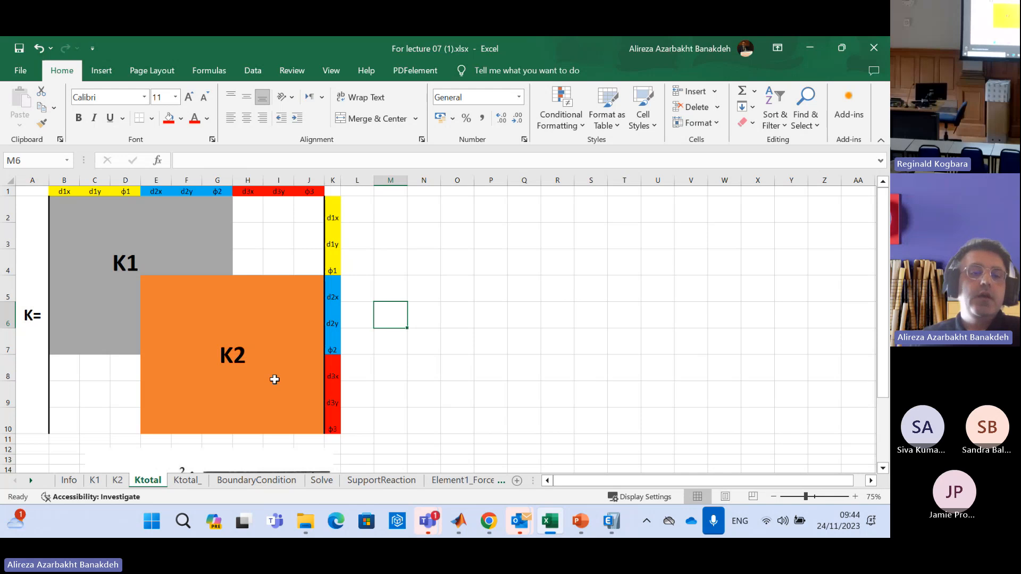
left_click(95, 482)
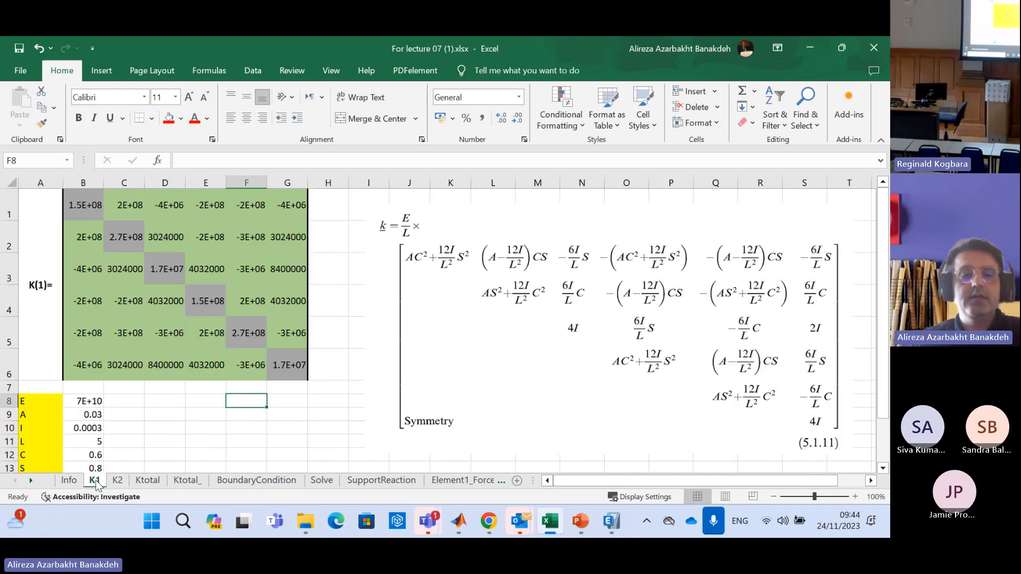
left_click(69, 481)
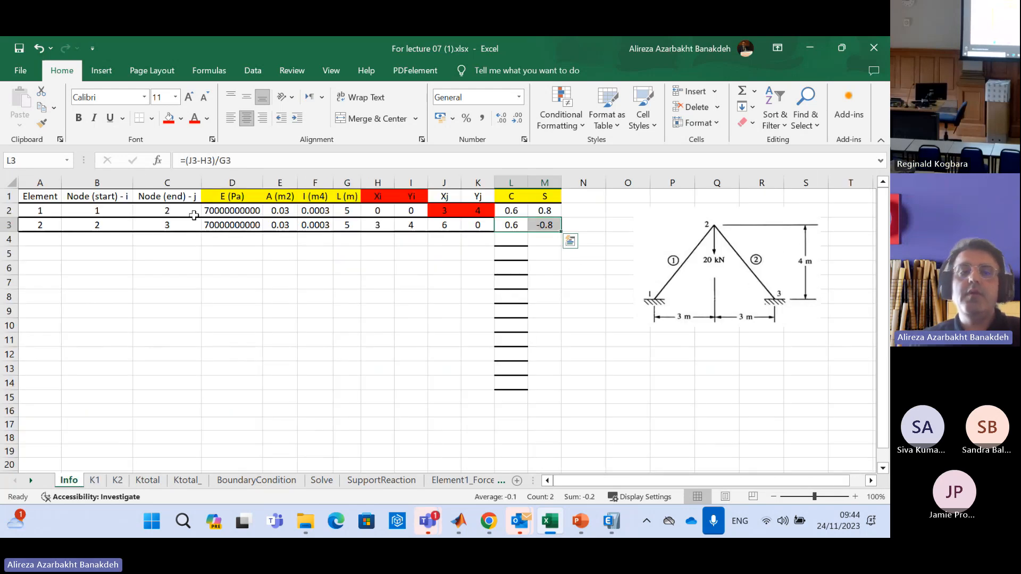
left_click_drag(107, 212, 152, 213)
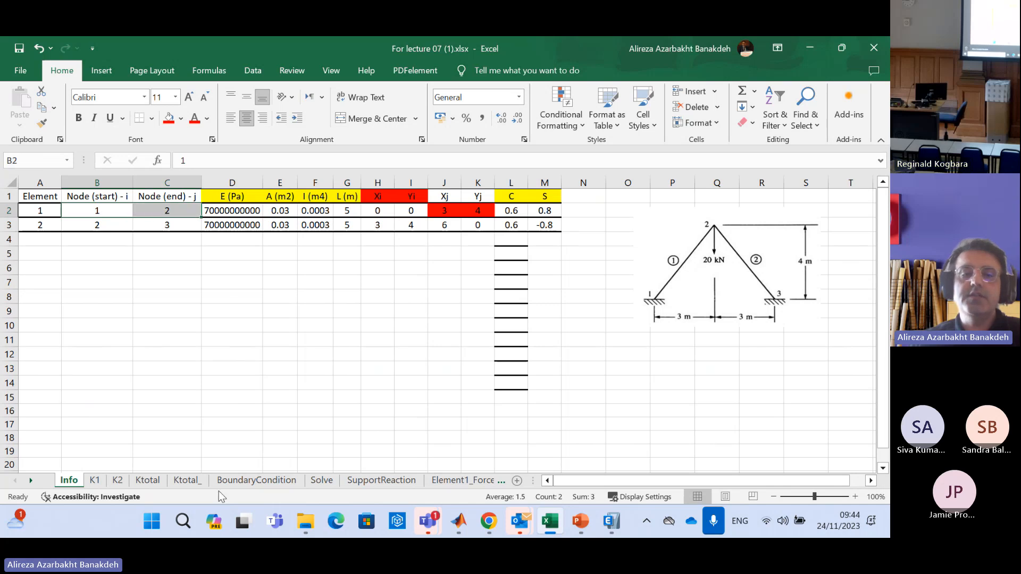
Examine where element 1's K1 block sits in the Ktotal layout
left_click(147, 480)
left_click_drag(64, 210, 215, 312)
left_click(156, 261)
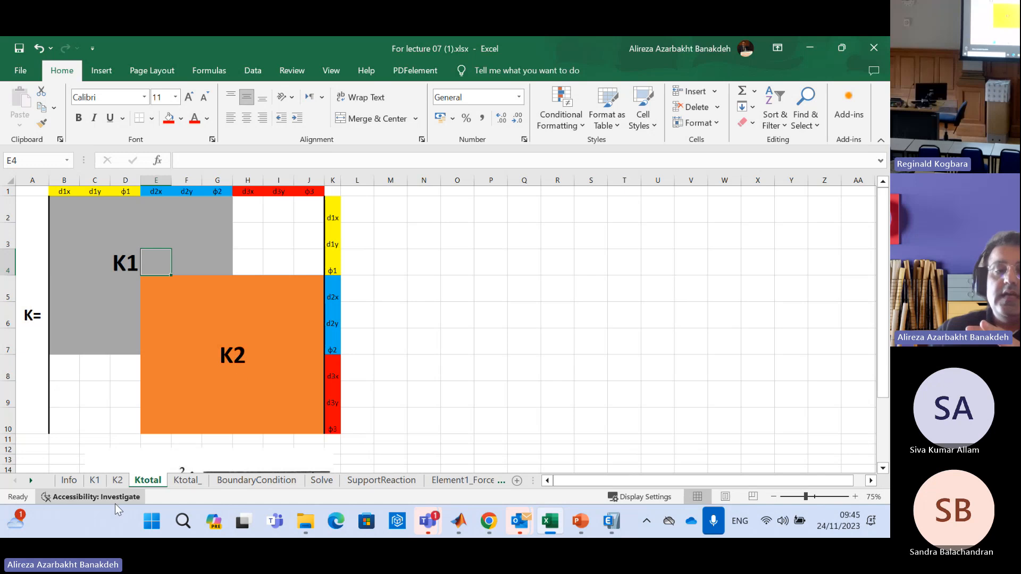
Check element 2's start and end nodes on the Info sheet against the K2 block in the Ktotal layout
left_click(76, 485)
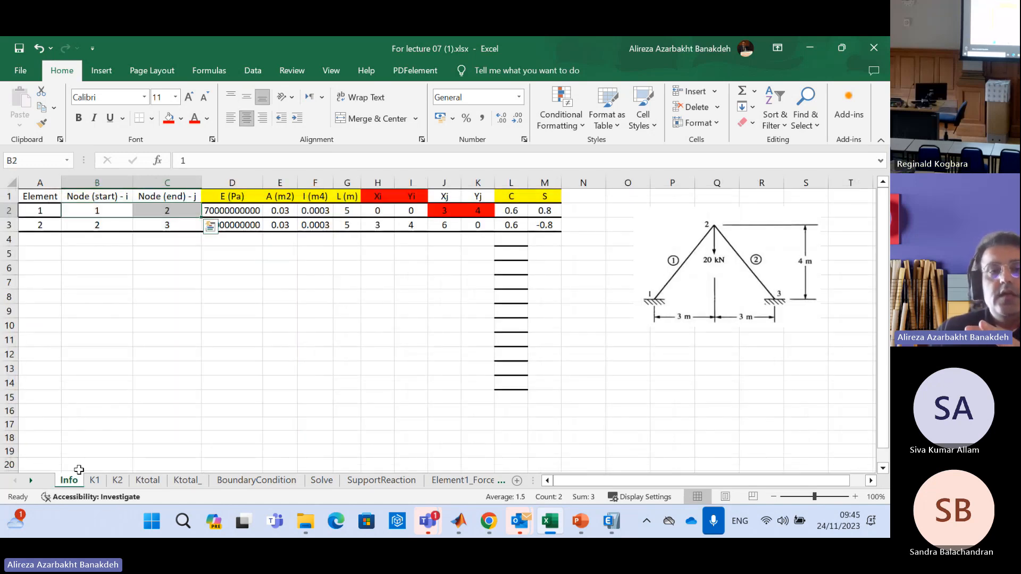
left_click_drag(98, 226, 175, 229)
left_click(162, 225)
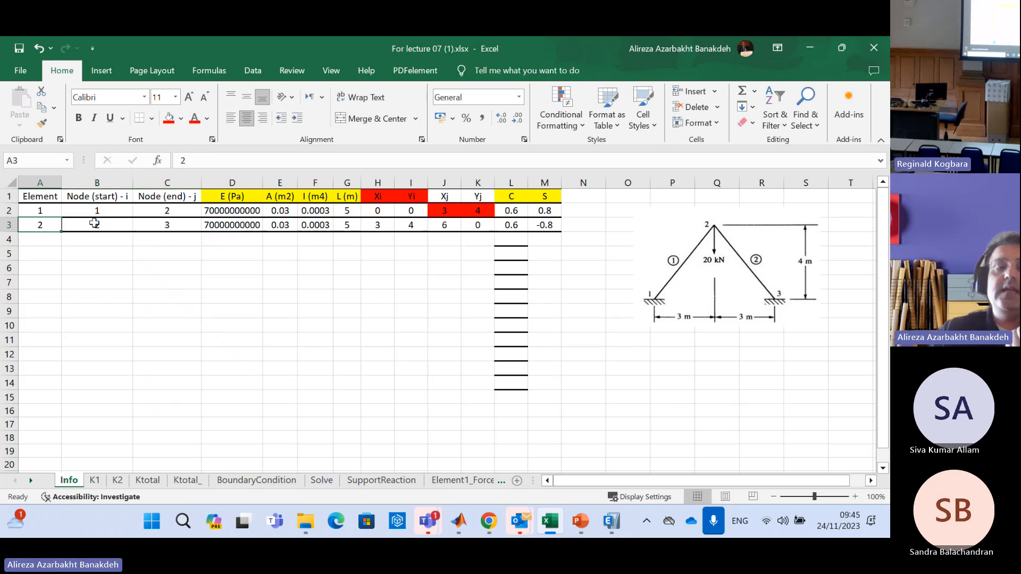
left_click(94, 224)
left_click_drag(95, 224, 143, 223)
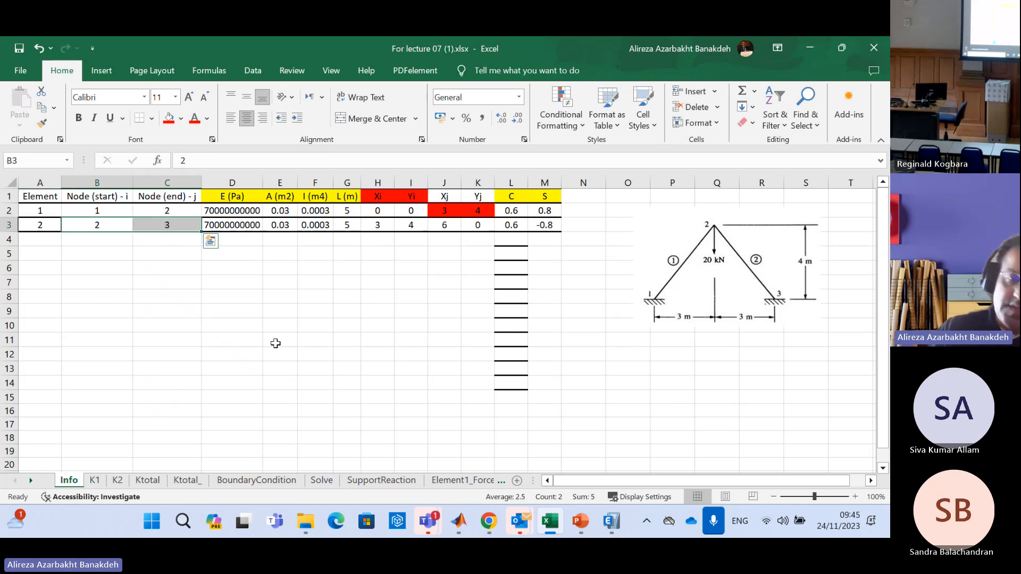
left_click(119, 481)
left_click(147, 480)
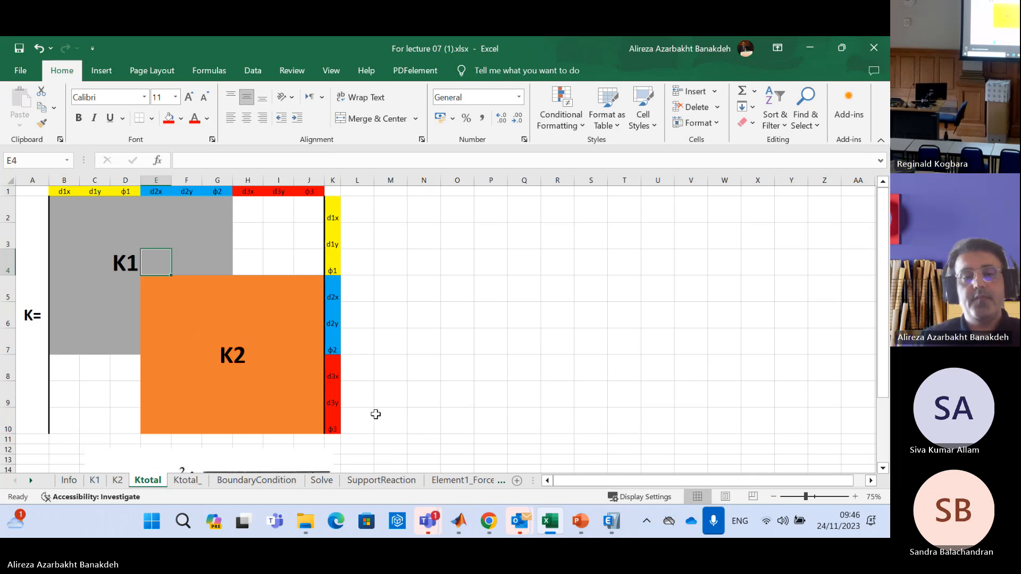
left_click(435, 341)
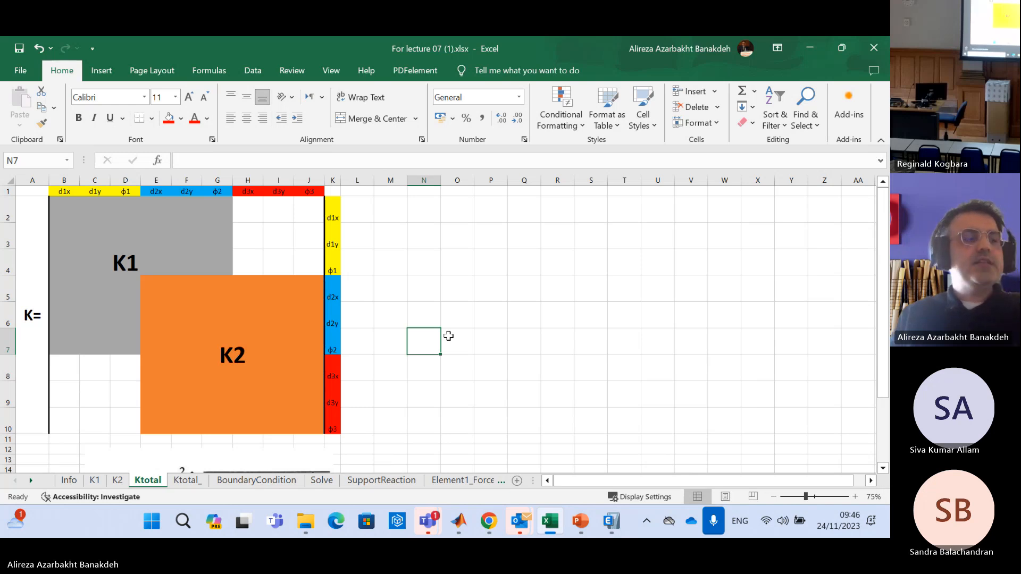
left_click(447, 258)
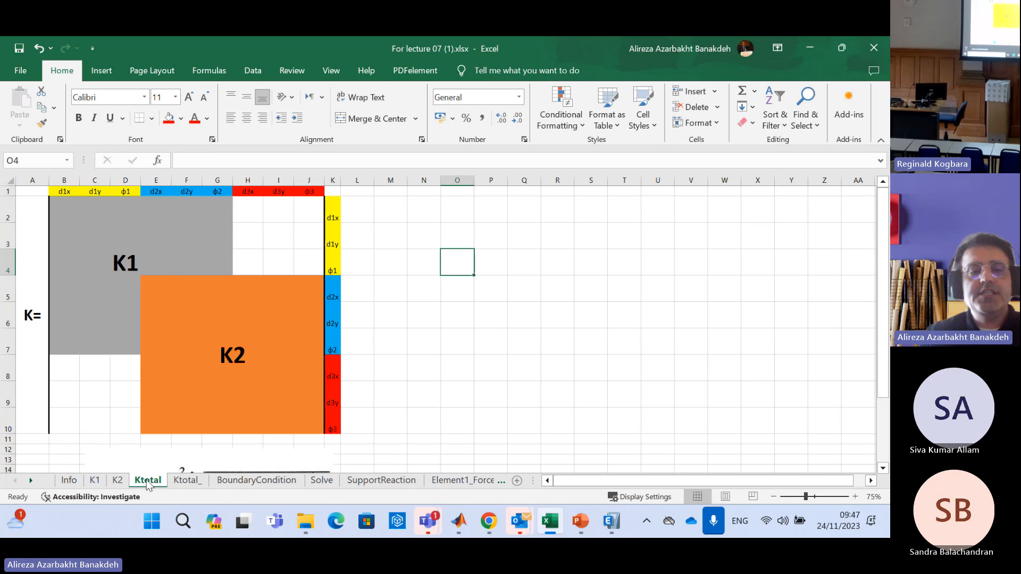
Compare the K1 matrix and the Ktotal block layout with the assembled values on the Ktotal_ sheet
left_click(186, 480)
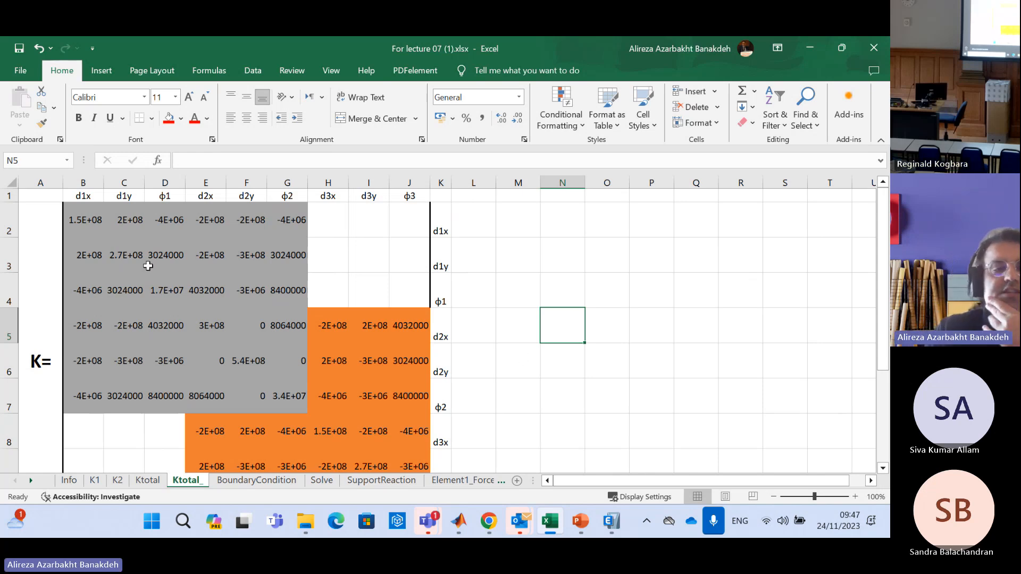
left_click(99, 482)
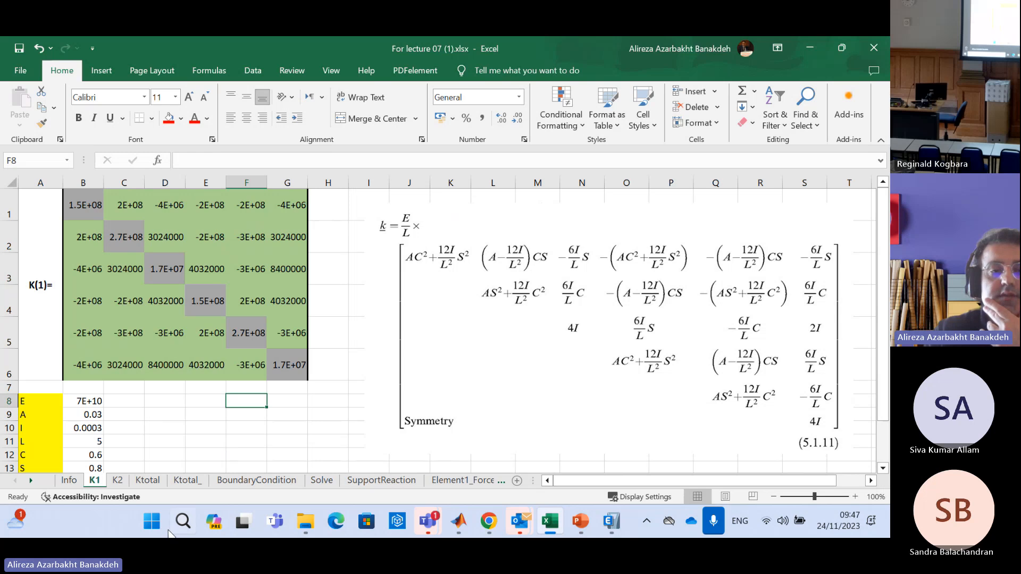
left_click(153, 481)
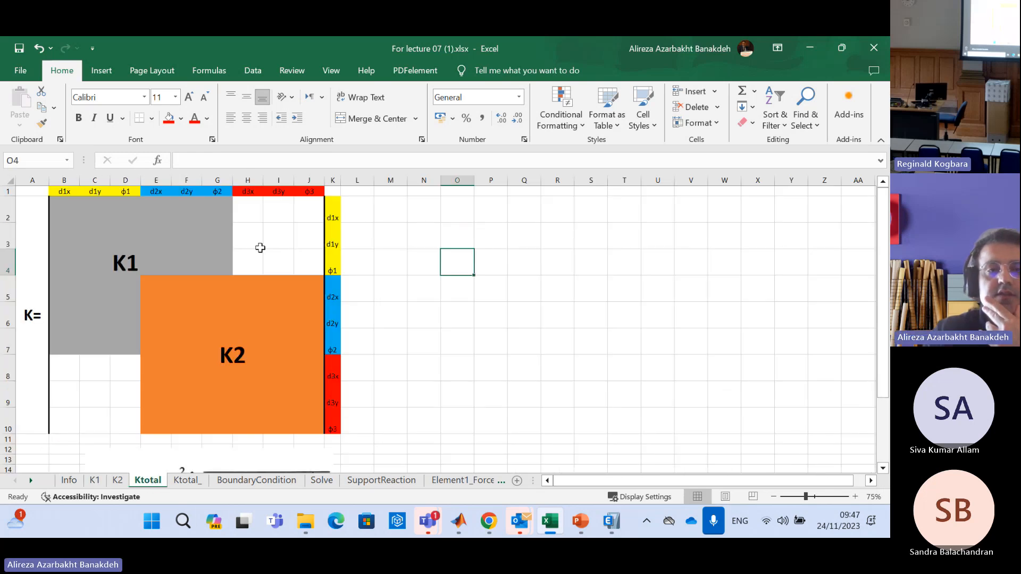
left_click(188, 480)
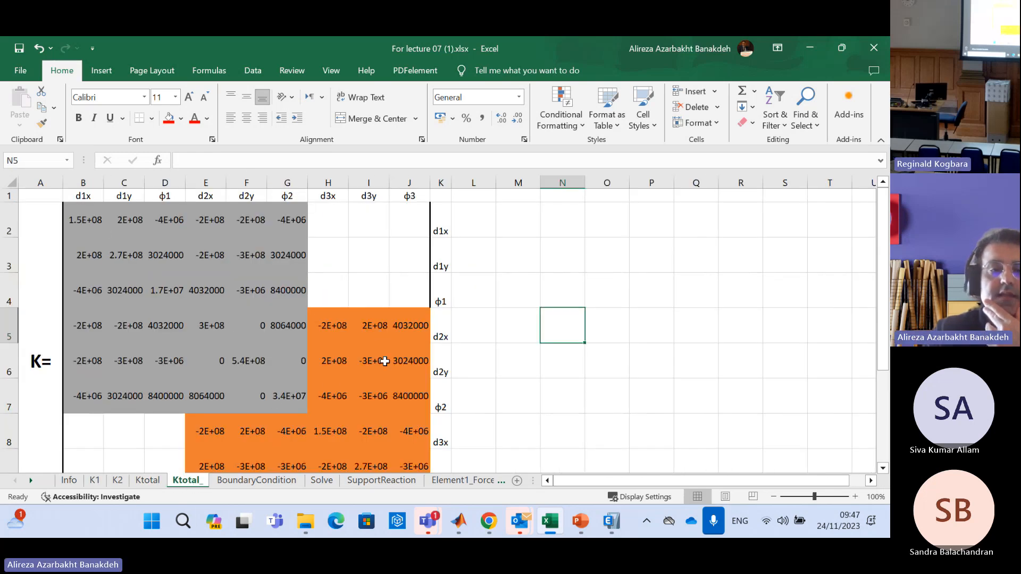
Examine the node 2 overlap block E5:G7 of the total stiffness matrix on Ktotal_
left_click(230, 332)
key("Right")
key("Right")
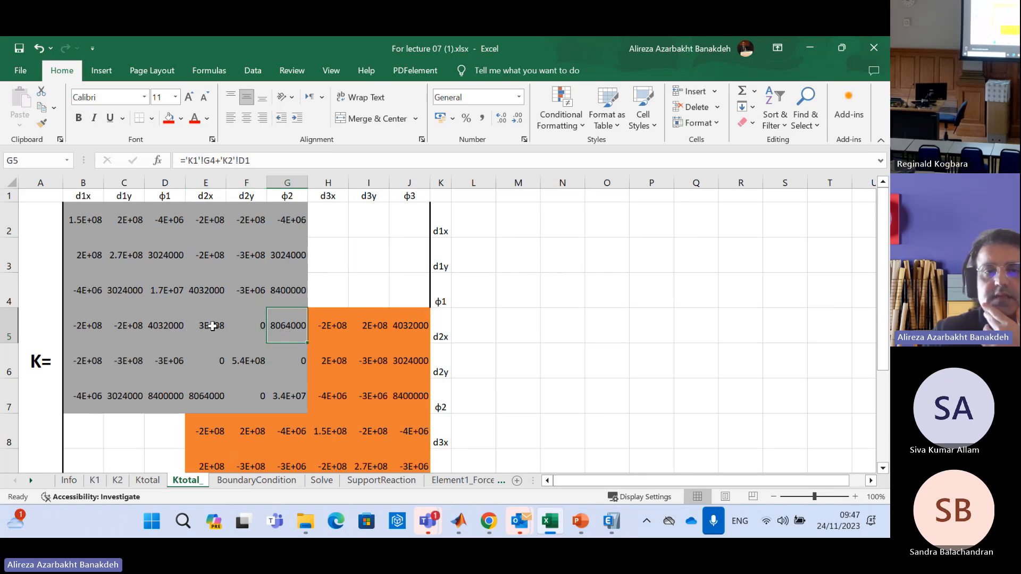
left_click_drag(205, 324, 286, 394)
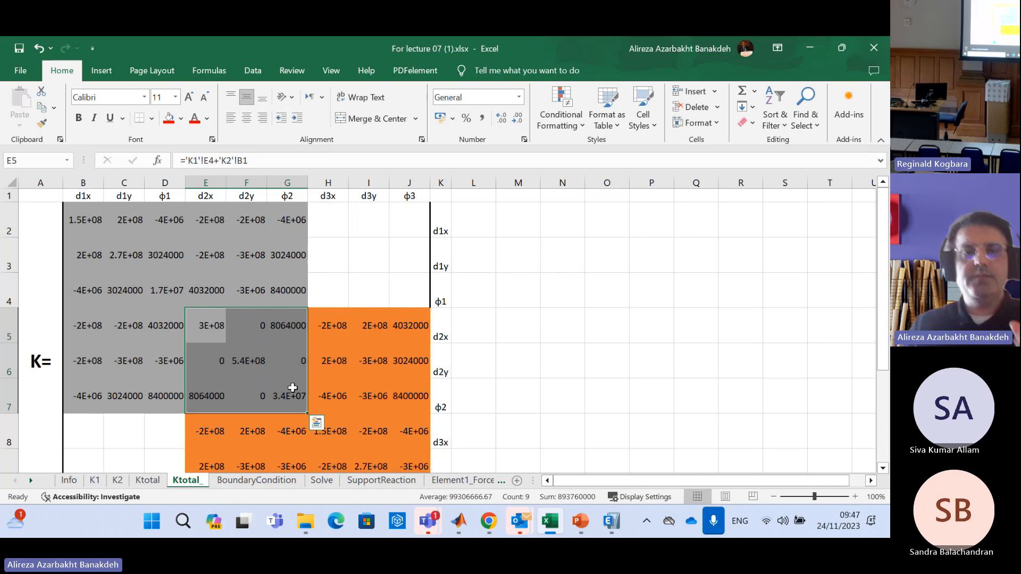
left_click_drag(220, 334, 286, 391)
left_click_drag(287, 391, 286, 392)
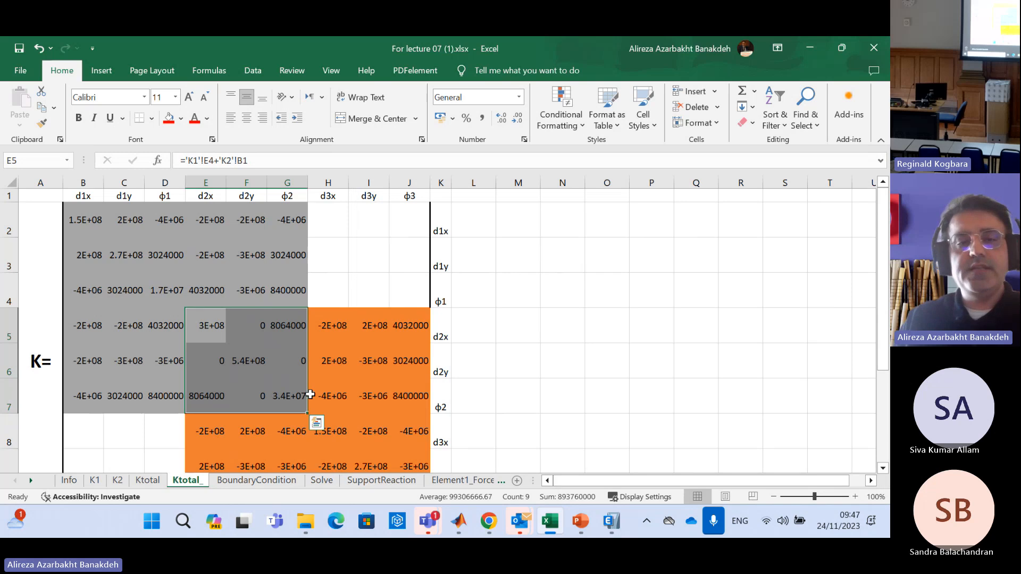
left_click_drag(224, 330, 300, 392)
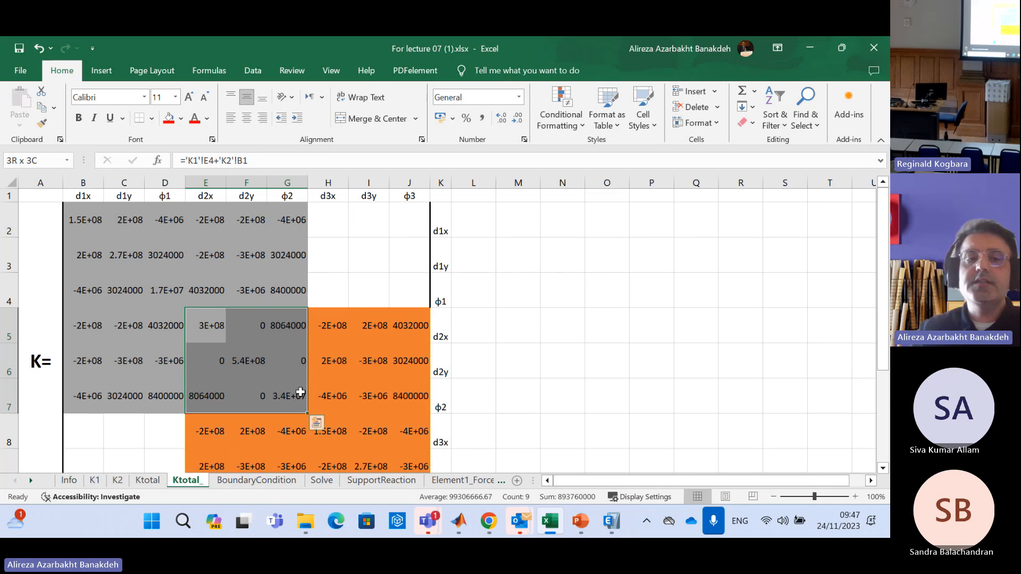
Trace the formula in Ktotal_ cell E5 to its source cells, E4 on K1 and B1 on K2
left_click(215, 325)
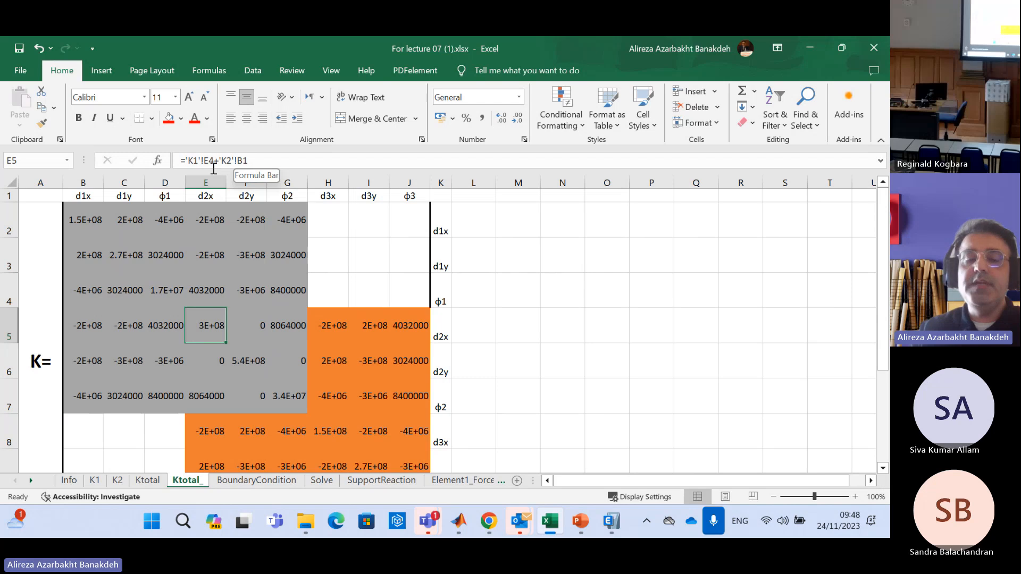
left_click(95, 481)
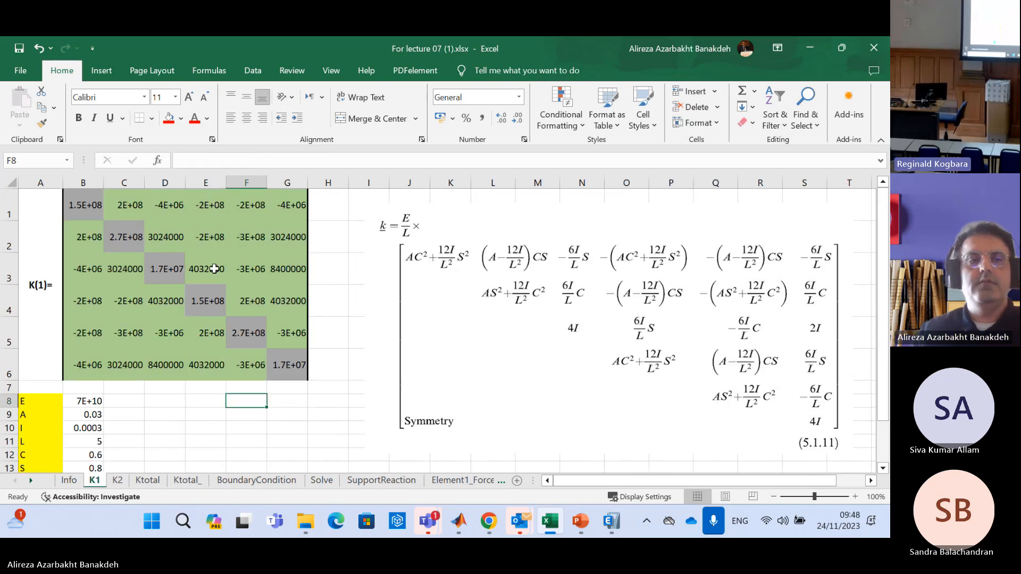
left_click(214, 304)
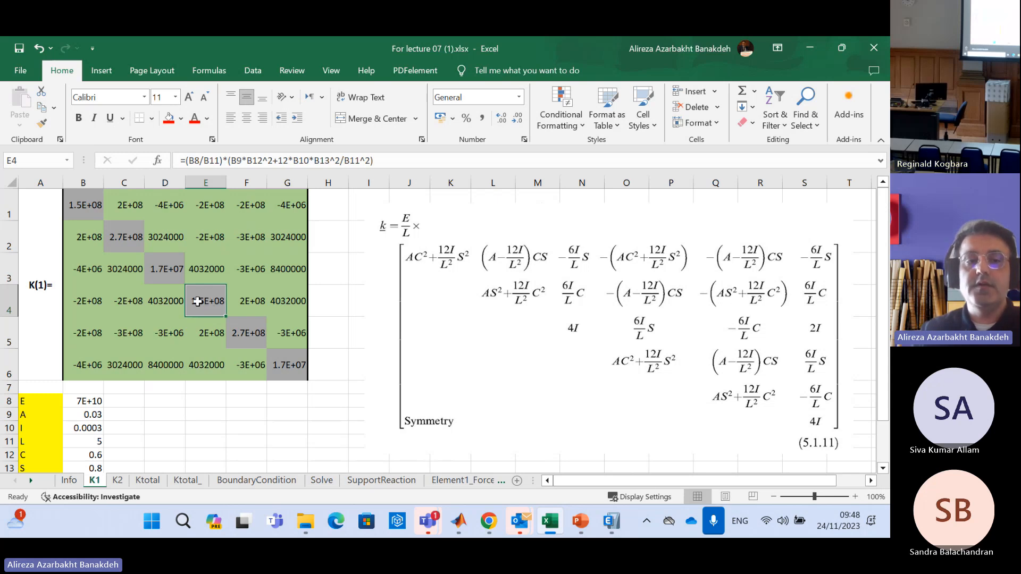
left_click(184, 481)
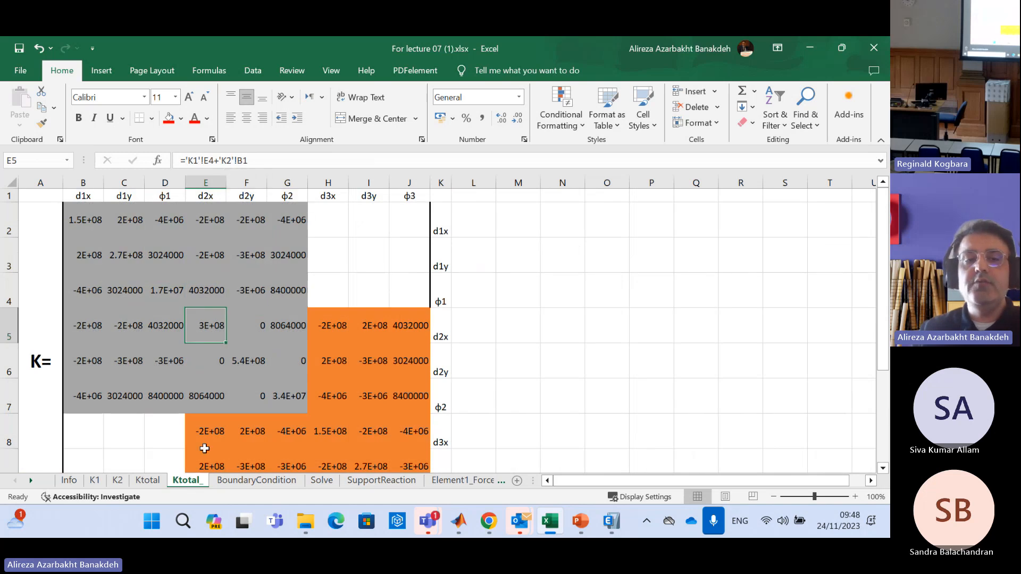
left_click(117, 481)
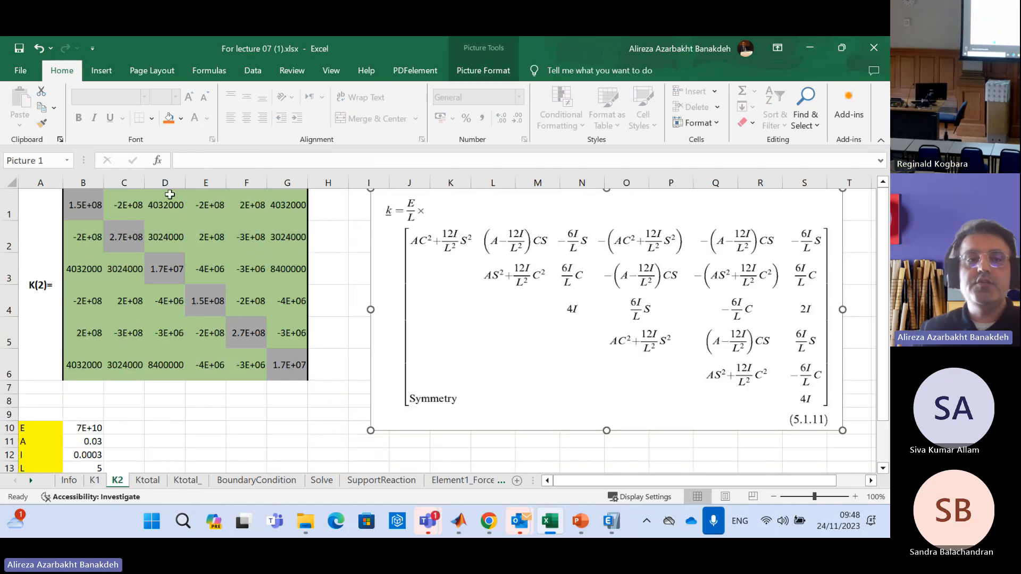
left_click(88, 201)
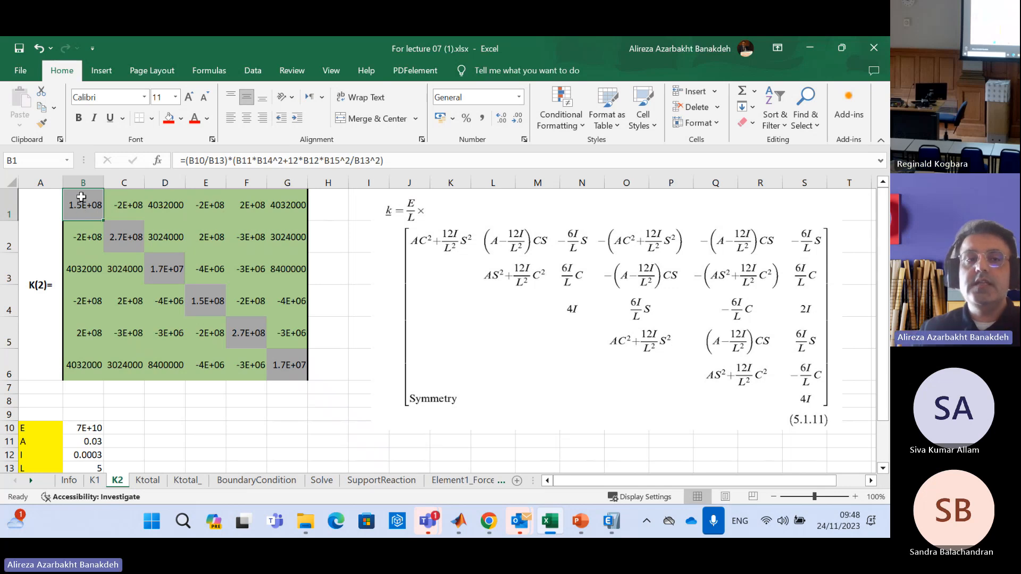
left_click(95, 480)
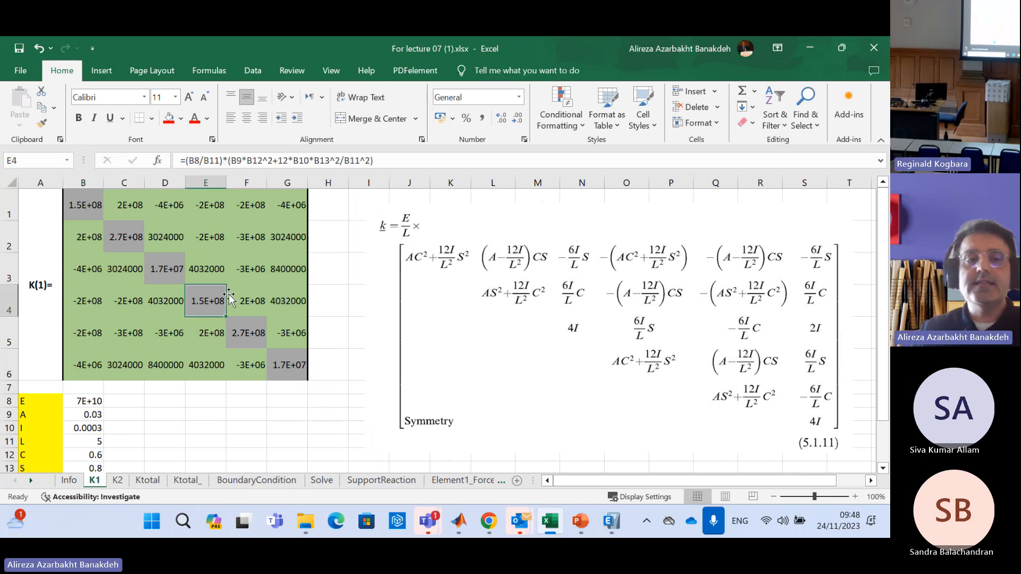
Inspect the K1 plus K2 sum formulas in the remaining cells of the overlap block F5:G7 and E6:E7 on Ktotal_
left_click(185, 480)
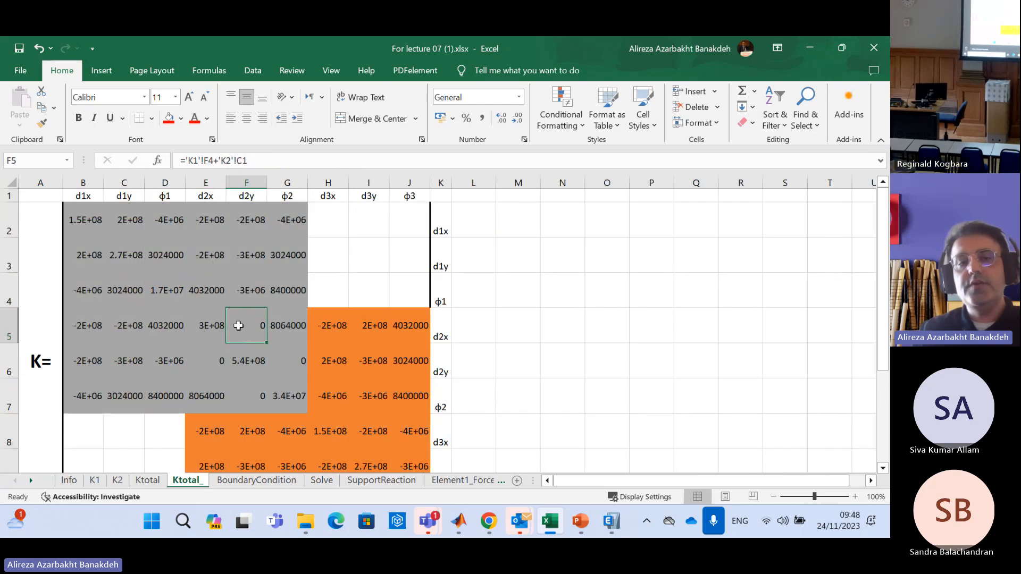
left_click(289, 319)
left_click(288, 355)
left_click(259, 360)
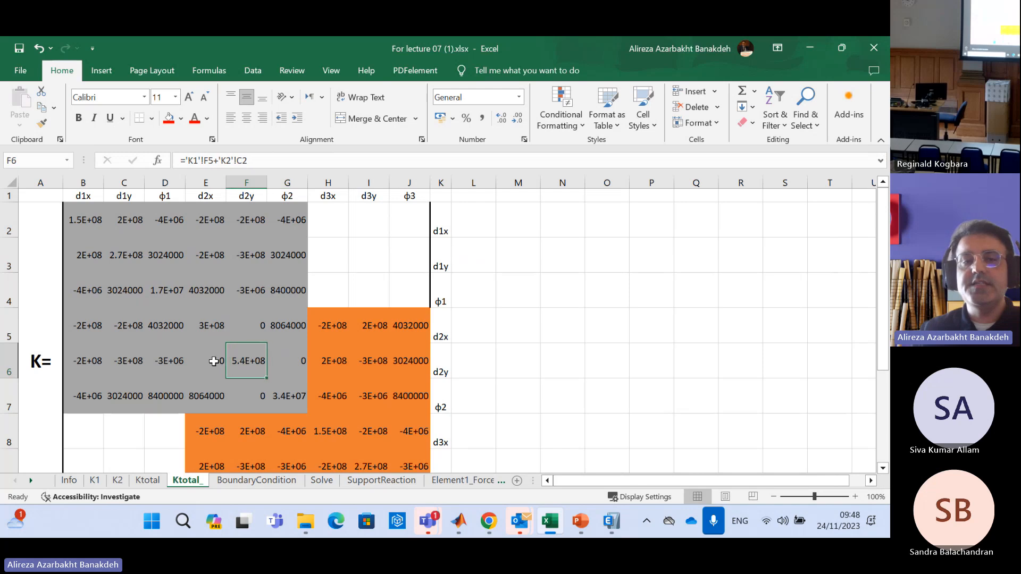
left_click(212, 361)
left_click(219, 393)
left_click(241, 395)
left_click(271, 397)
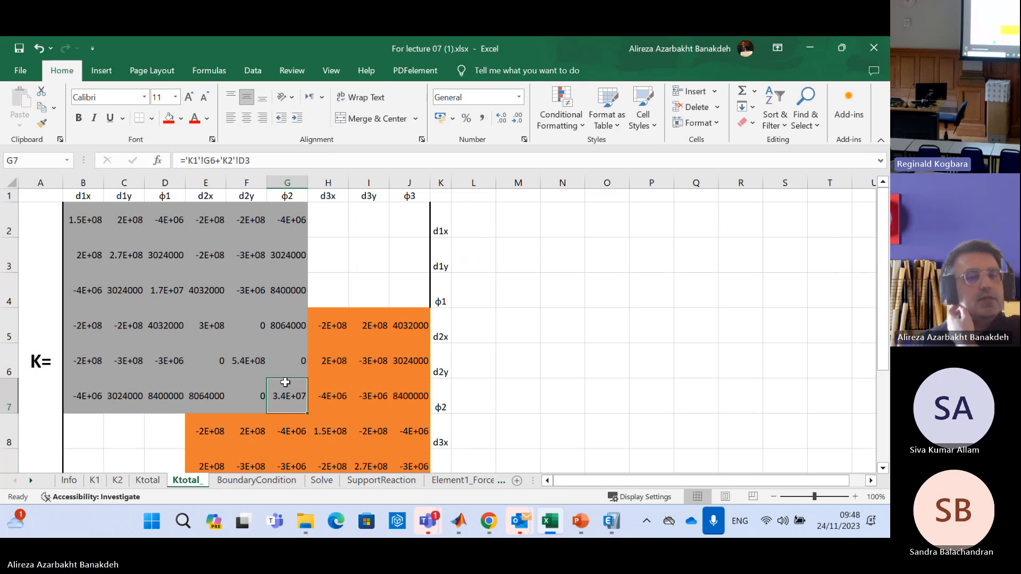
Fill the overlap block E5:G7 on Ktotal_ with the standard light green colour
left_click_drag(201, 317, 289, 397)
left_click(181, 118)
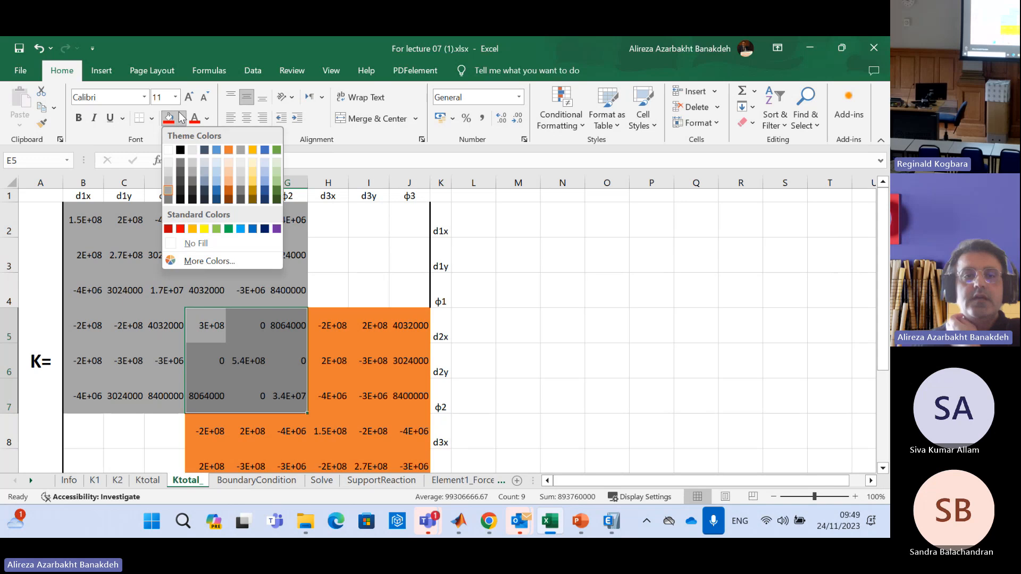
left_click(217, 229)
left_click(580, 307)
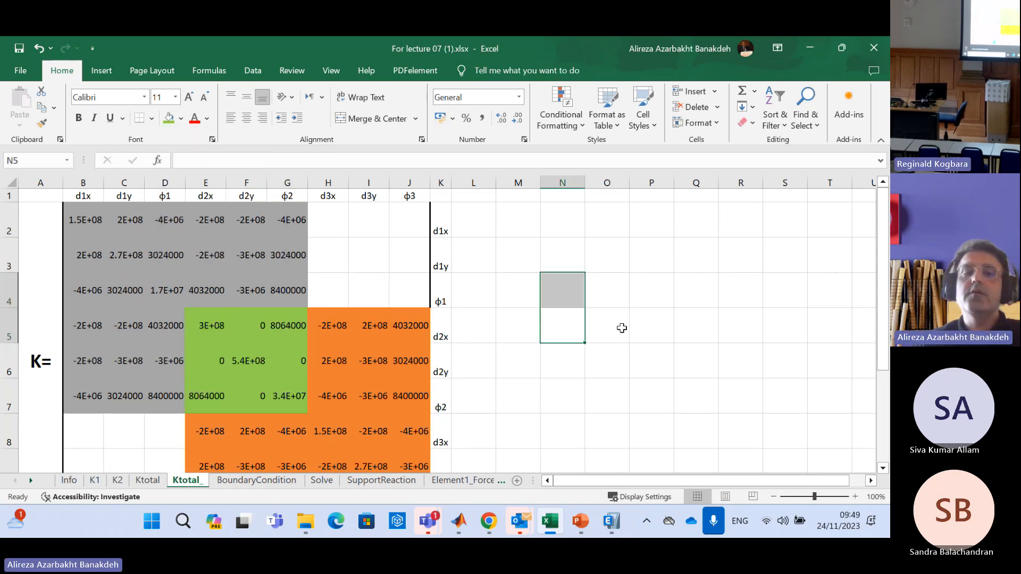
Review the empty blocks H2:J4 and B8:D10 of the total matrix and the frame diagram below it
scroll(620, 326, "down", 2)
scroll(630, 323, "up", 1)
scroll(201, 235, "up", 1)
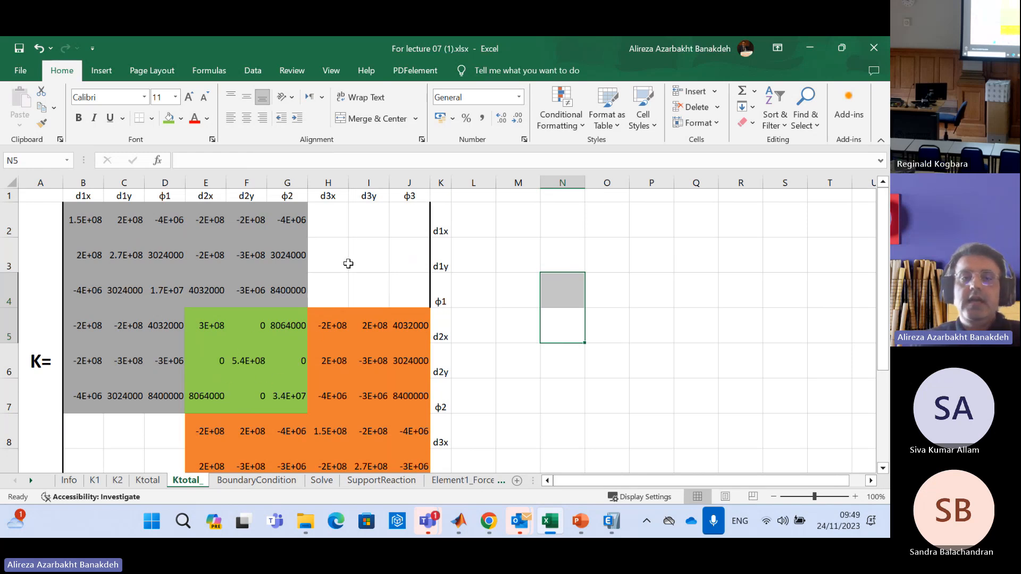
left_click_drag(337, 224, 394, 282)
scroll(415, 270, "down", 3)
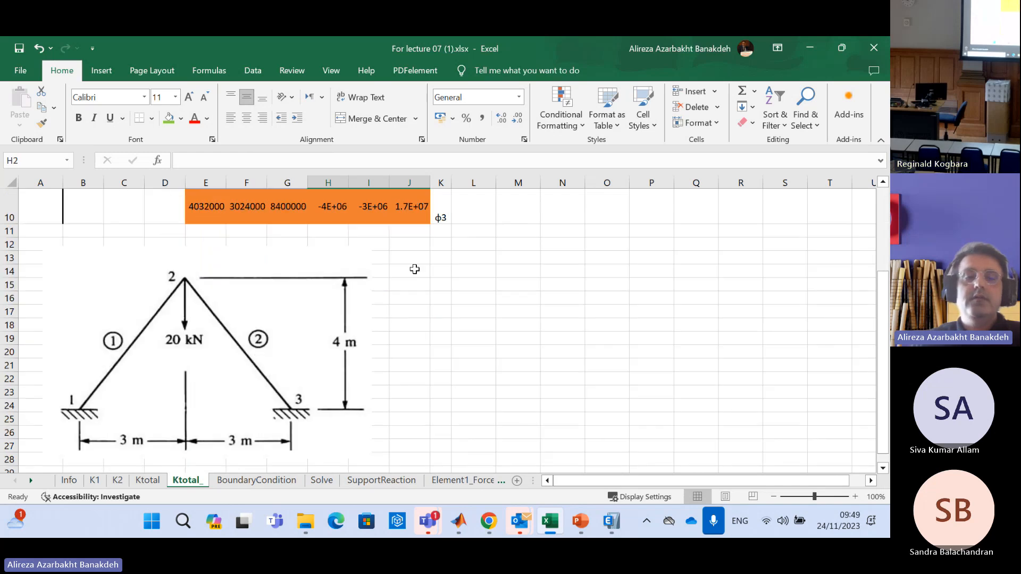
scroll(410, 266, "up", 3)
scroll(405, 261, "down", 2)
left_click_drag(91, 246, 158, 311)
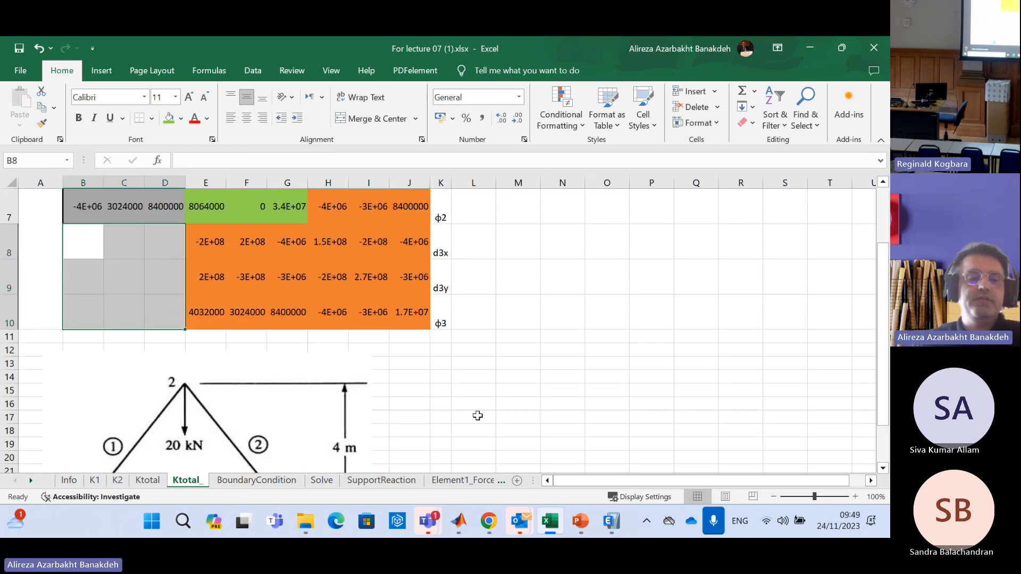
scroll(478, 416, "up", 2)
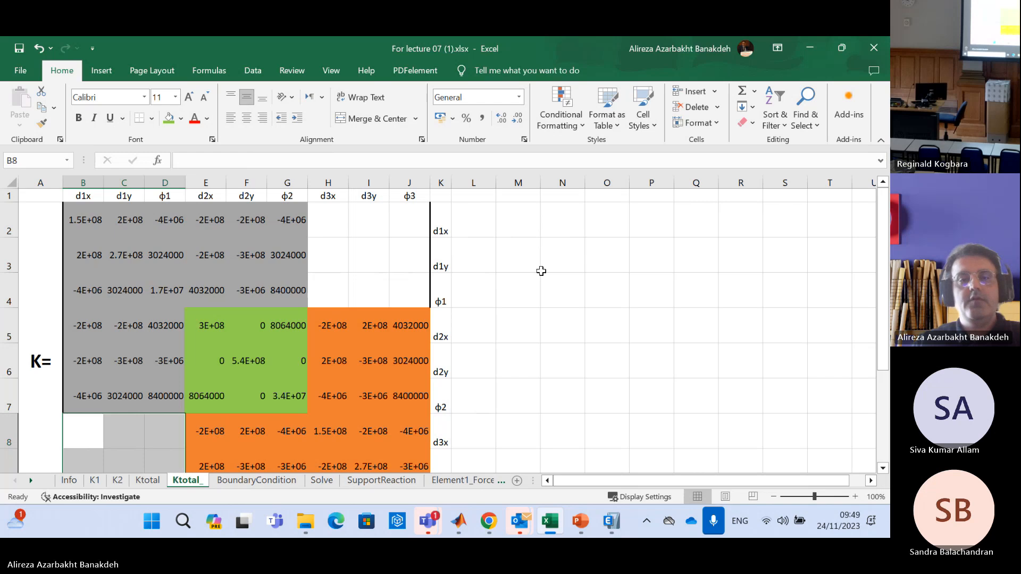
left_click(550, 266)
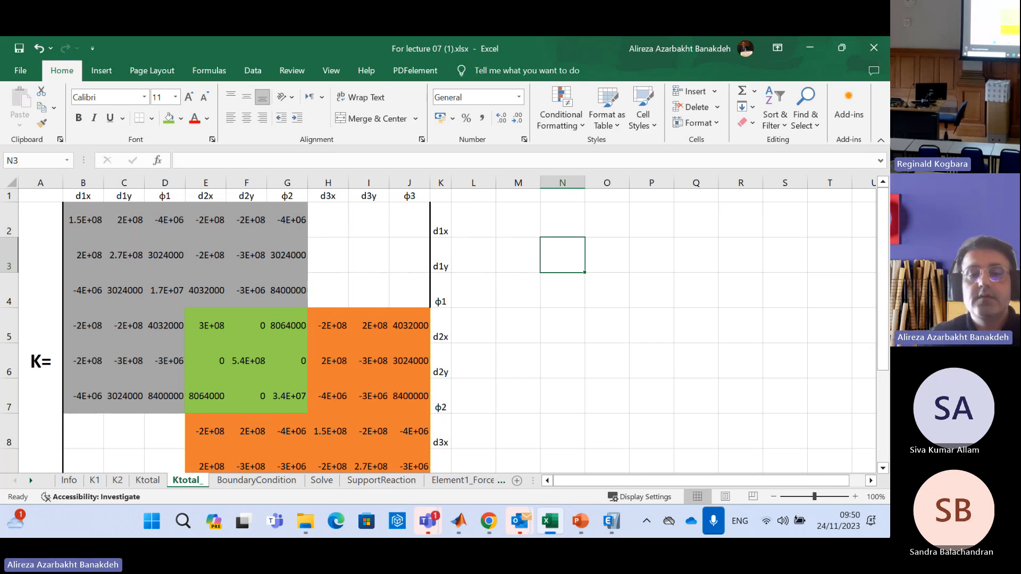
Switch to the PowerPoint presentation Lecture07_Frames_ETABS.pptx showing the two-element frame slide
left_click(581, 526)
left_click(540, 443)
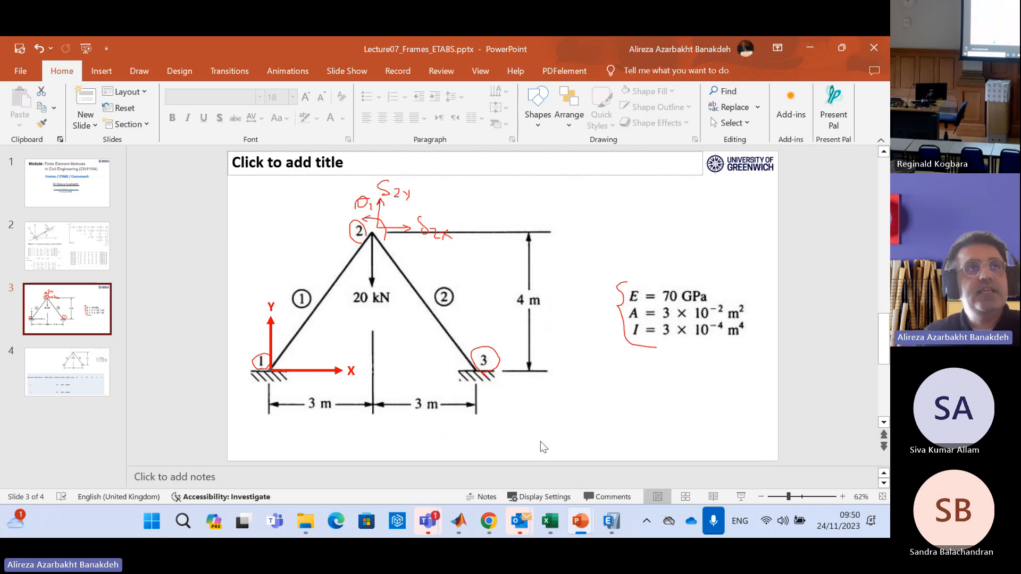
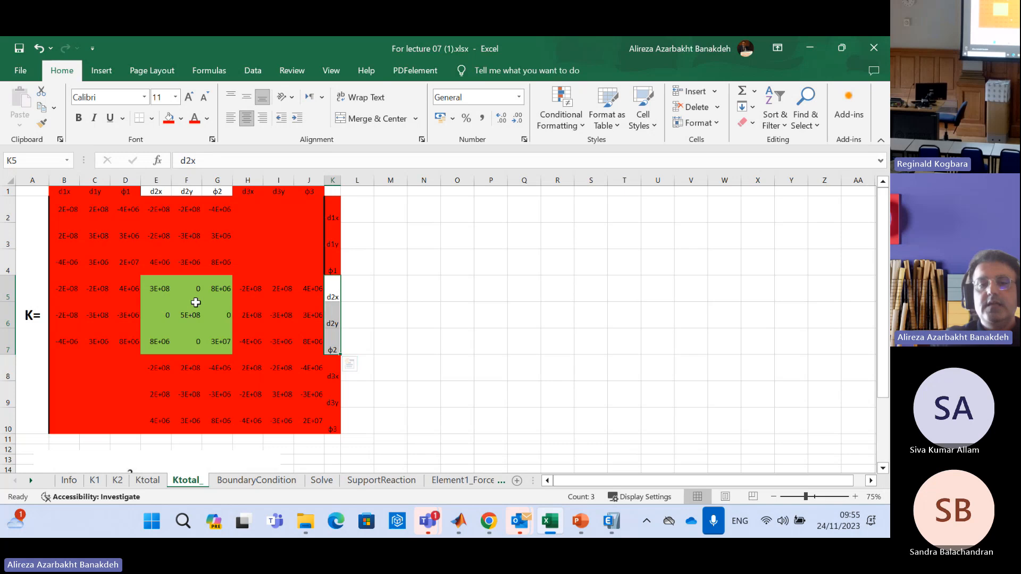
Compare the reduced d2x, d2y, φ2 equations on the Solve sheet with the highlighted block on the Ktotal_ sheet
left_click(323, 481)
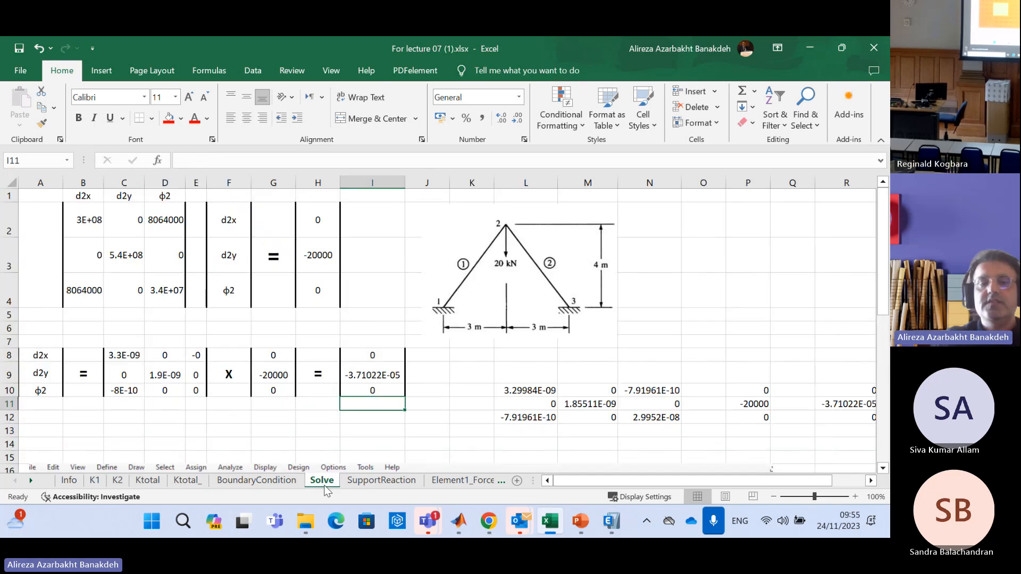
left_click(187, 480)
left_click(482, 285)
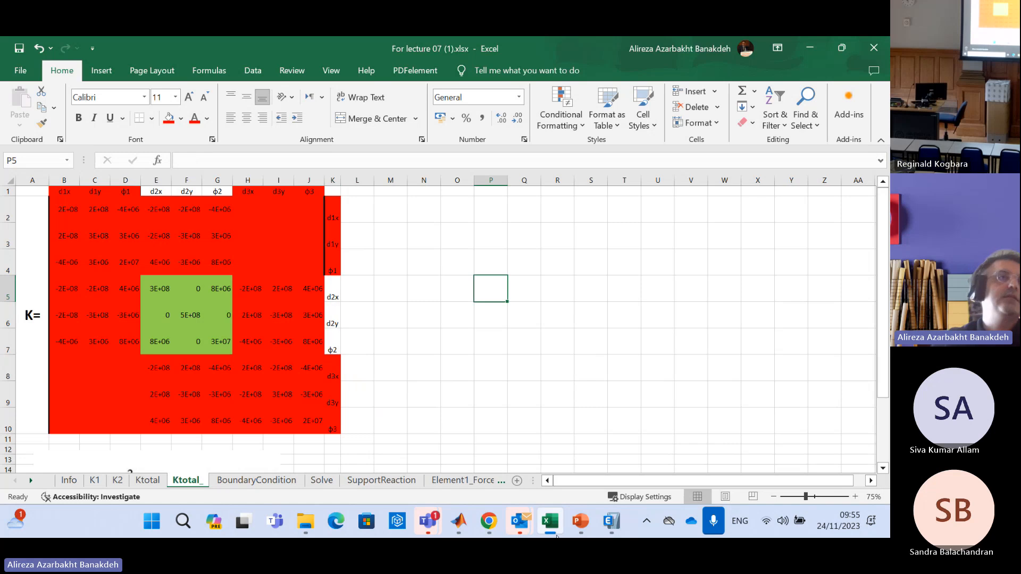
mouse_move(556, 537)
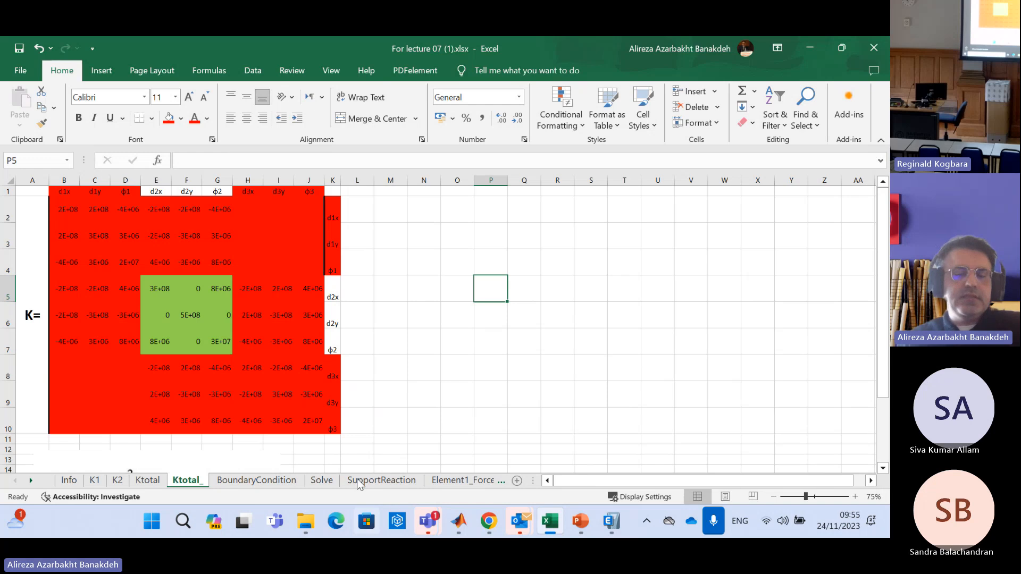
left_click(322, 481)
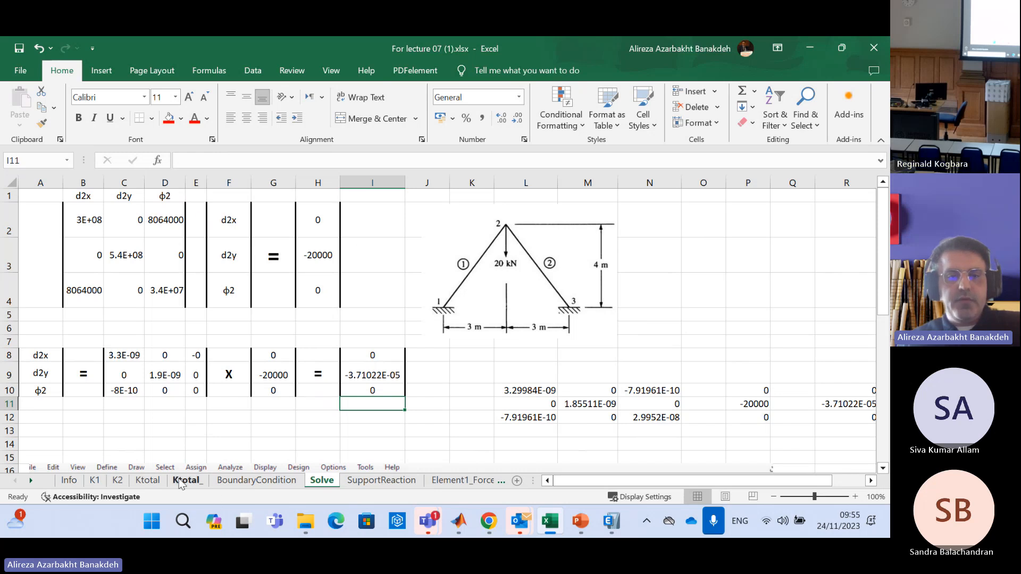
left_click(186, 480)
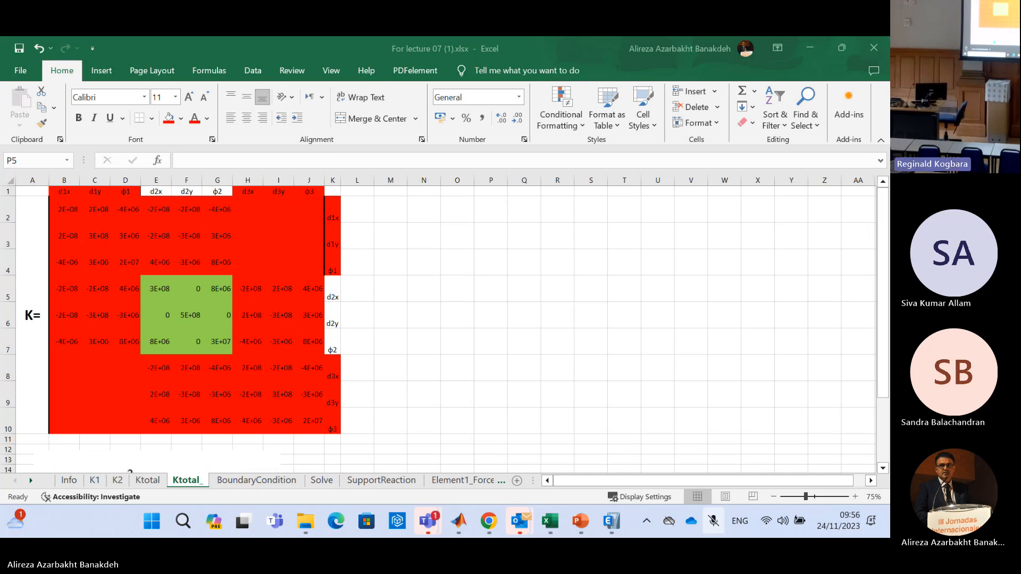
key("XF86AudioRaiseVolume")
key("XF86AudioLowerVolume")
key("super+alt+k")
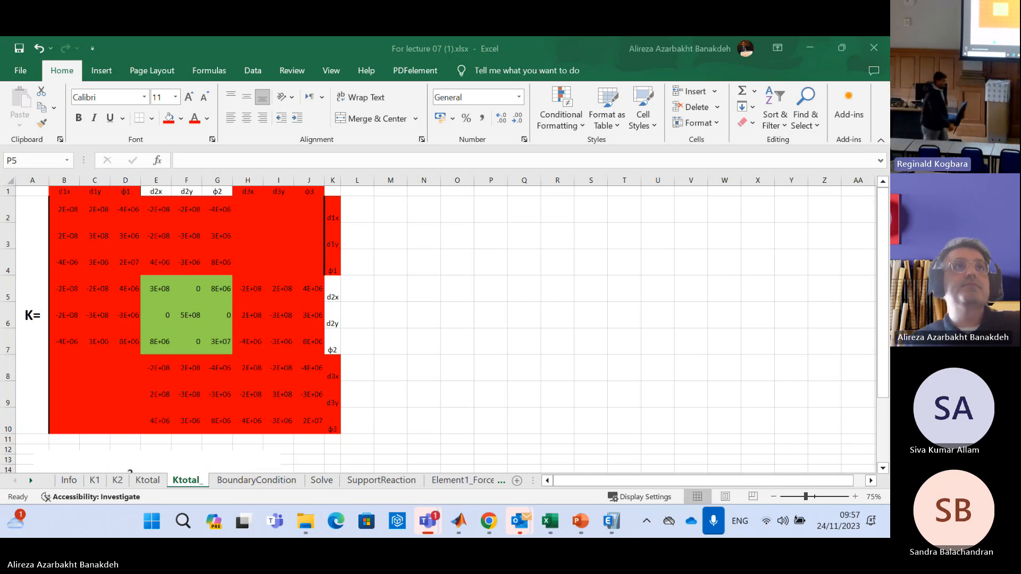
key("ctrl+shift+m")
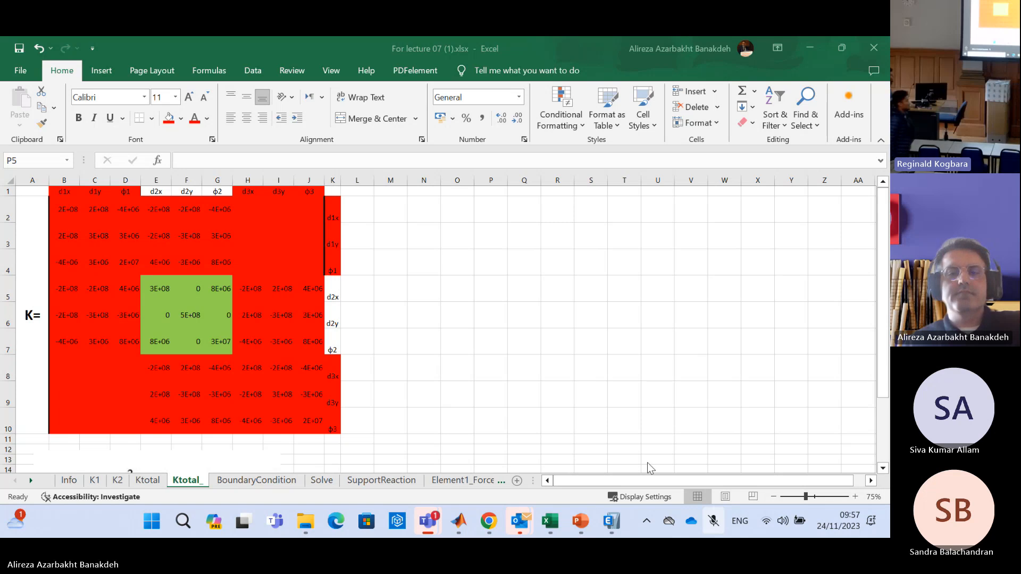
Switch to the Chrome window with the Greweb Self-Registration page to display the attendance QR code
mouse_move(492, 532)
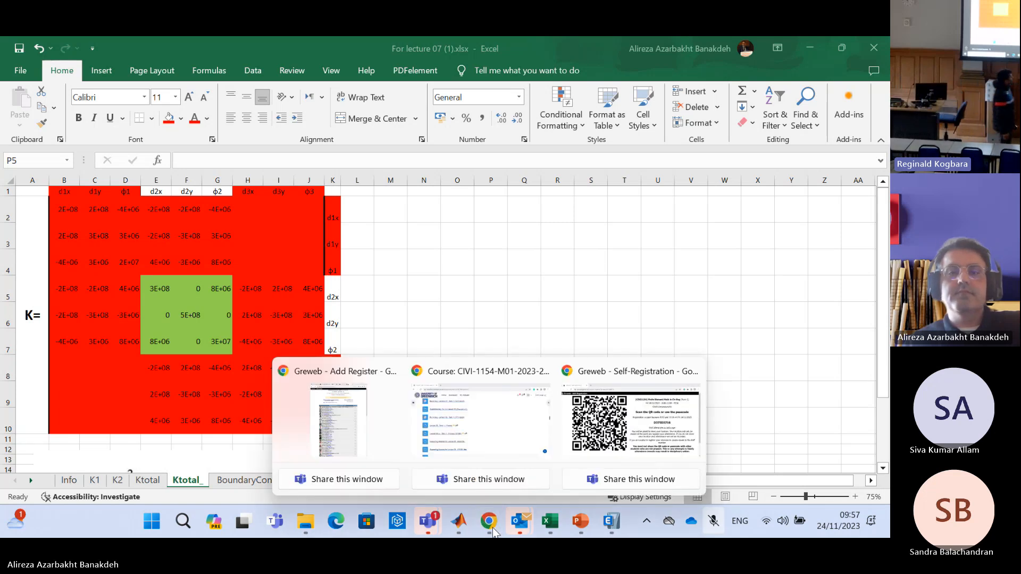
left_click(608, 447)
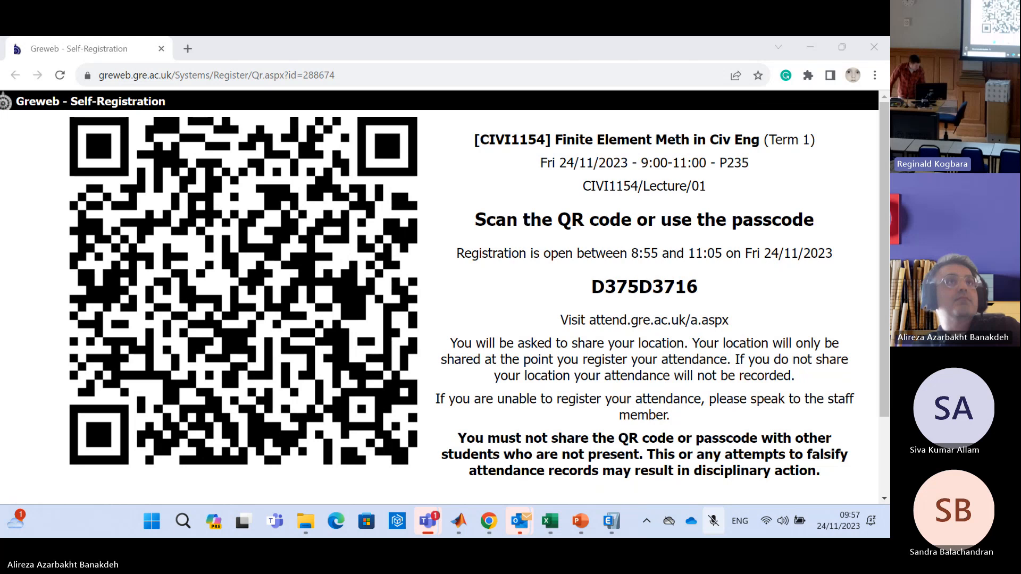
key("ctrl+shift+m")
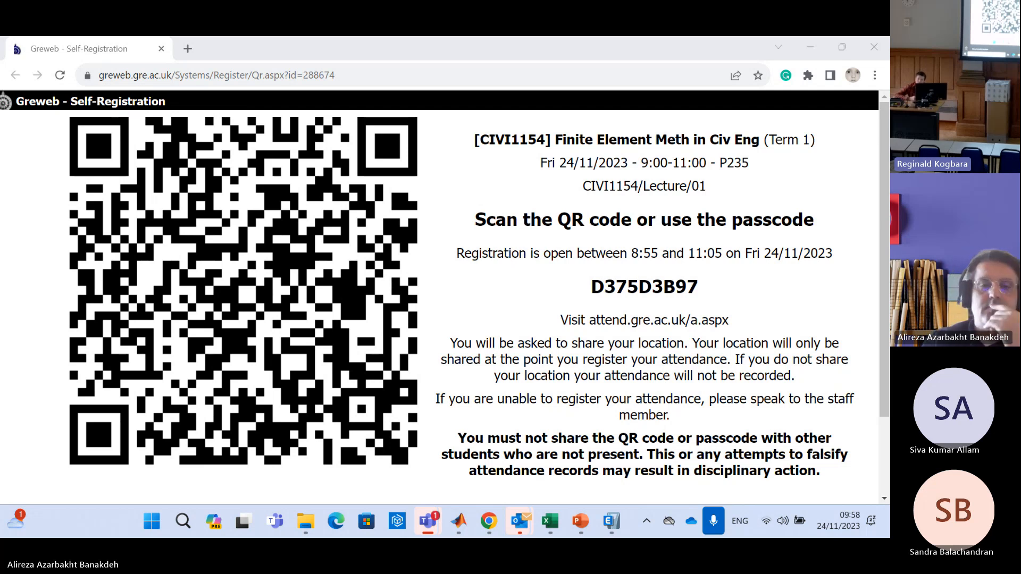
Switch to ETABS with the FrameExample model in elevation view
left_click(606, 526)
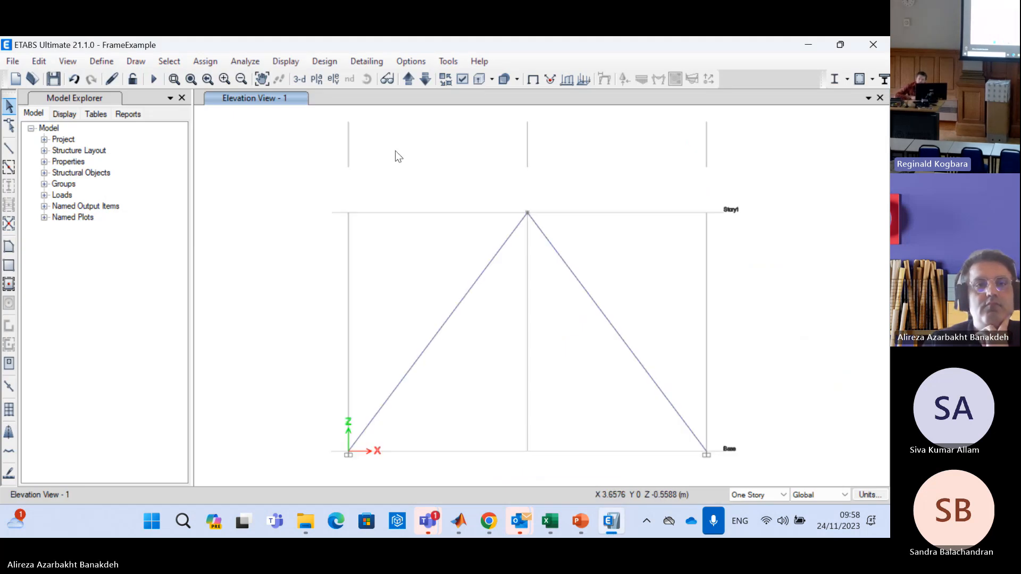
left_click(99, 62)
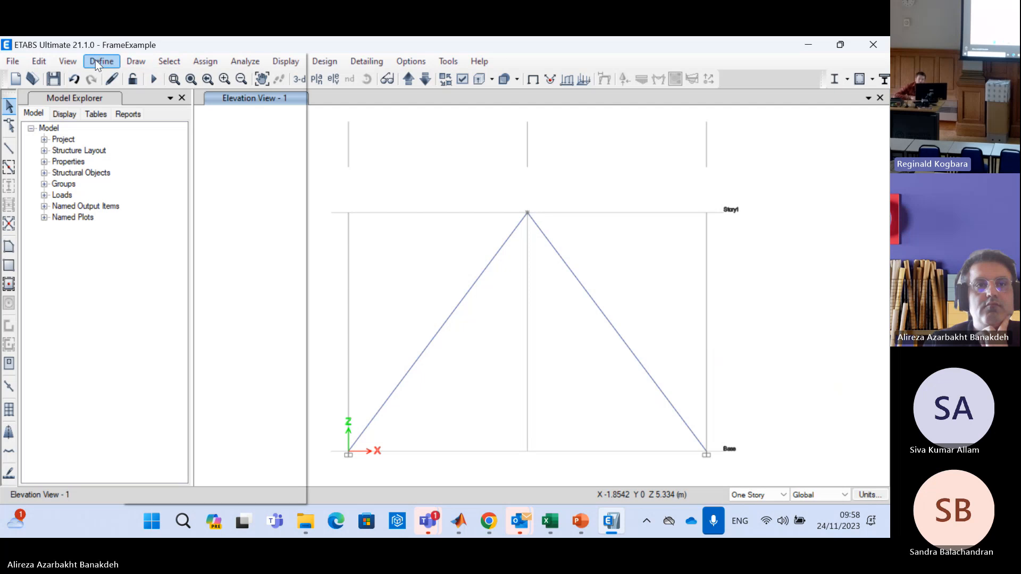
left_click(502, 153)
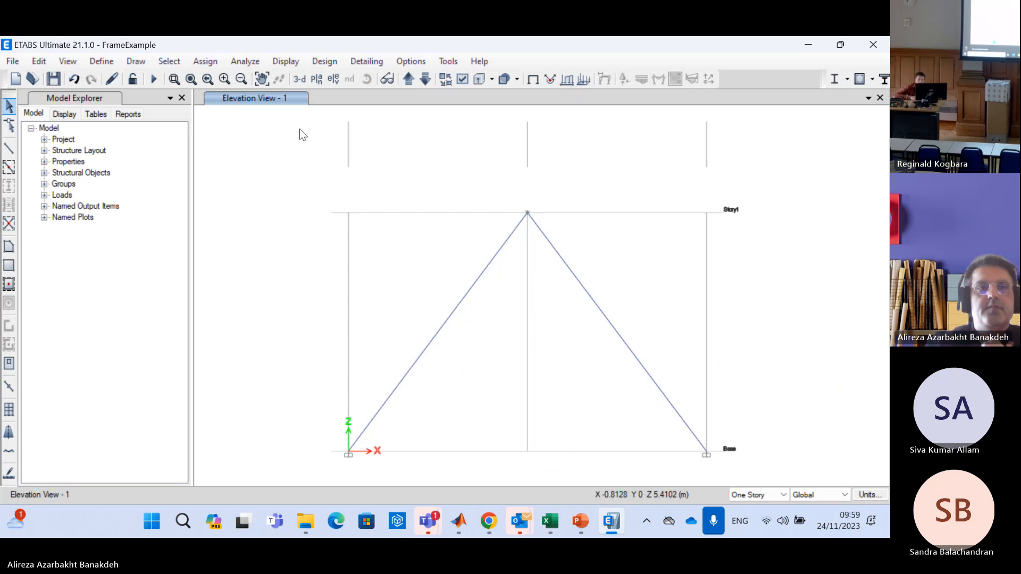
Add a new frame section property with the Concrete Rectangular shape
left_click(105, 61)
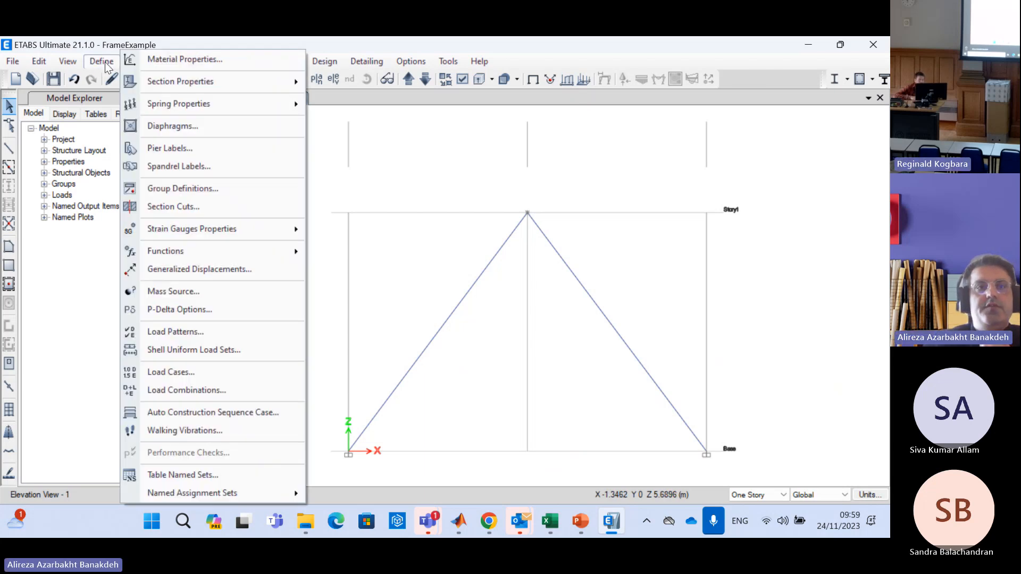
mouse_move(250, 82)
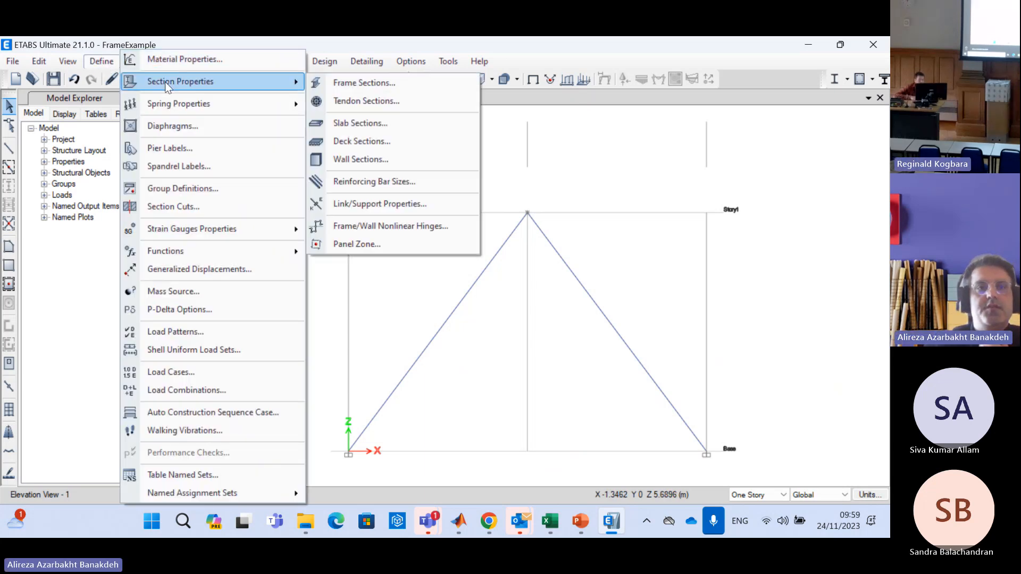
left_click(431, 88)
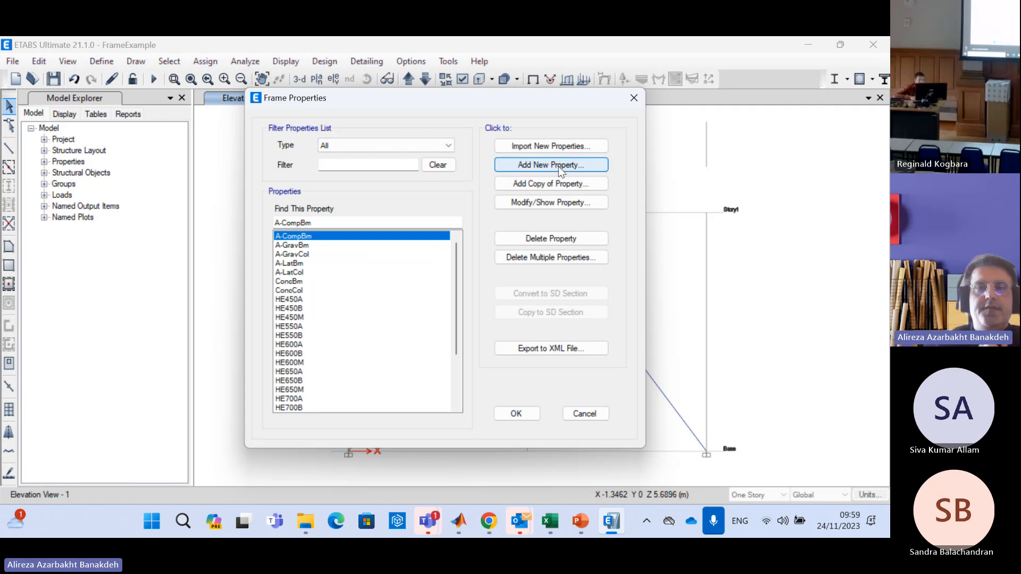
left_click(558, 168)
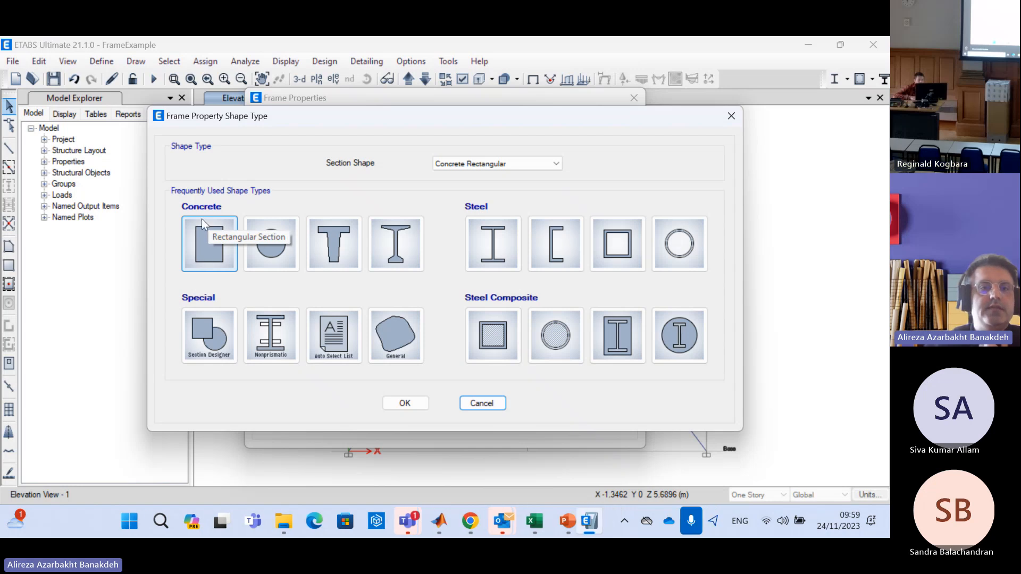
key("Escape")
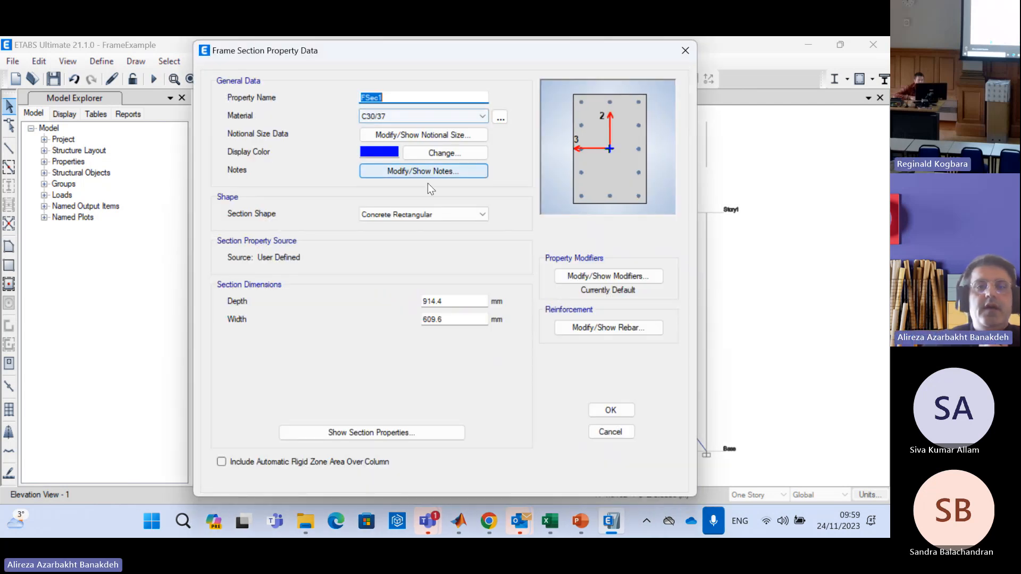
Set the concrete section's depth to 300 mm and width to 600 mm
left_click_drag(461, 301, 410, 301)
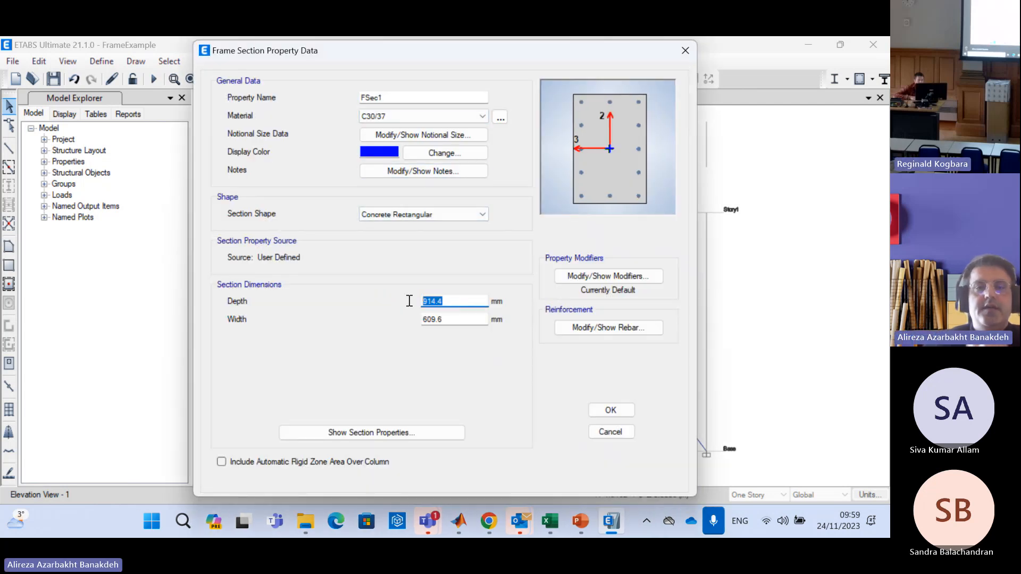
type("300")
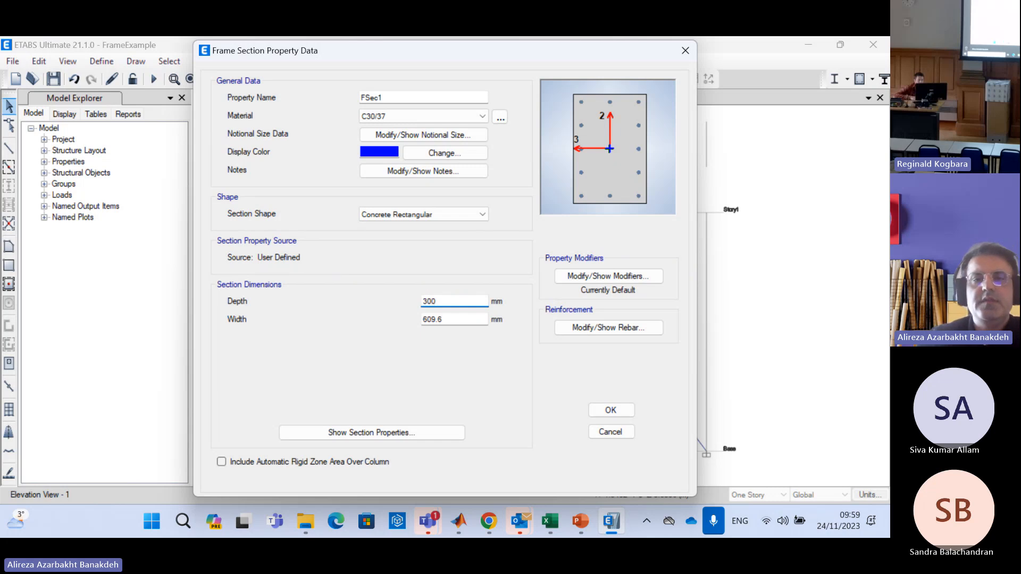
left_click(461, 319)
left_click_drag(460, 319, 378, 314)
type("600")
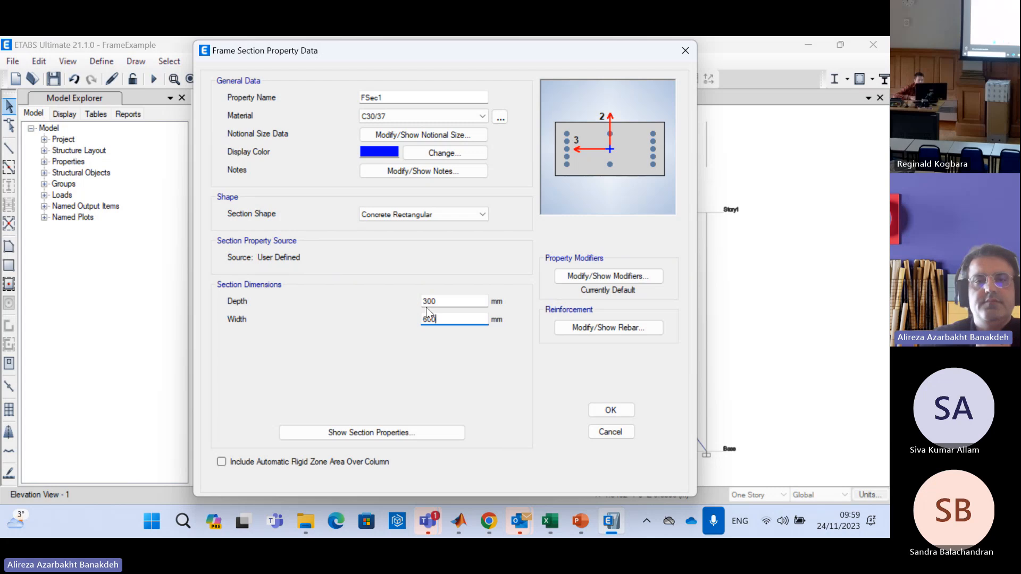
Set the concrete section's depth to 600 mm and its width to 300 mm
left_click(439, 301)
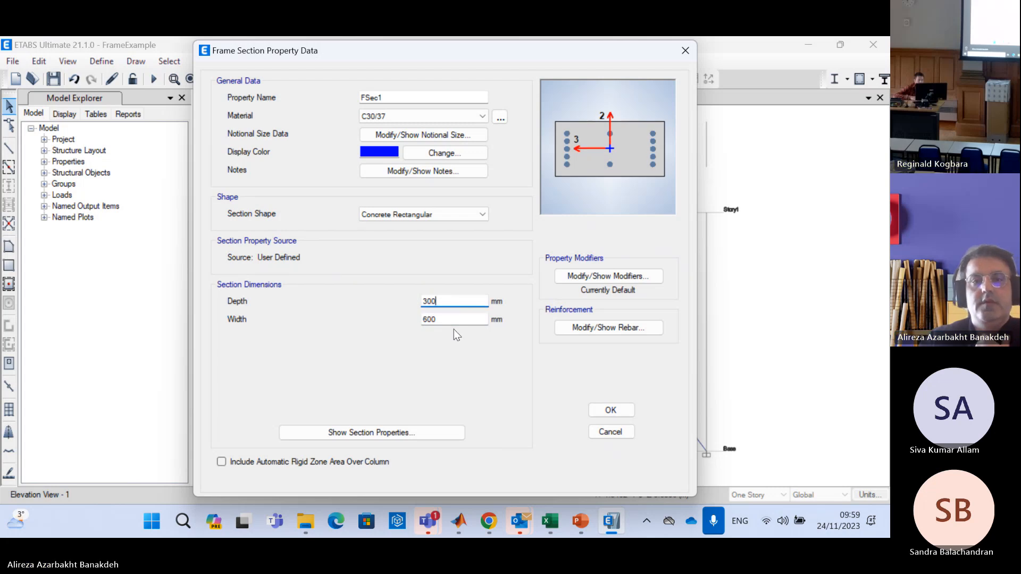
left_click_drag(444, 301, 402, 302)
type("600")
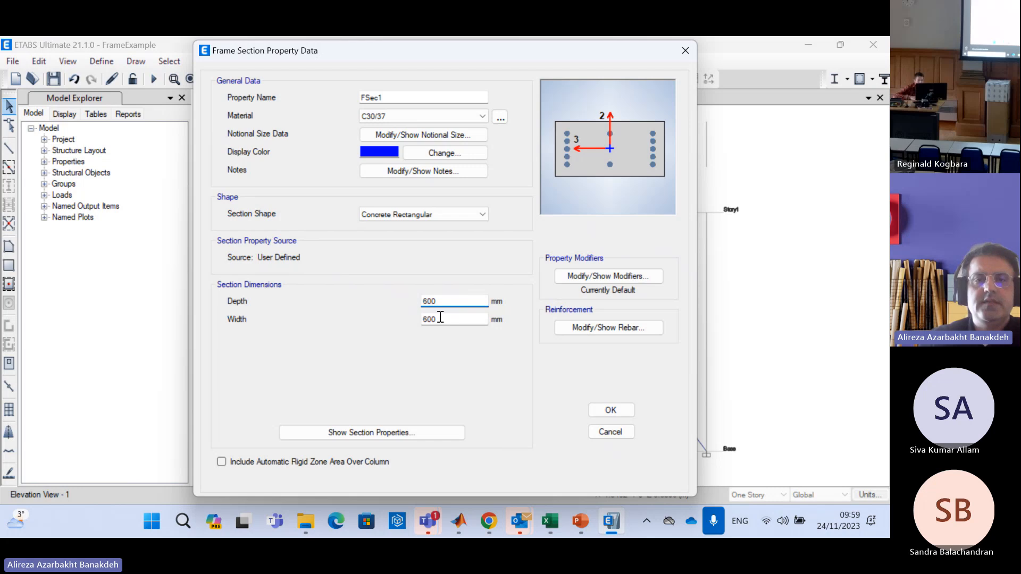
left_click_drag(440, 318, 404, 321)
type("300")
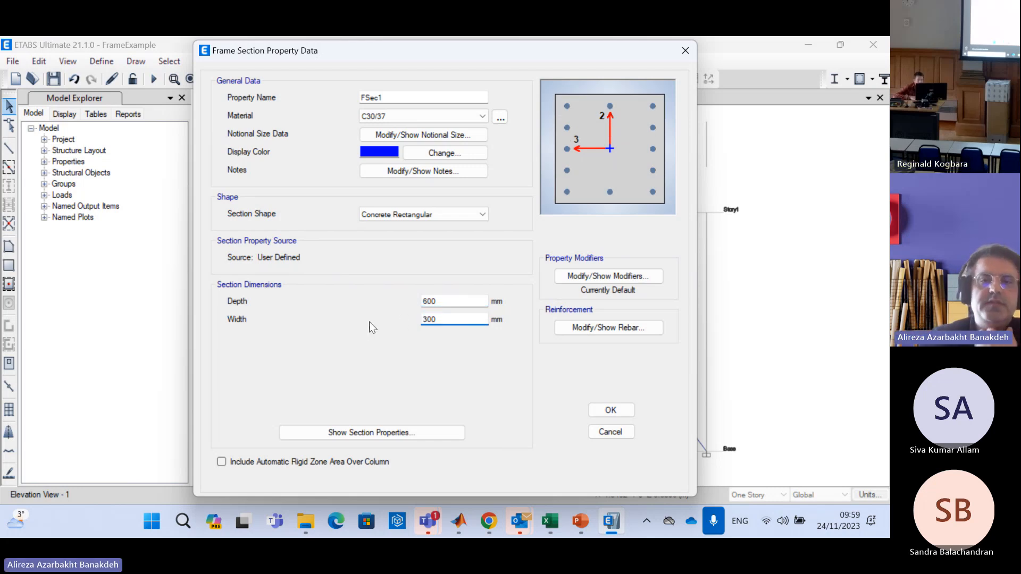
left_click(450, 302)
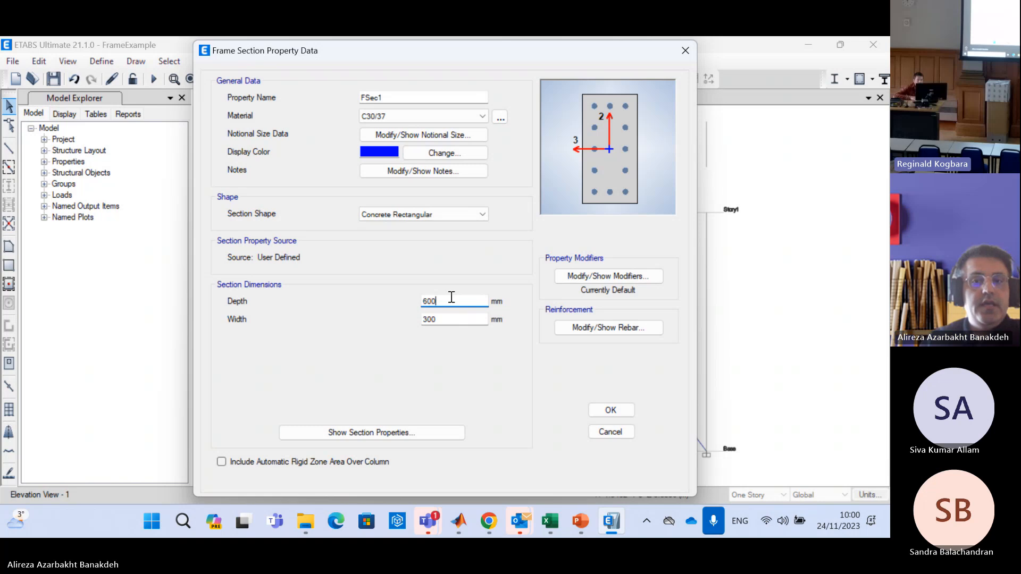
Name the section with a person's first name followed by "Section" and save the new frame property
left_click_drag(399, 97, 242, 94)
type("Pau")
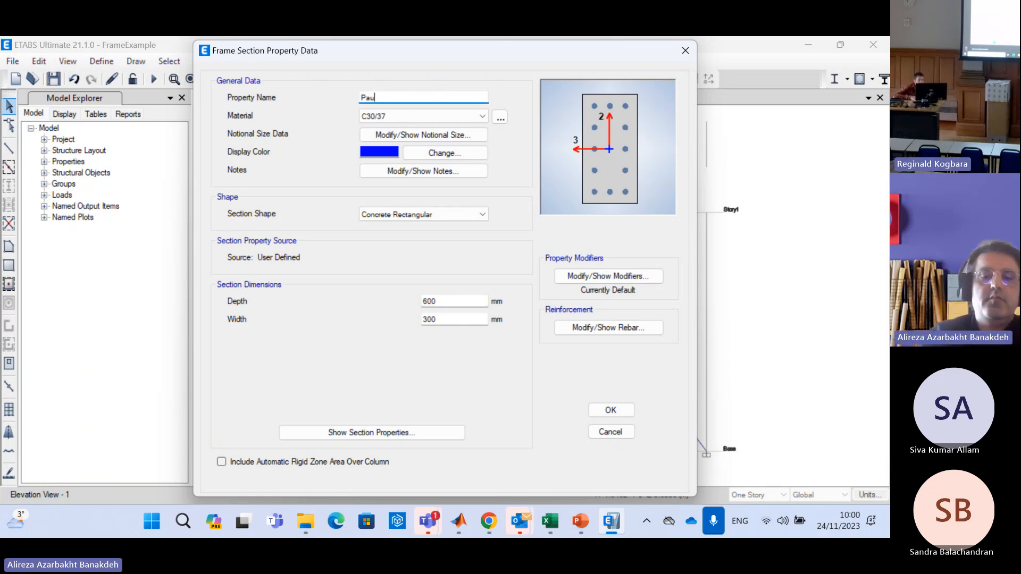
type("lSection")
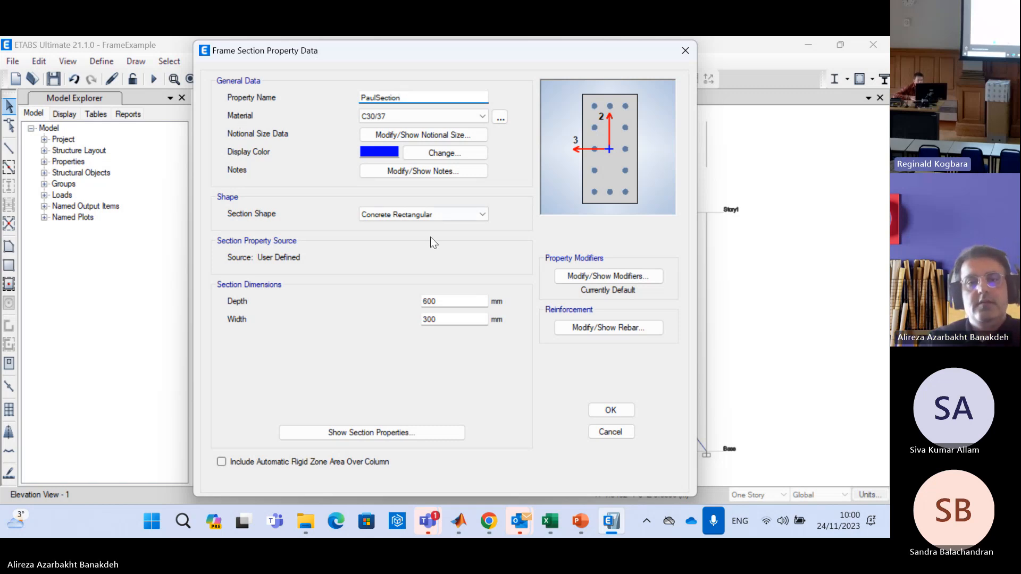
left_click(597, 411)
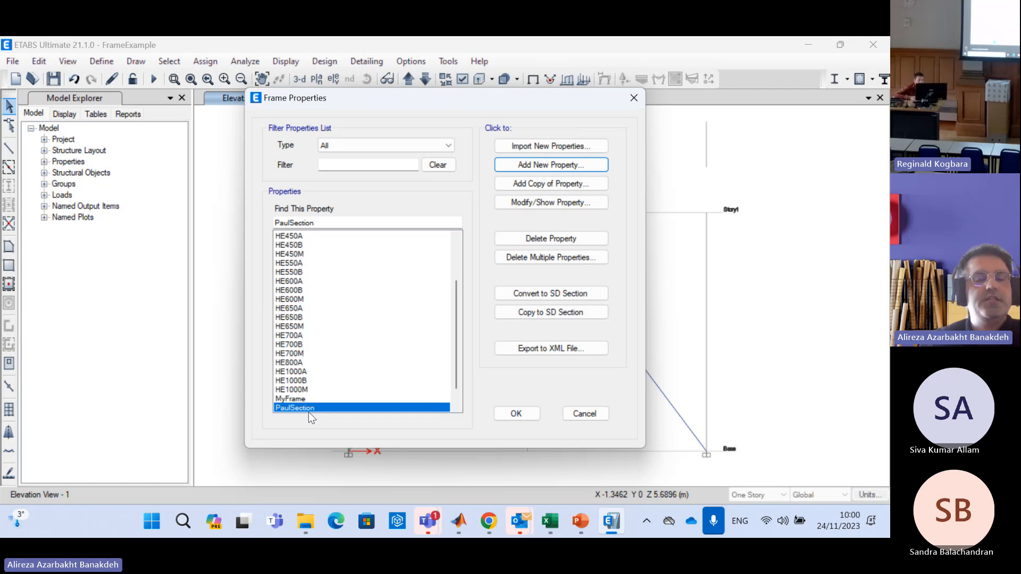
Examine the calculated properties of the new 600 by 300 mm section, including I33, and close the frame property definitions
left_click(546, 203)
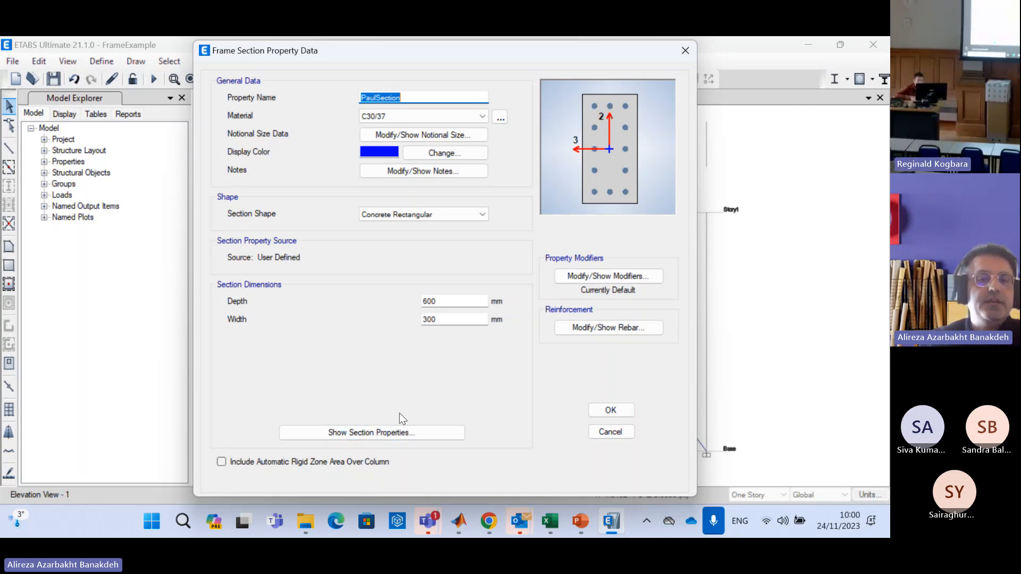
left_click(393, 436)
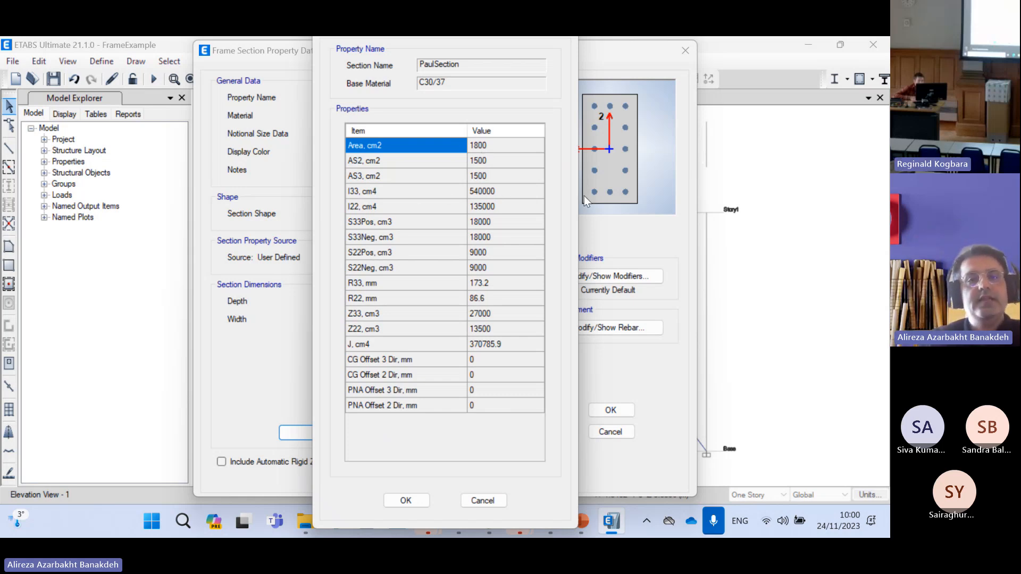
left_click(509, 192)
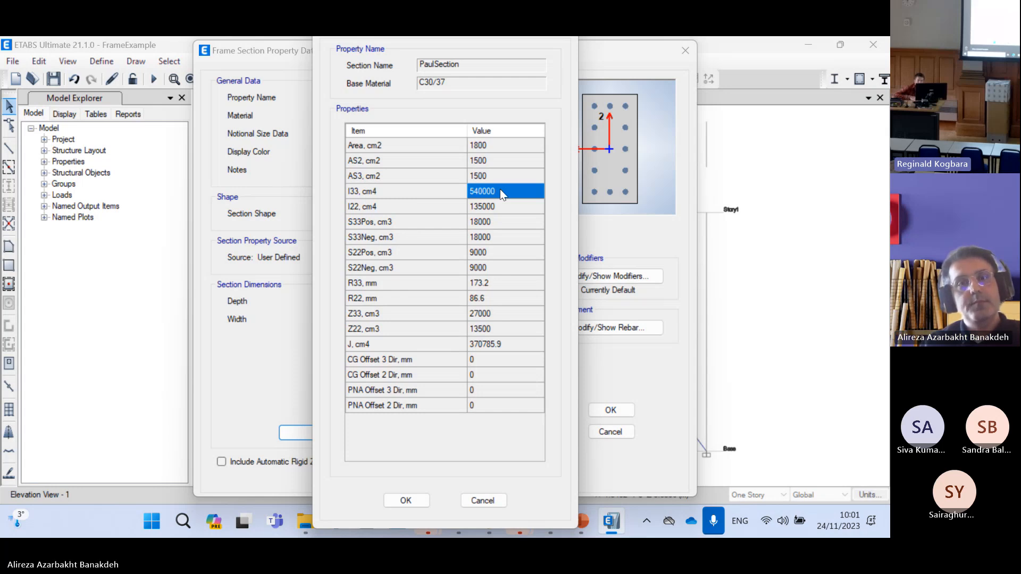
left_click(414, 501)
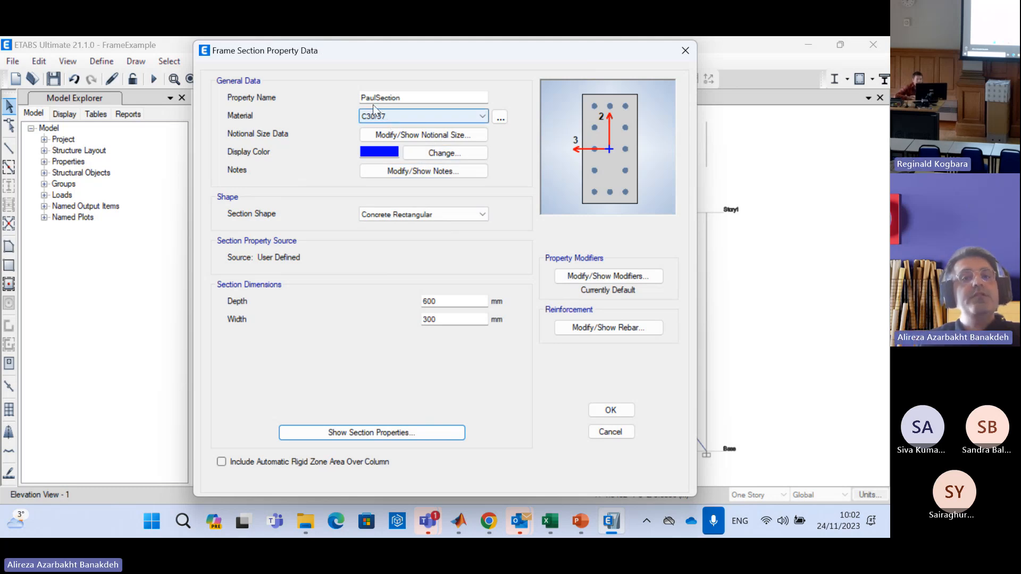
left_click(617, 410)
left_click(517, 414)
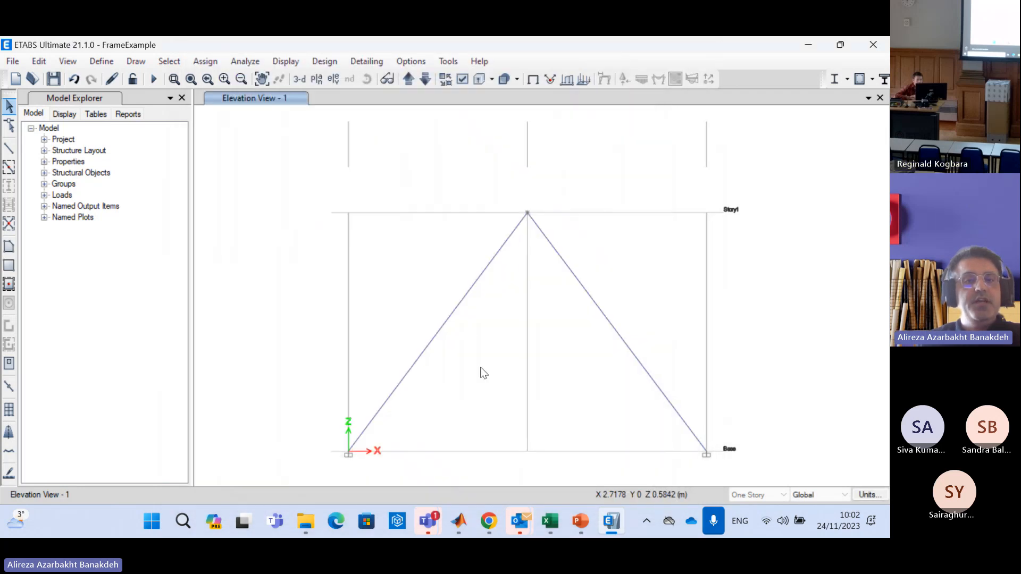
Open the C30/37 concrete material definition and examine its name and modulus of elasticity
left_click(97, 63)
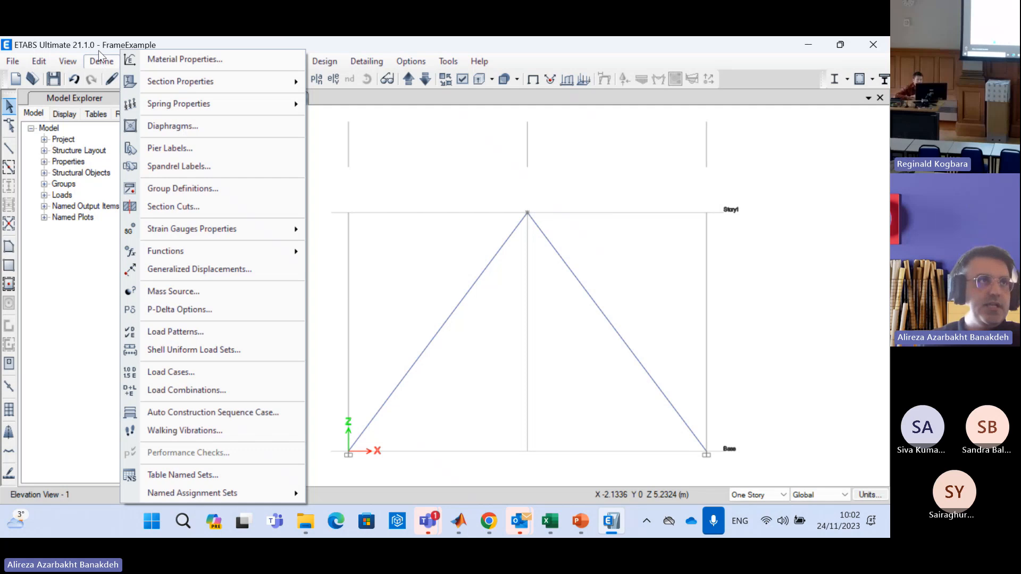
left_click(158, 62)
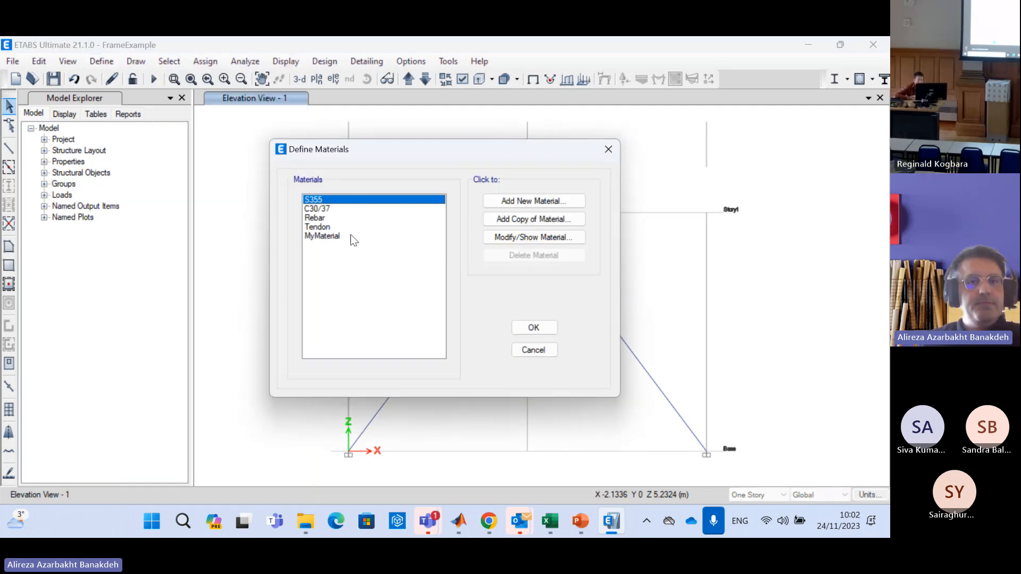
left_click(333, 209)
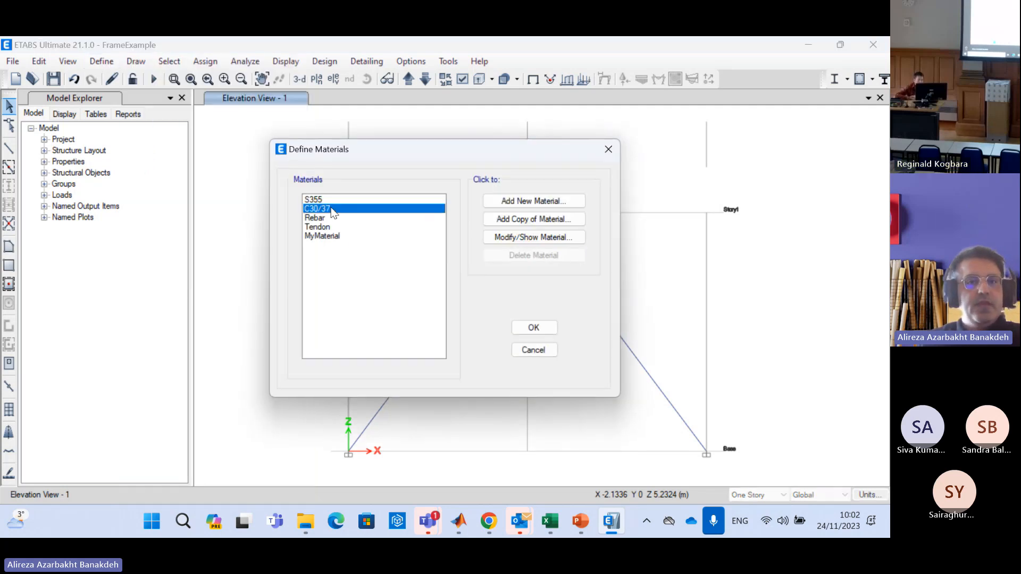
left_click(514, 237)
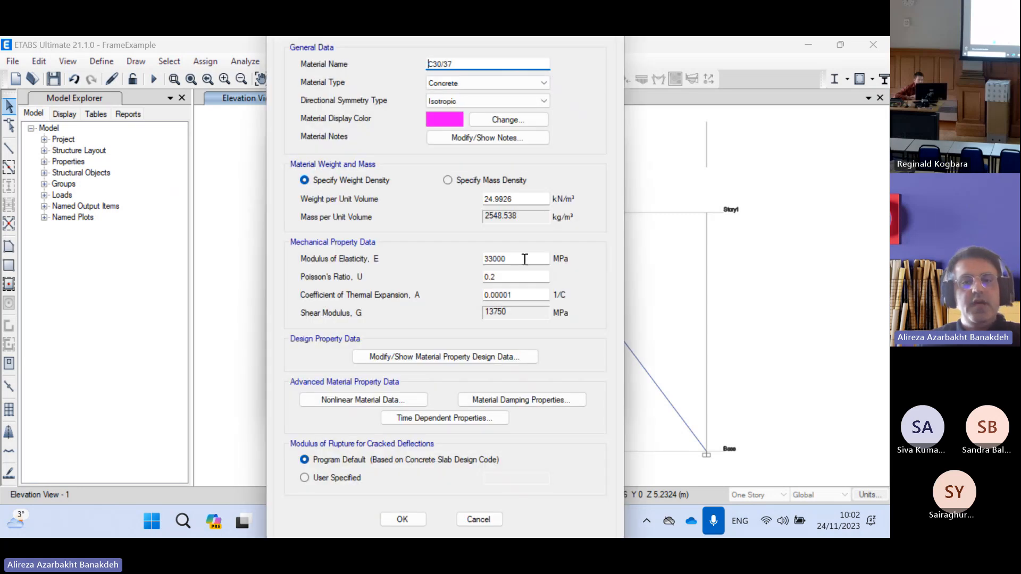
left_click_drag(525, 259, 463, 261)
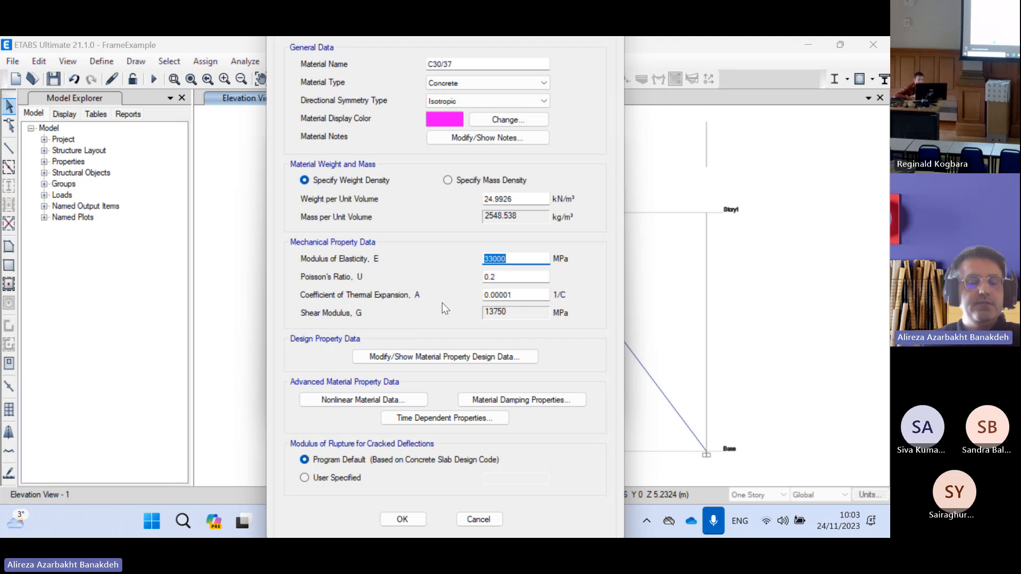
left_click(516, 259)
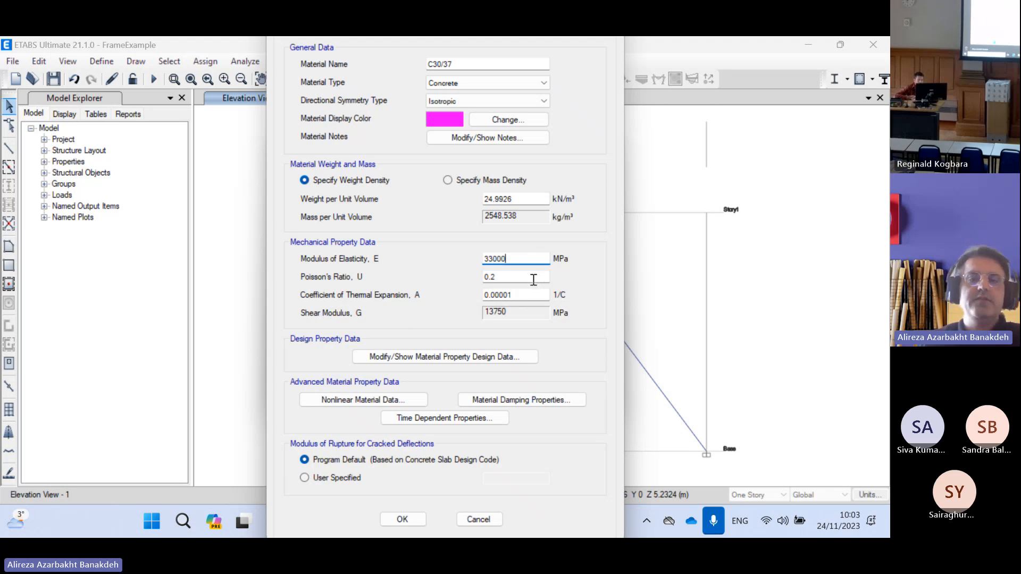
left_click_drag(459, 63, 415, 62)
left_click(451, 65)
left_click_drag(452, 66, 417, 67)
left_click(478, 67)
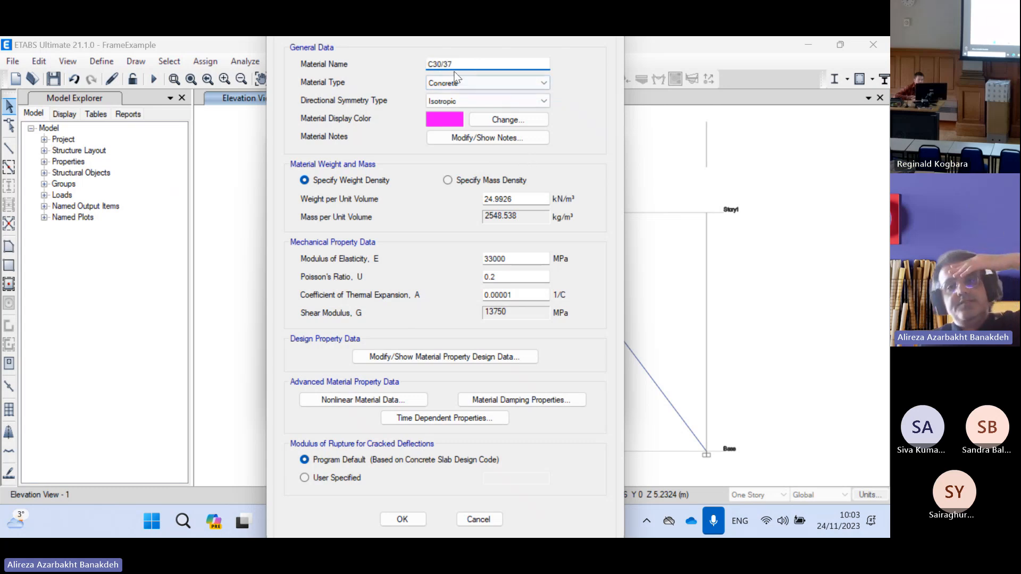
Set the modulus of elasticity of the C30/37 concrete to 30000 MPa
left_click(517, 261)
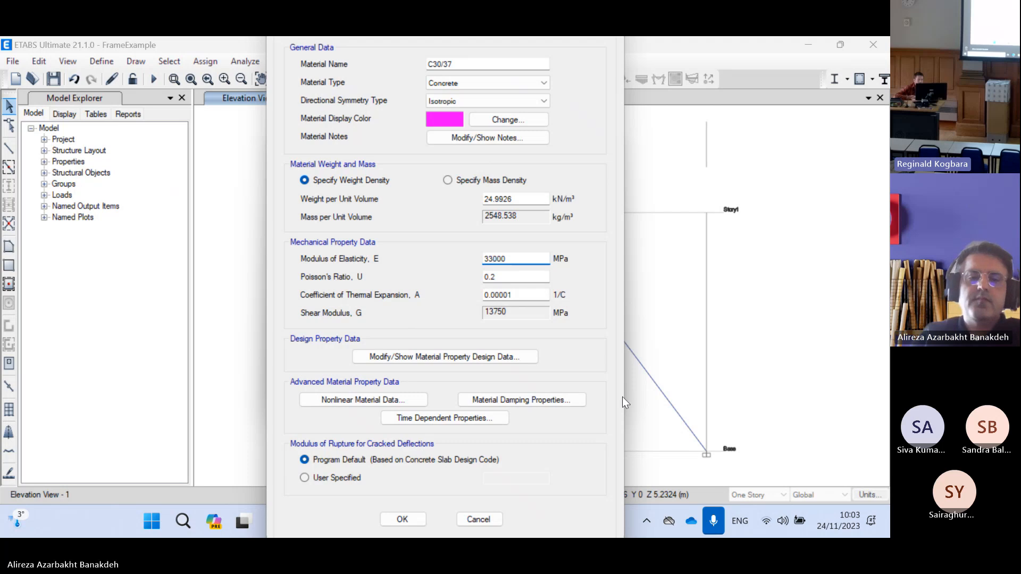
key("BackSpace")
type("0")
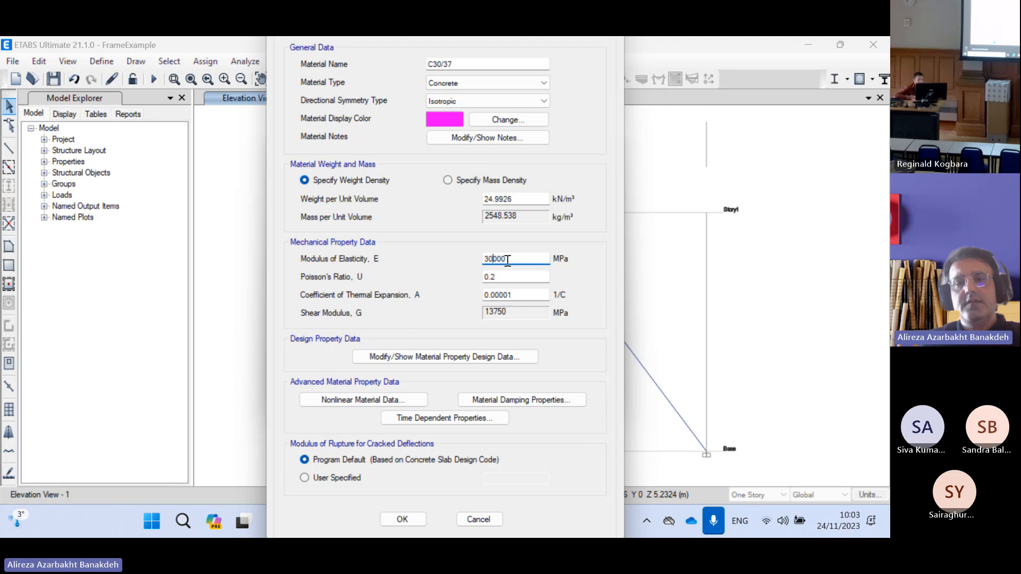
key("Left")
key("Left")
key("Left")
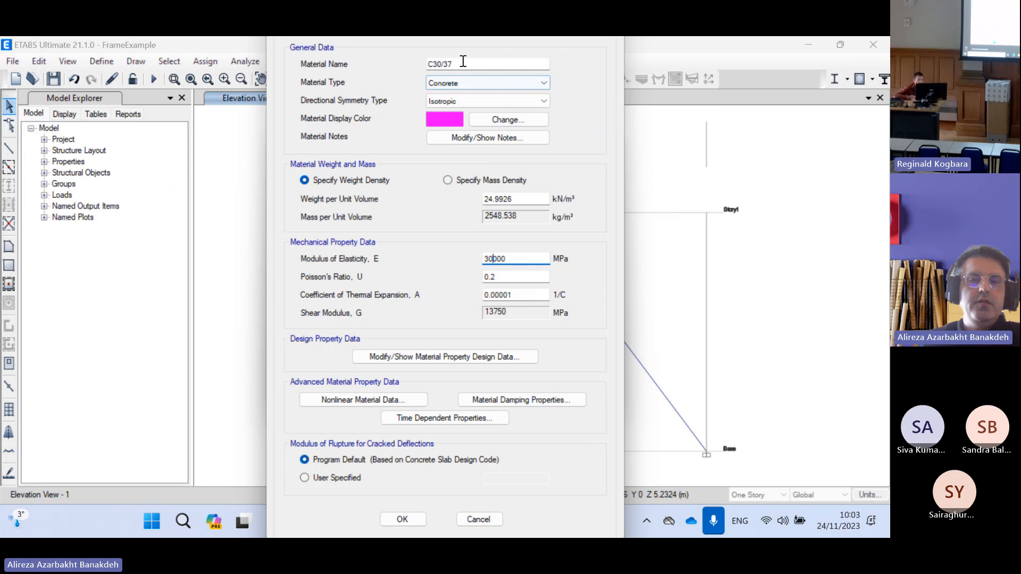
Check the material's name against its modulus of elasticity, save the C30/37 changes and close the material definitions
left_click_drag(463, 63, 405, 63)
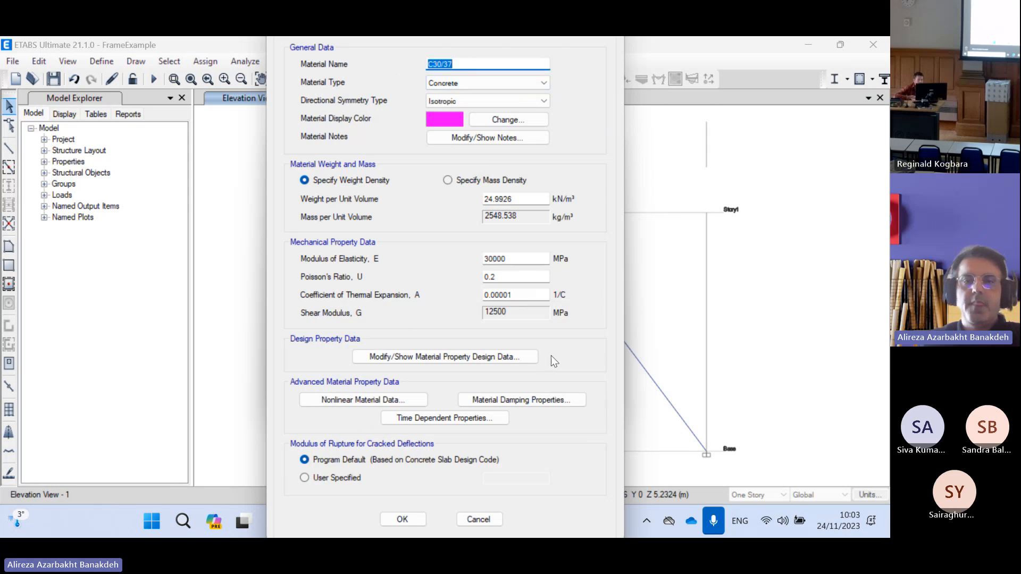
left_click(528, 261)
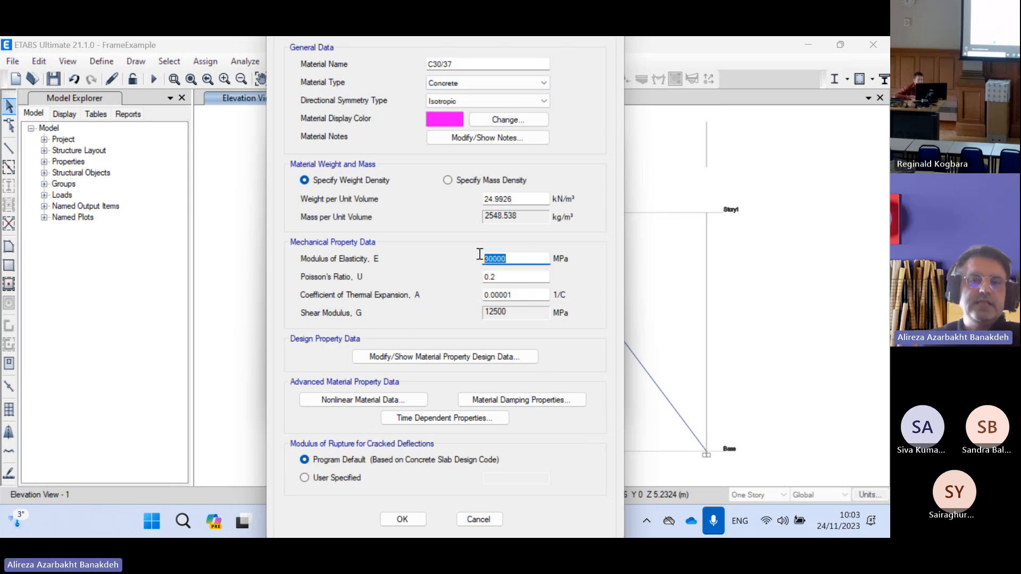
left_click_drag(529, 258, 486, 254)
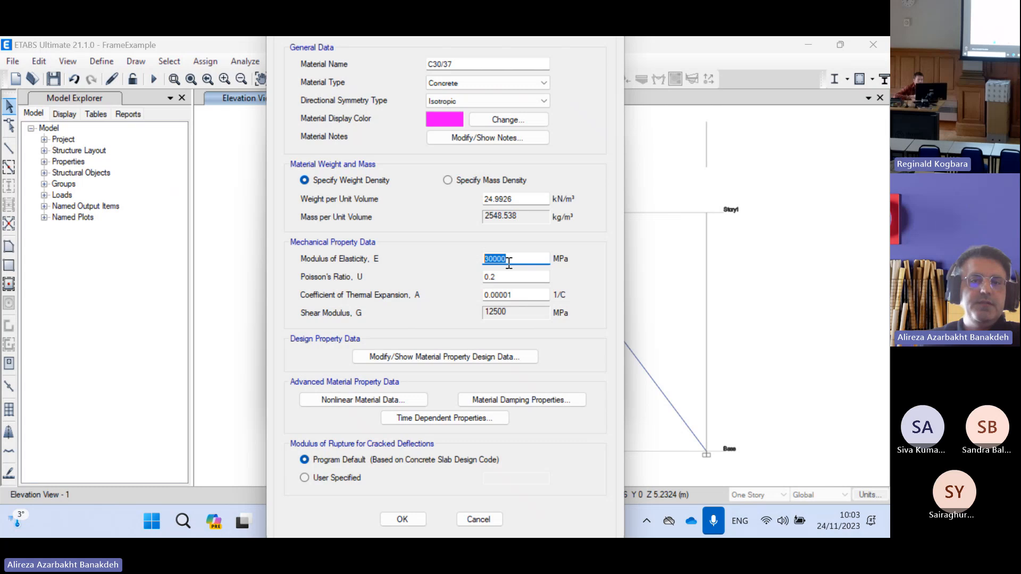
left_click(532, 258)
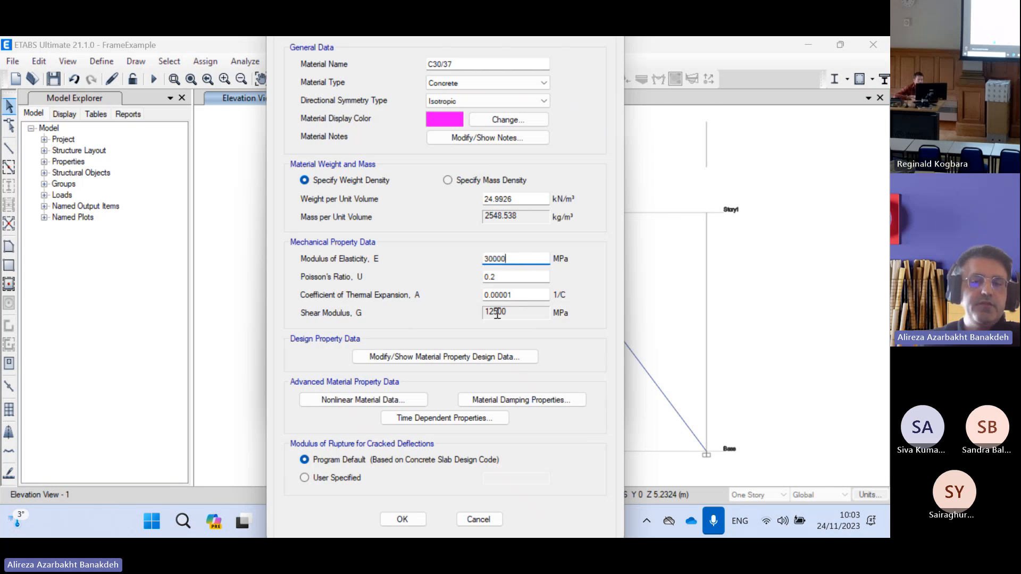
left_click(416, 520)
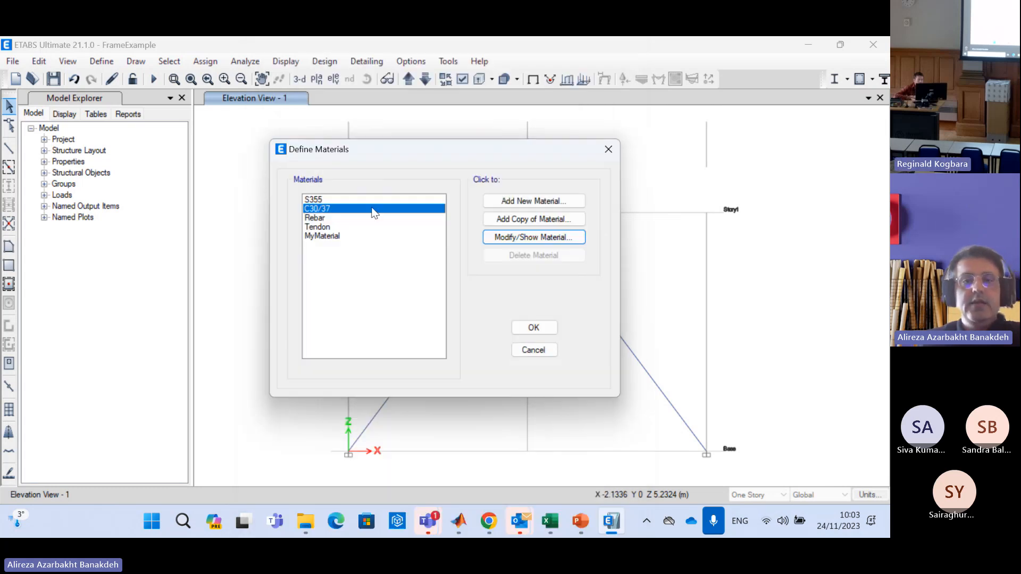
left_click(556, 327)
Open the user-defined 600 by 300 mm concrete frame section and choose C30/37 as its material
left_click(104, 64)
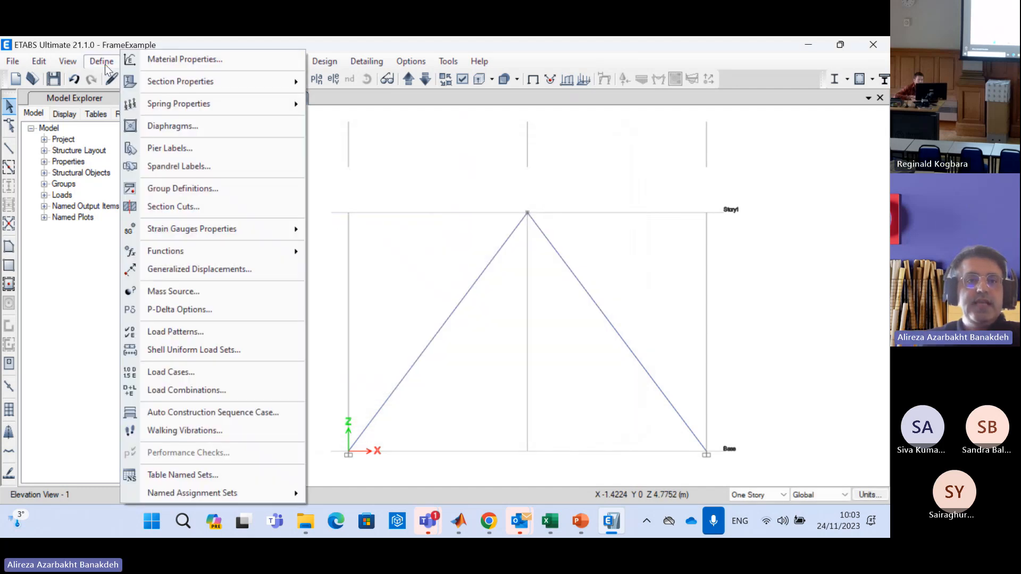
mouse_move(177, 78)
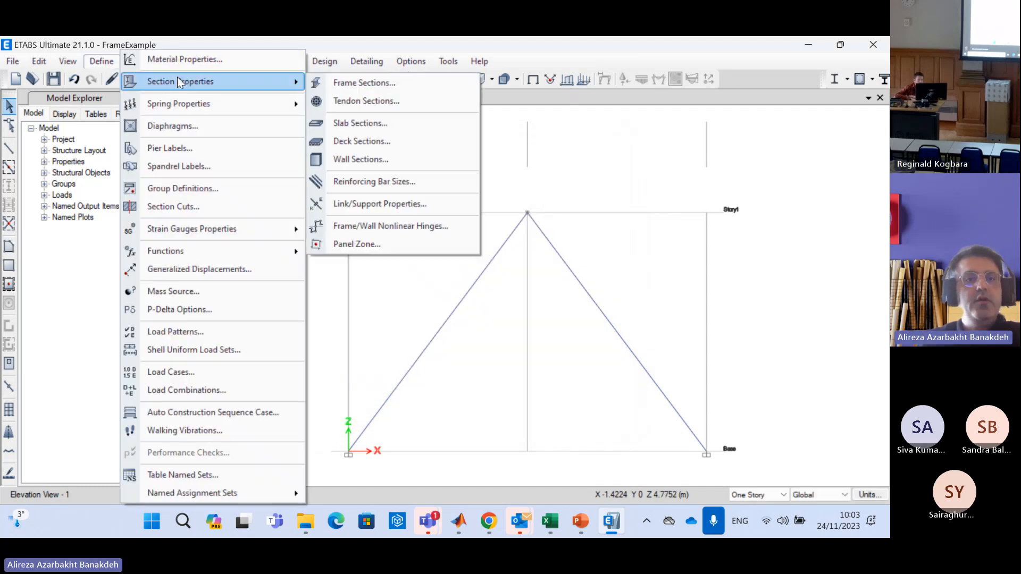
left_click(422, 83)
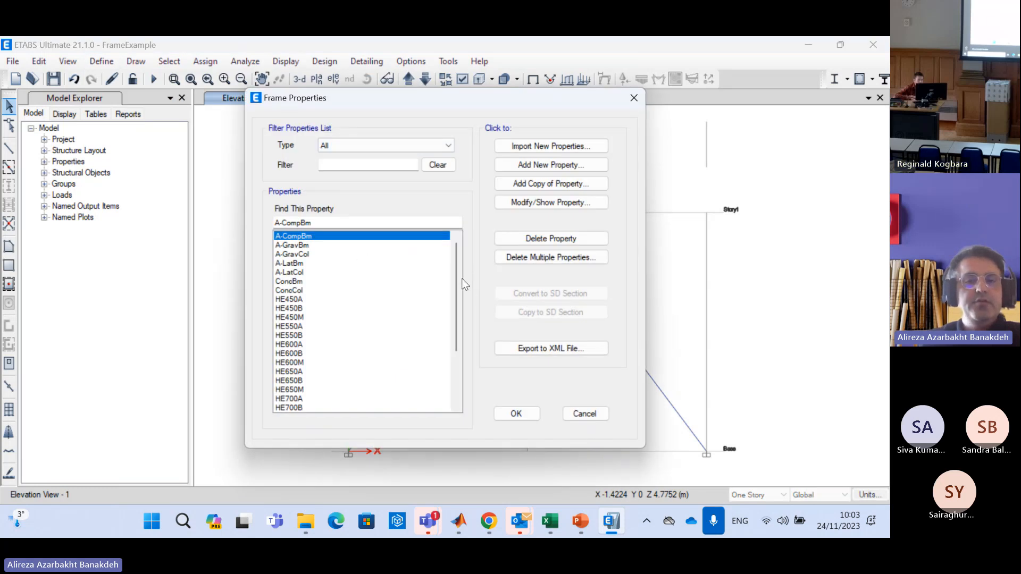
left_click_drag(458, 272, 456, 354)
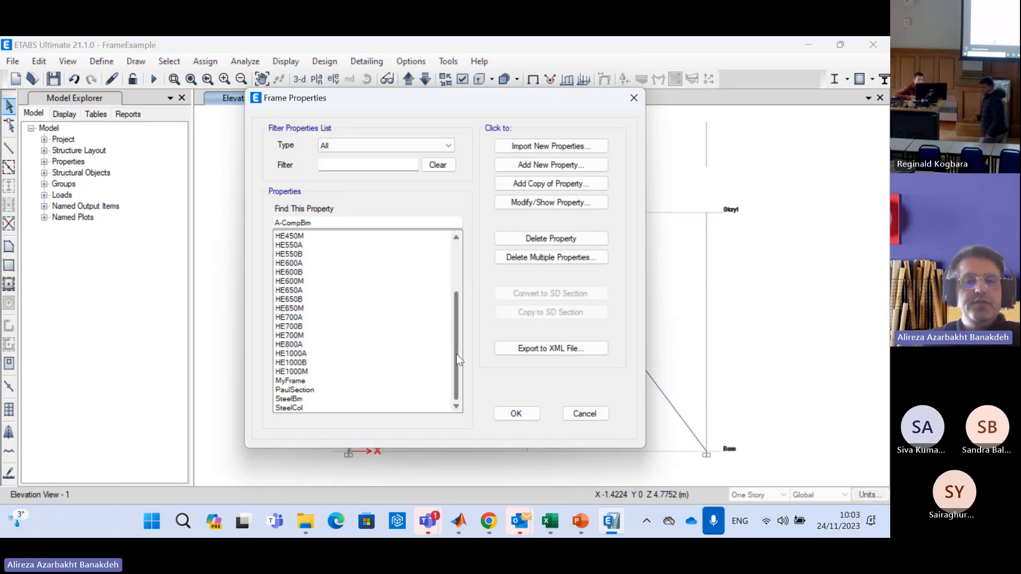
left_click(295, 390)
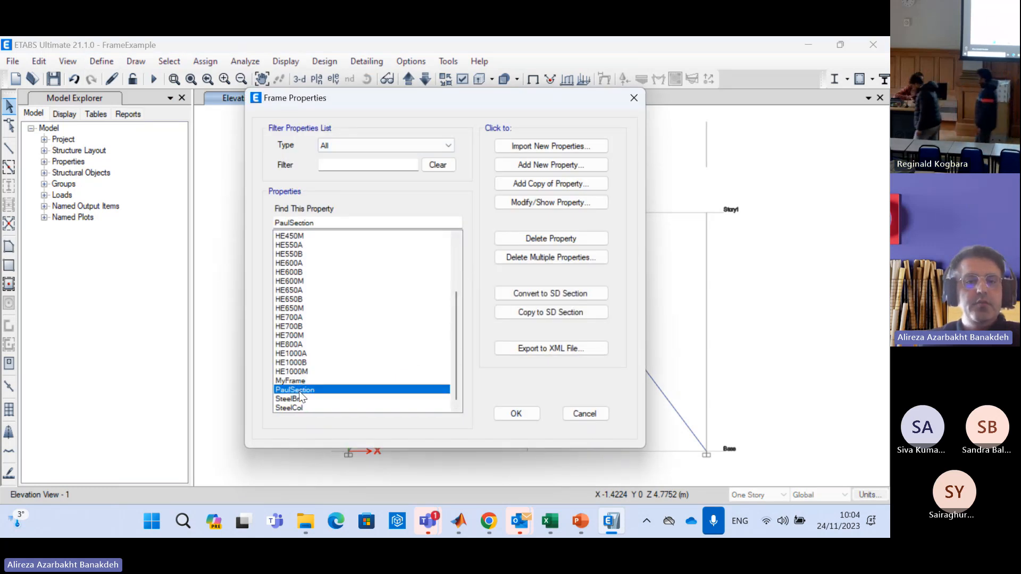
left_click(541, 202)
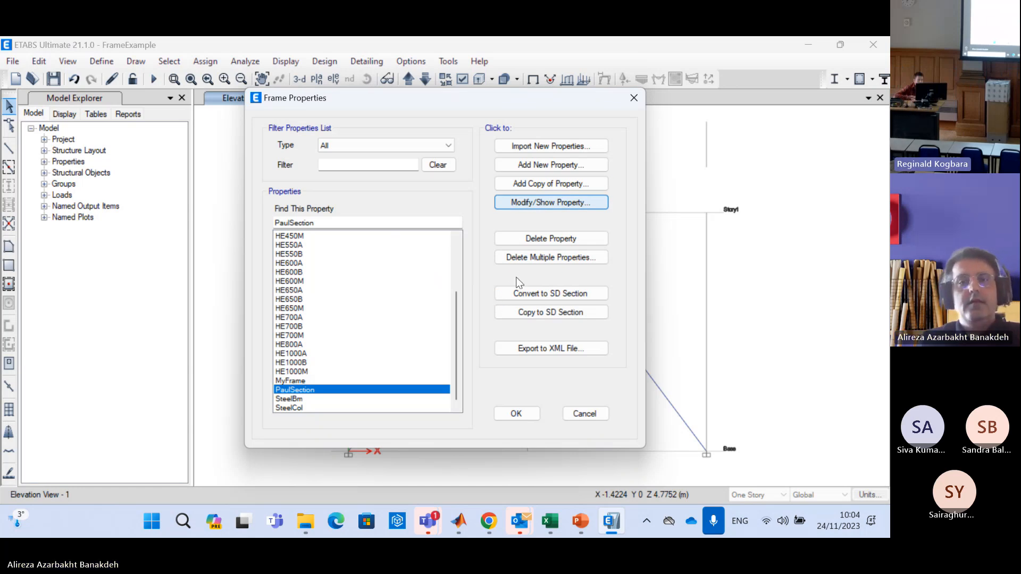
left_click(413, 117)
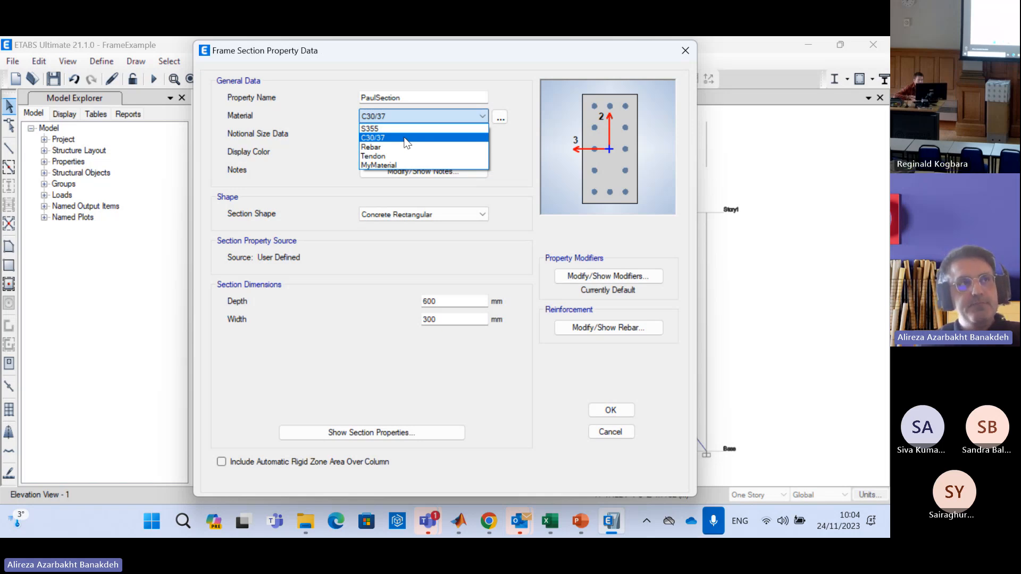
left_click(405, 139)
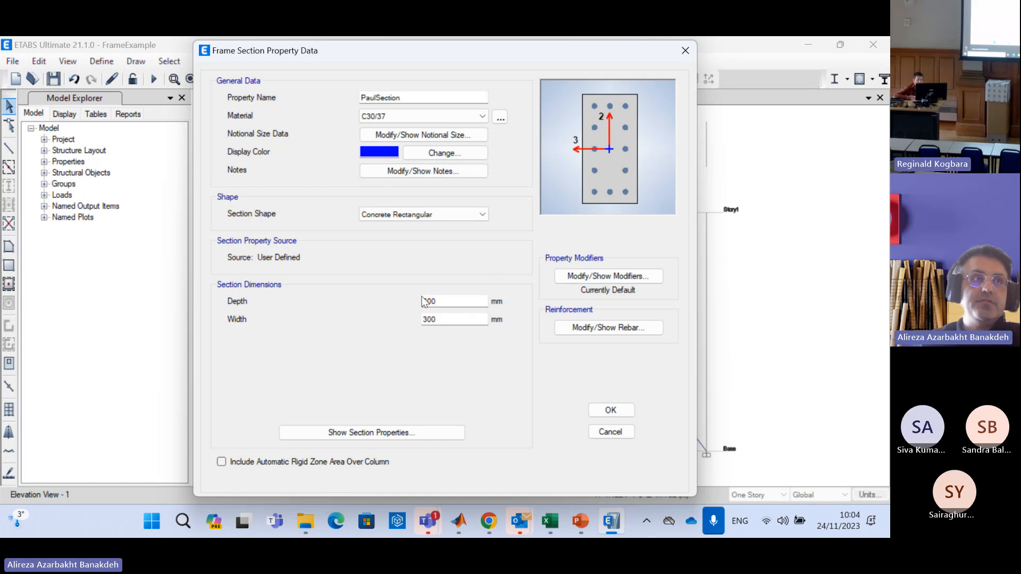
Examine the section's dimensions and calculated properties, and close the frame section definitions without saving
left_click(441, 301)
left_click(452, 320)
left_click(422, 434)
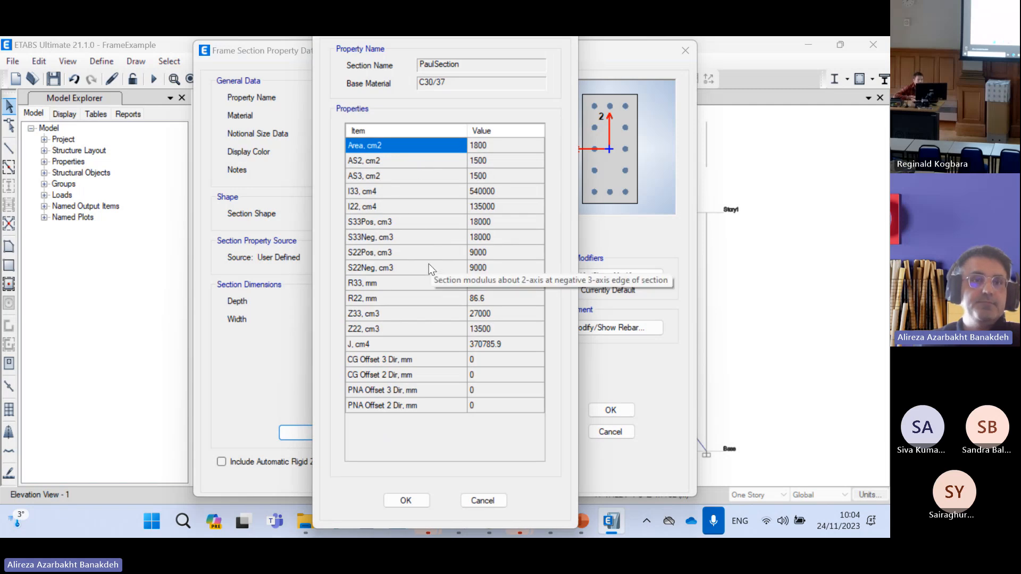
left_click(481, 501)
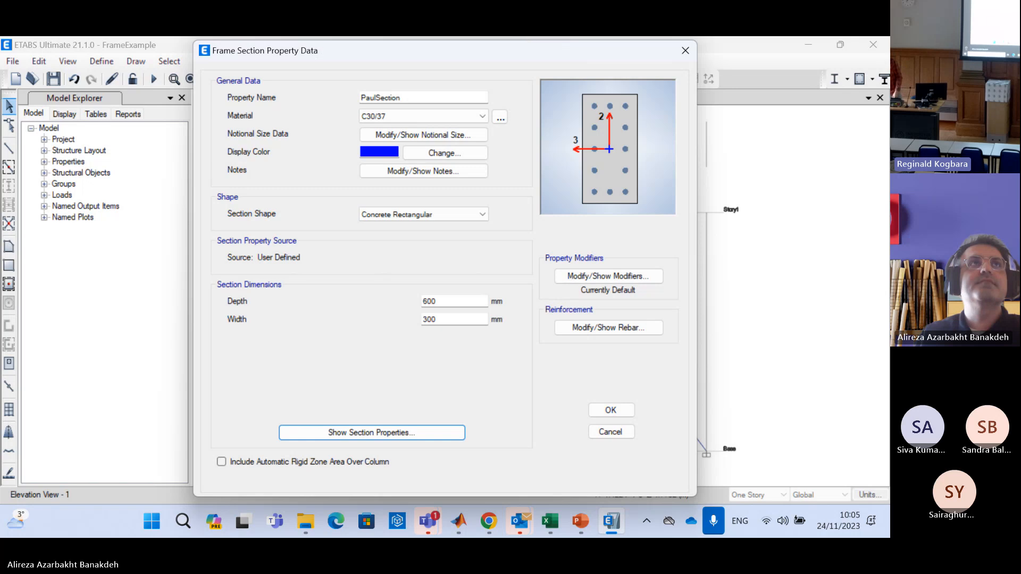
key("ctrl+shift+m")
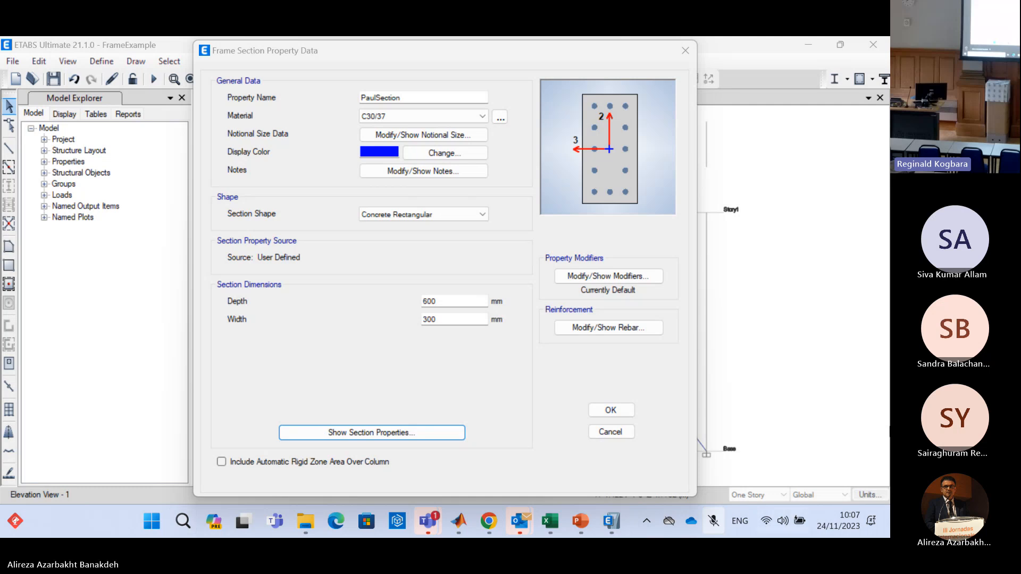
left_click(620, 433)
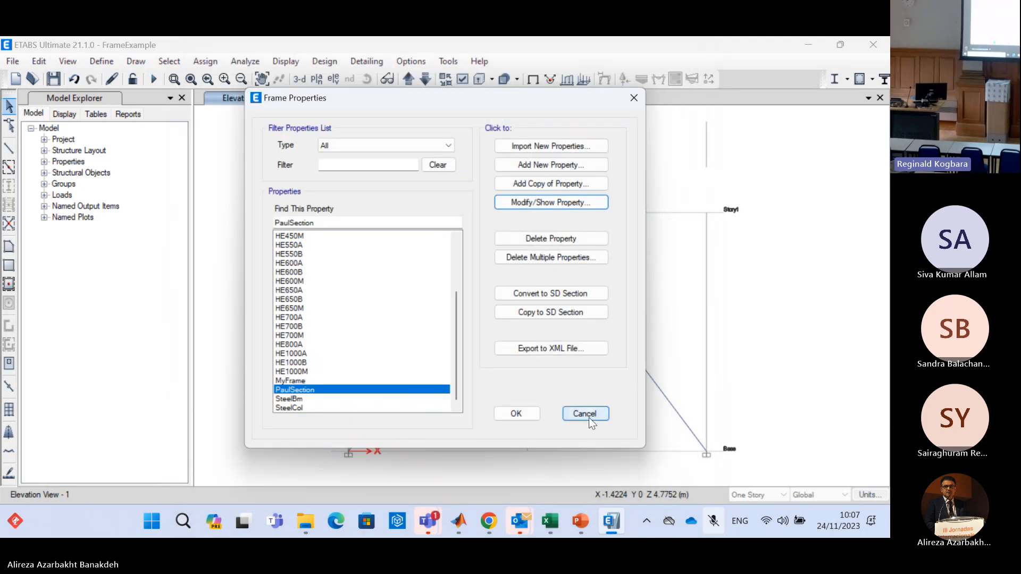
left_click(588, 416)
Switch to Chrome and show the attendance self-registration page with the lecture's QR code
mouse_move(583, 525)
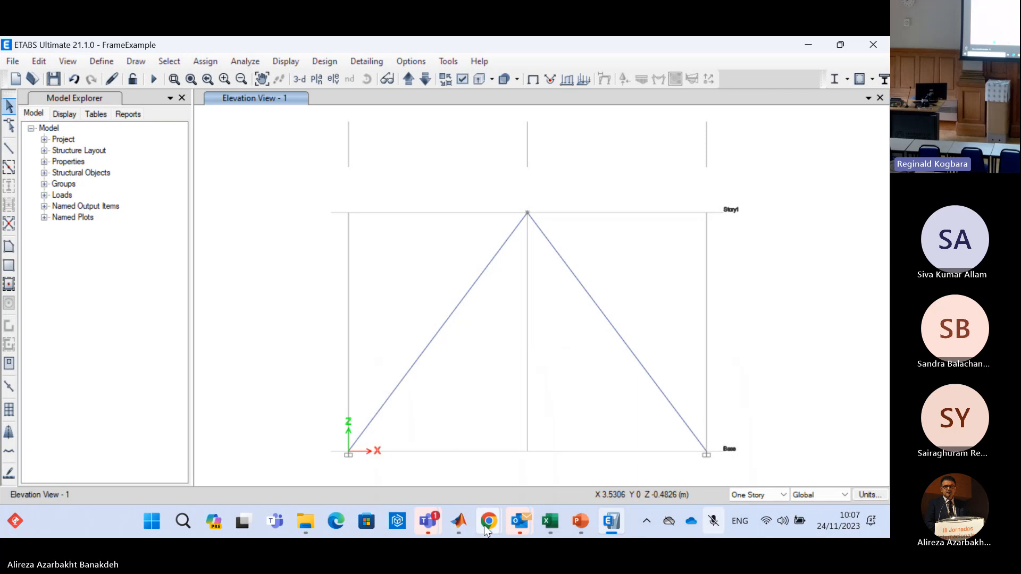
mouse_move(486, 524)
left_click(624, 394)
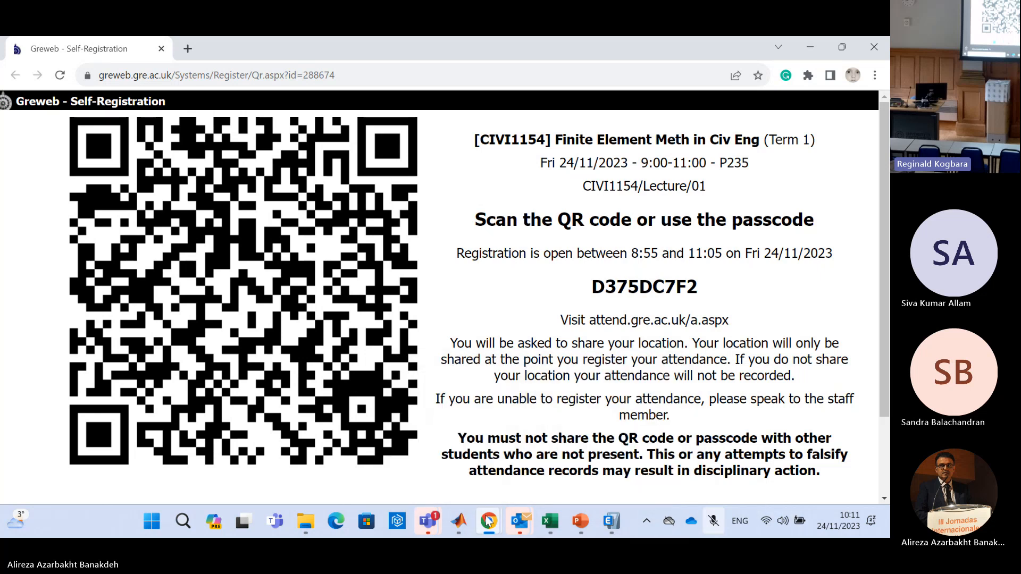
left_click(524, 532)
left_click(478, 433)
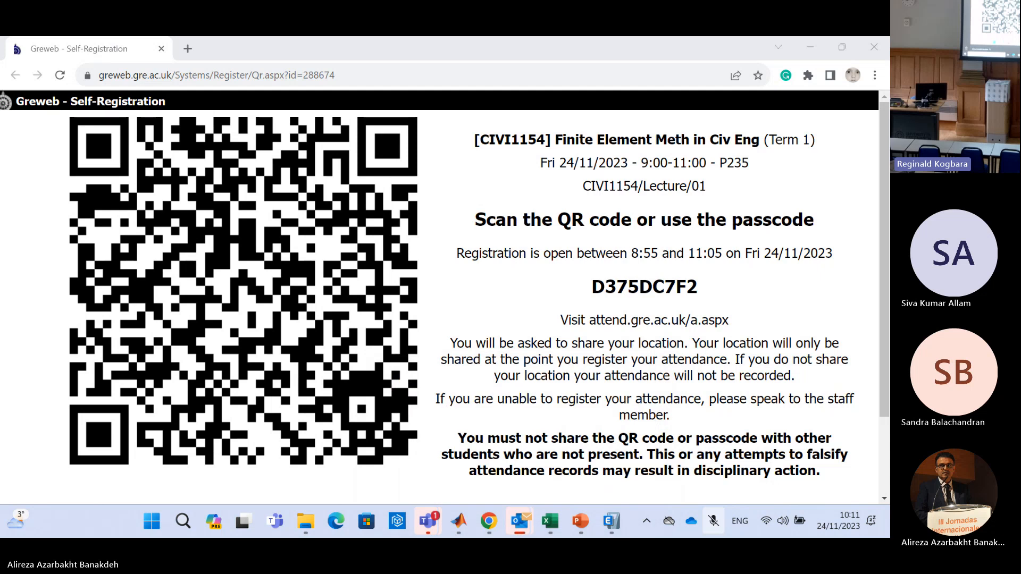
key("alt+Tab")
key("alt+Tab")
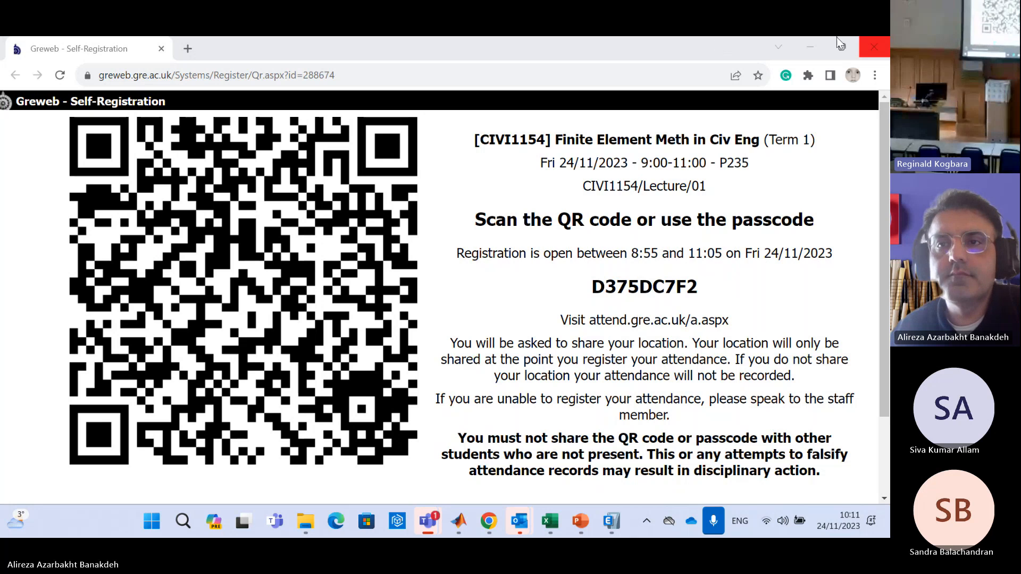
Return to the Ktotal_ sheet of the lecture workbook in Excel and dismiss all calendar reminders
left_click(819, 46)
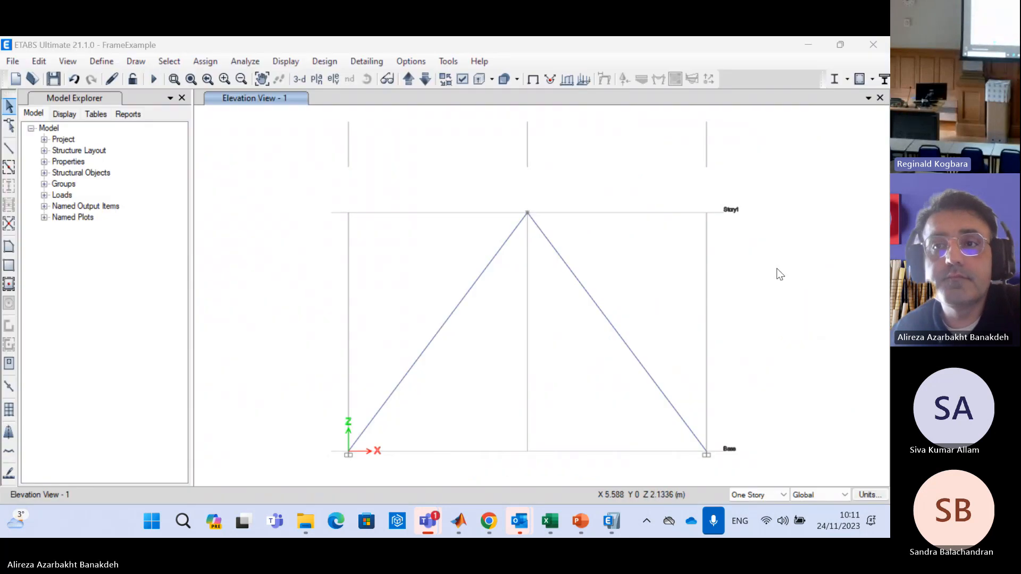
left_click(811, 43)
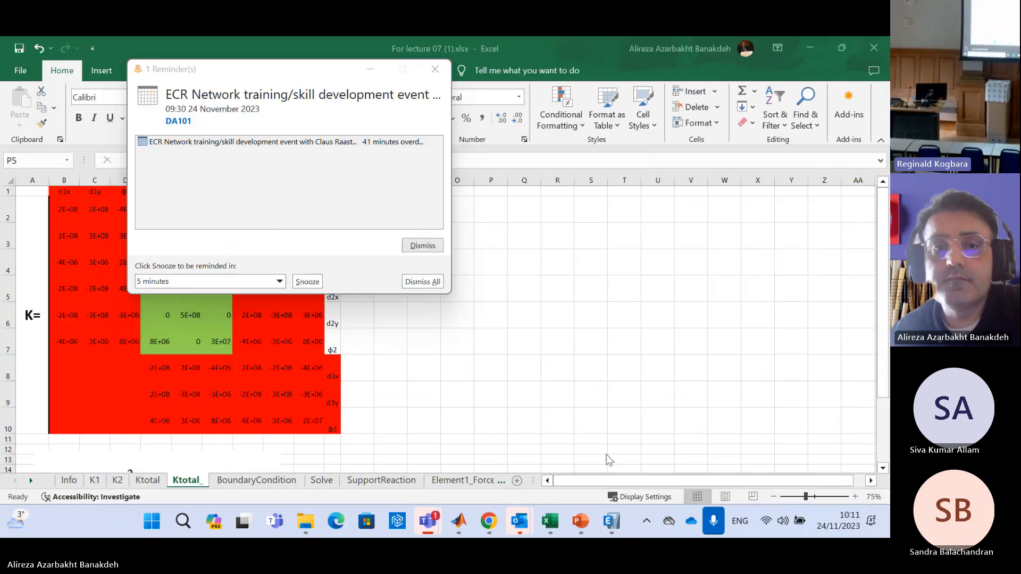
left_click(432, 282)
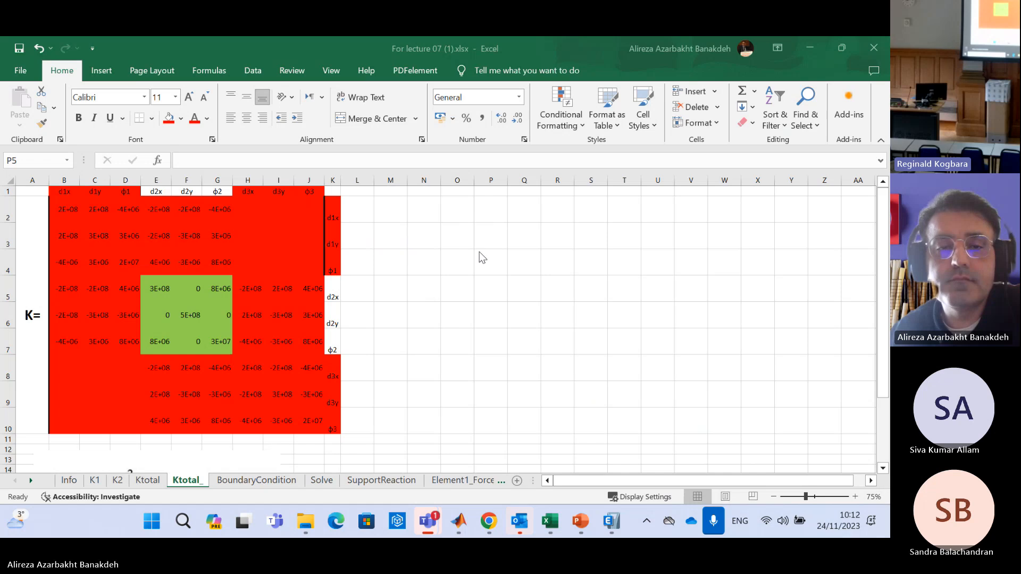
left_click(480, 287)
left_click(550, 282)
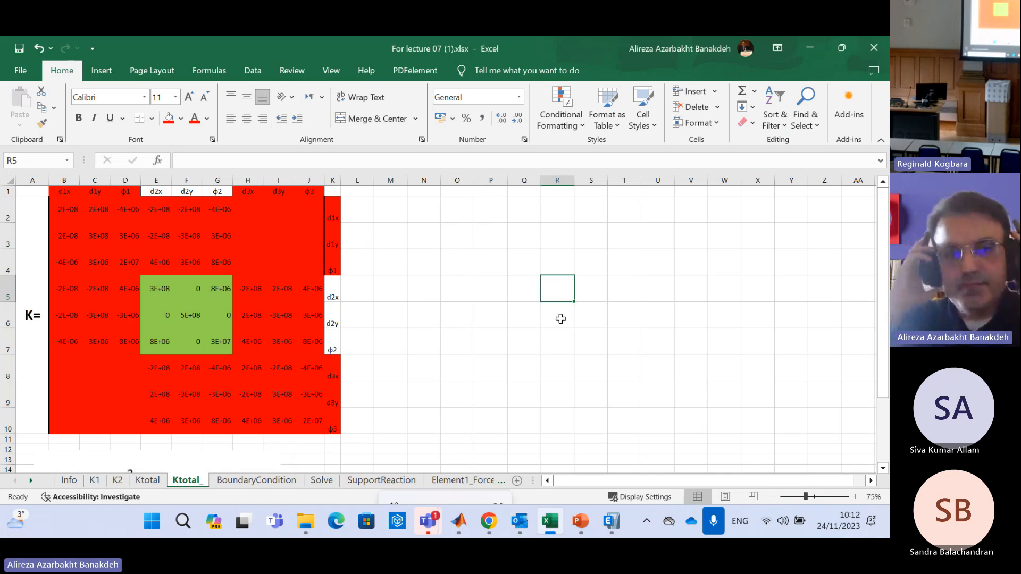
Compare the reduced 3x3 stiffness matrix in B2:D4 of the Solve sheet with the Ktotal_ and BoundaryCondition sheets
key("XF86AudioRaiseVolume")
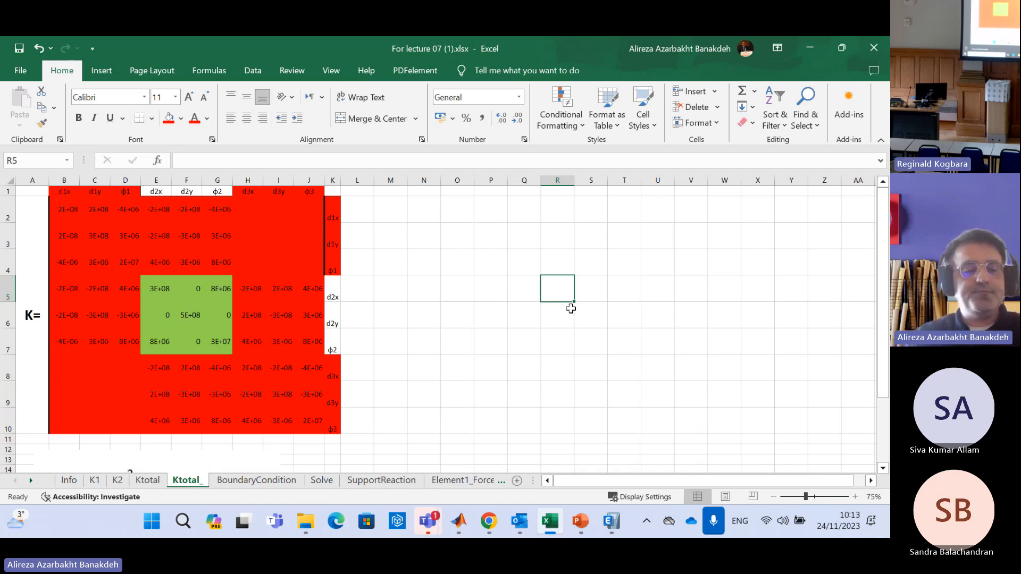
left_click(488, 315)
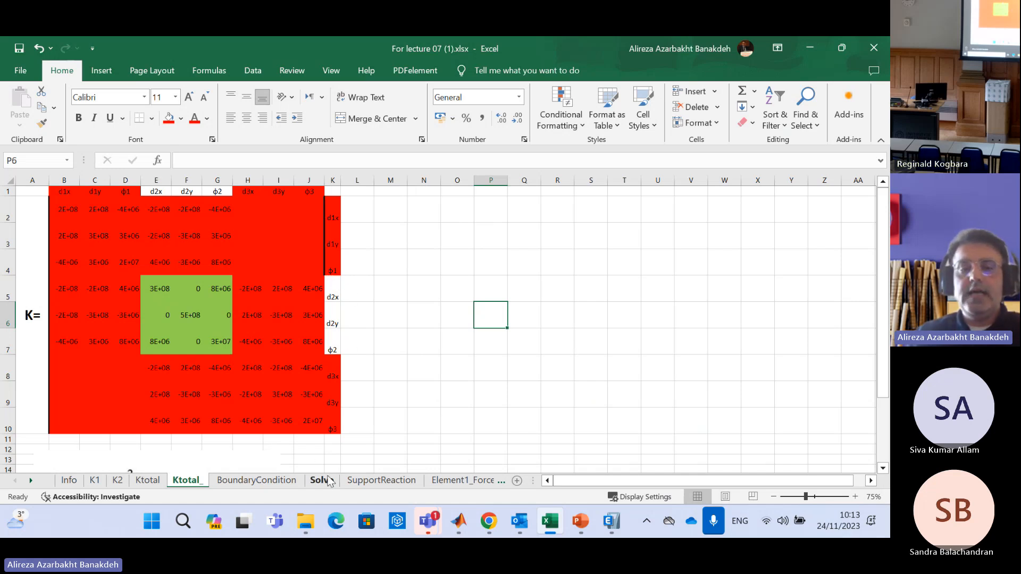
left_click(270, 480)
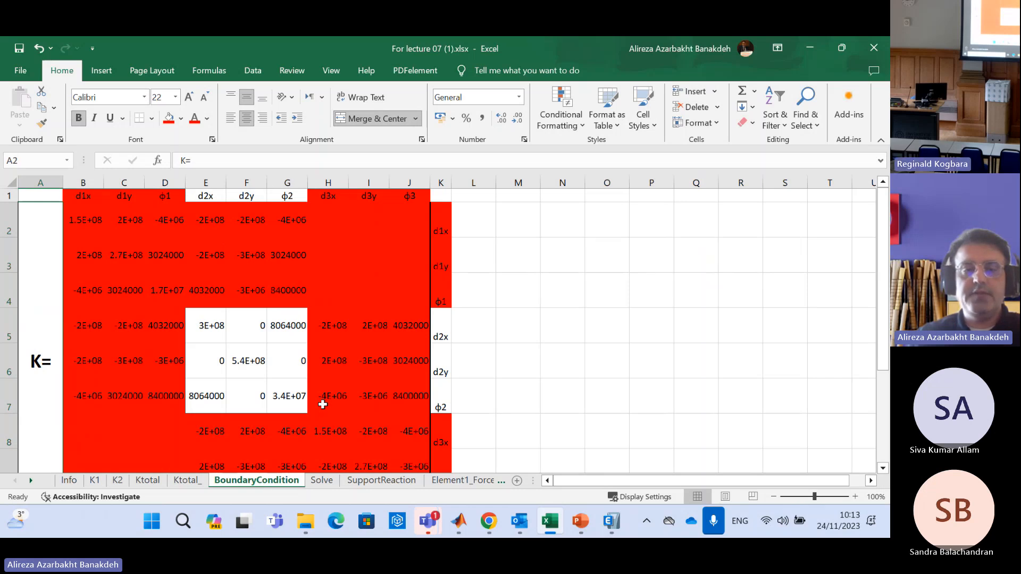
left_click(322, 480)
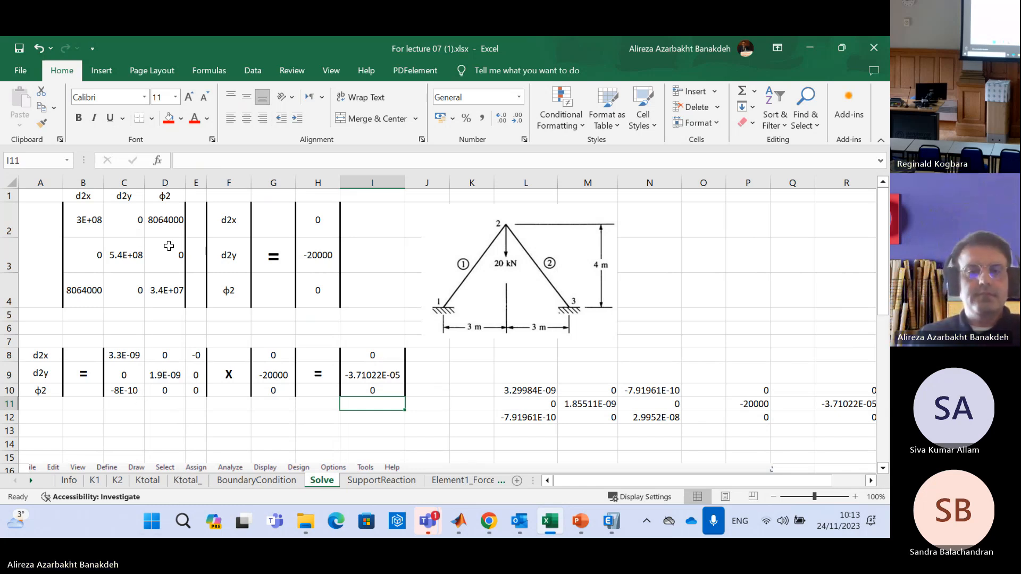
left_click_drag(88, 213, 163, 289)
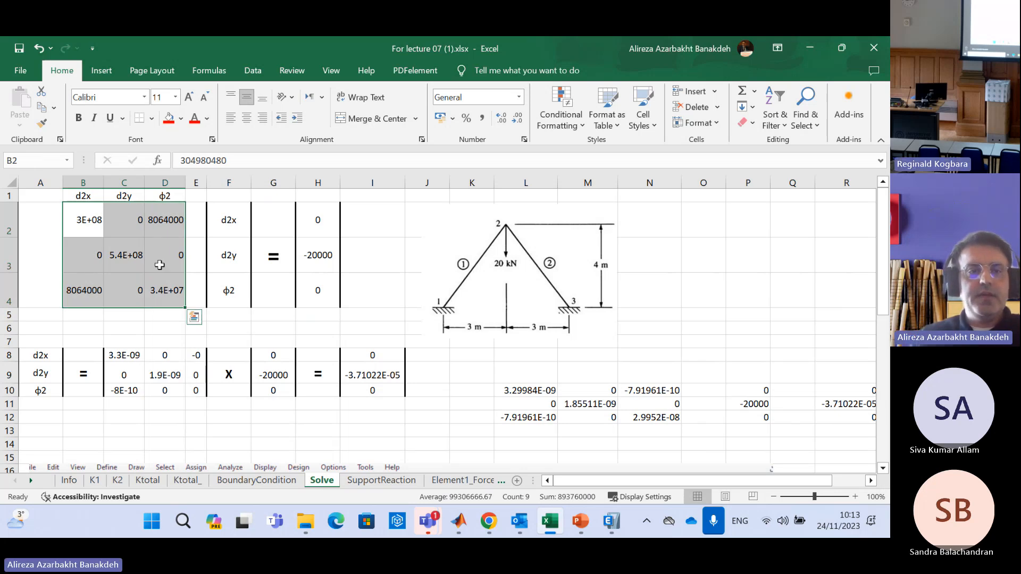
left_click(187, 481)
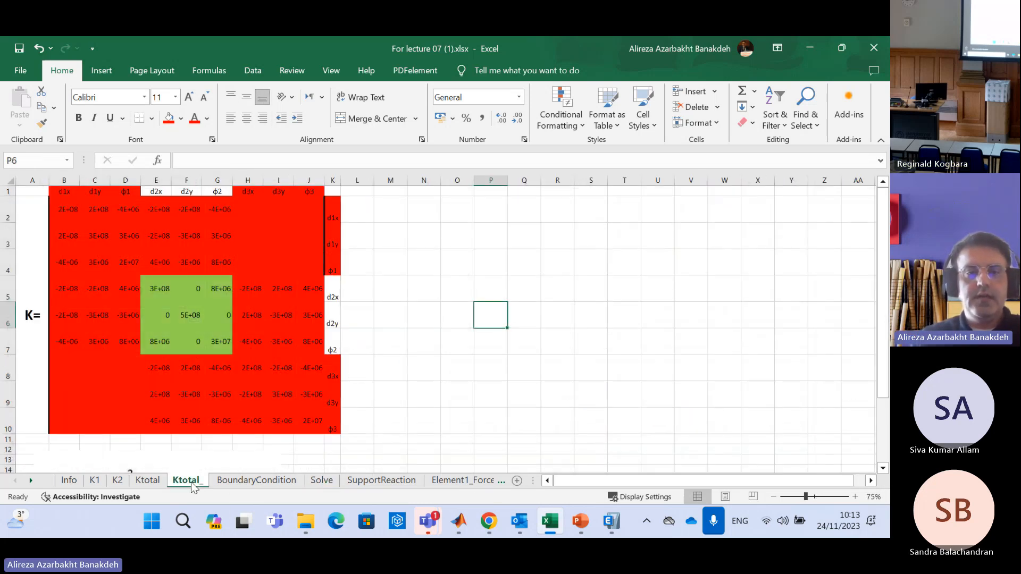
left_click(322, 480)
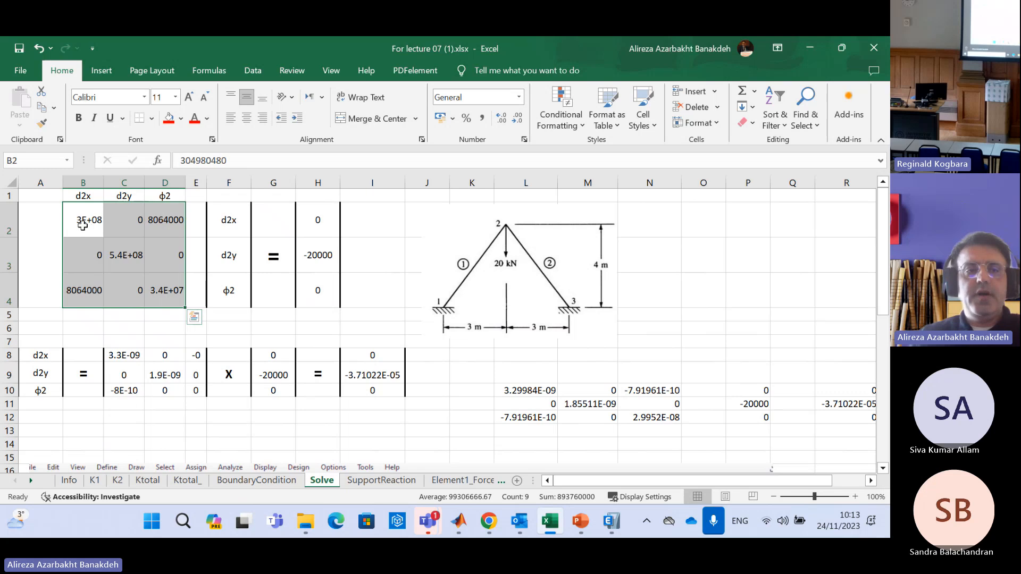
Examine the displacement vector in F2:F4 and the force vector in H2:H4 of the reduced equation
left_click_drag(237, 221, 238, 290)
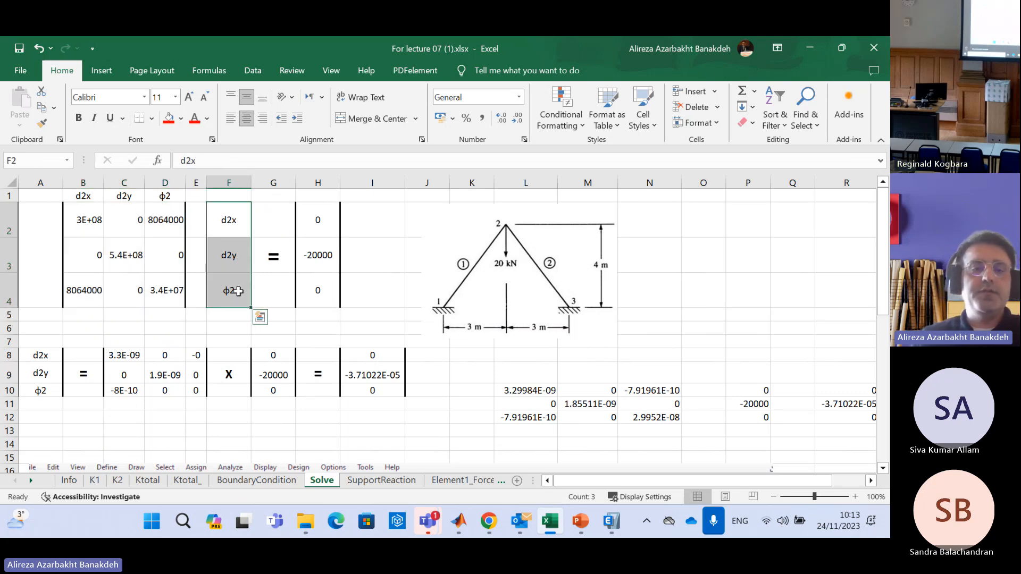
left_click(275, 258)
left_click_drag(319, 212, 317, 291)
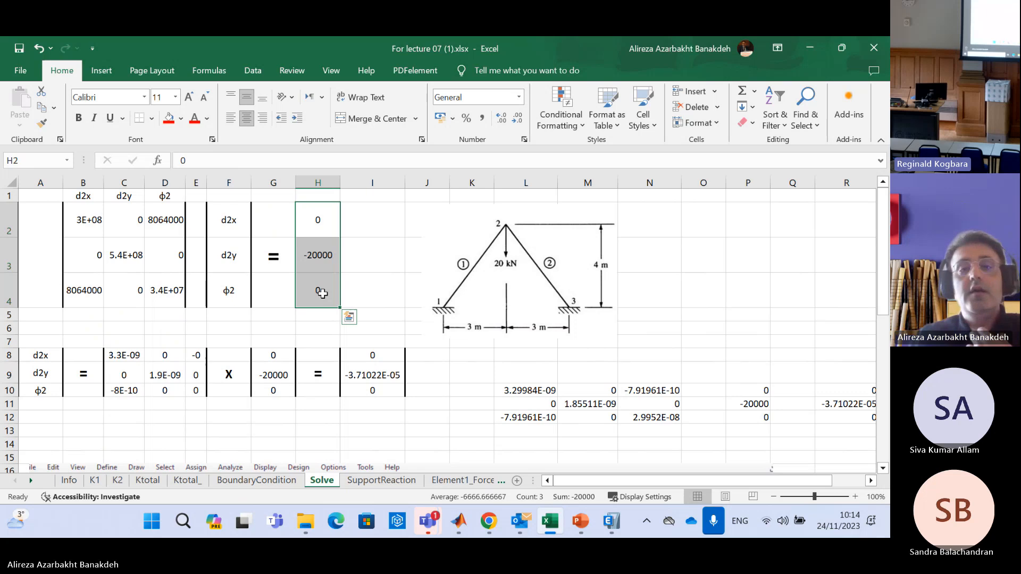
Label the force vector rows F2x, F2y and M2 in I2:I4 and centre the labels horizontally
key("Right")
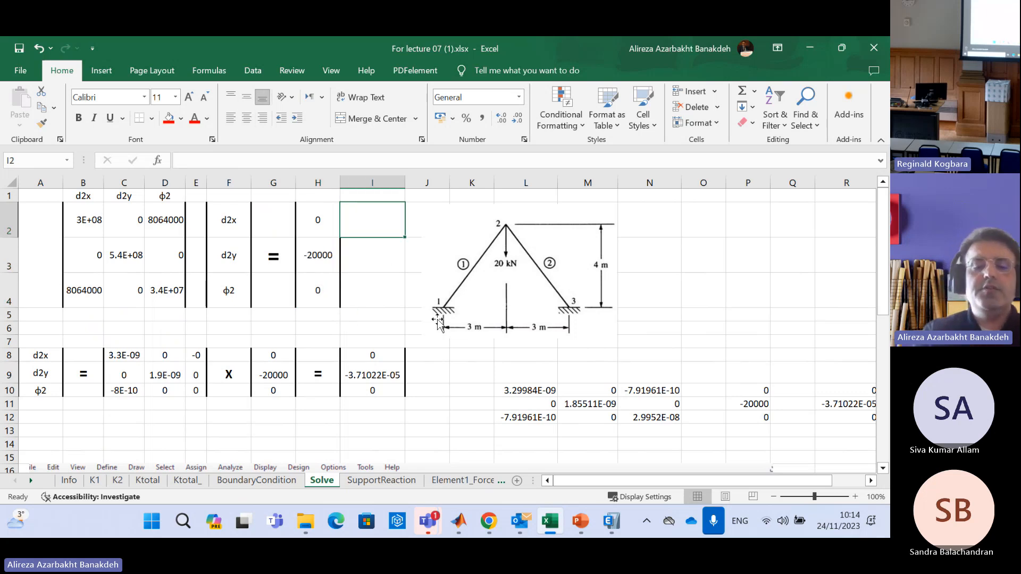
type("F2x")
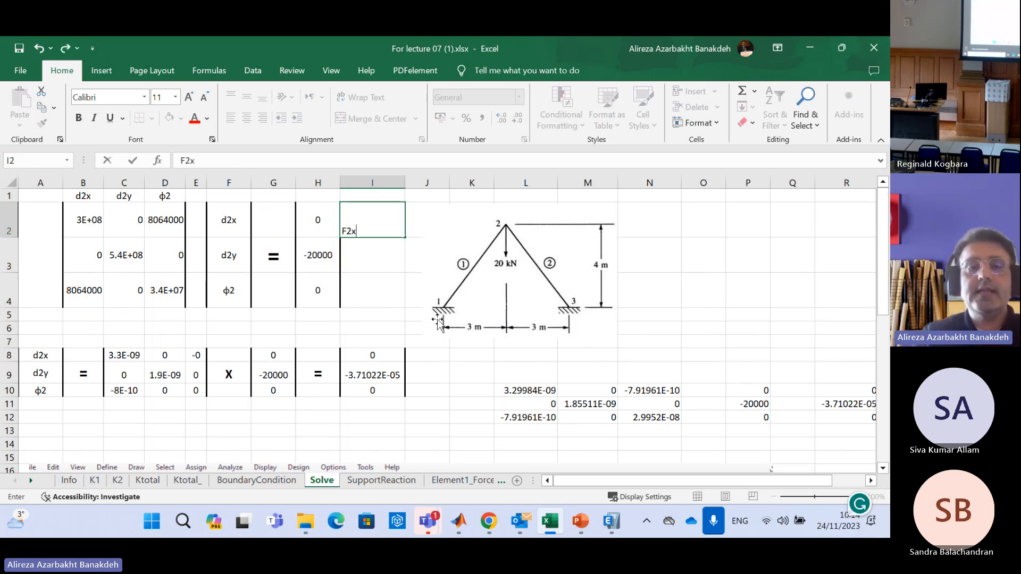
key("Return")
type("F3")
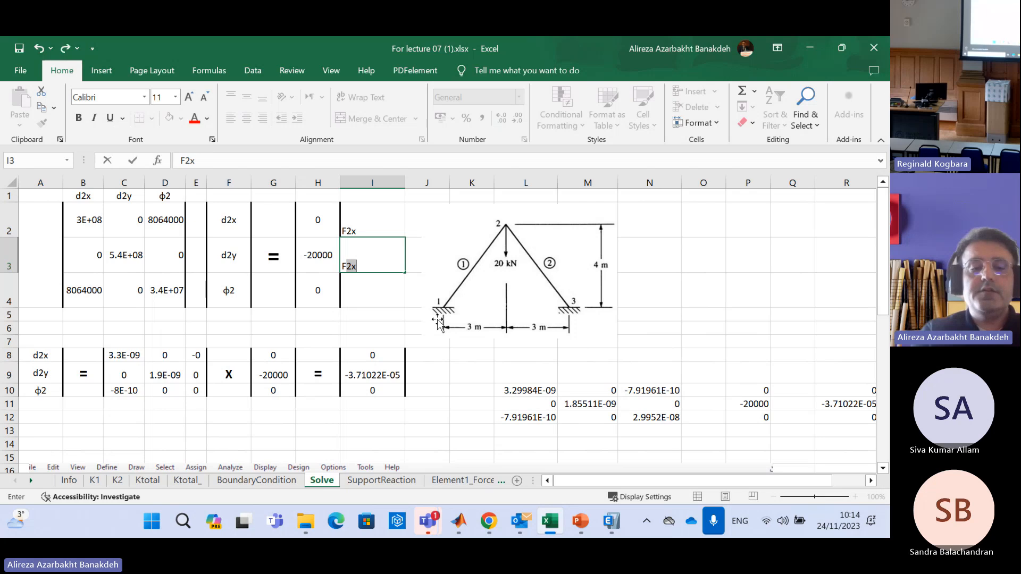
key("BackSpace")
type("2y")
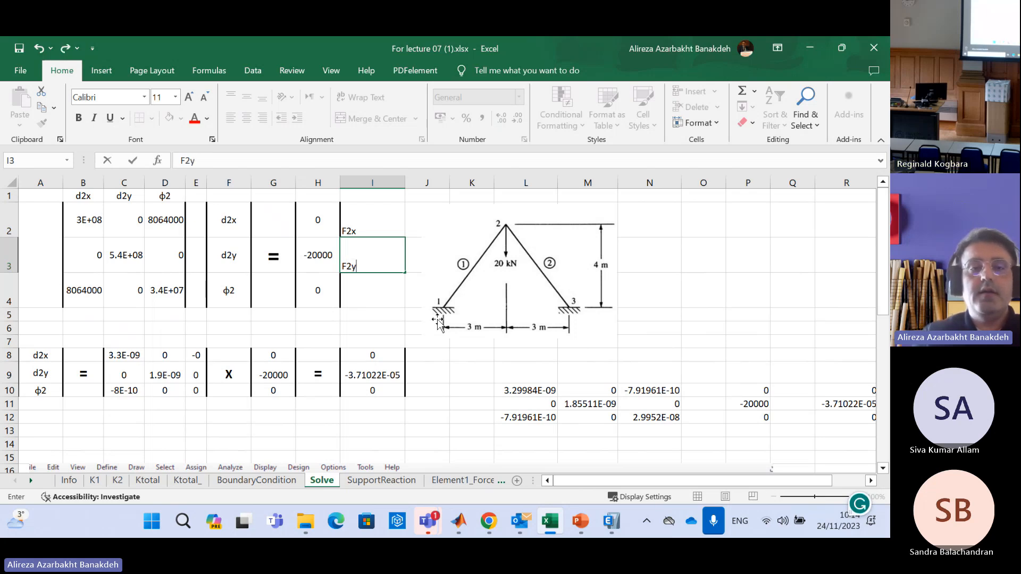
key("Return")
type("M2")
key("Return")
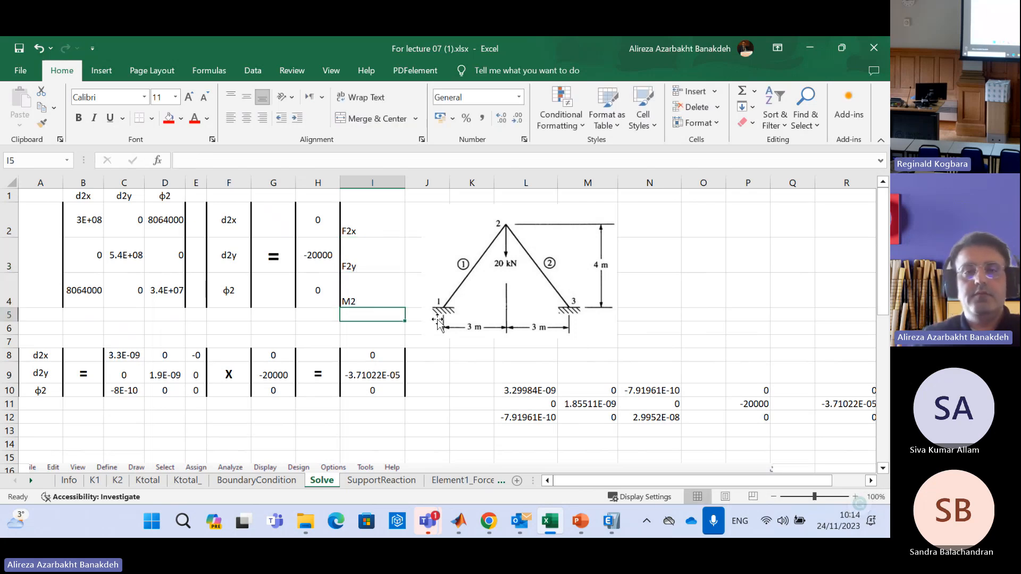
left_click_drag(374, 223, 378, 292)
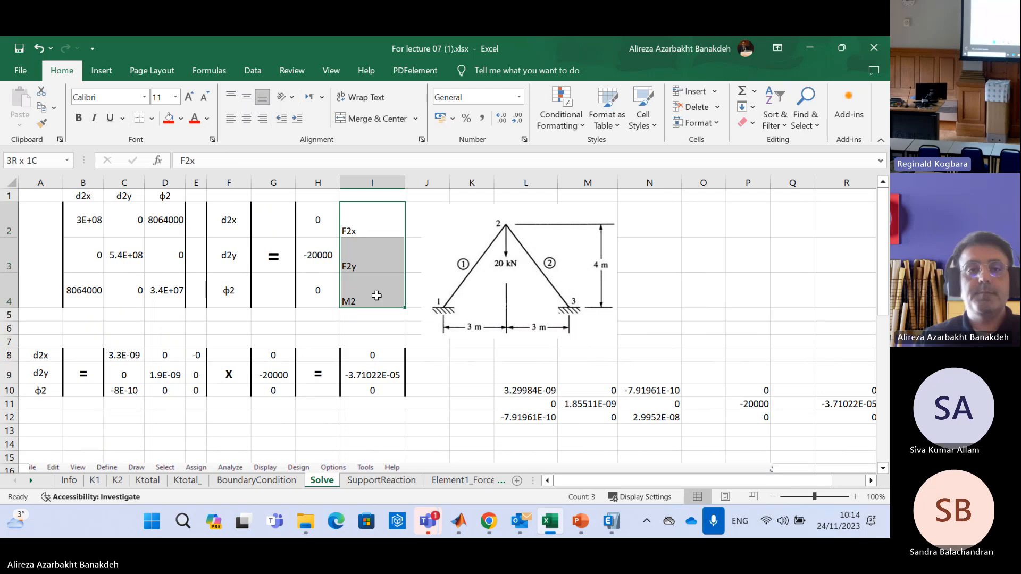
left_click(246, 118)
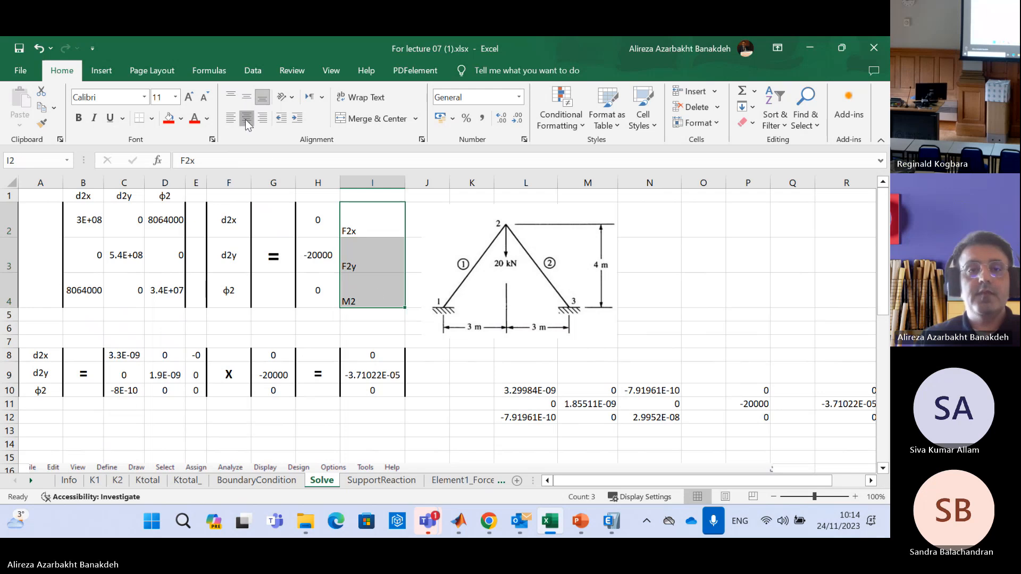
Relate the F2x and F2y entries to the frame diagram on slide 3 of Lecture07_Frames_ETABS.pptx in PowerPoint, and return to Excel
left_click(366, 226)
left_click(326, 221)
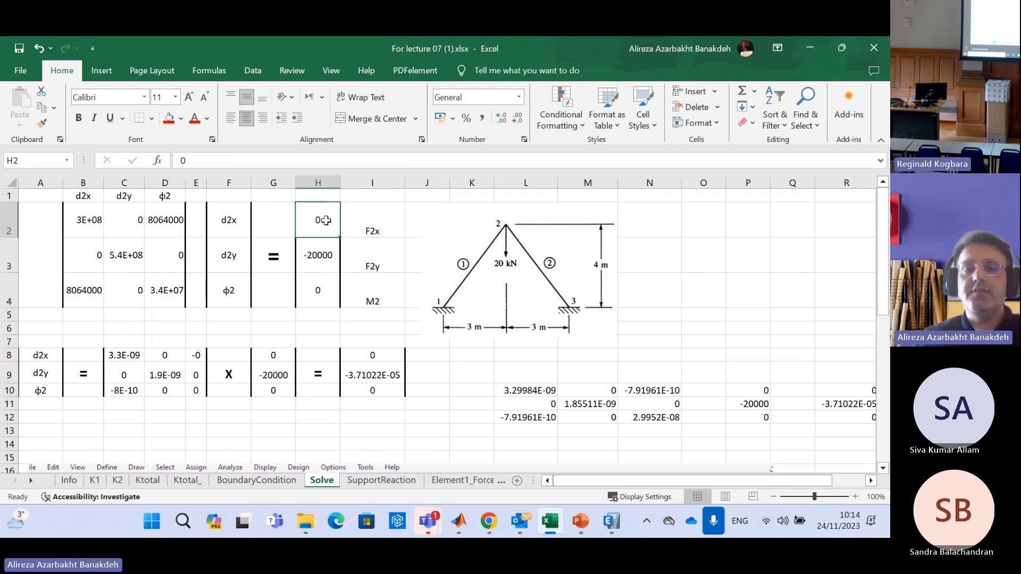
left_click(371, 227)
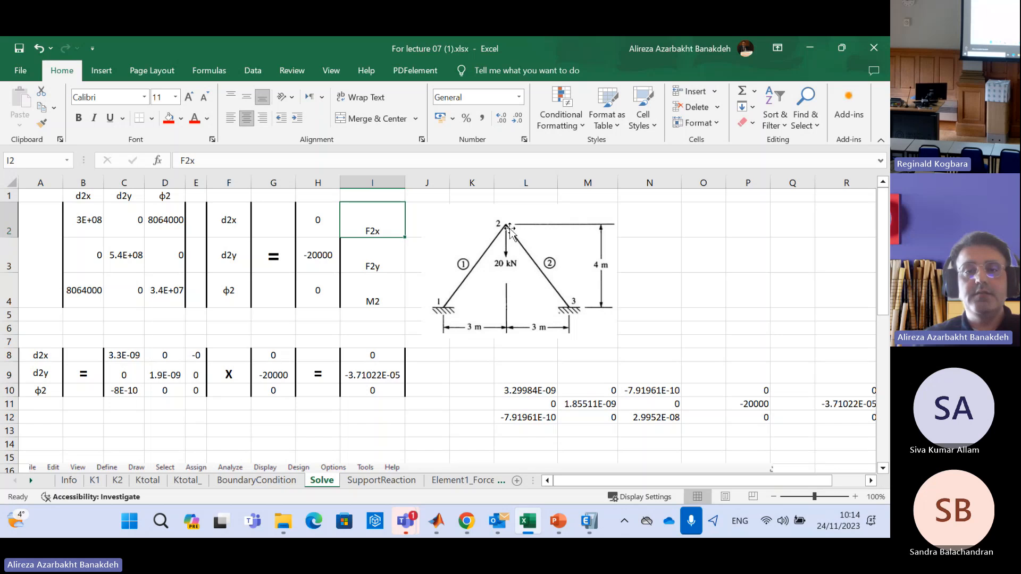
left_click(375, 263)
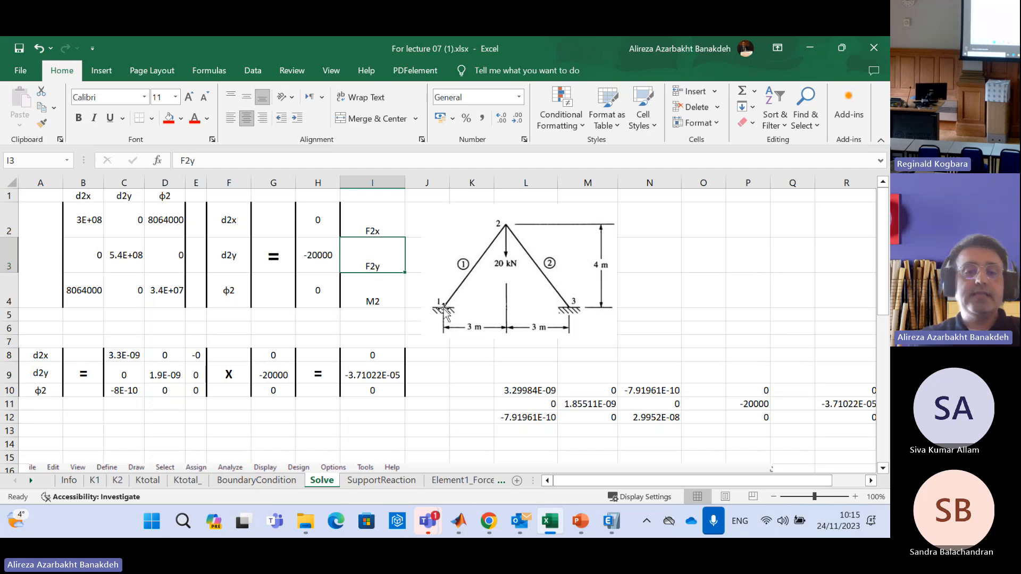
mouse_move(585, 529)
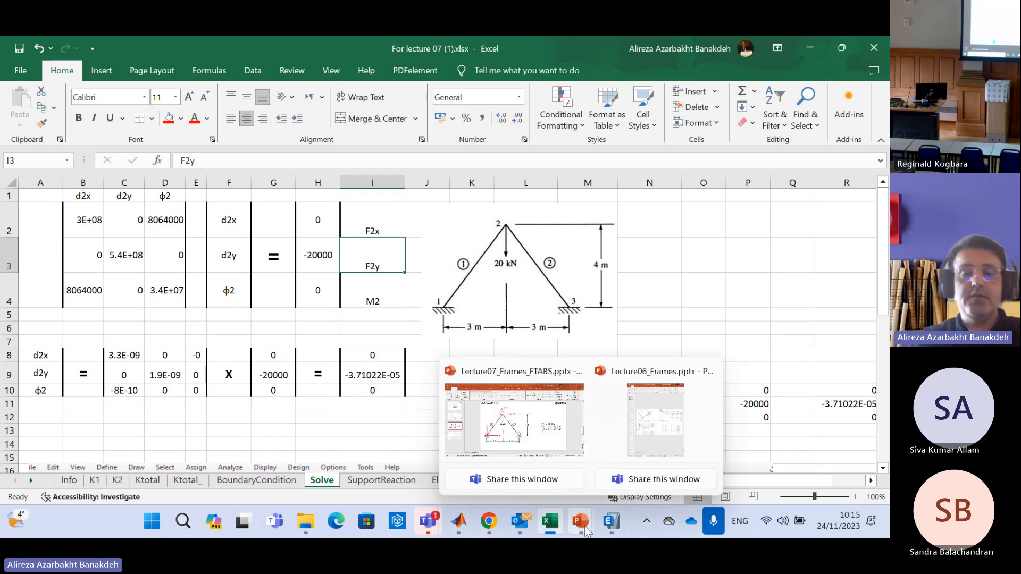
left_click(521, 437)
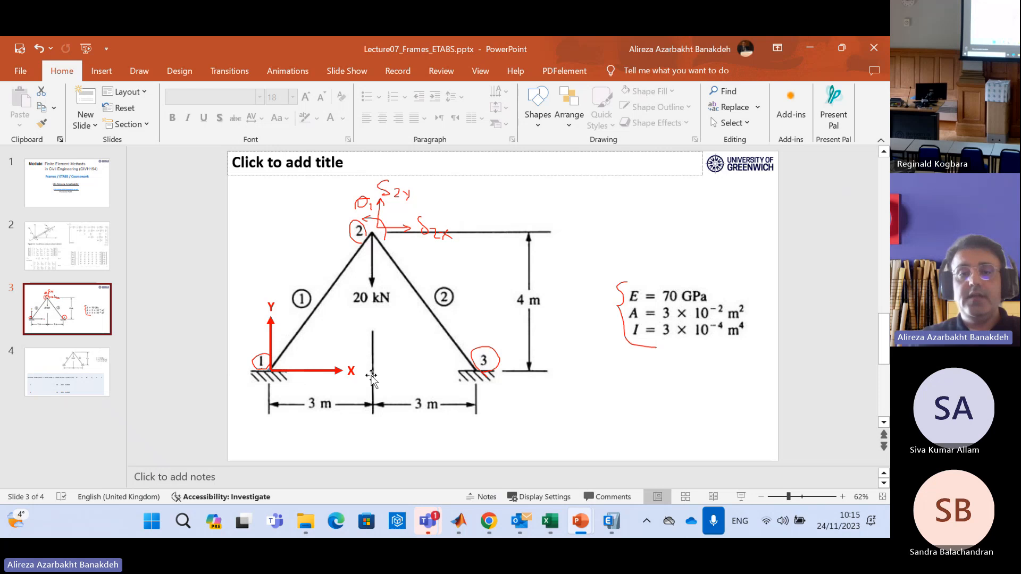
left_click(810, 49)
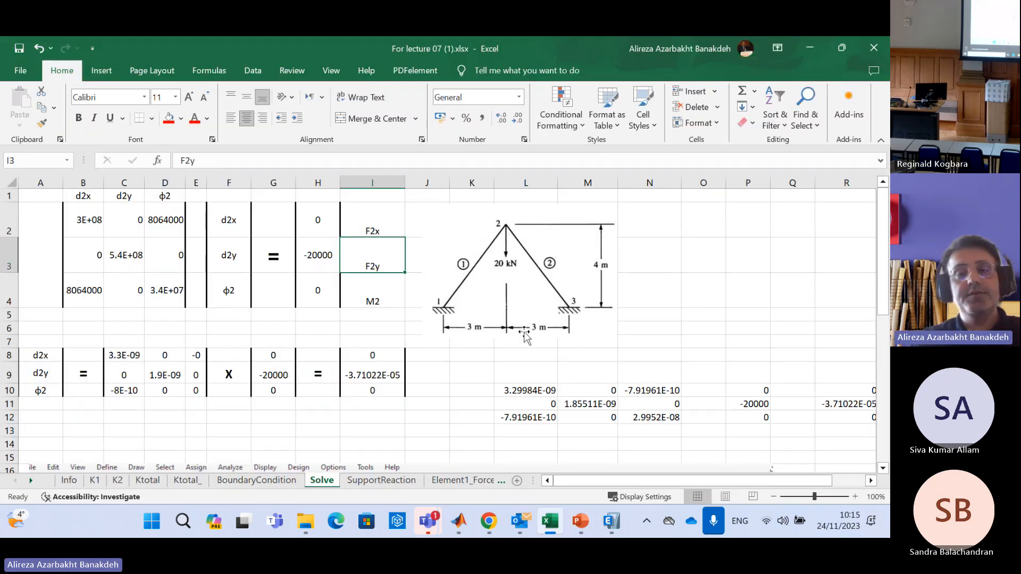
Enter 0 for the M2 moment in H4, review the frame slide in PowerPoint again, and return to the Solve sheet
left_click(368, 294)
left_click(317, 292)
type("0")
left_click(353, 291)
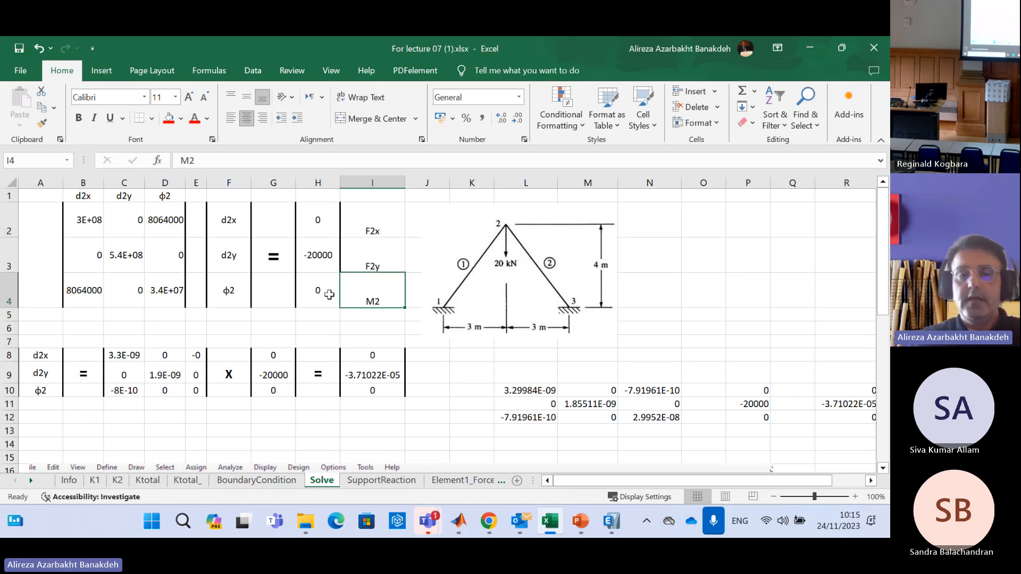
mouse_move(559, 528)
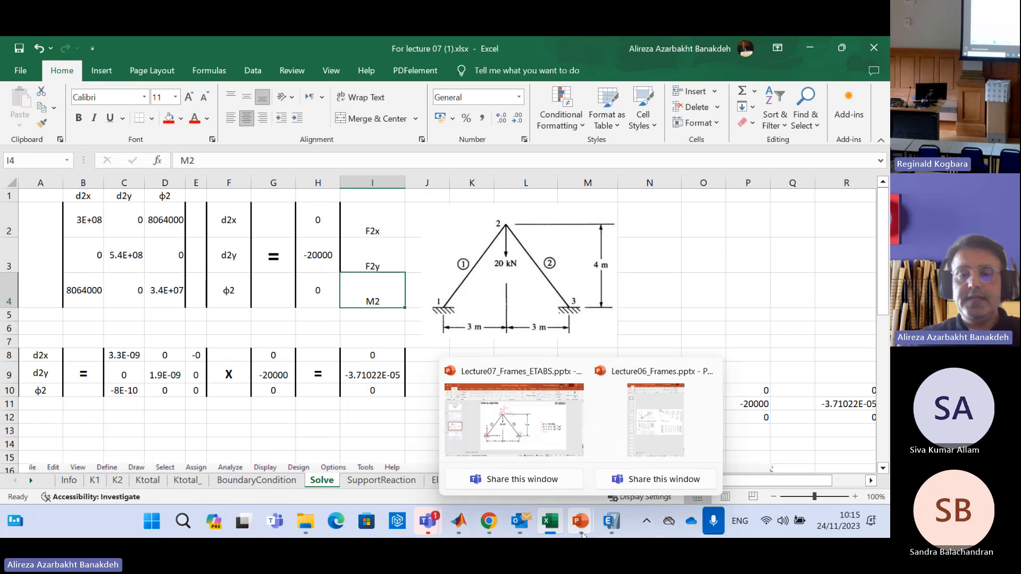
left_click(532, 437)
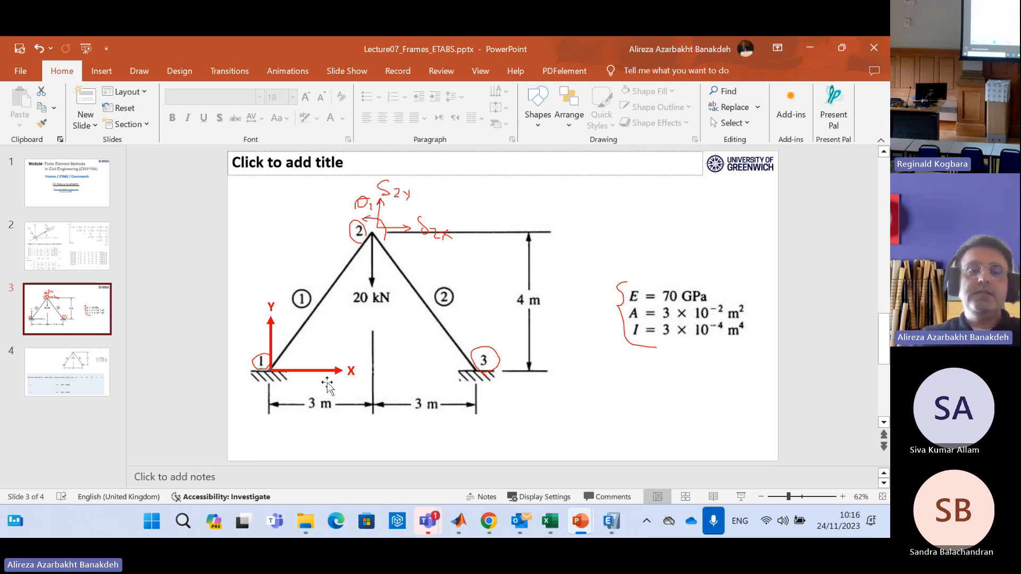
left_click(811, 49)
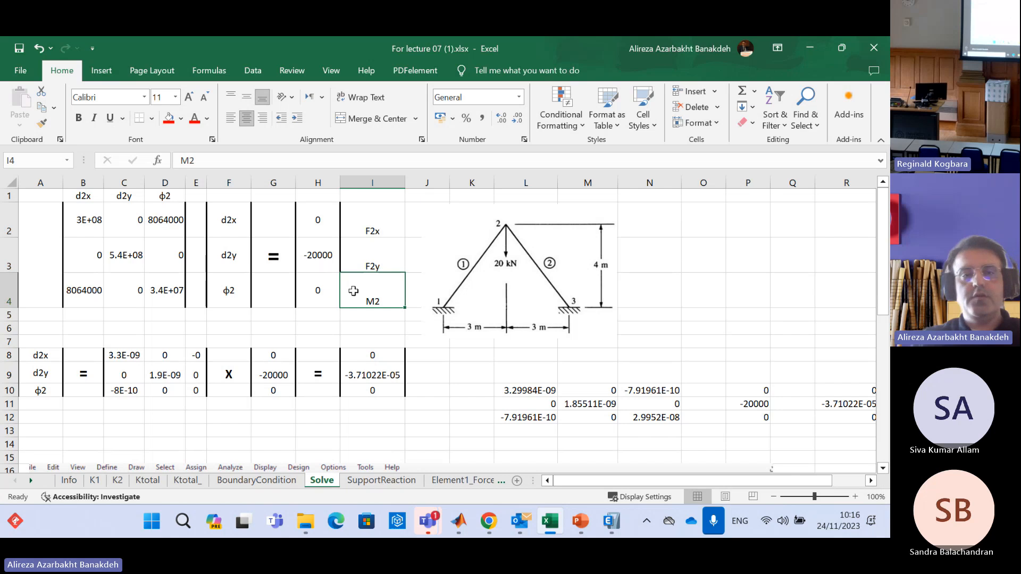
Examine the reduced system's stiffness matrix, force vector and unknown displacements, and the inverse matrix in the solution rows below
left_click_drag(87, 215, 330, 290)
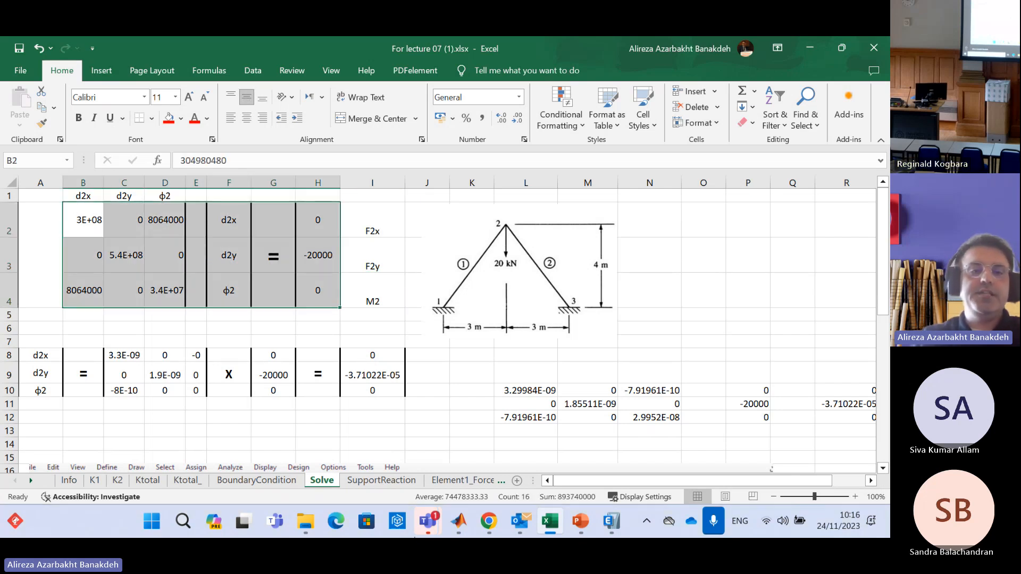
left_click(702, 261)
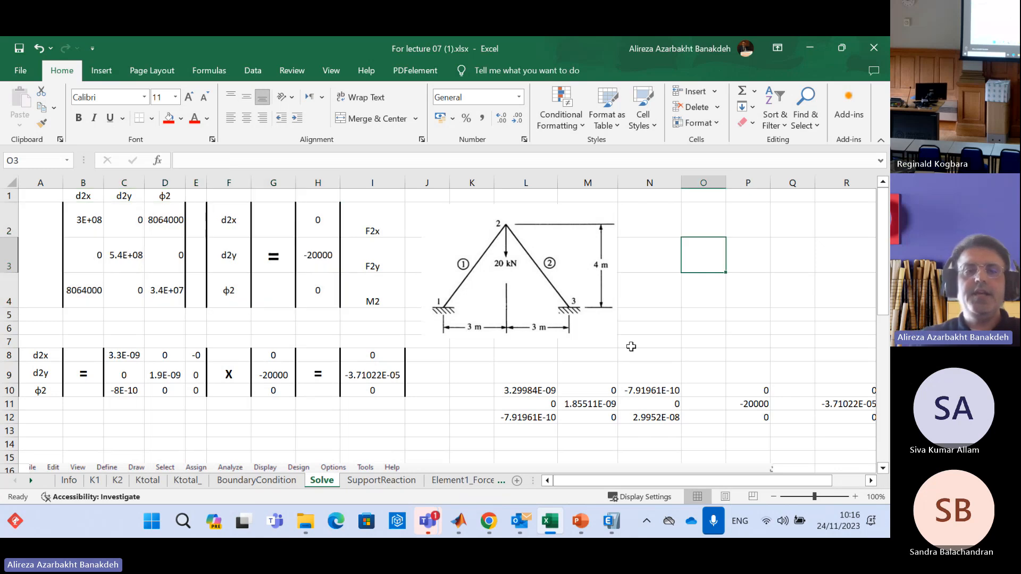
left_click(80, 217)
left_click_drag(81, 217, 153, 288)
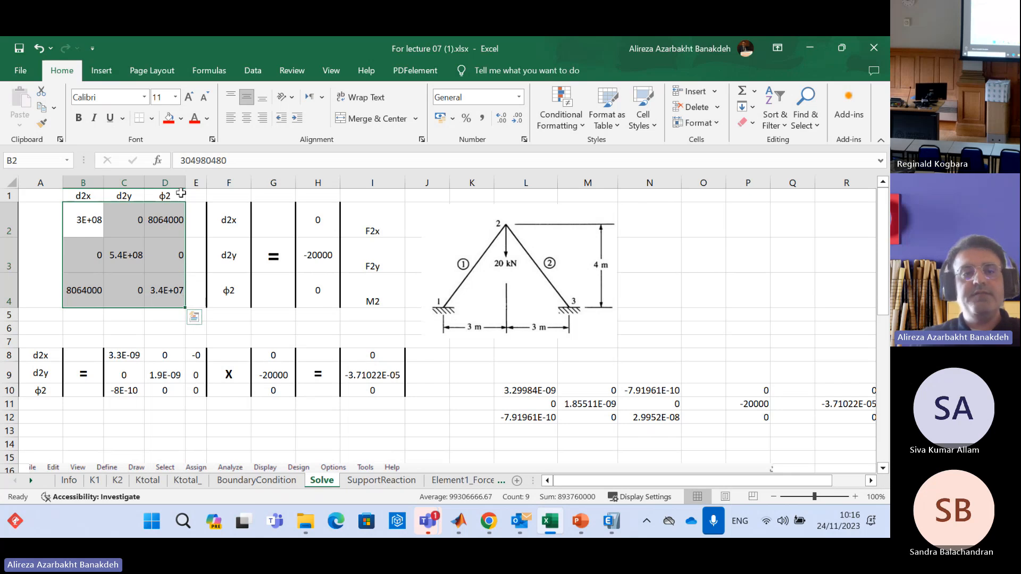
left_click_drag(313, 226, 314, 290)
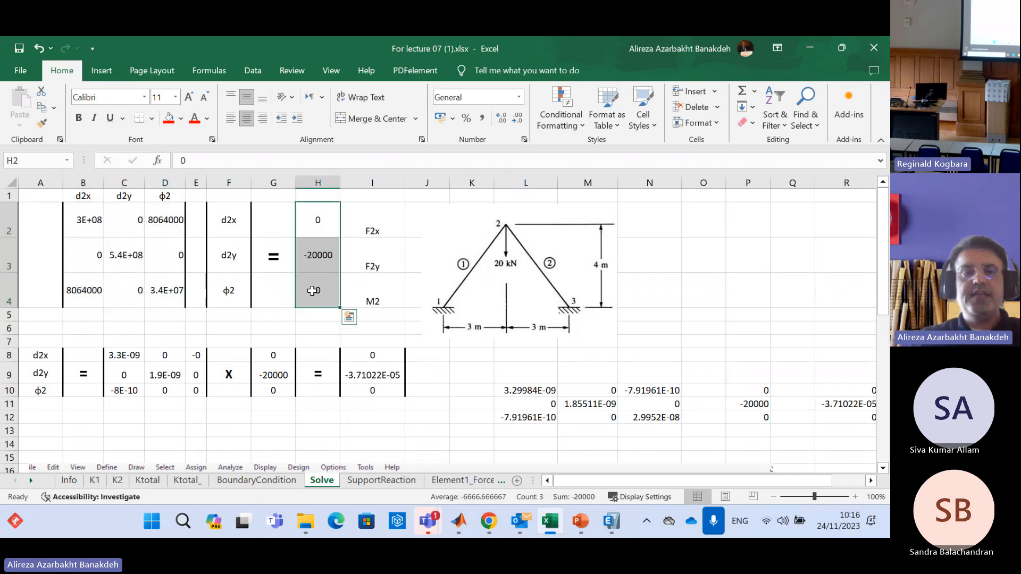
left_click_drag(216, 218, 223, 287)
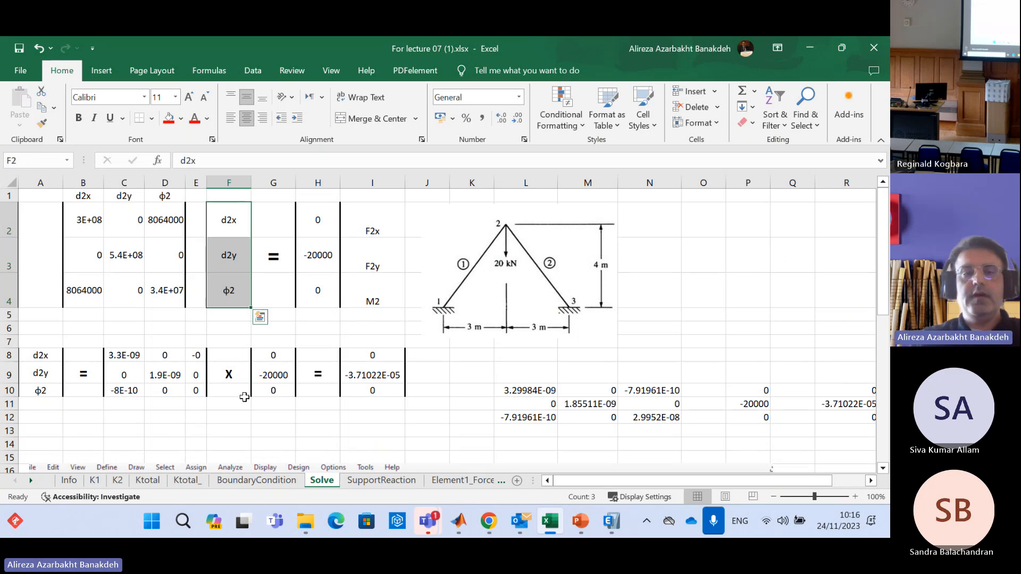
left_click_drag(192, 357, 136, 392)
left_click(273, 444)
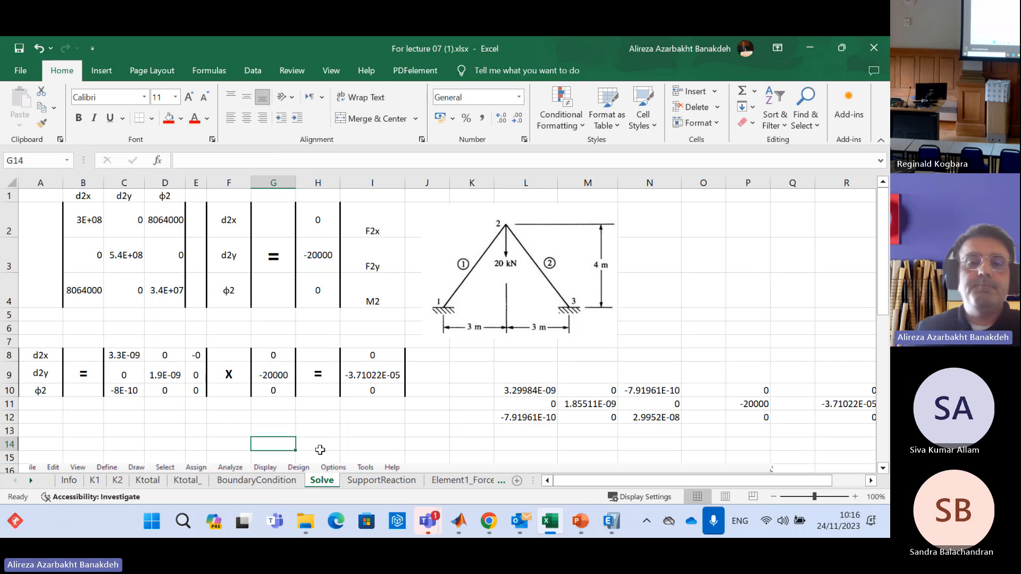
Clear the existing MINVERSE array by emptying L9:N14, and shift the frame picture slightly up and to the right
left_click(549, 387)
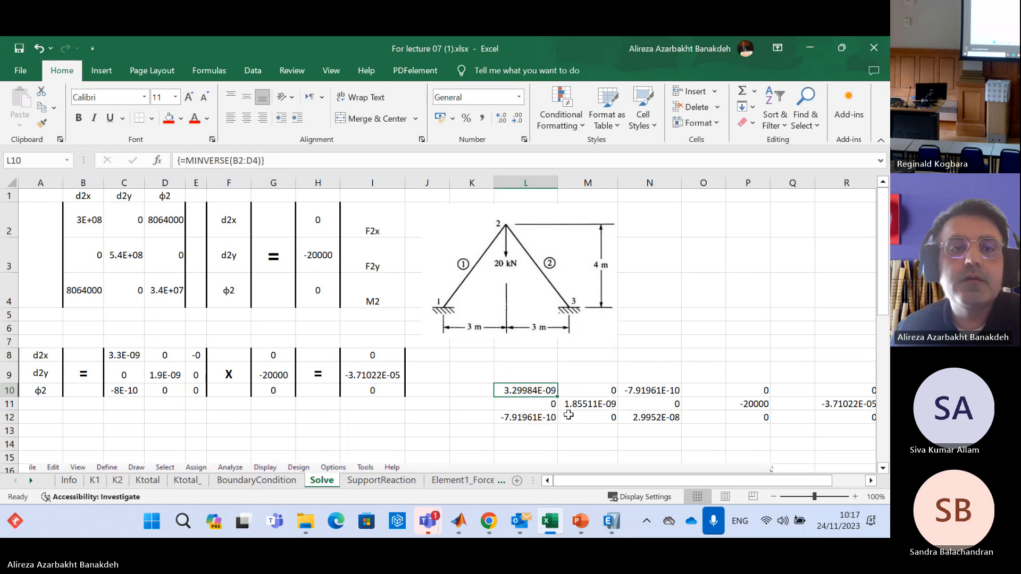
left_click_drag(521, 375, 671, 444)
key("Delete")
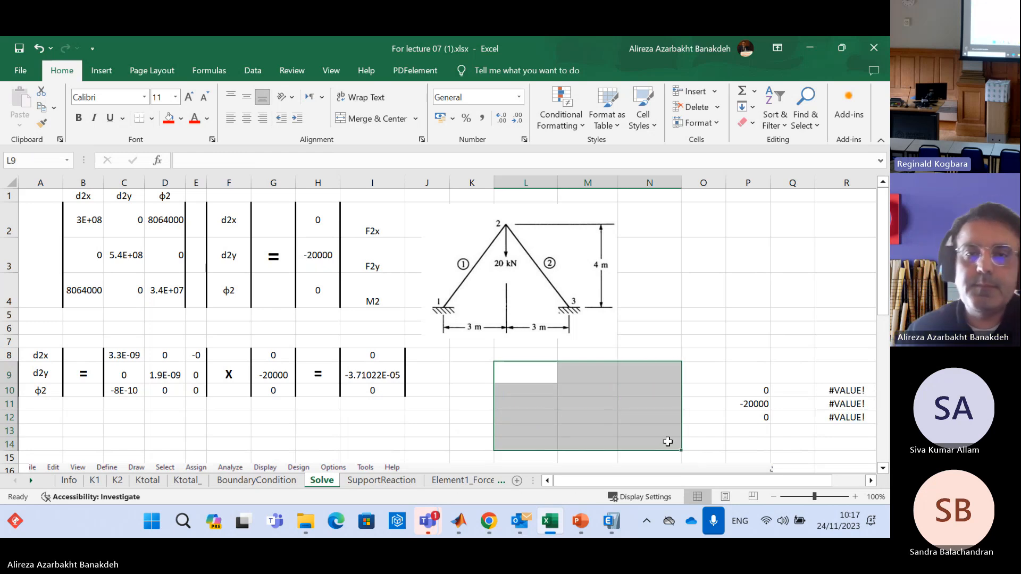
left_click_drag(495, 241, 520, 230)
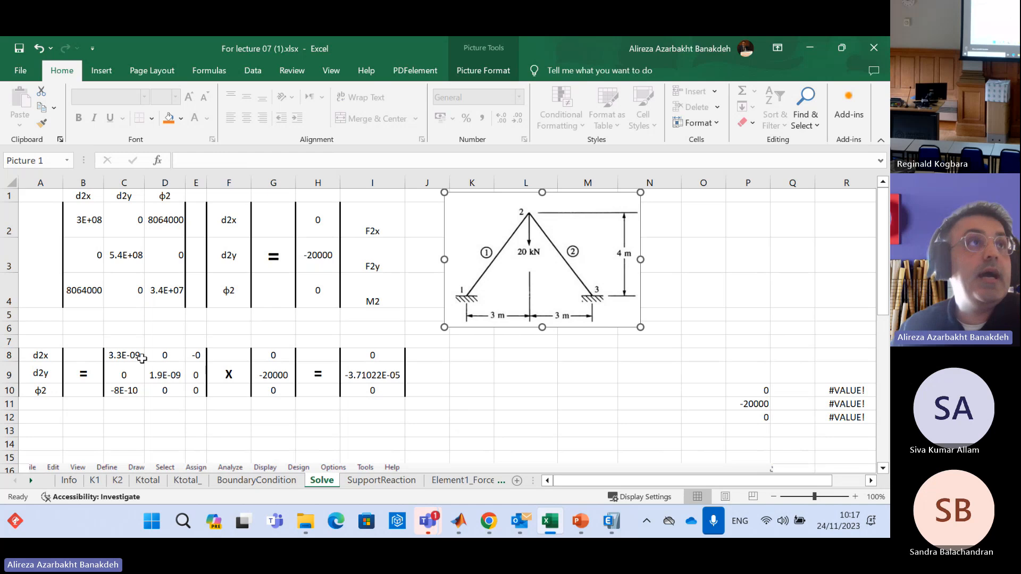
Highlight the reduced stiffness matrix B2:D4 and move the frame picture right to free space beside the equations
left_click(125, 357)
left_click_drag(87, 220, 170, 303)
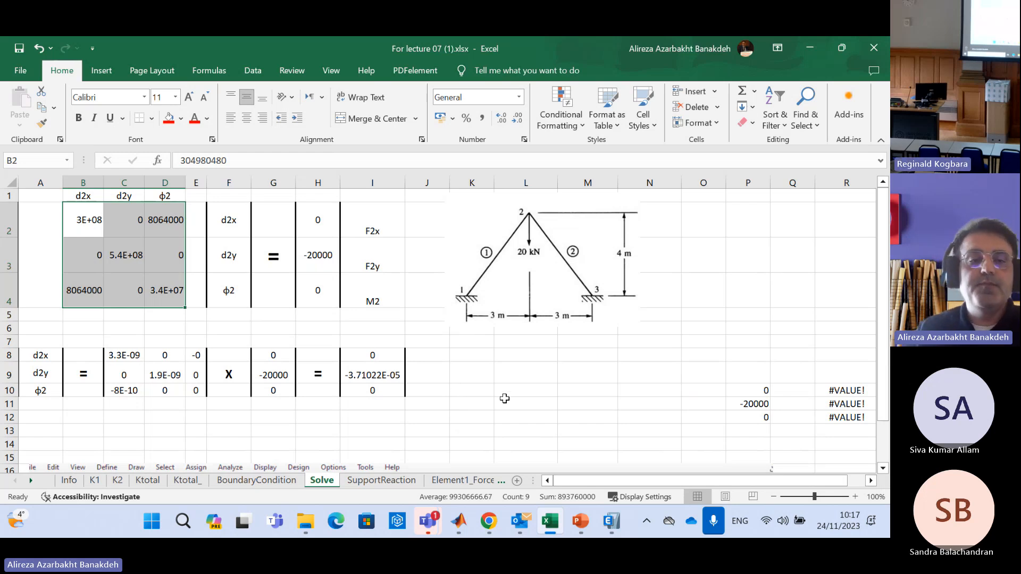
left_click_drag(90, 213, 179, 291)
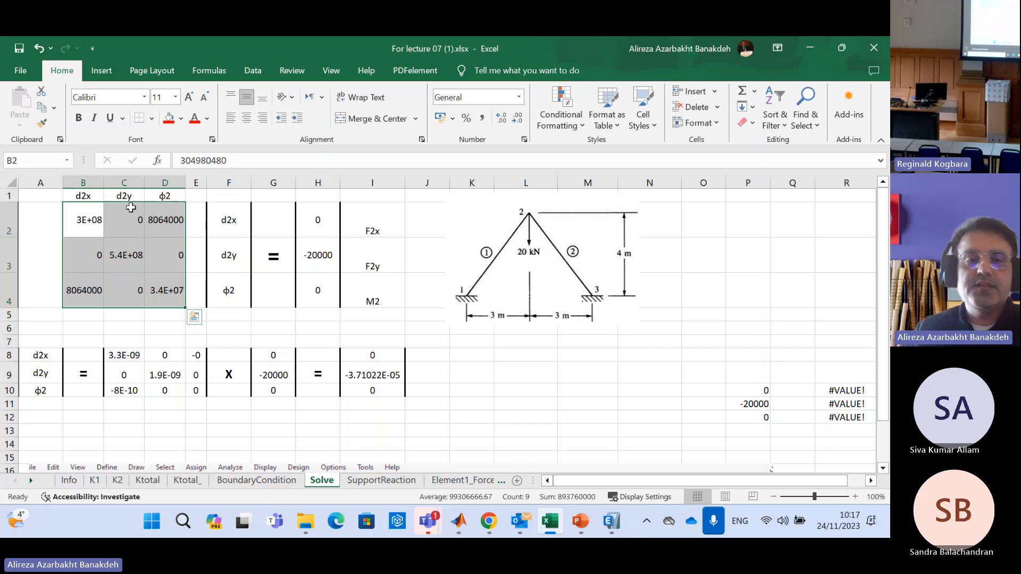
left_click_drag(479, 404, 585, 428)
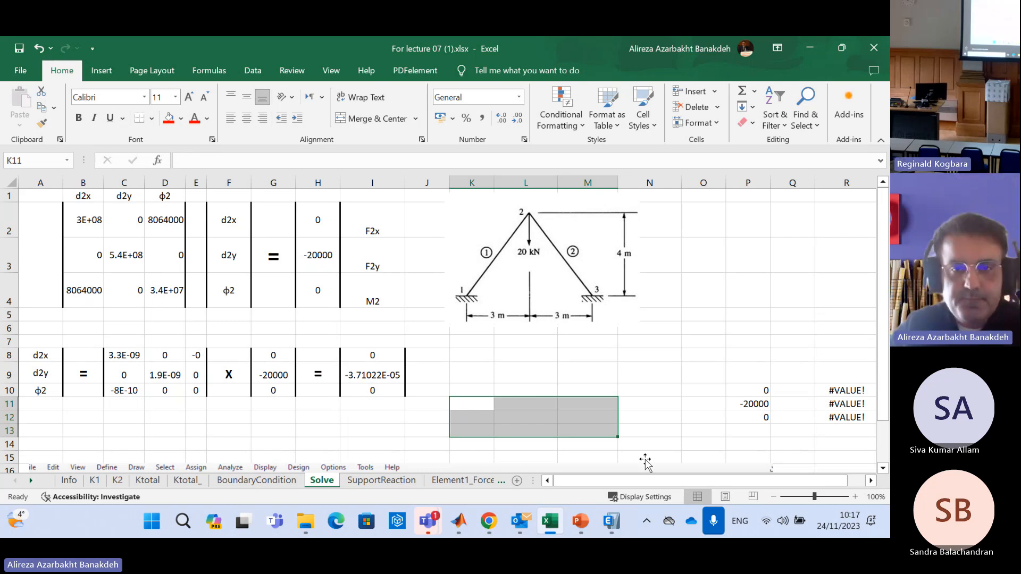
left_click_drag(464, 282, 685, 281)
Select the 3×3 range K6:M8 for the inverse matrix and start a MINVERSE formula in it
left_click_drag(513, 337, 571, 367)
left_click_drag(523, 269, 630, 281)
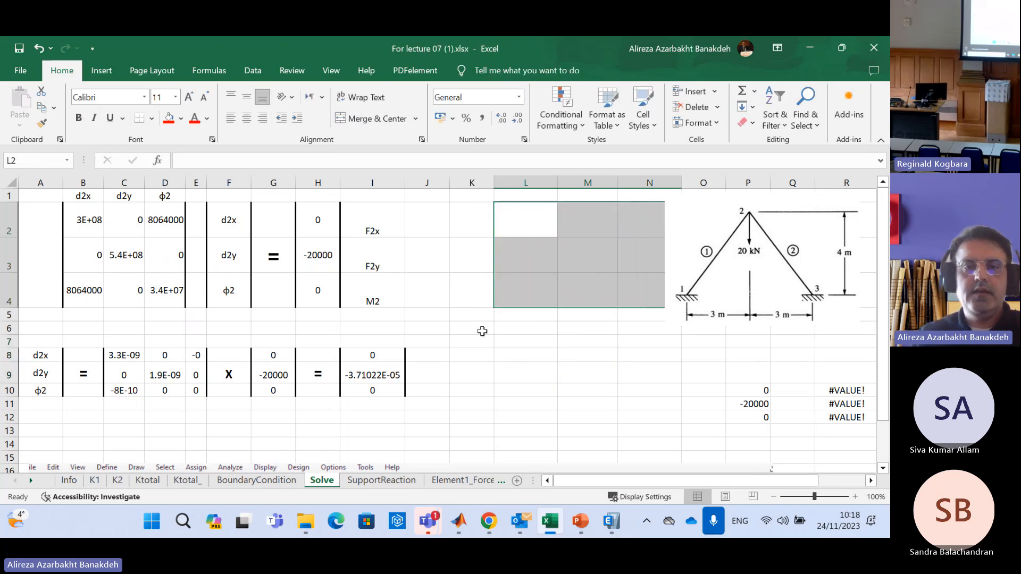
left_click_drag(477, 326, 574, 357)
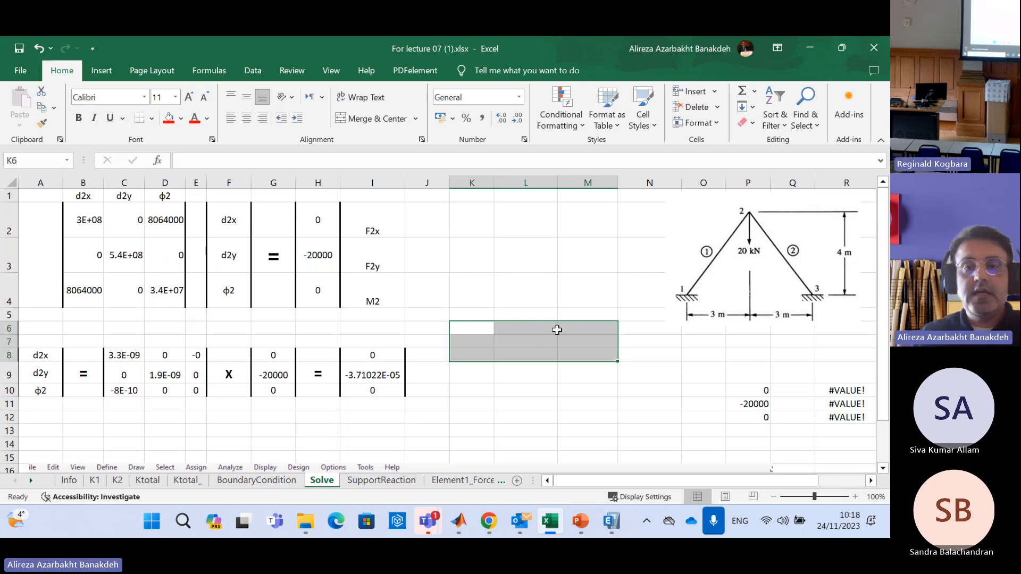
left_click(585, 256)
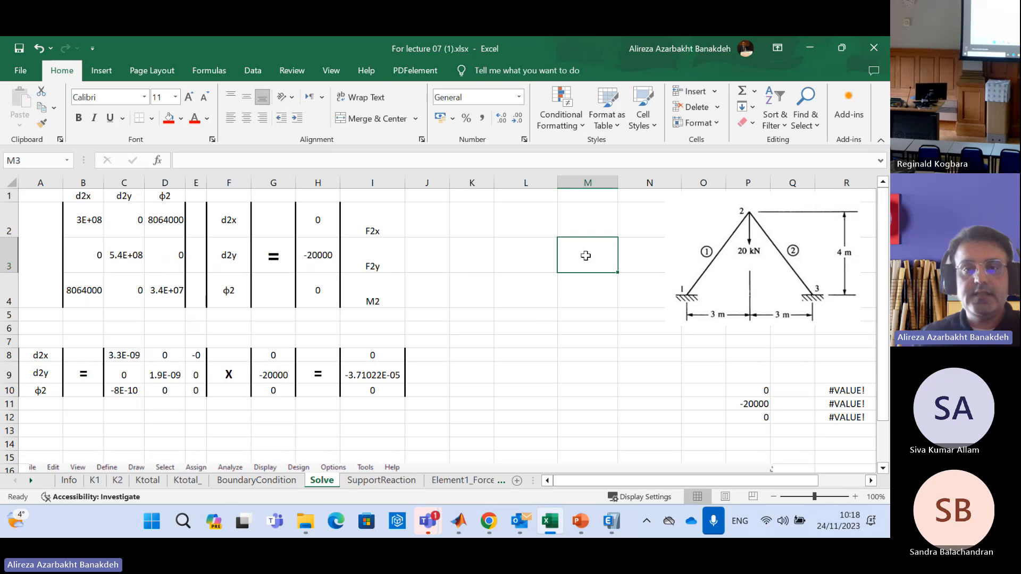
left_click_drag(479, 329, 581, 353)
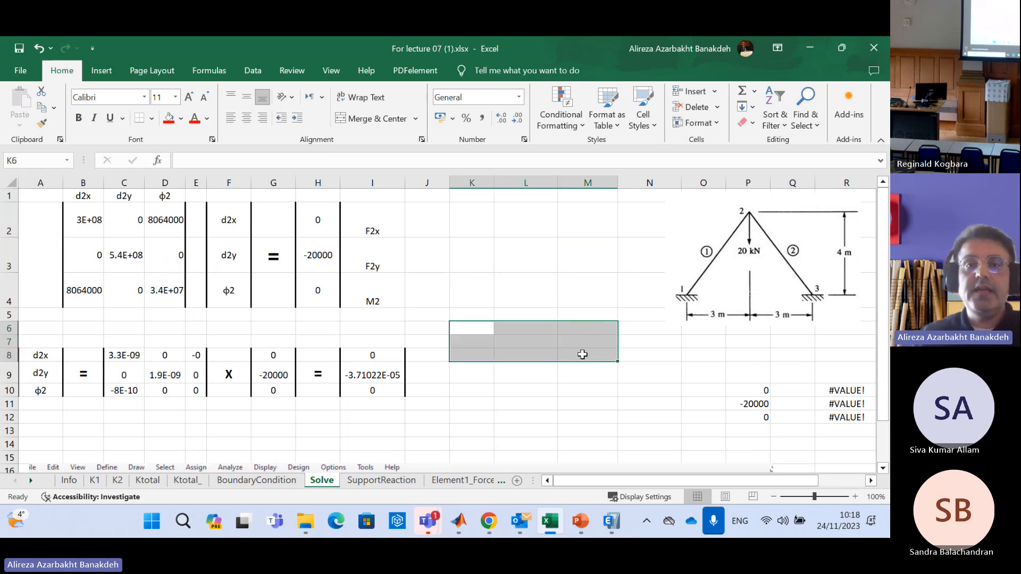
left_click(214, 161)
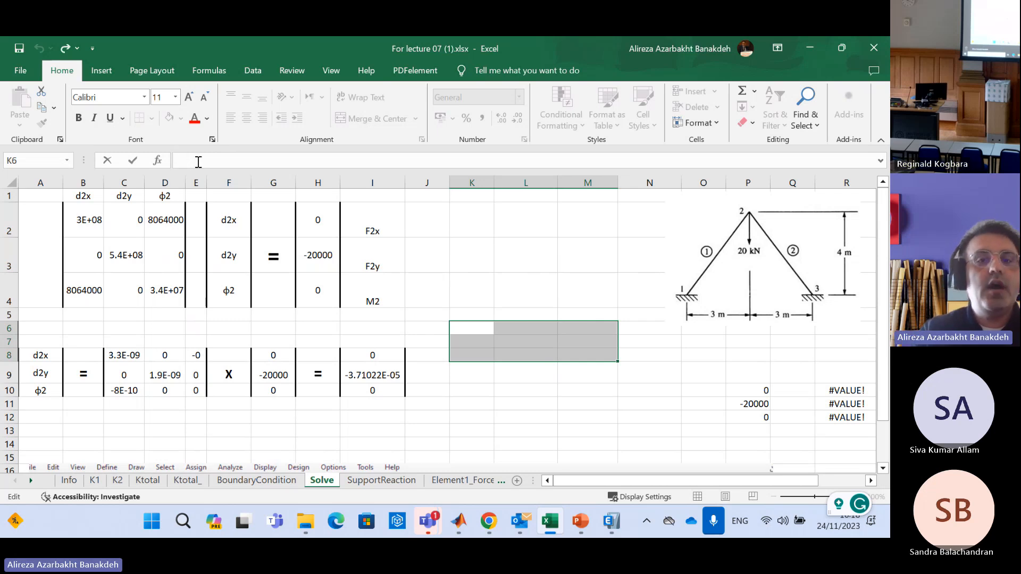
type("=")
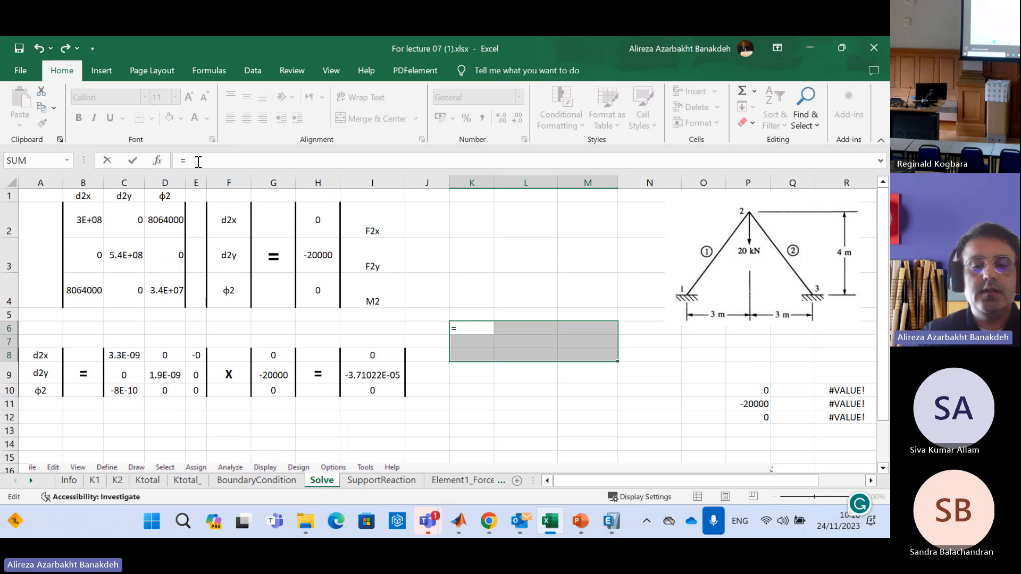
type("Min")
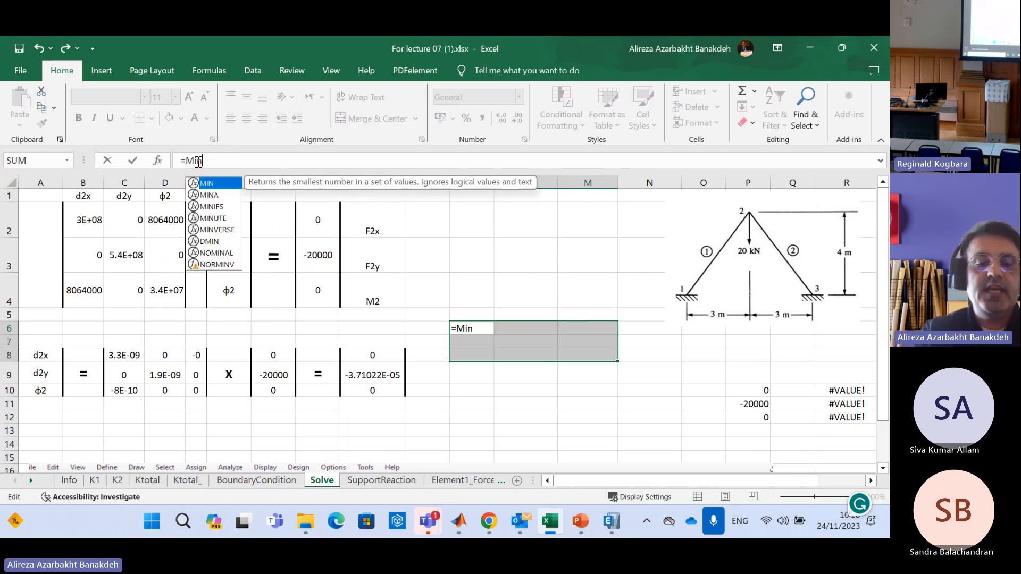
type("verse")
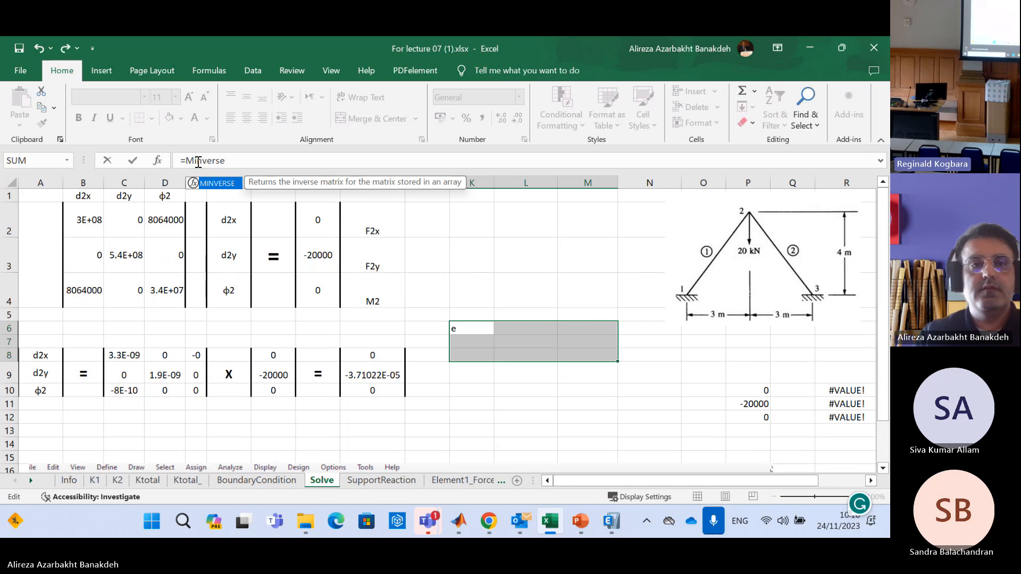
type("(")
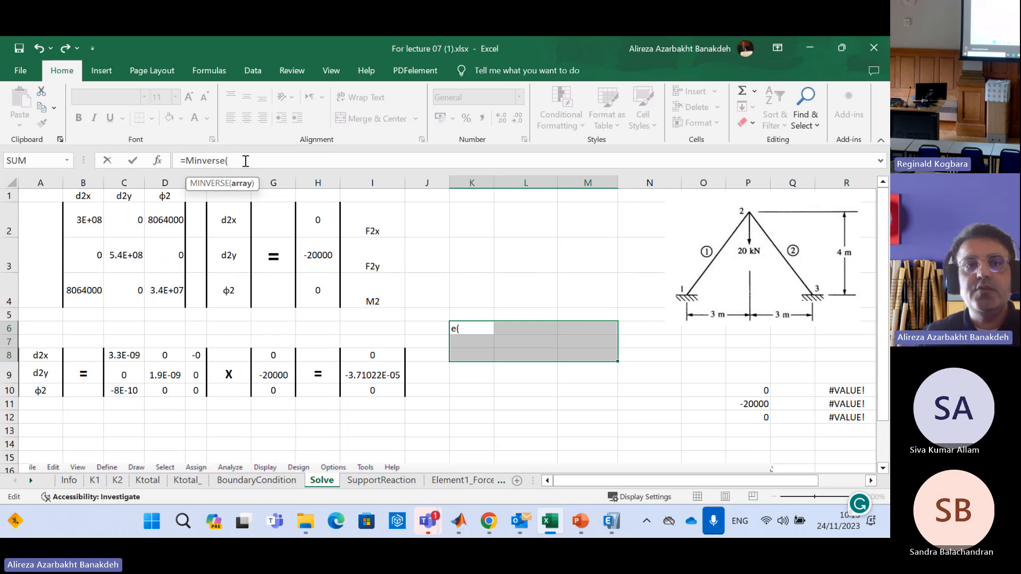
Shorten the entry to =M, browse the suggested functions for MINVERSE, and re-enter the function name with its opening bracket
key("BackSpace")
key("BackSpace")
key("BackSpace")
key("BackSpace")
key("BackSpace")
key("BackSpace")
key("BackSpace")
key("BackSpace")
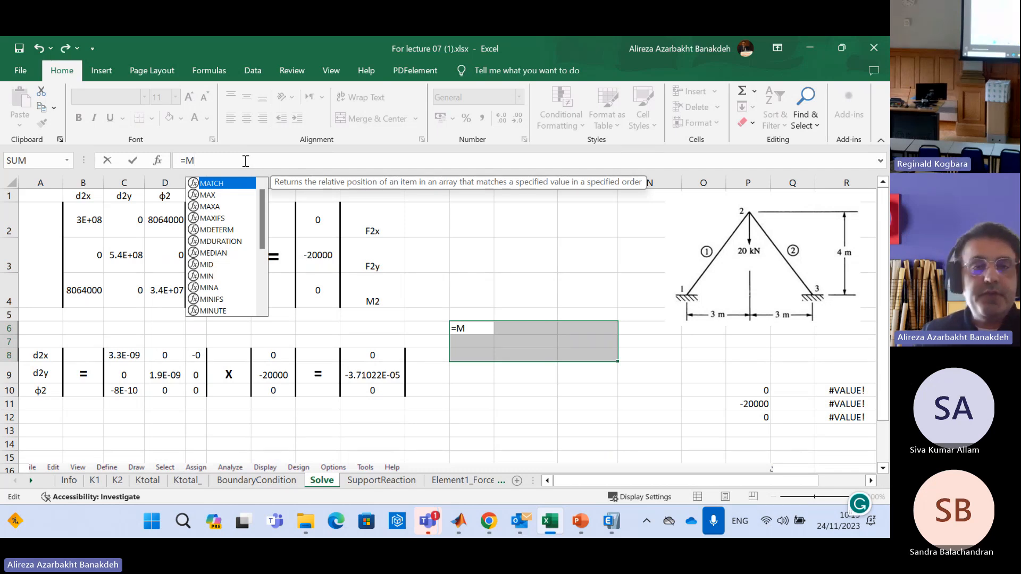
left_click_drag(264, 210, 262, 240)
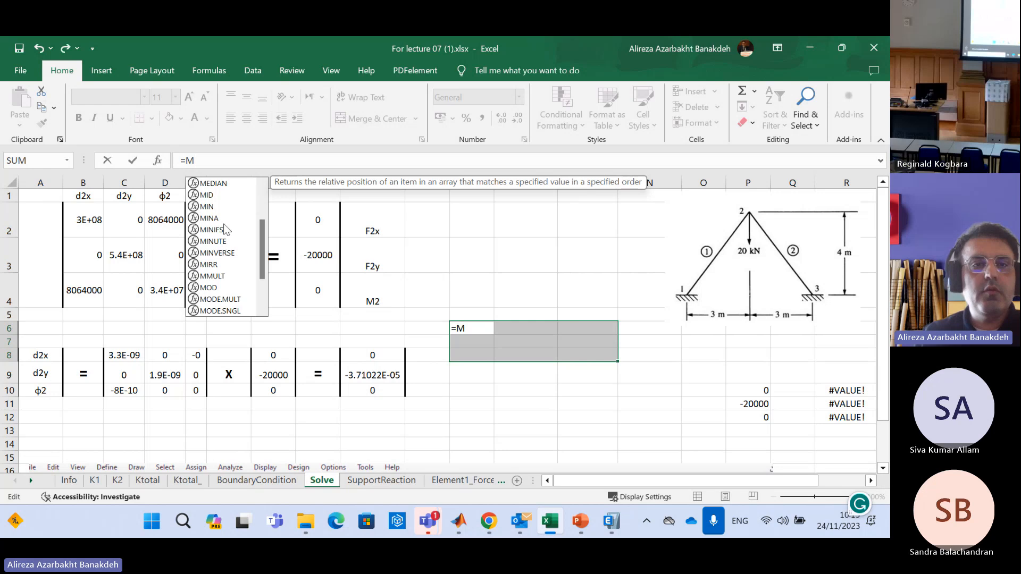
scroll(261, 254, "down", 1)
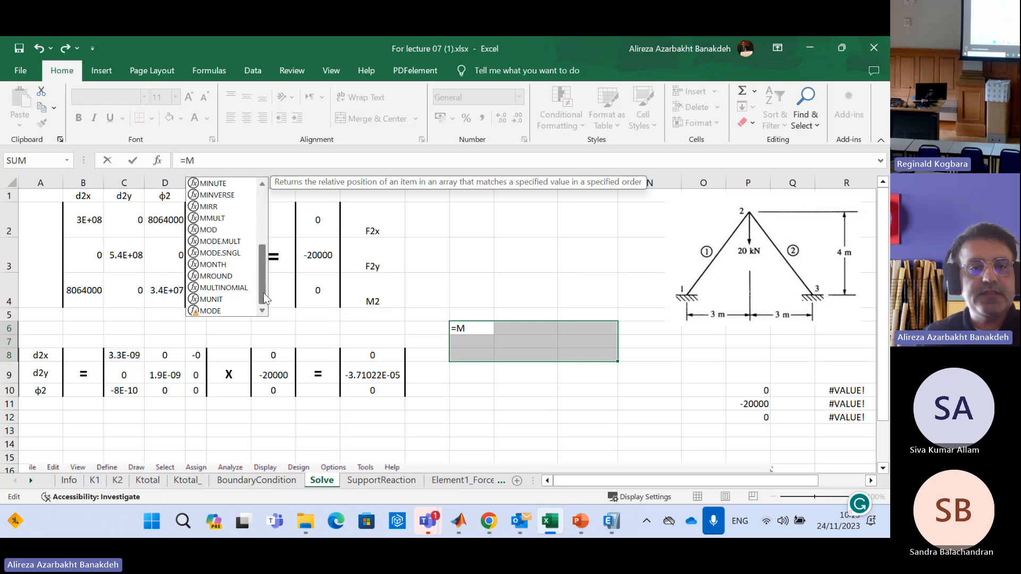
left_click_drag(259, 255, 264, 218)
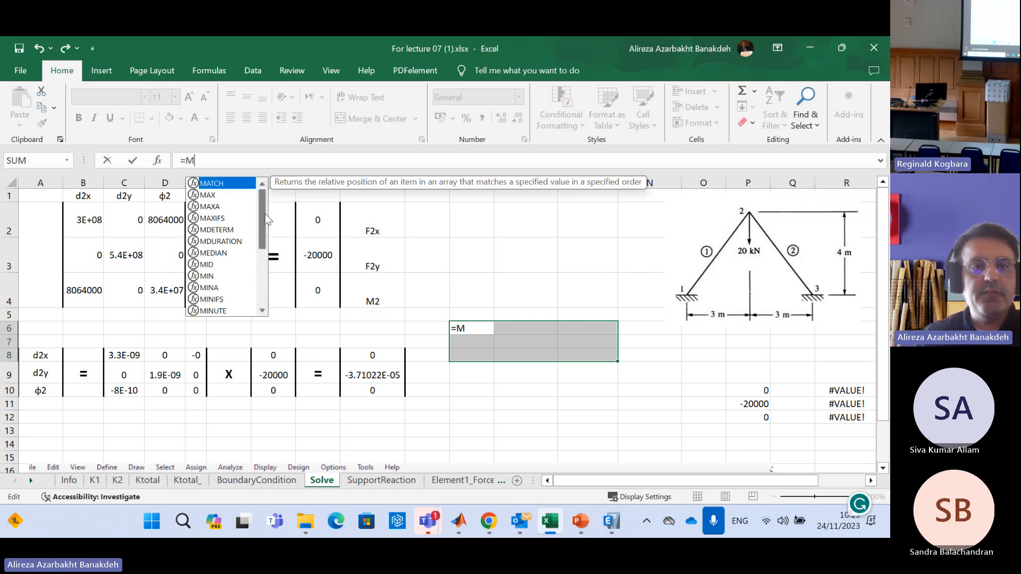
left_click_drag(263, 218, 263, 244)
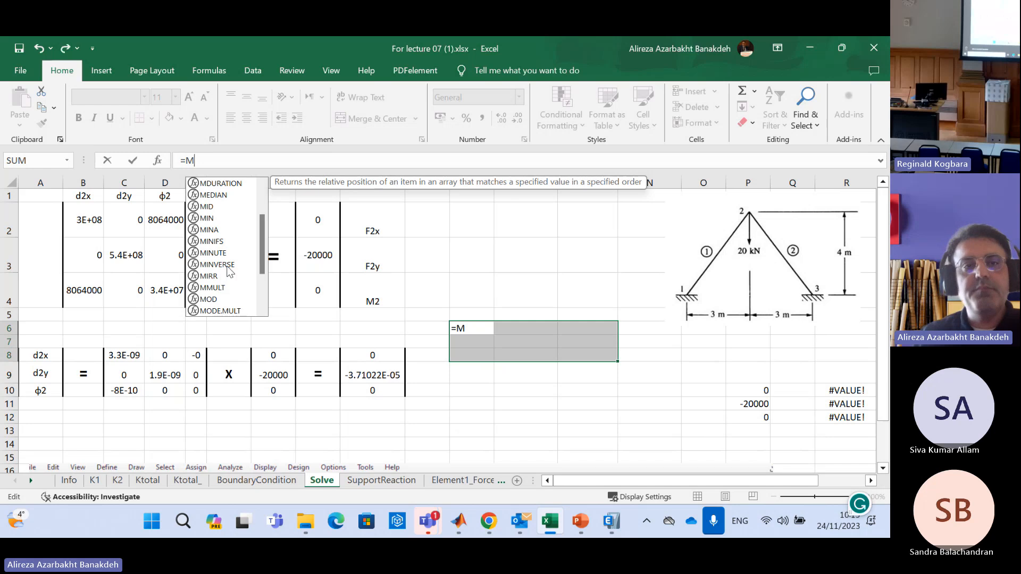
left_click(237, 162)
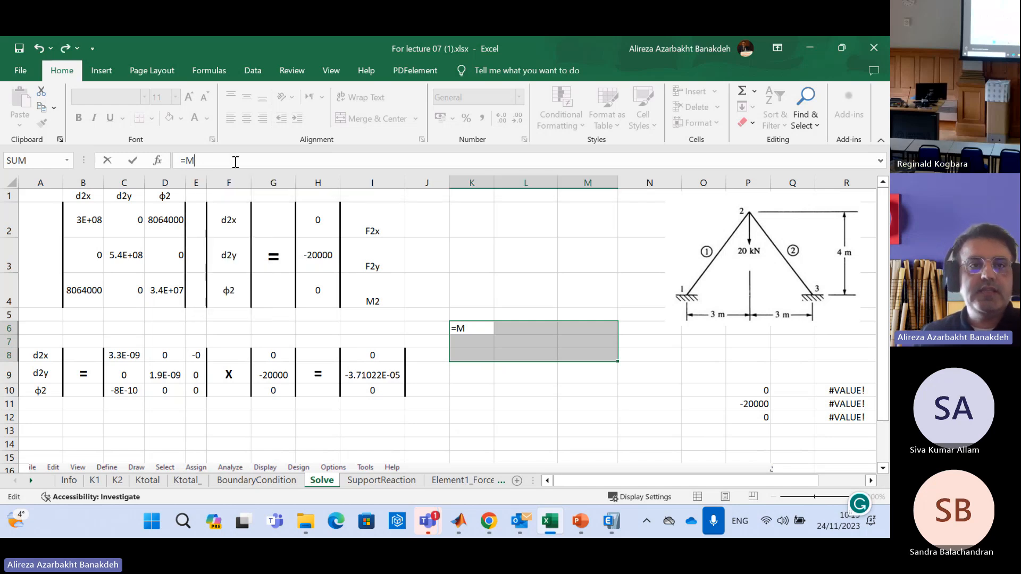
type("invers")
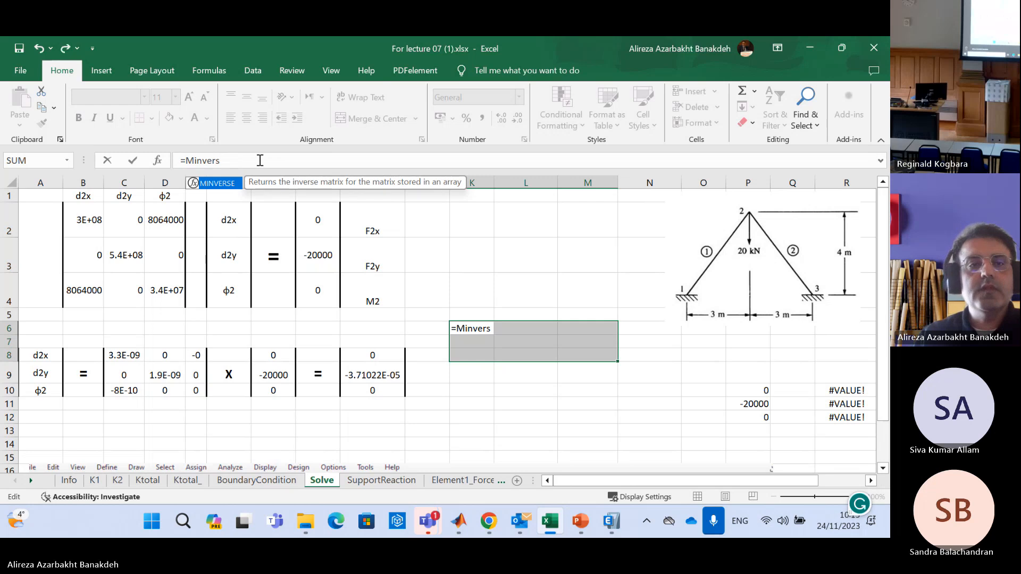
type("e(")
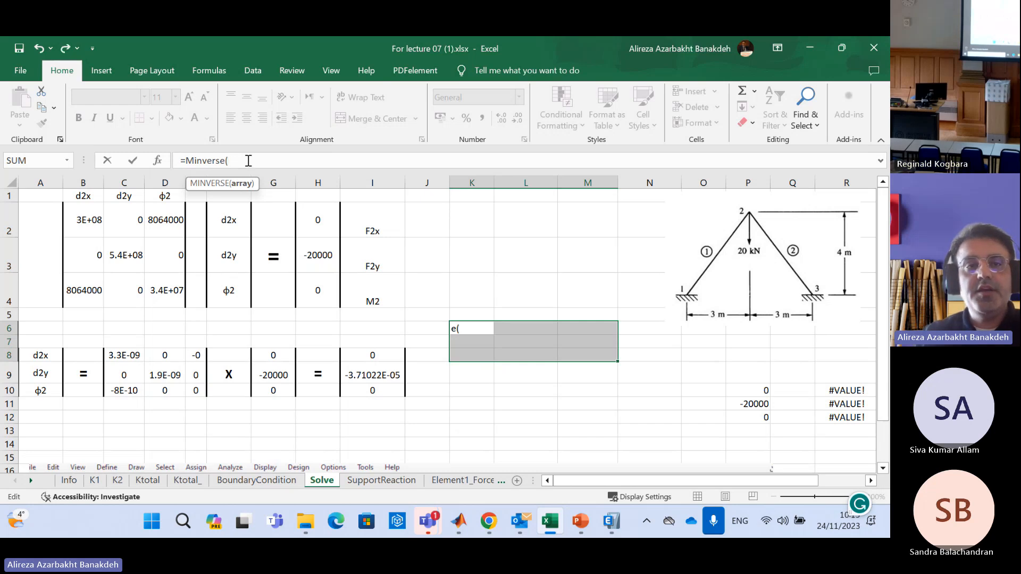
Complete the formula as =MINVERSE(B2:D4) and enter it as an array formula across K6:M8
left_click_drag(85, 218, 170, 295)
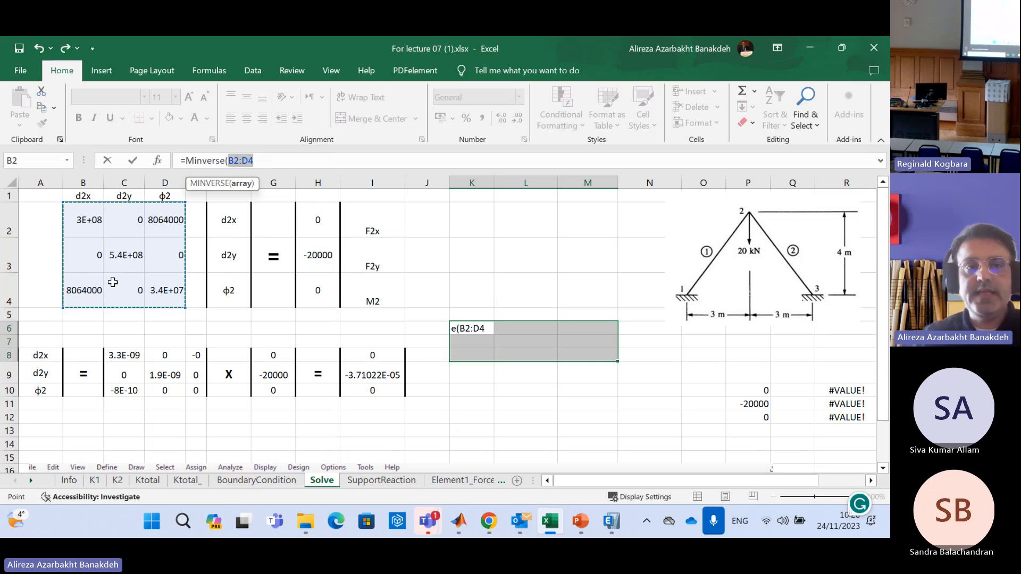
left_click(287, 159)
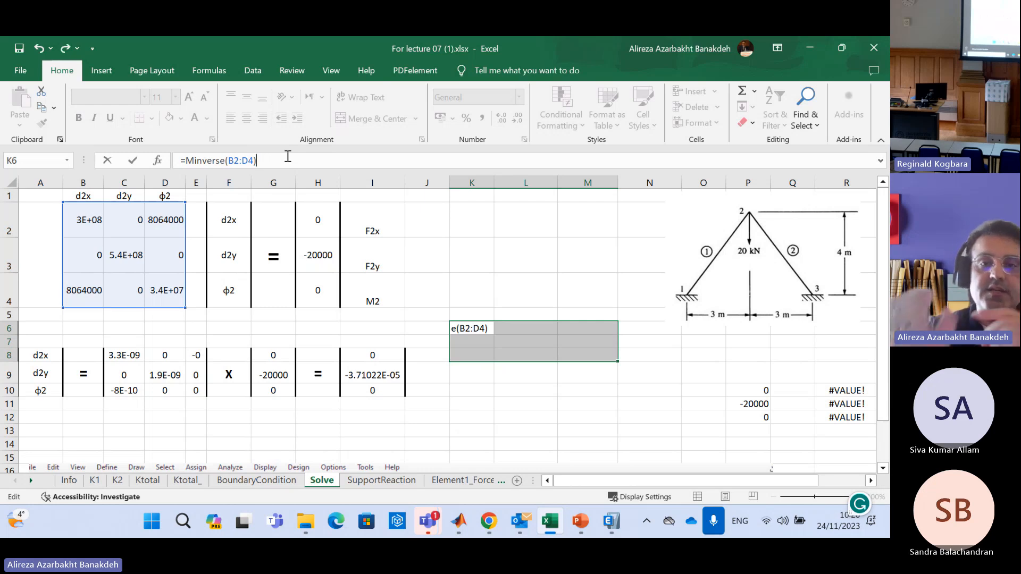
key("ctrl+shift+Return")
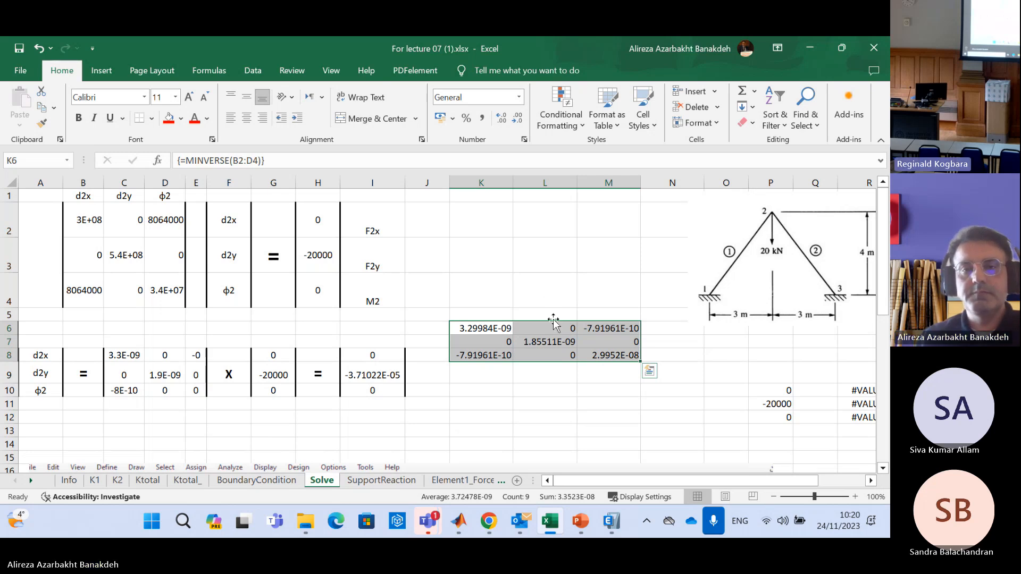
Clear the leftover force vector and #VALUE! cells in P10:R12
left_click(550, 293)
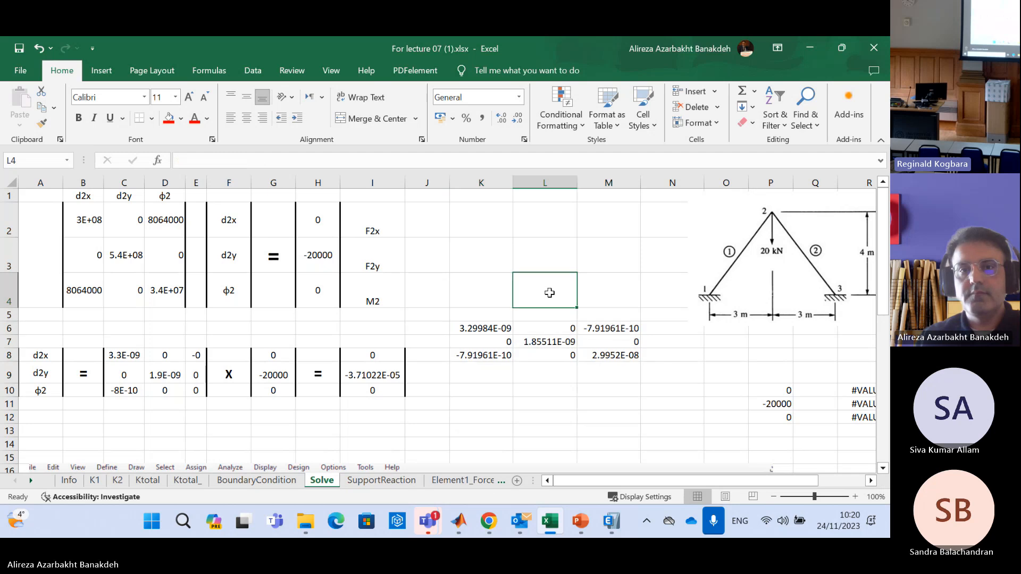
left_click(481, 315)
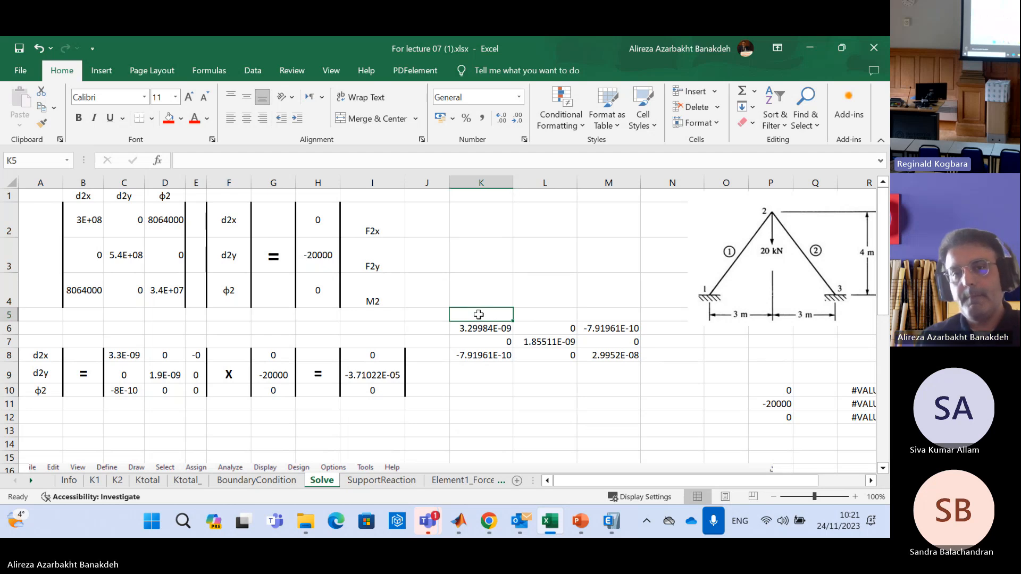
left_click_drag(495, 328, 606, 357)
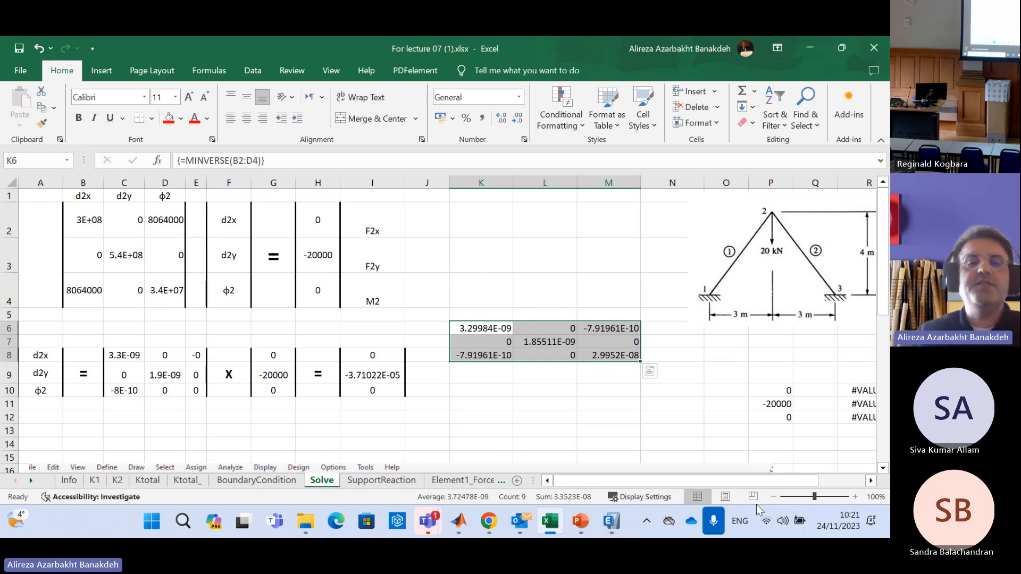
left_click(781, 392)
left_click_drag(777, 392, 867, 418)
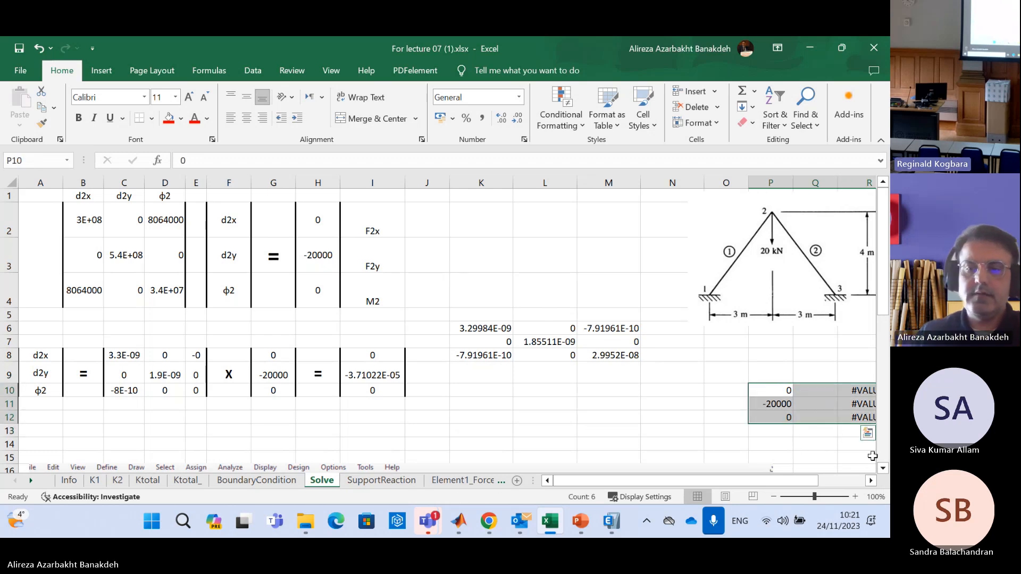
key("Delete")
left_click_drag(807, 481, 696, 504)
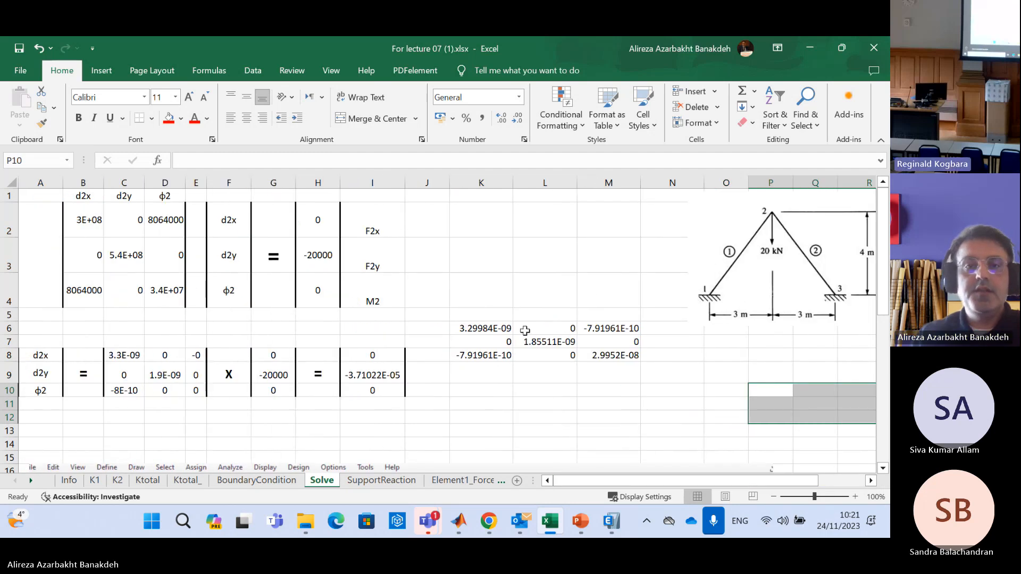
Fill the inverse matrix in K6:M8 with yellow and move it down to K8:M10
left_click_drag(486, 330, 611, 354)
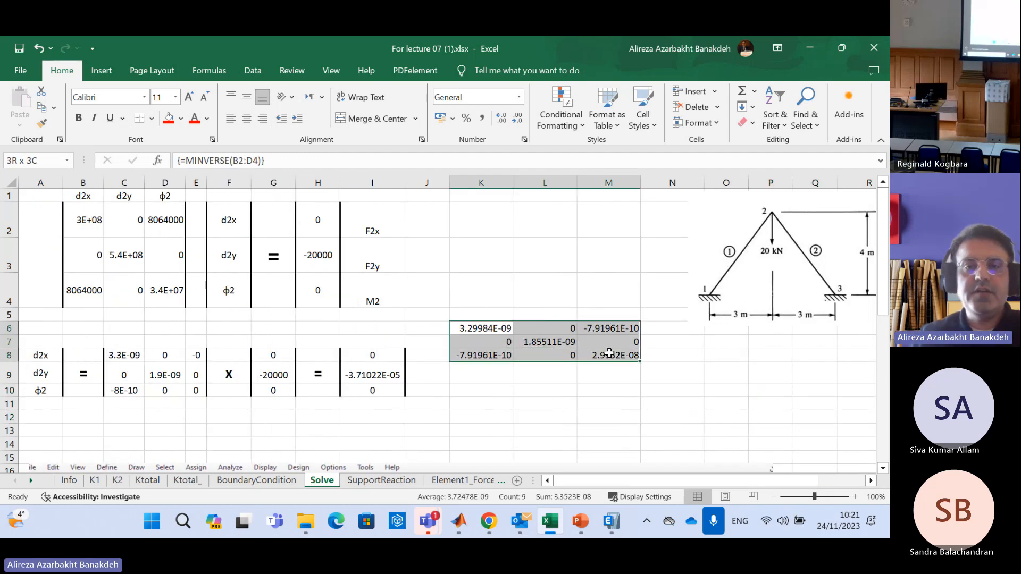
left_click(180, 118)
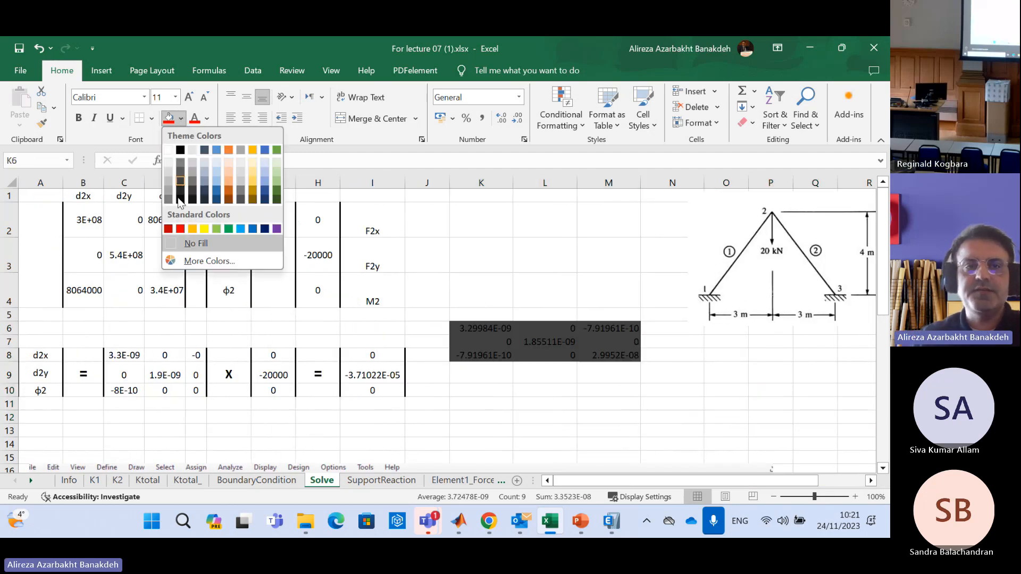
left_click(204, 228)
left_click(538, 247)
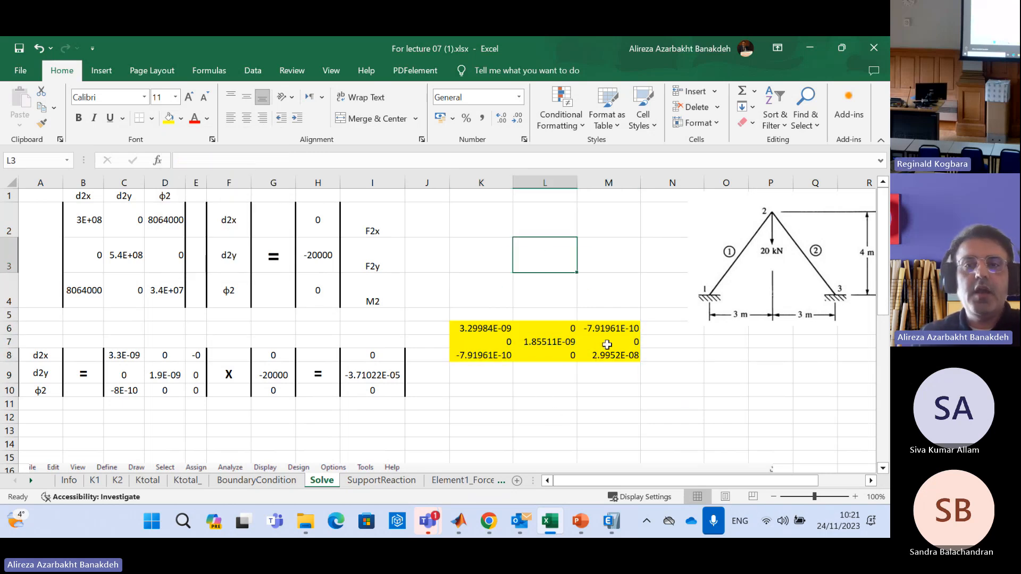
left_click_drag(506, 327, 614, 362)
left_click_drag(559, 322, 564, 353)
left_click_drag(560, 355, 530, 399)
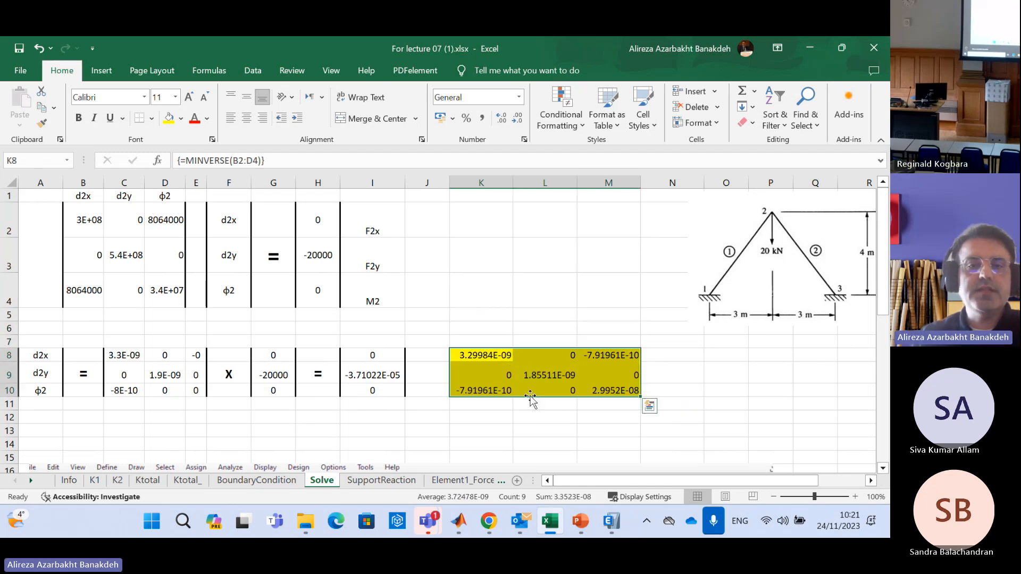
Examine the force vector in H2:H4 and relate it to the yellow inverse matrix in K8:M10
left_click_drag(319, 232, 319, 297)
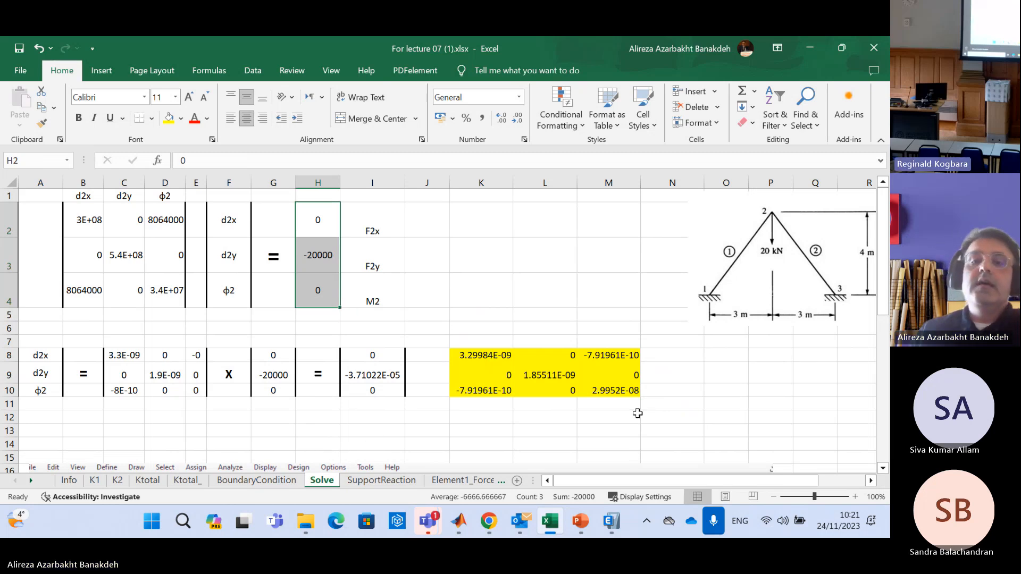
left_click(696, 390)
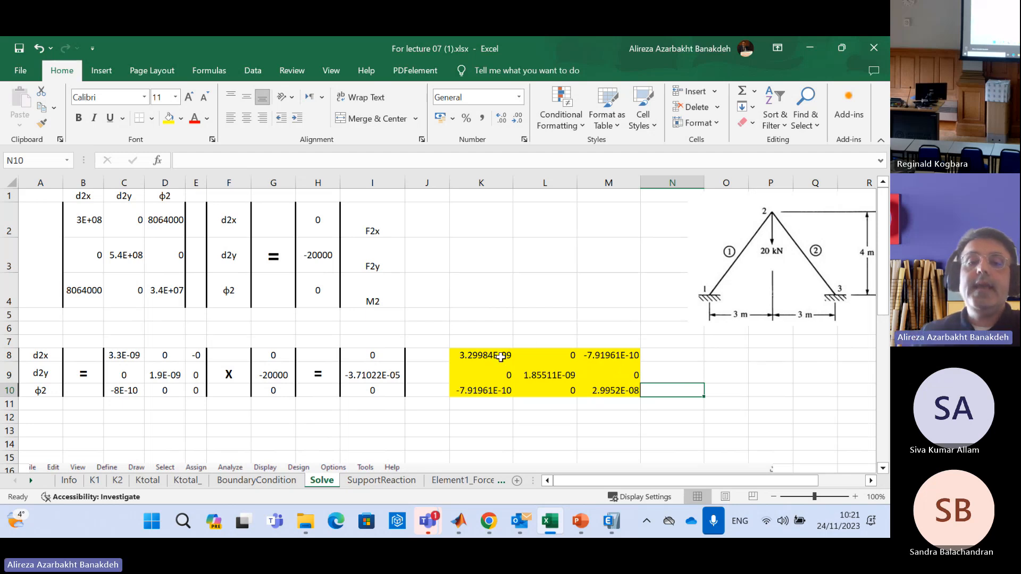
left_click_drag(490, 359, 603, 384)
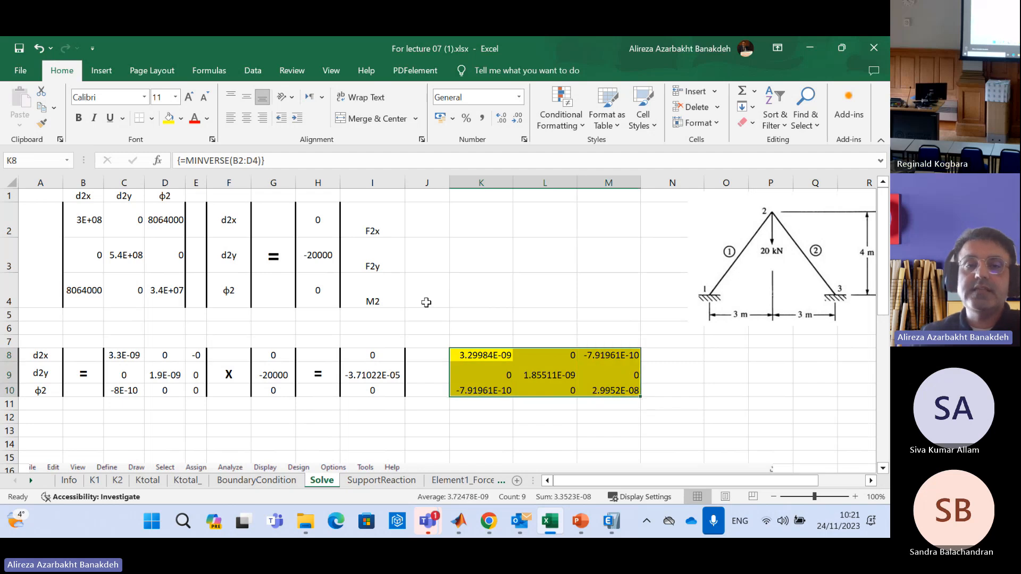
Start an MMULT matrix-product formula in the empty range O8:O10 for multiplying the yellow inverse matrix by the force vector
left_click_drag(495, 359, 610, 391)
left_click_drag(322, 213, 330, 283)
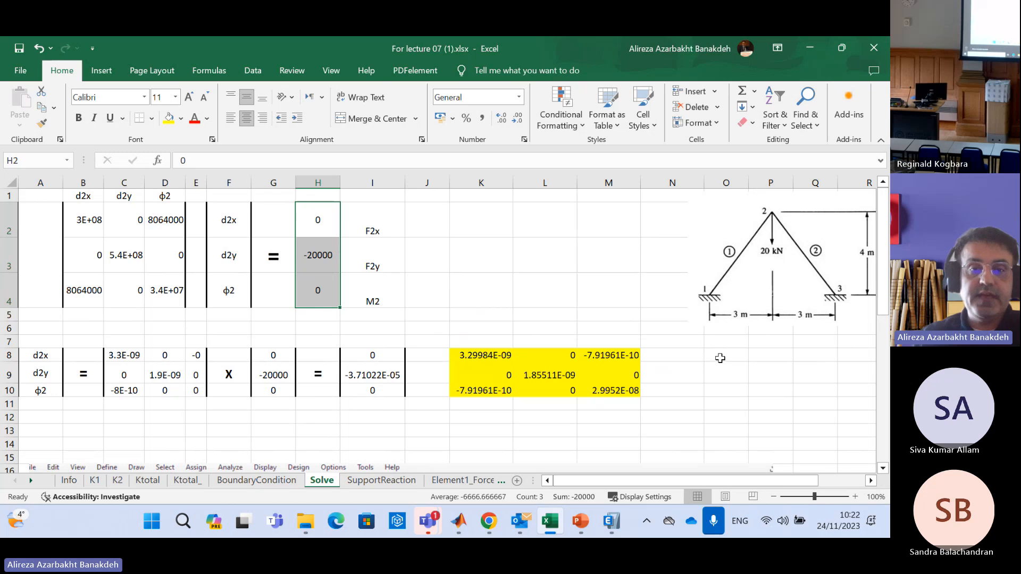
left_click_drag(721, 349, 724, 389)
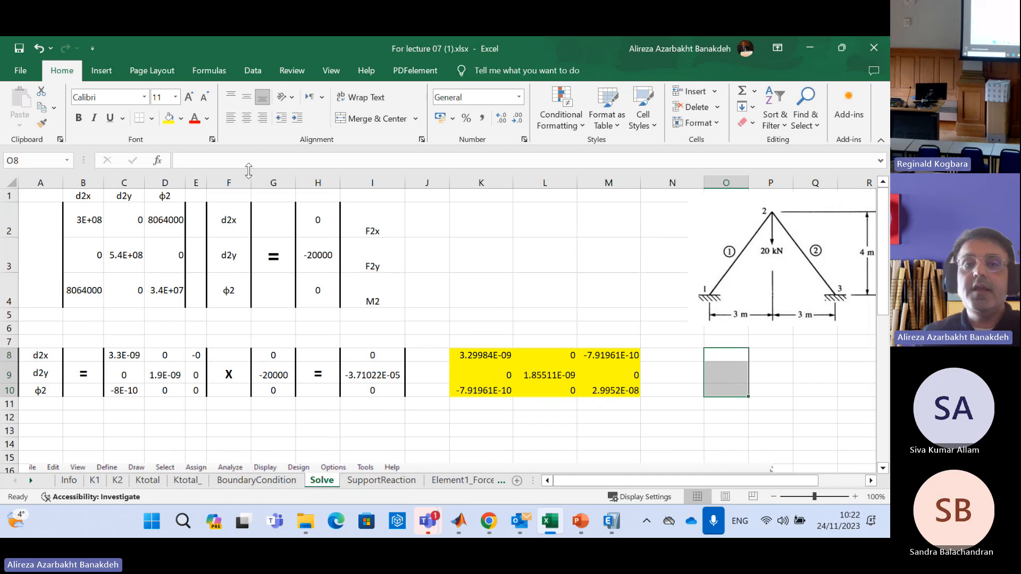
left_click(237, 160)
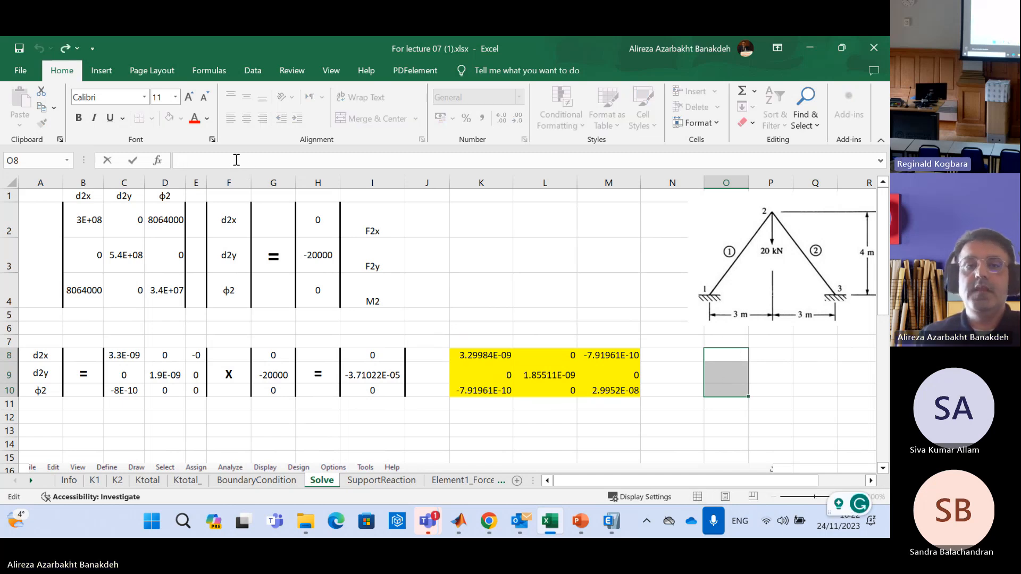
type("=")
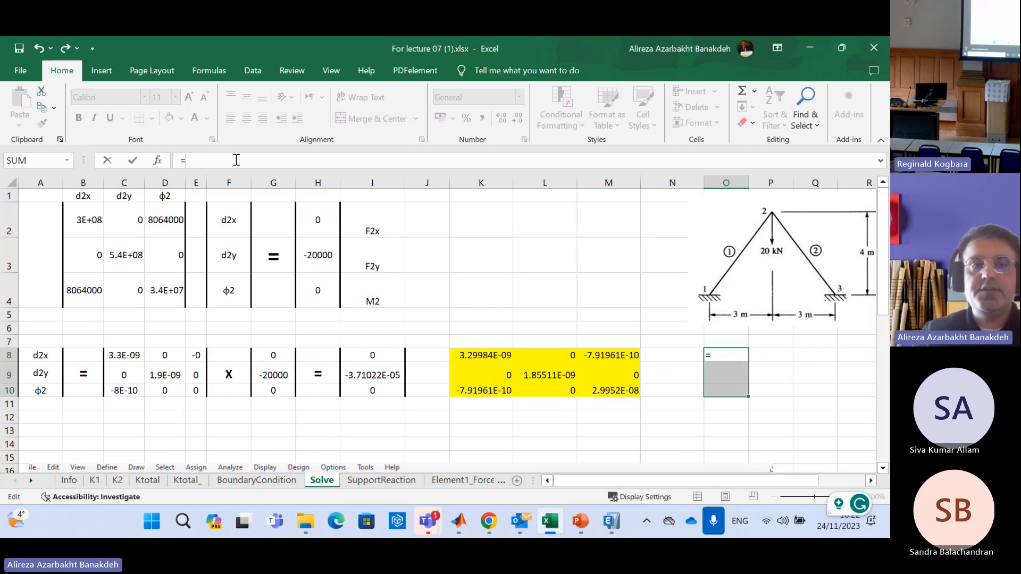
type("m")
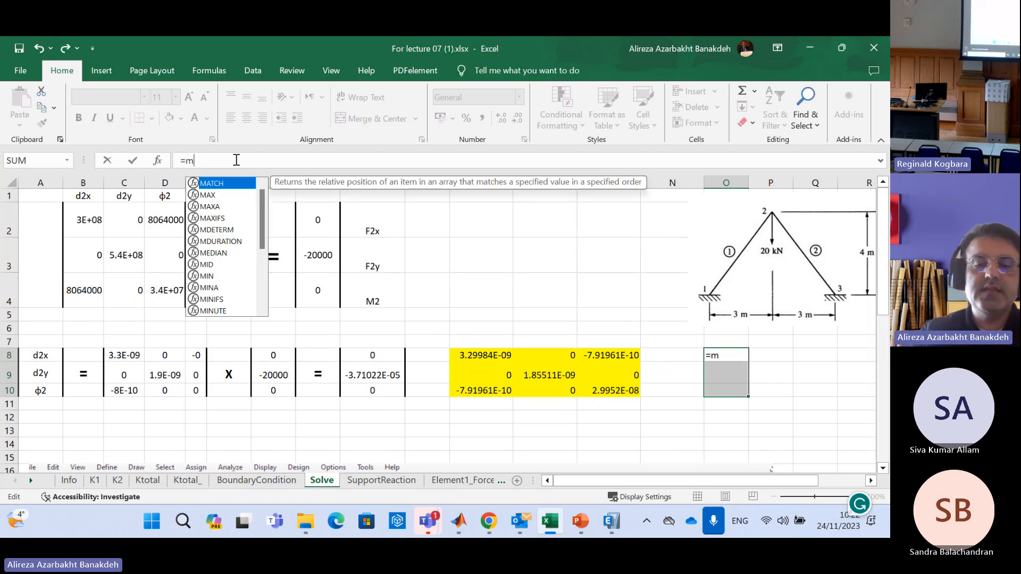
type("mult")
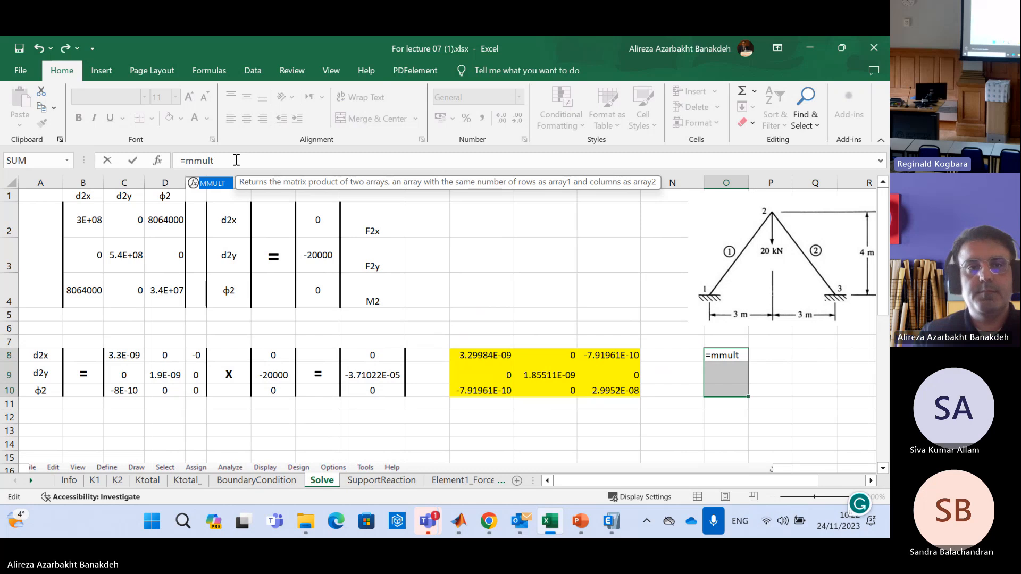
type("(")
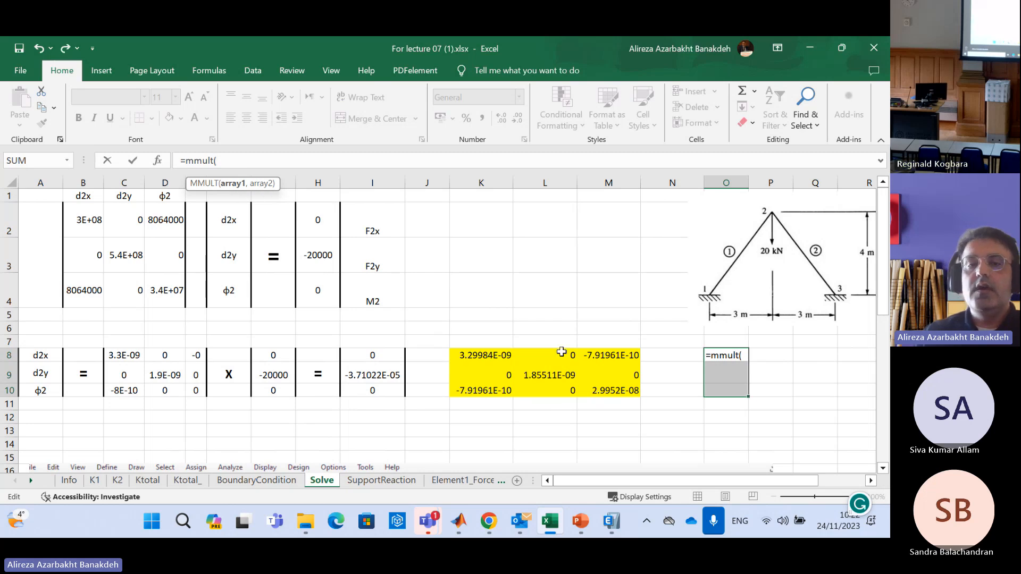
Complete the formula as =MMULT(K8:M10,H2:H4) and enter it as an array formula across O8:O10
left_click_drag(480, 356, 606, 388)
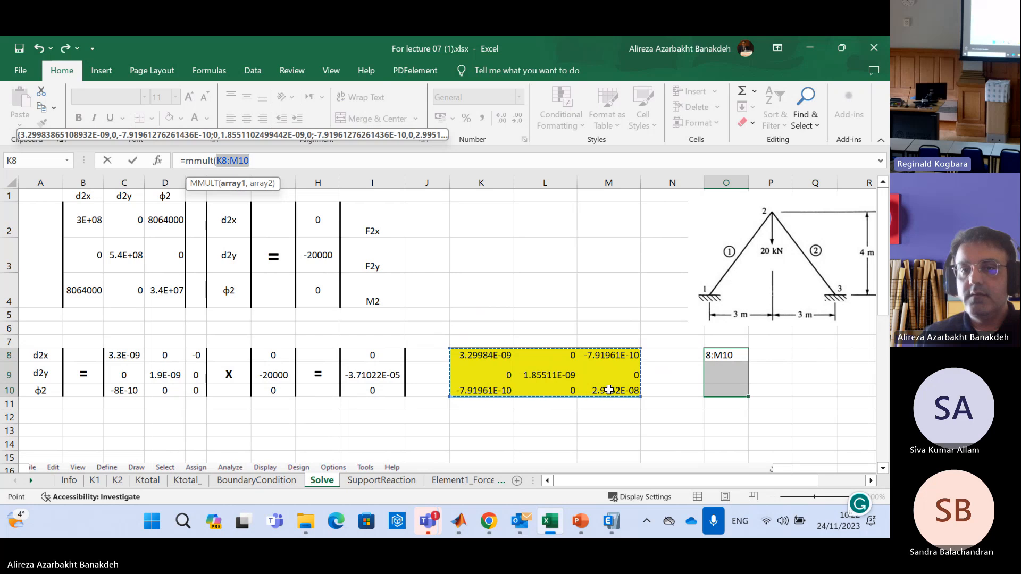
left_click(262, 162)
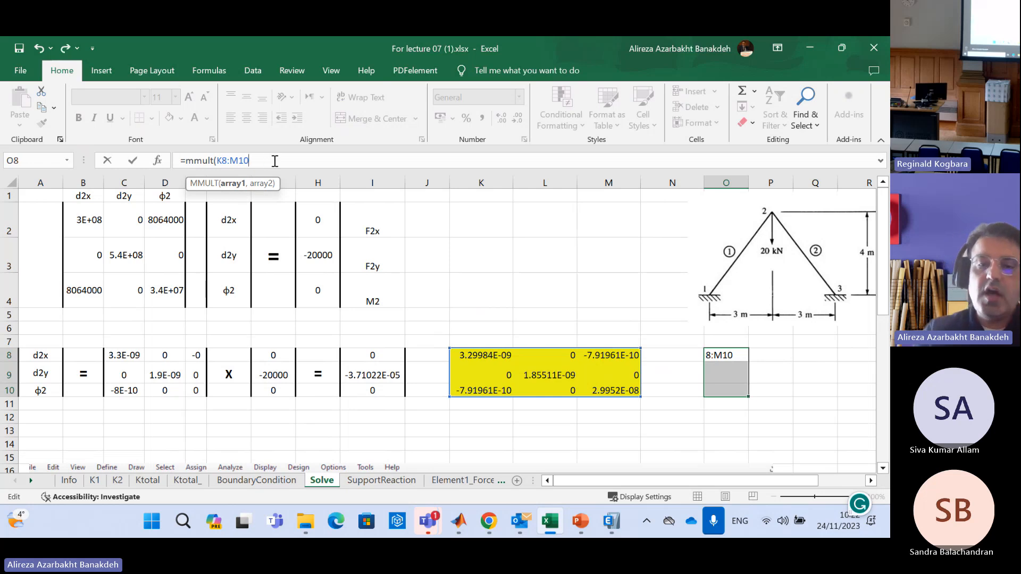
type(",")
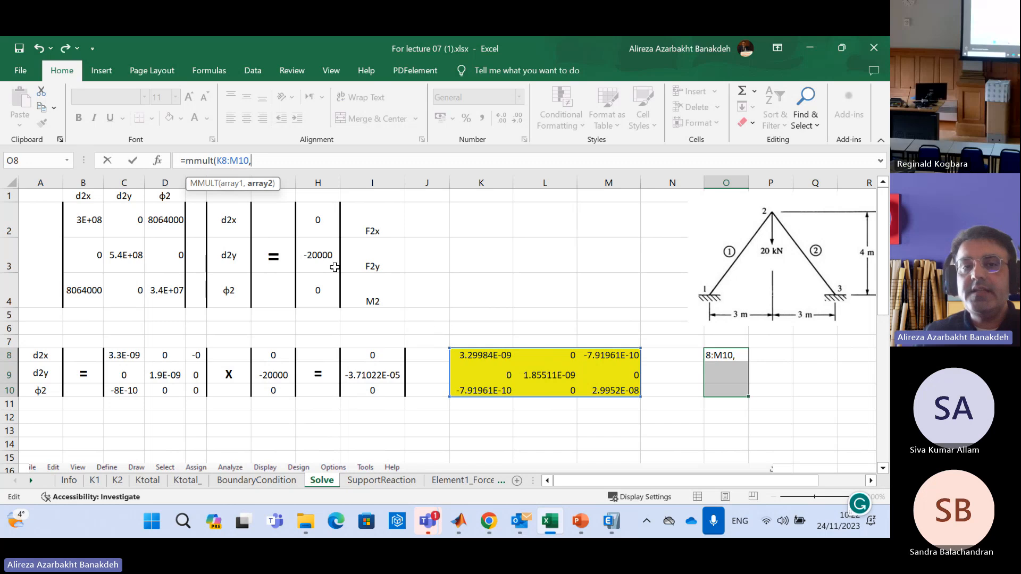
left_click_drag(311, 225, 317, 301)
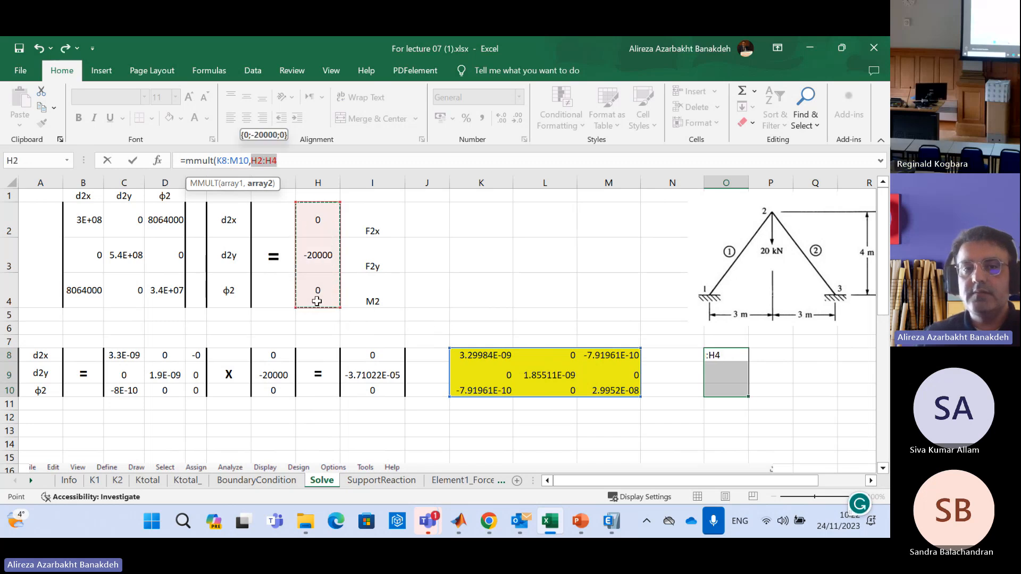
left_click(295, 158)
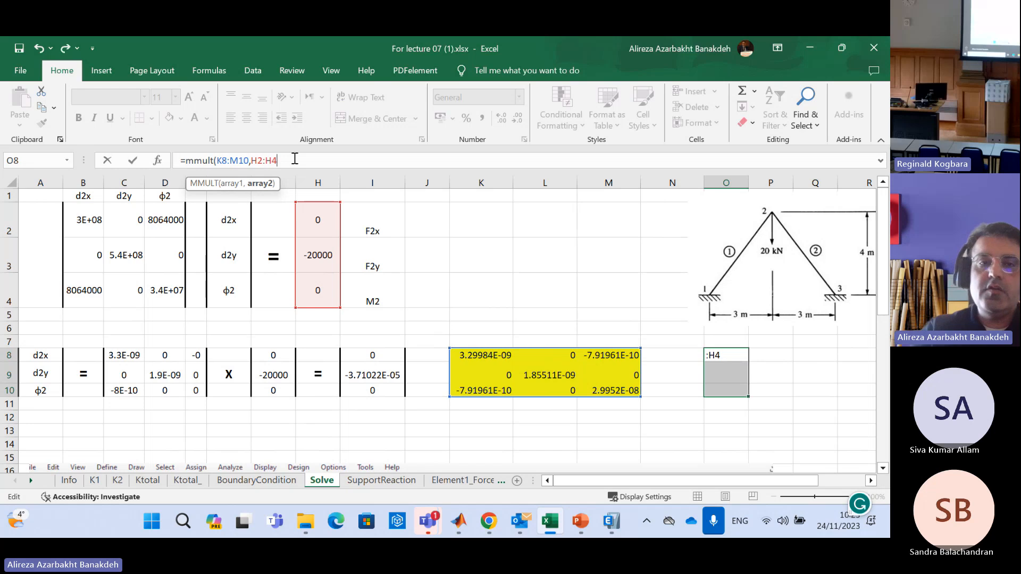
type(")")
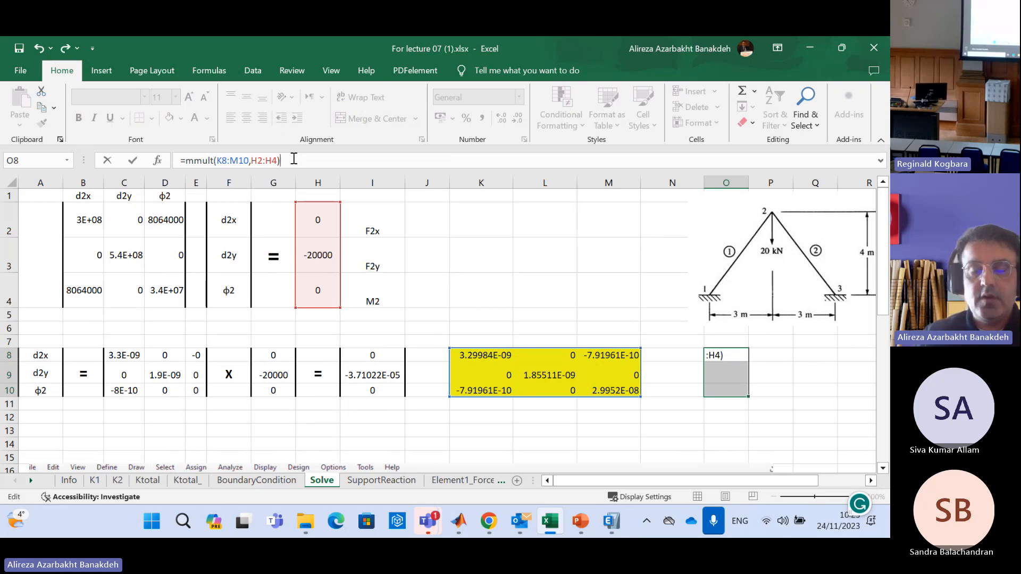
key("ctrl+shift+Return")
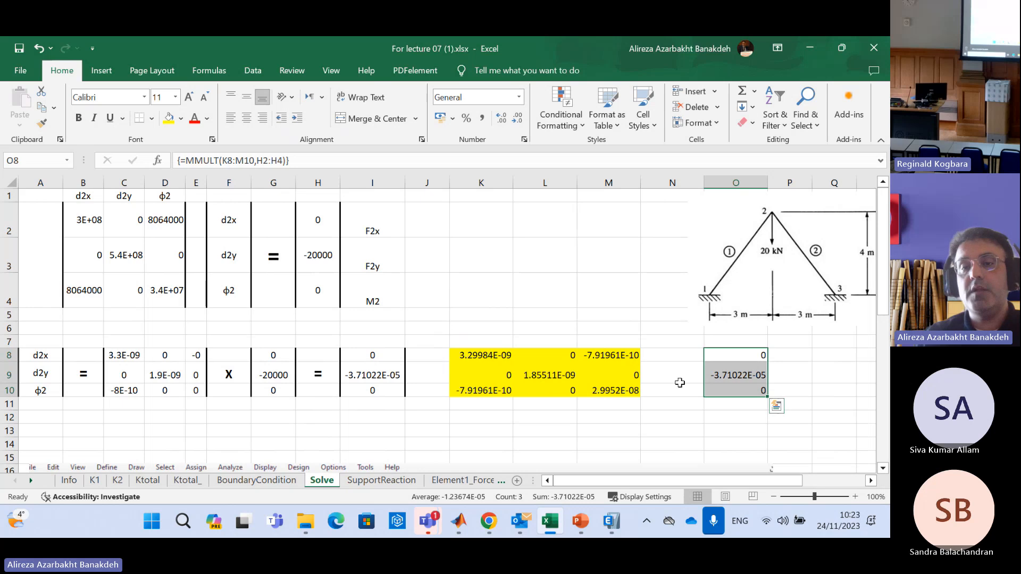
Review the yellow inverse matrix in K8:M10, the force vector in column H and their product in O8:O10
left_click(591, 347)
left_click(484, 332)
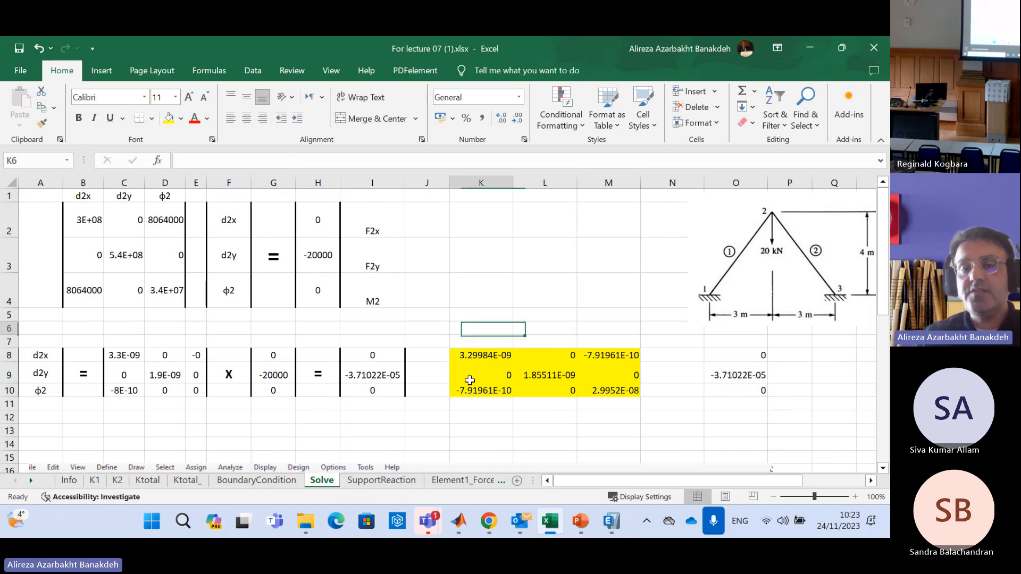
left_click_drag(470, 355, 634, 390)
left_click_drag(318, 196, 318, 292)
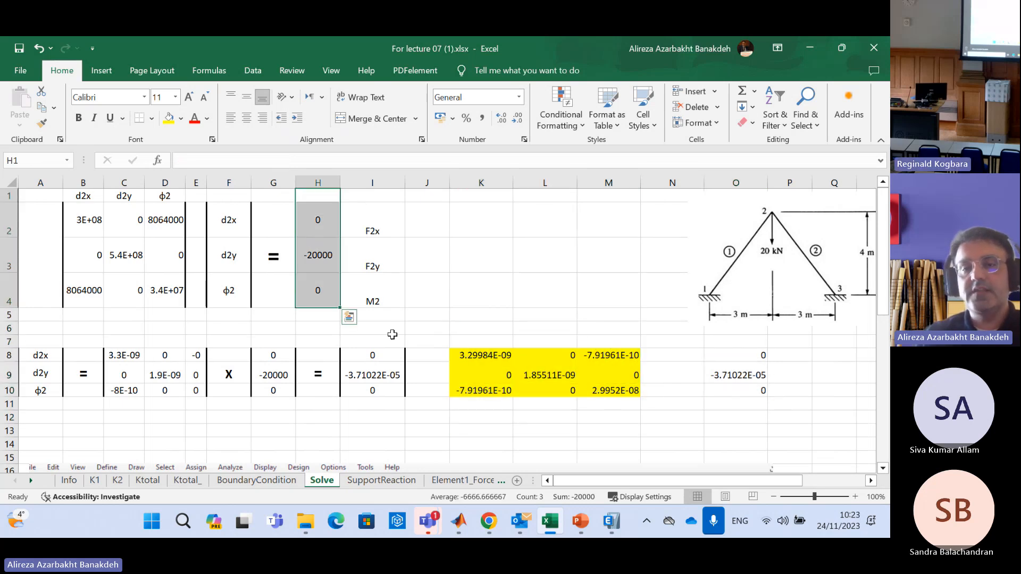
left_click_drag(734, 353, 734, 390)
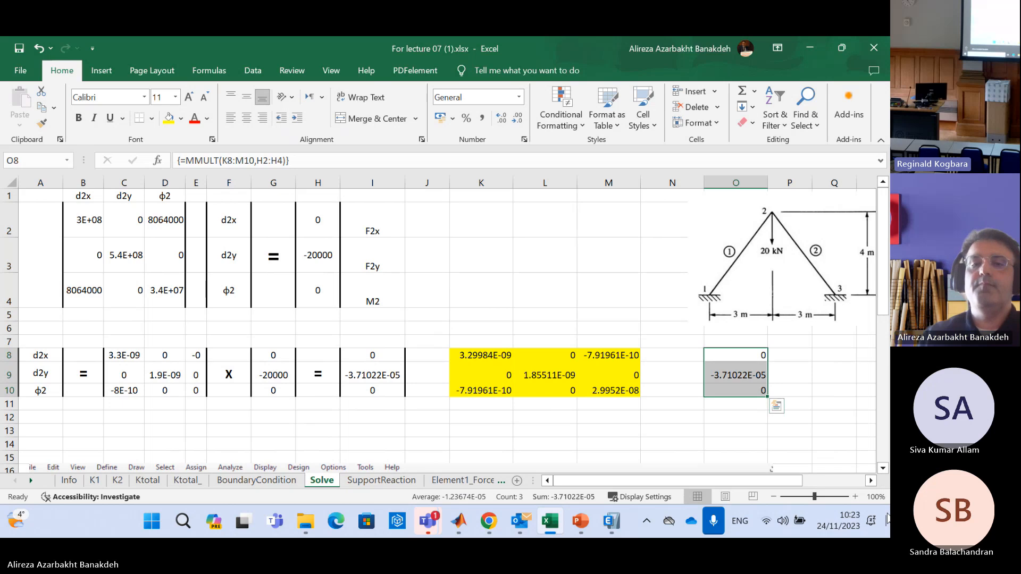
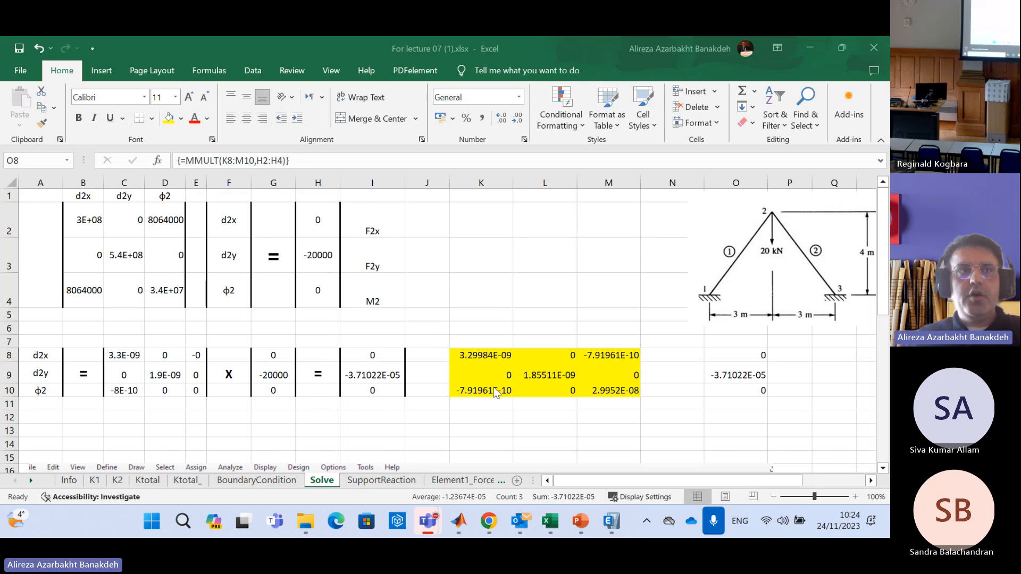
Switch to the Lecture07_Frames_ETABS presentation, review the frame example and element stiffness matrix slides, and return to the Solve worksheet
mouse_move(581, 524)
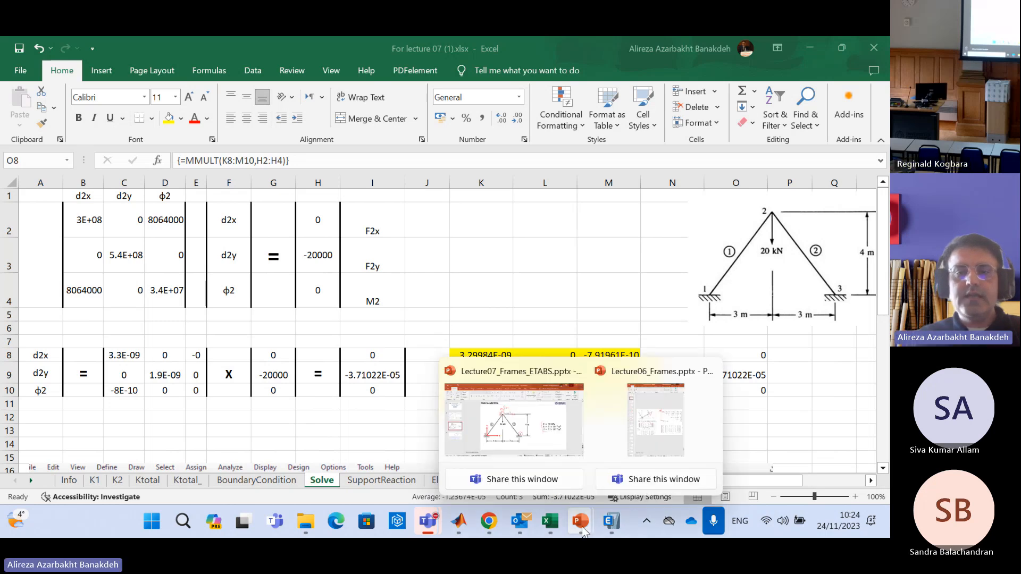
left_click(554, 423)
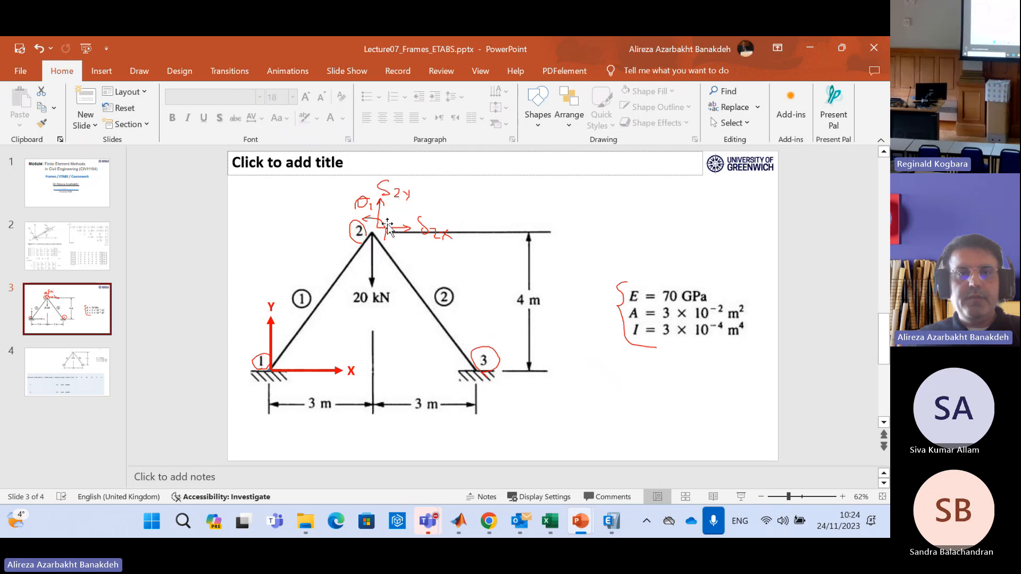
left_click(80, 253)
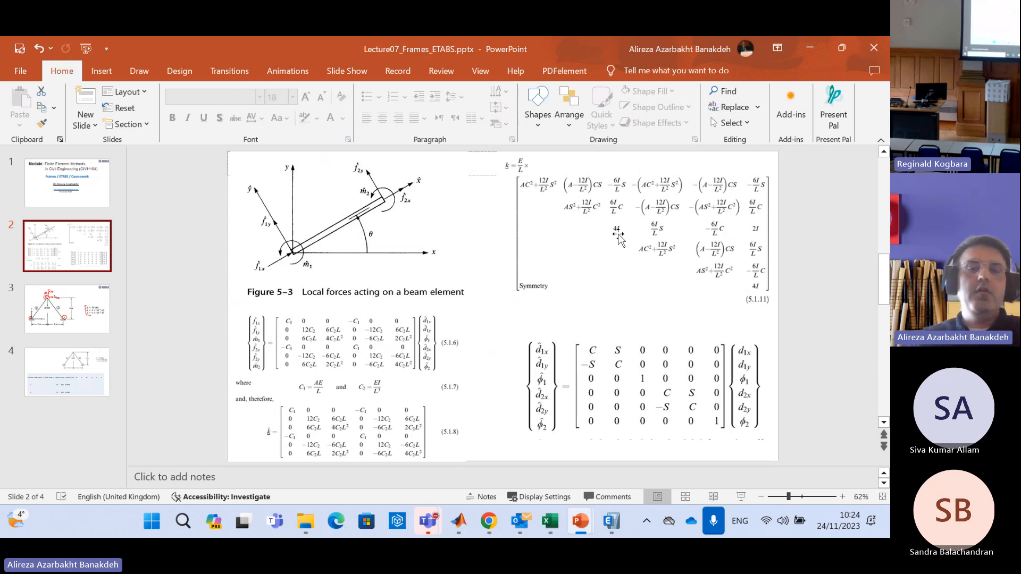
left_click(550, 521)
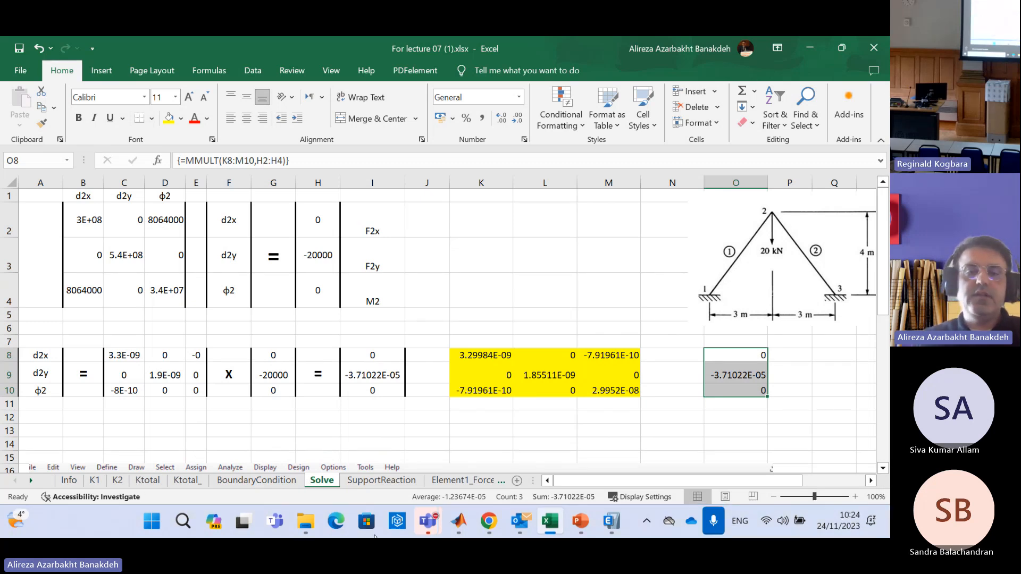
left_click(598, 311)
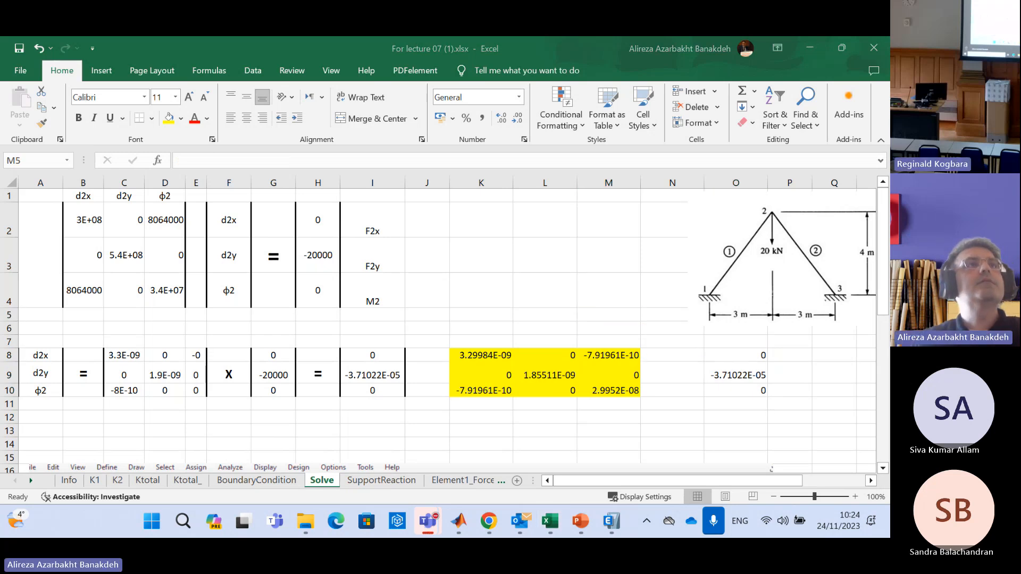
Compare the displacement results in O8:O10 with the force vector in H2:H4
left_click(708, 416)
left_click_drag(764, 357, 746, 390)
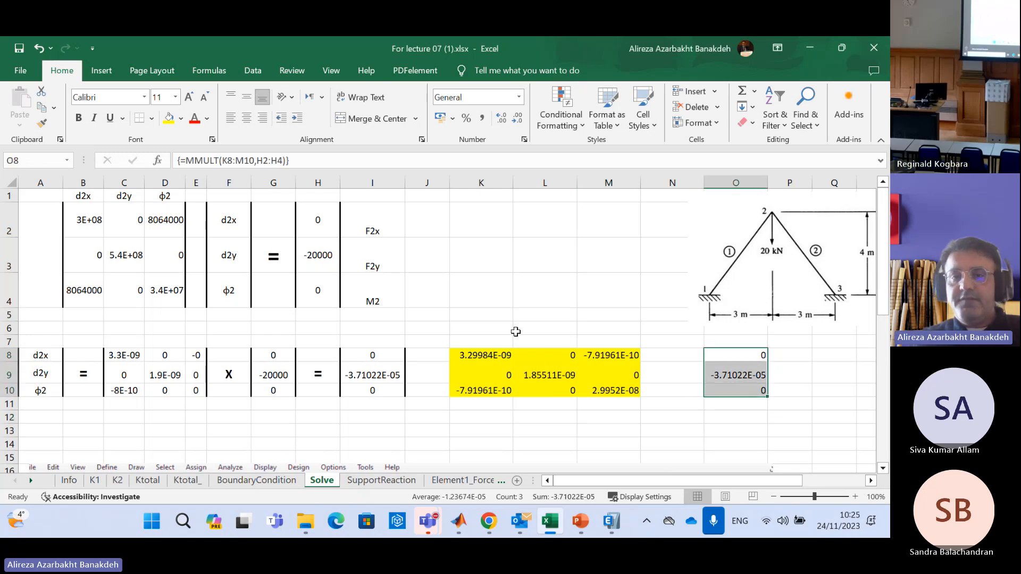
left_click_drag(321, 215, 327, 290)
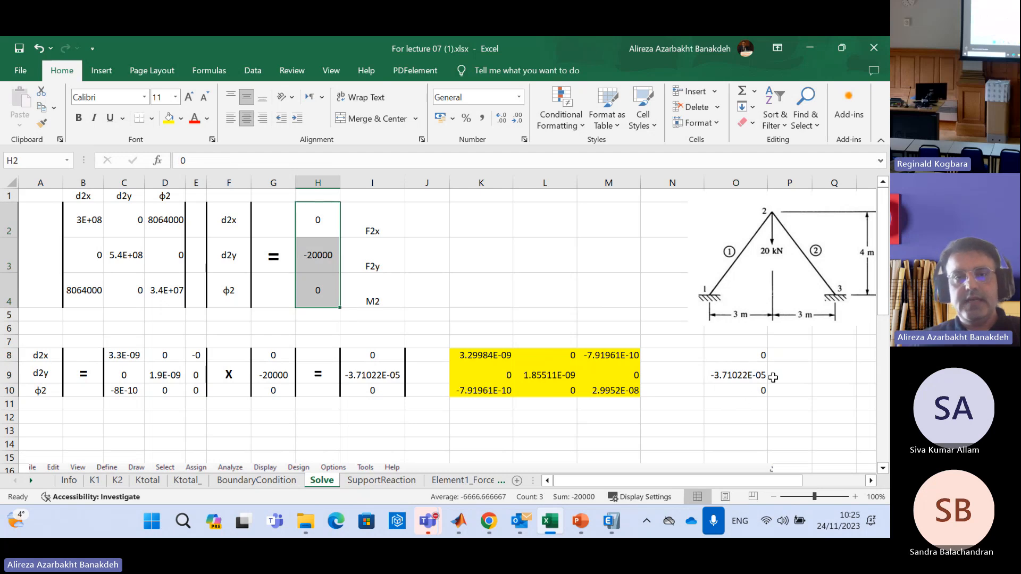
type("0 -20000 0")
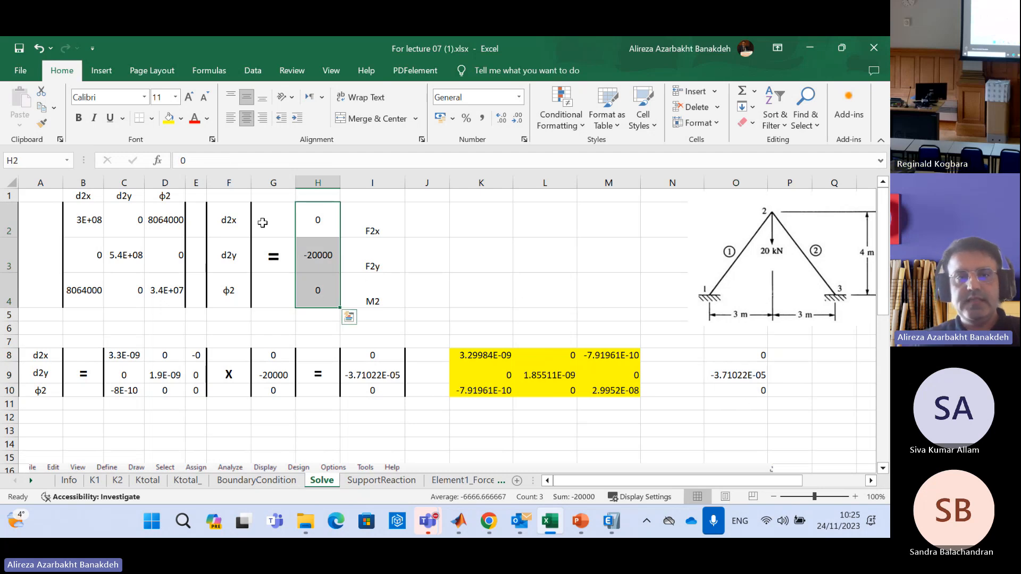
Copy the labels d2x, d2y and φ2 from F2:F4 into N8:N10 beside the matrix-product results
left_click(234, 222)
left_click_drag(235, 222, 230, 291)
key("ctrl+c")
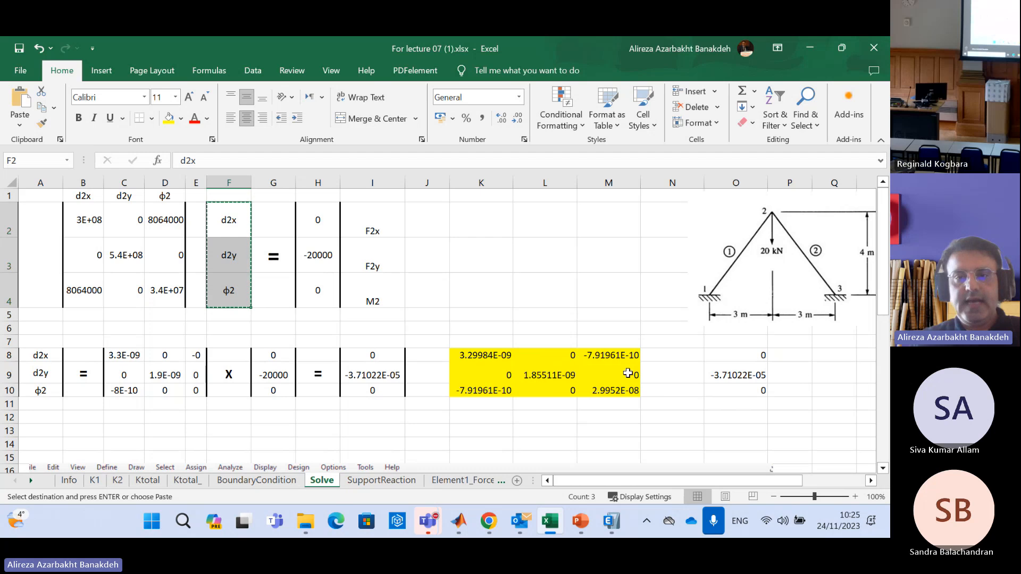
left_click_drag(672, 357, 677, 389)
key("ctrl+v")
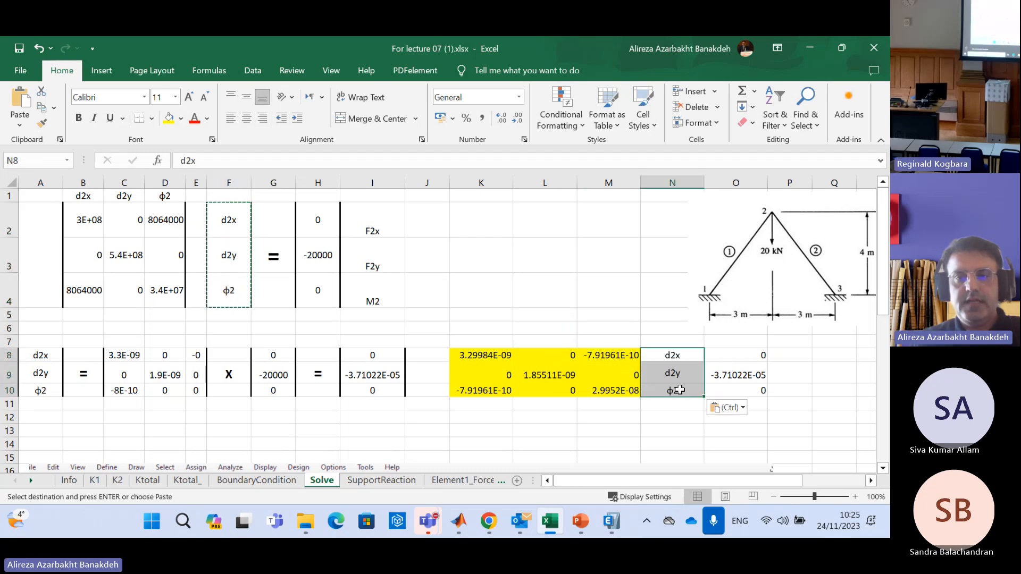
Move the labels and displacement results together from N8:O10 to O8:P10, leaving column N empty beside the yellow matrix
left_click_drag(697, 356, 715, 391)
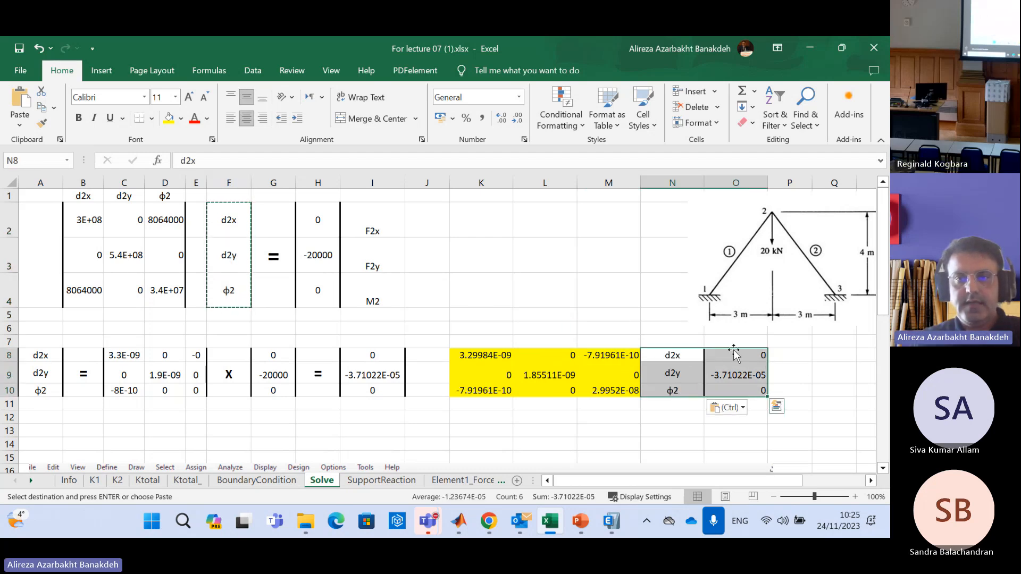
left_click_drag(747, 350, 780, 354)
left_click(798, 417)
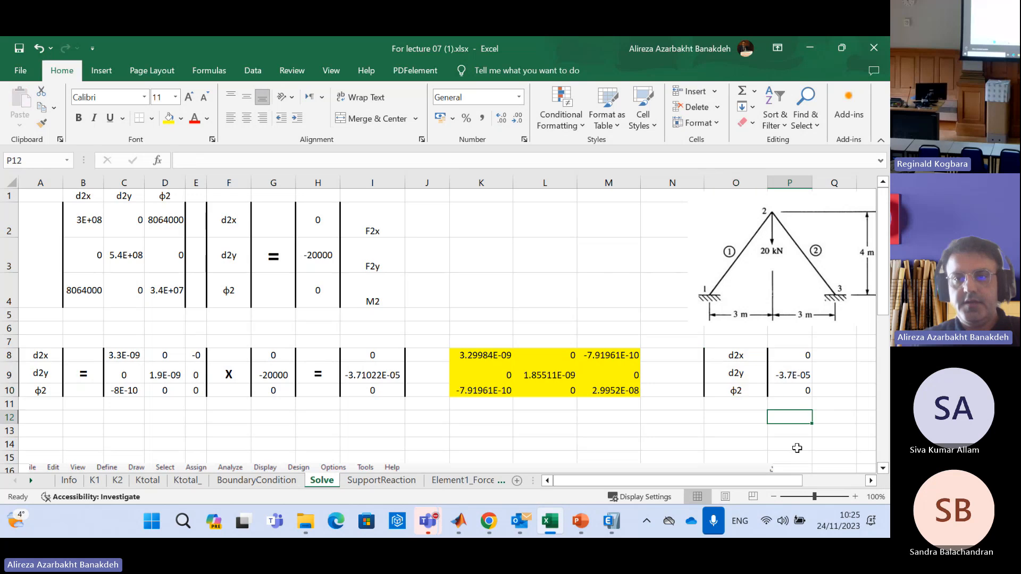
Examine the displacement labels in O8:O10 against their computed values in P8:P10, row by row
left_click(748, 356)
left_click(805, 357)
left_click(746, 374)
left_click(785, 375)
left_click(746, 393)
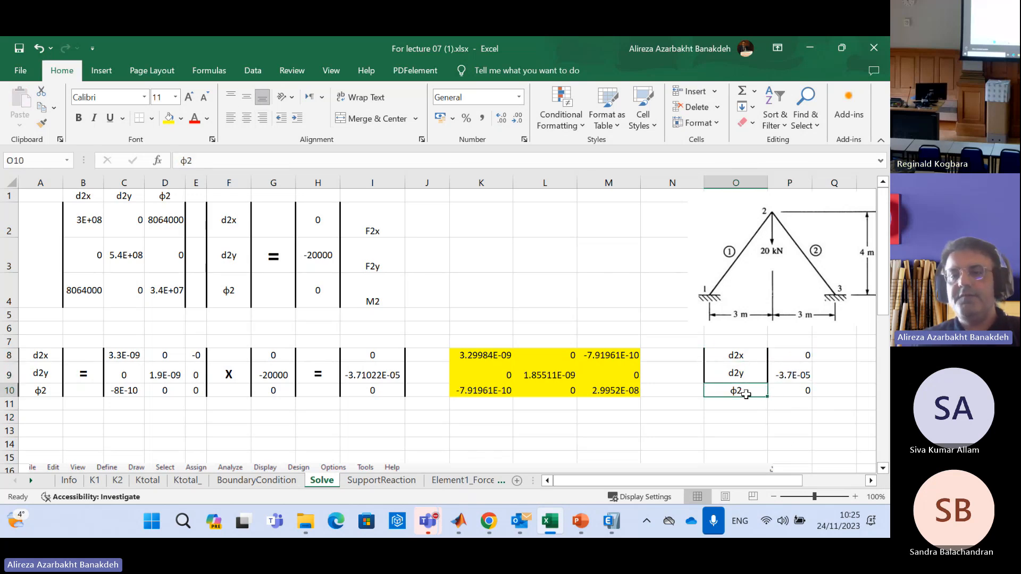
left_click(801, 392)
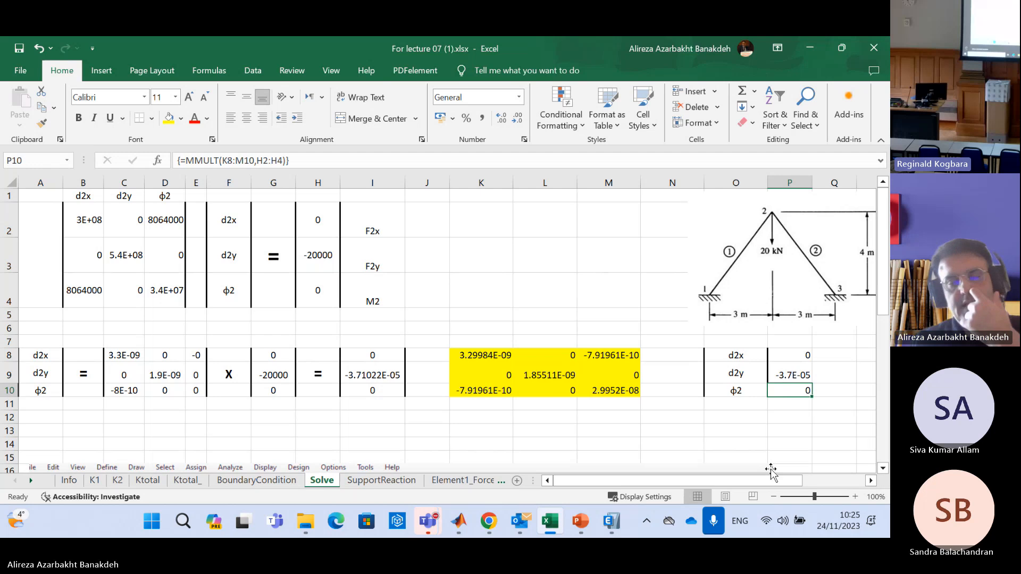
Reposition and resize the two-element frame picture so it sits above the yellow inverse matrix, spanning about columns L to O
left_click(804, 282)
left_click_drag(803, 283, 684, 289)
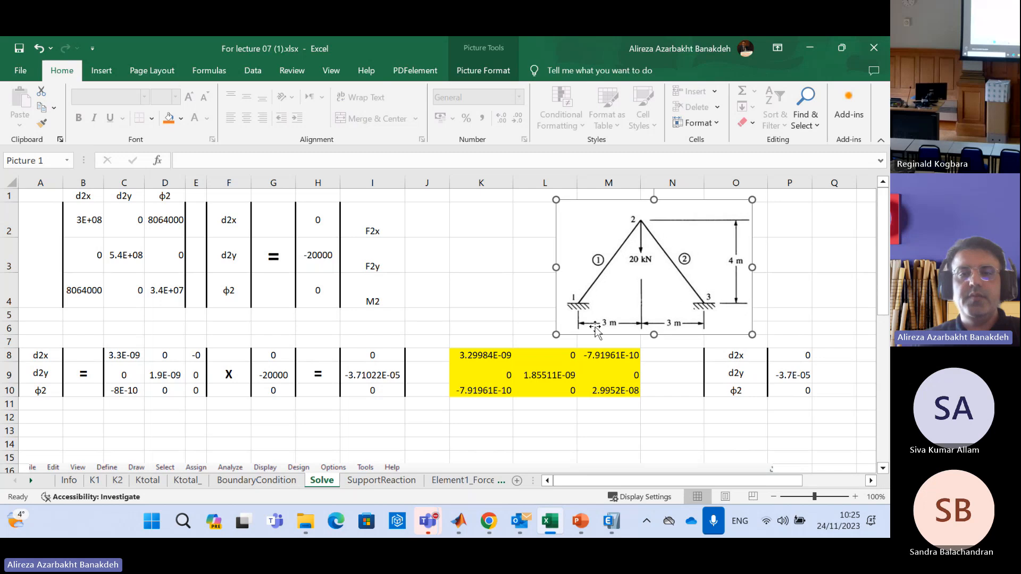
left_click_drag(556, 335, 420, 410)
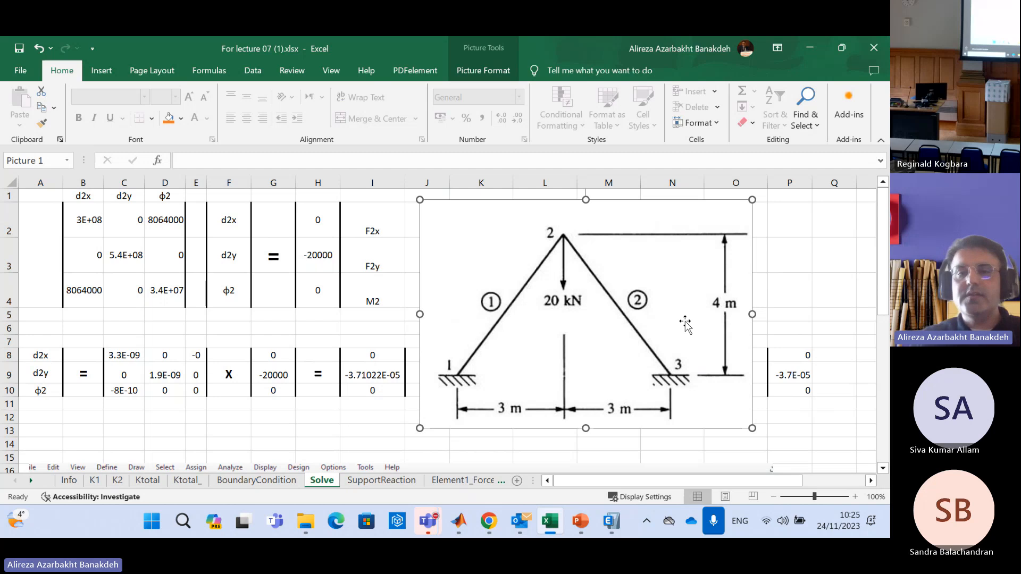
left_click_drag(423, 198, 545, 282)
left_click_drag(624, 325, 616, 230)
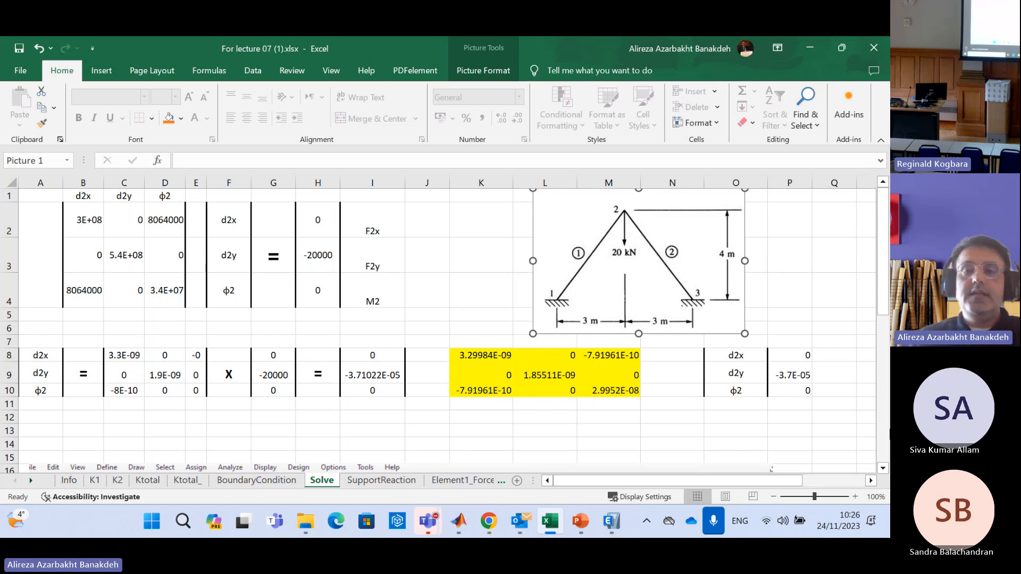
left_click_drag(627, 214, 629, 242)
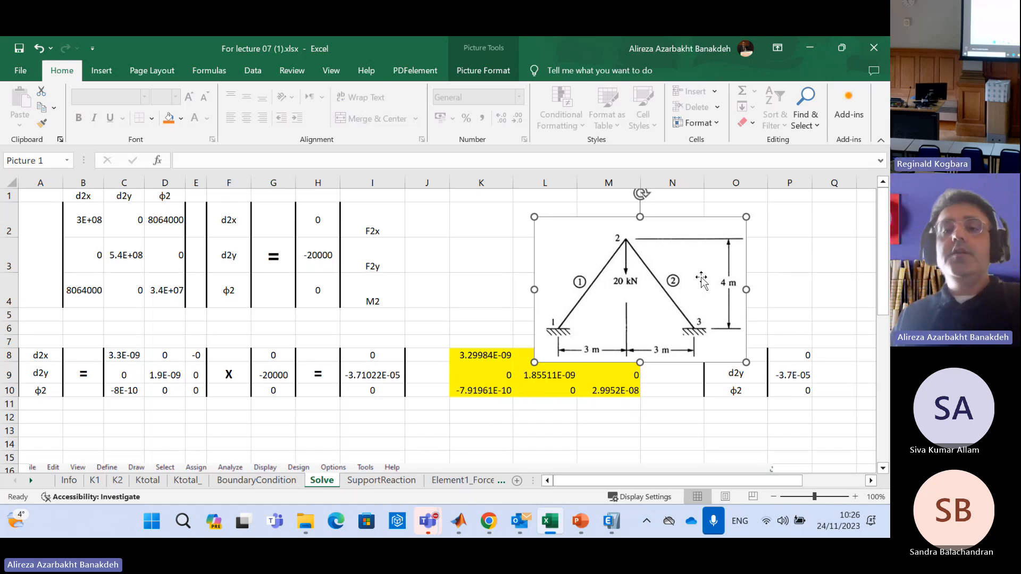
left_click_drag(673, 272, 674, 250)
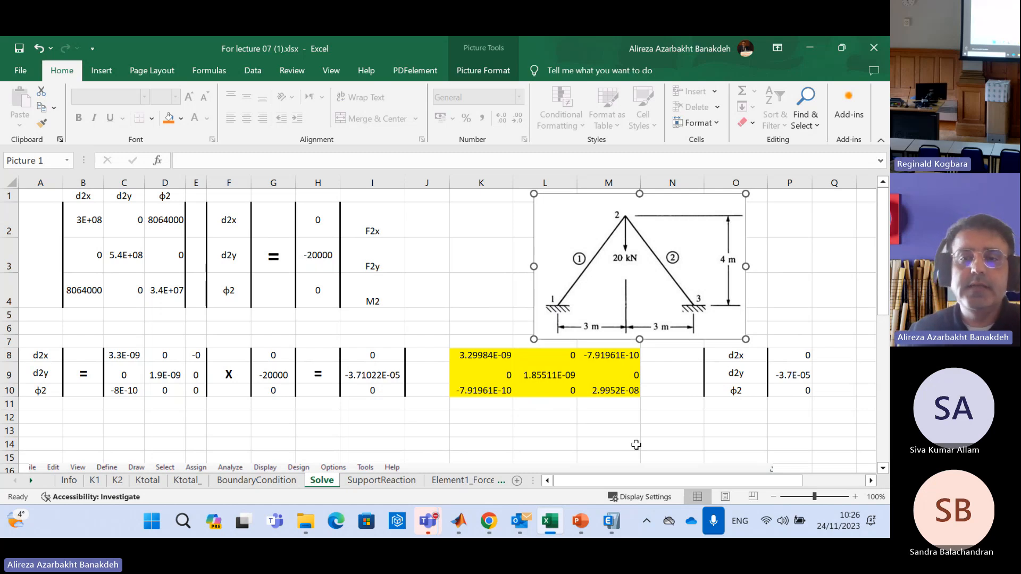
Set the horizontal force F2x in H2 to 10000 and the moment M2 in H4 to 15000
left_click(318, 225)
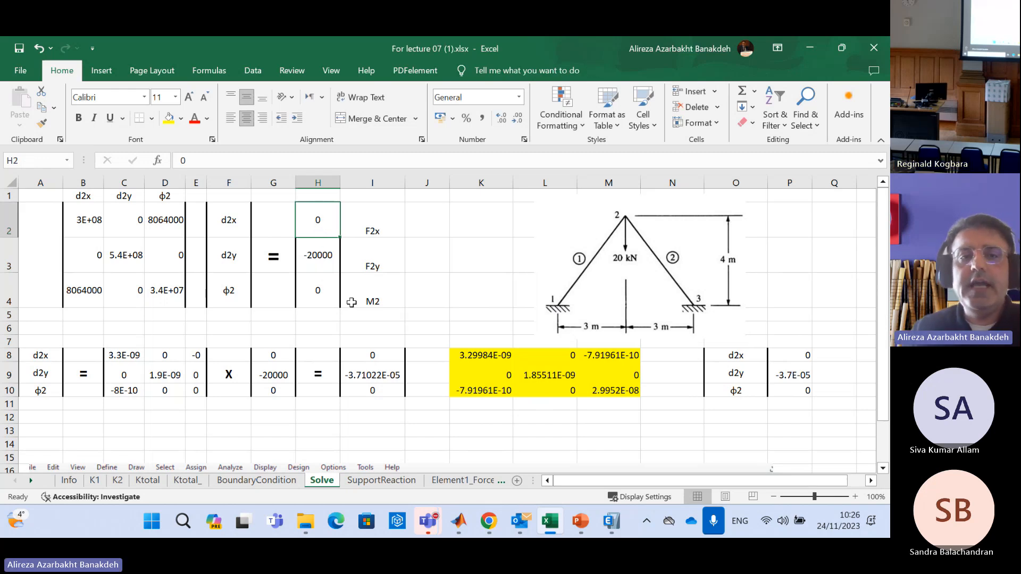
type("10000")
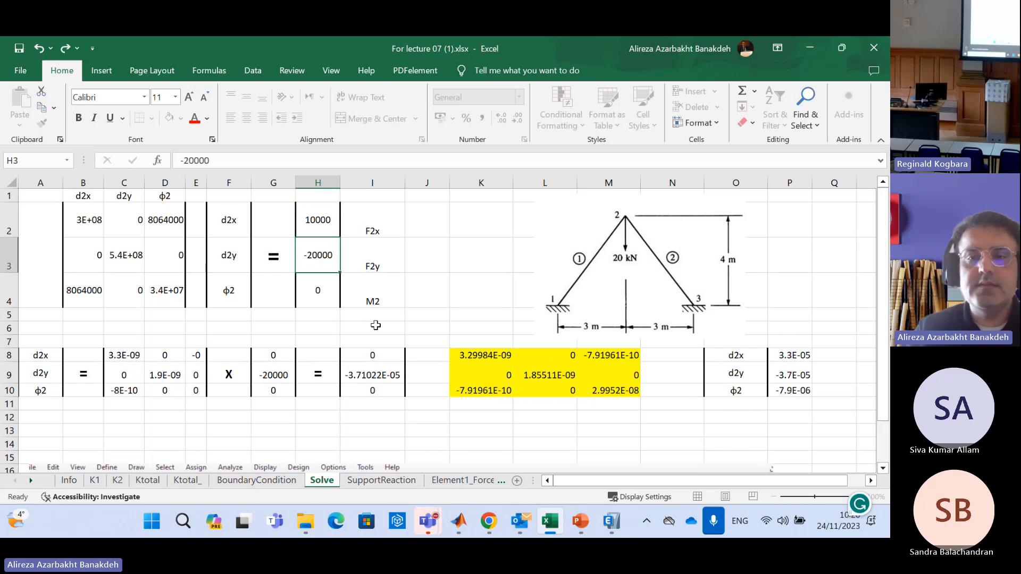
key("Return")
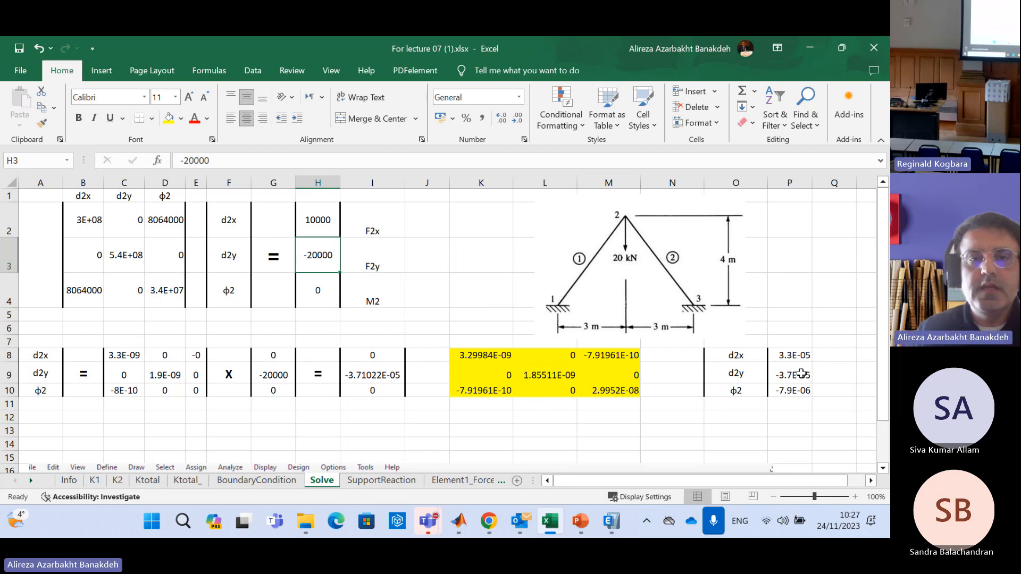
left_click(324, 220)
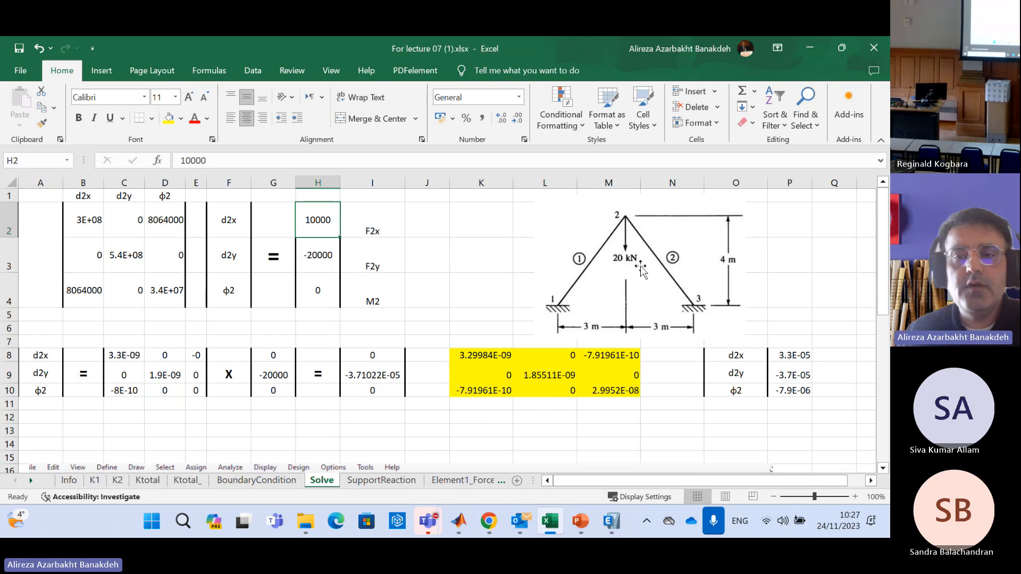
left_click(322, 292)
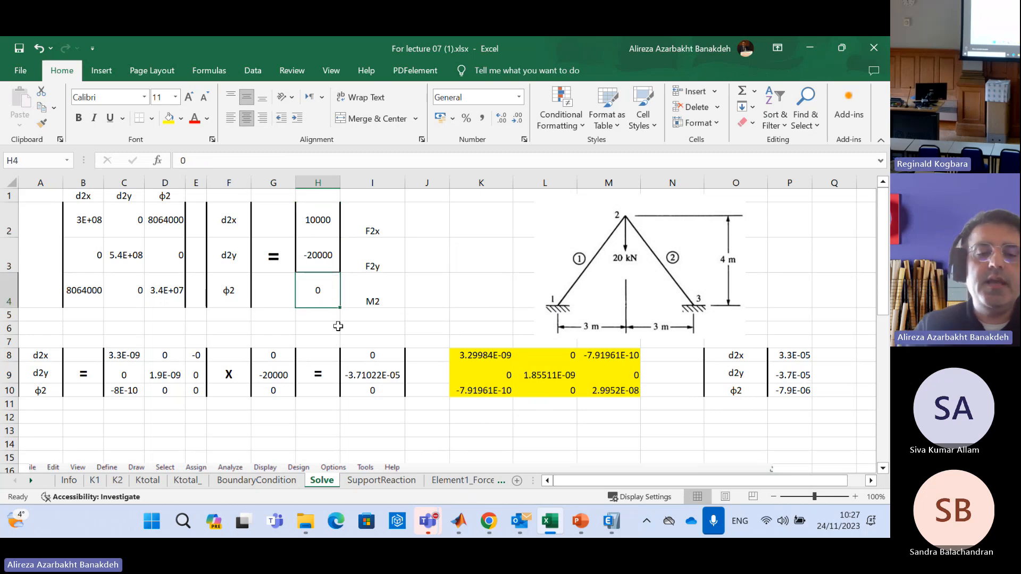
type("15000")
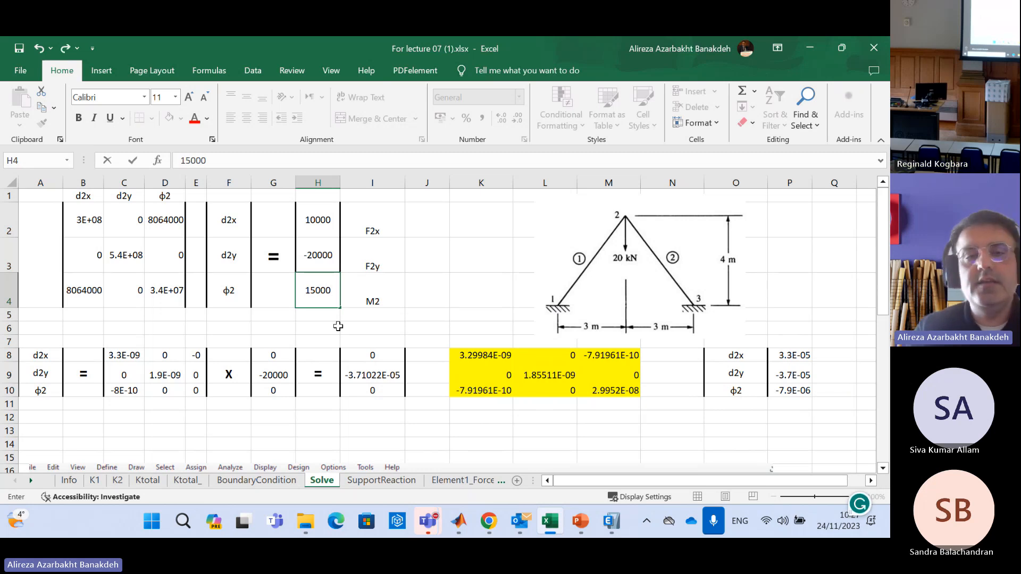
key("Return")
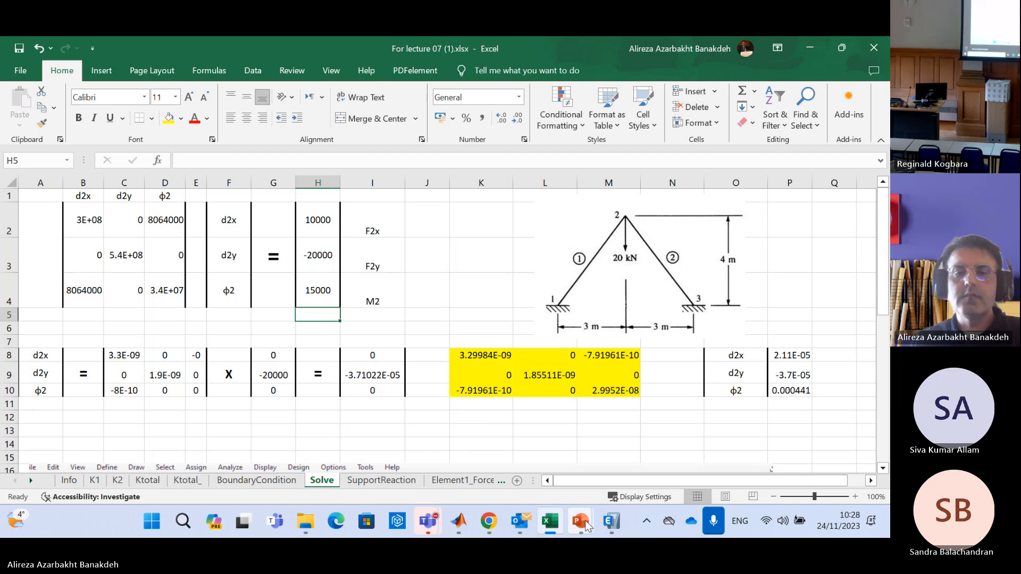
Switch to the course page in Chrome, extend the session and open the folder "Supporting Material for Lecture 09 - ETABS files"
mouse_move(491, 527)
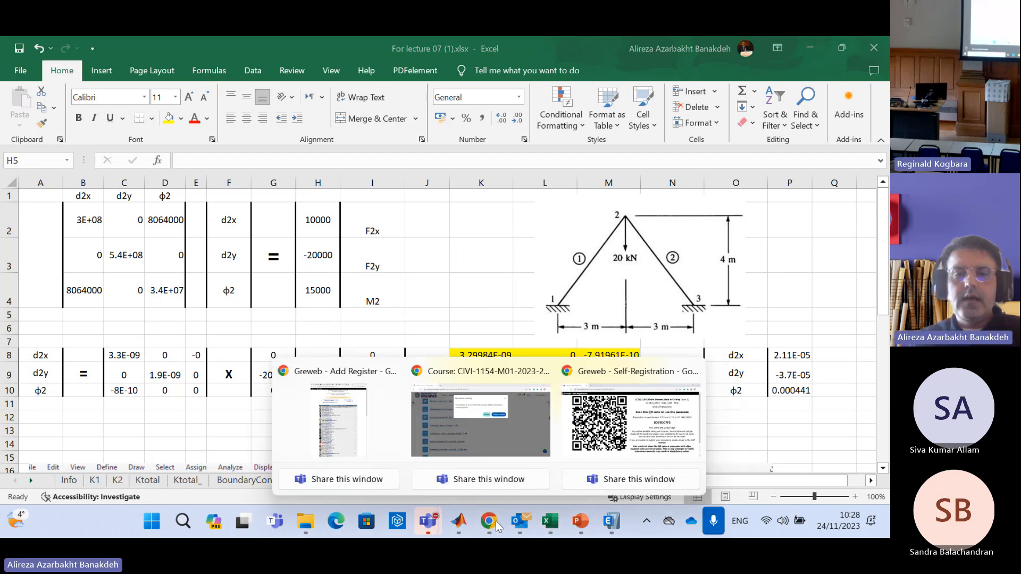
left_click(452, 430)
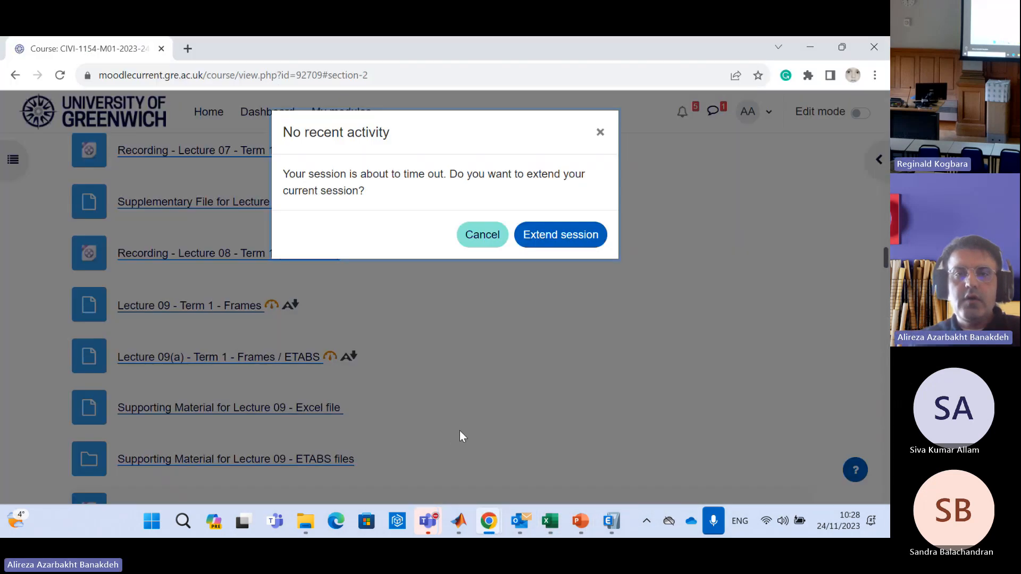
left_click(530, 239)
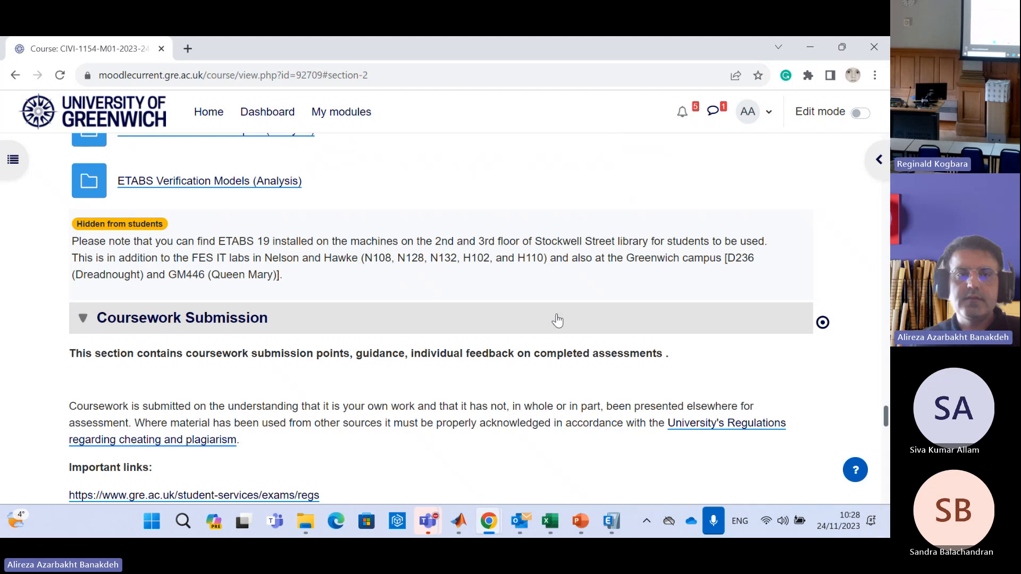
scroll(557, 313, "up", 20)
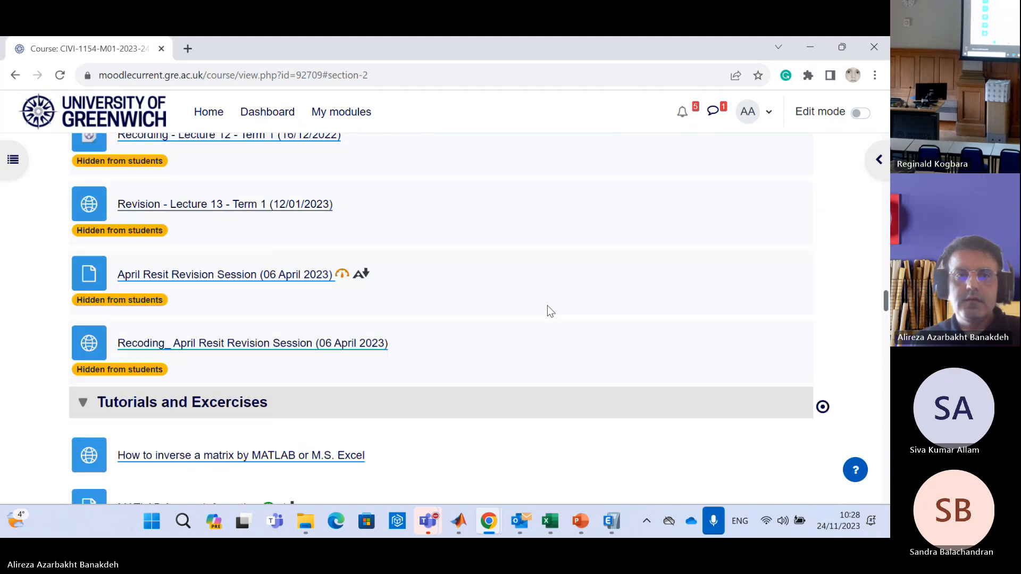
scroll(546, 319, "up", 5)
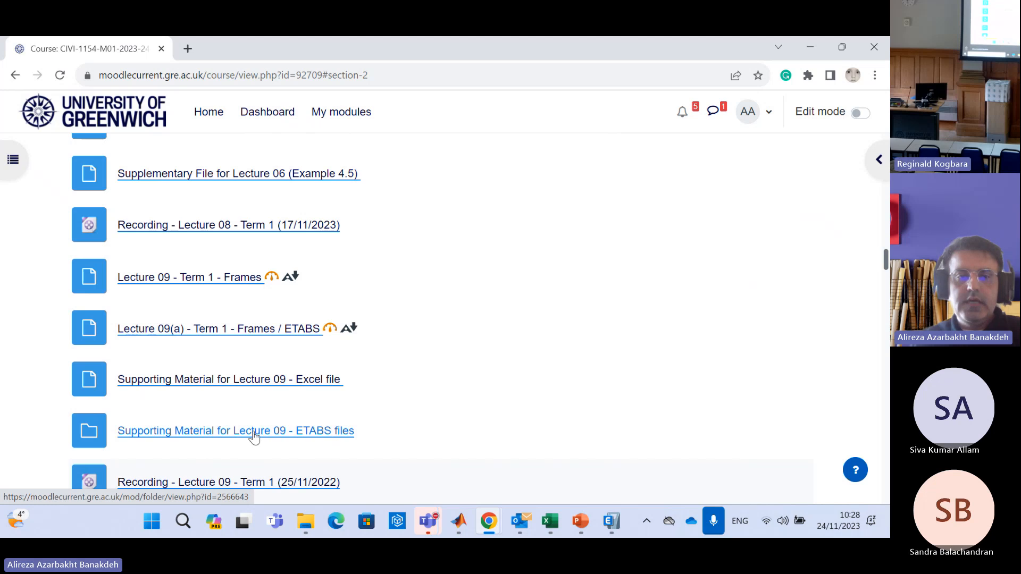
left_click(279, 431)
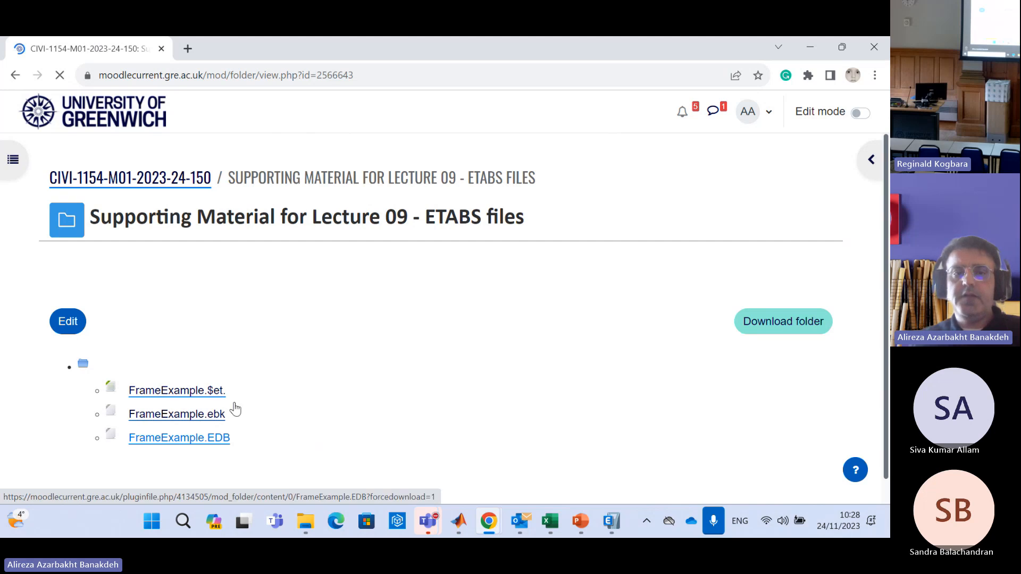
Switch to ETABS and run the analysis of the FrameExample model
left_click(622, 531)
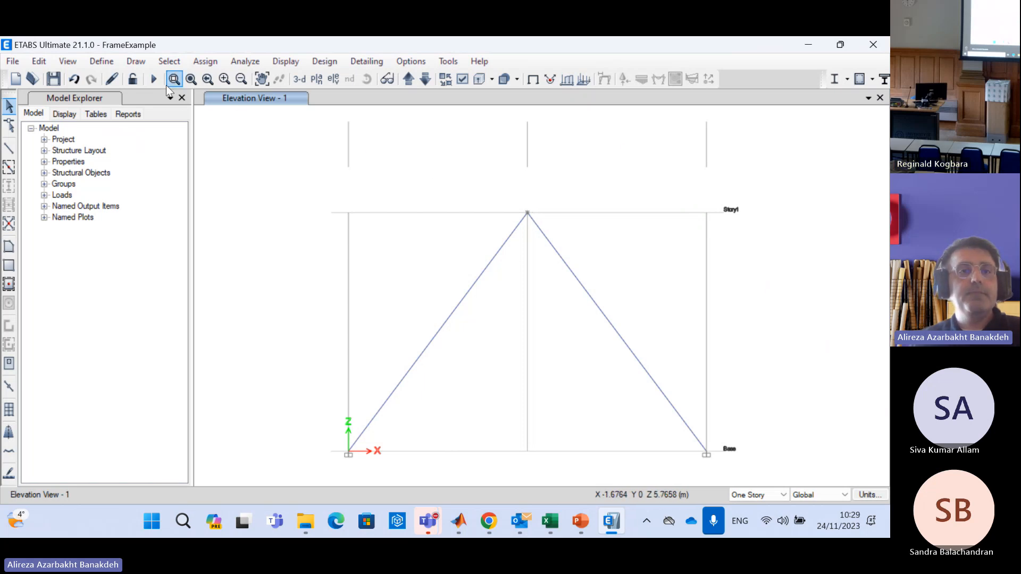
left_click(153, 78)
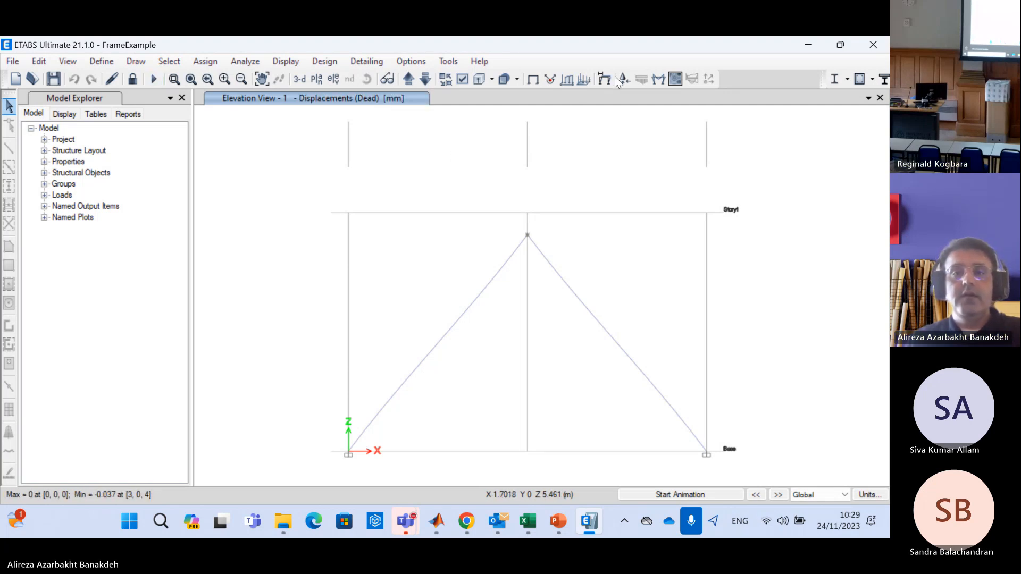
Display the joint forces of the Dead load pattern on the elevation view, with loading values shown
left_click(283, 62)
mouse_move(329, 100)
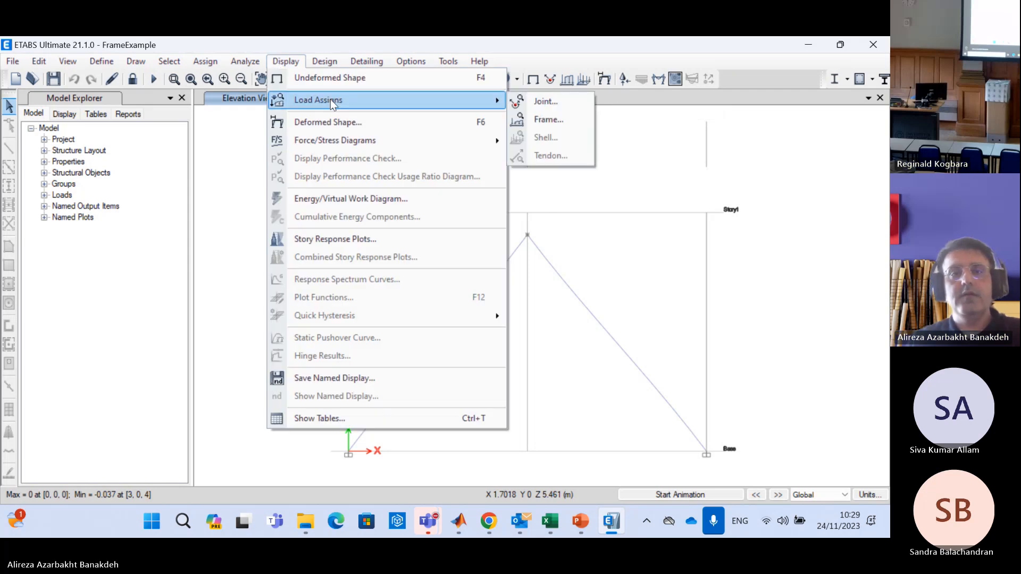
left_click(542, 102)
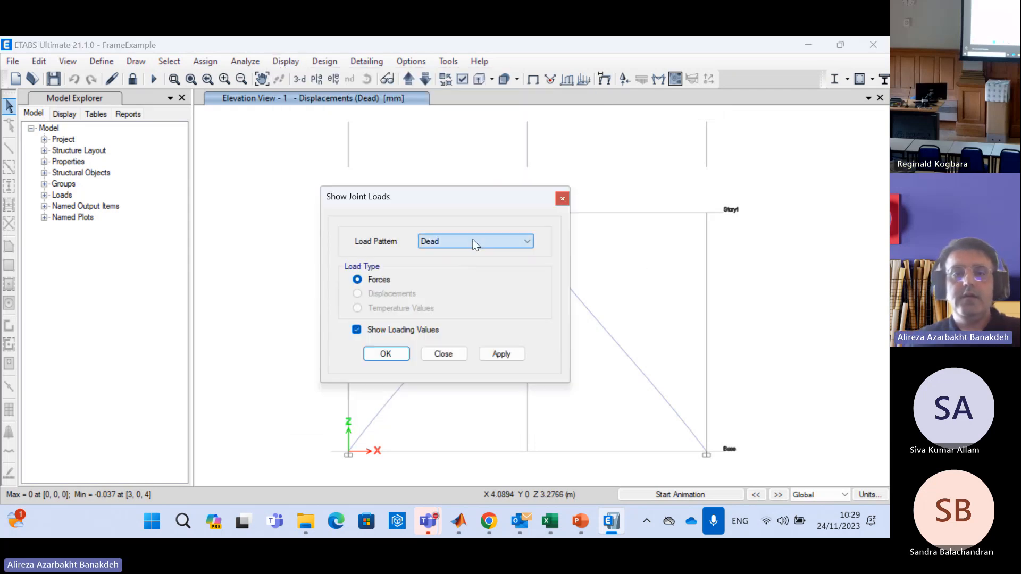
left_click(387, 355)
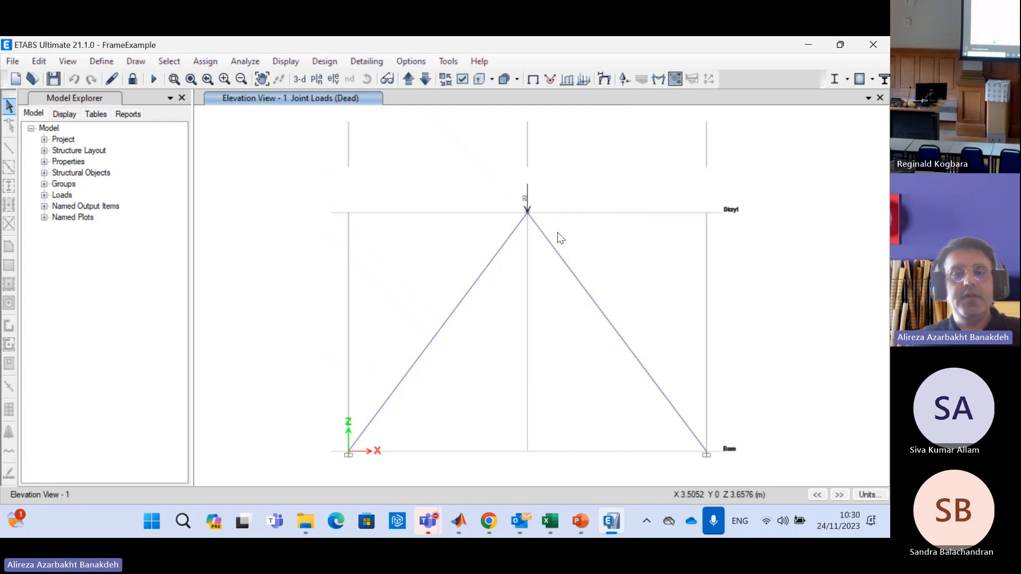
Display the deformed shape for the Dead load case with a user-defined scale factor of 70000
left_click(610, 81)
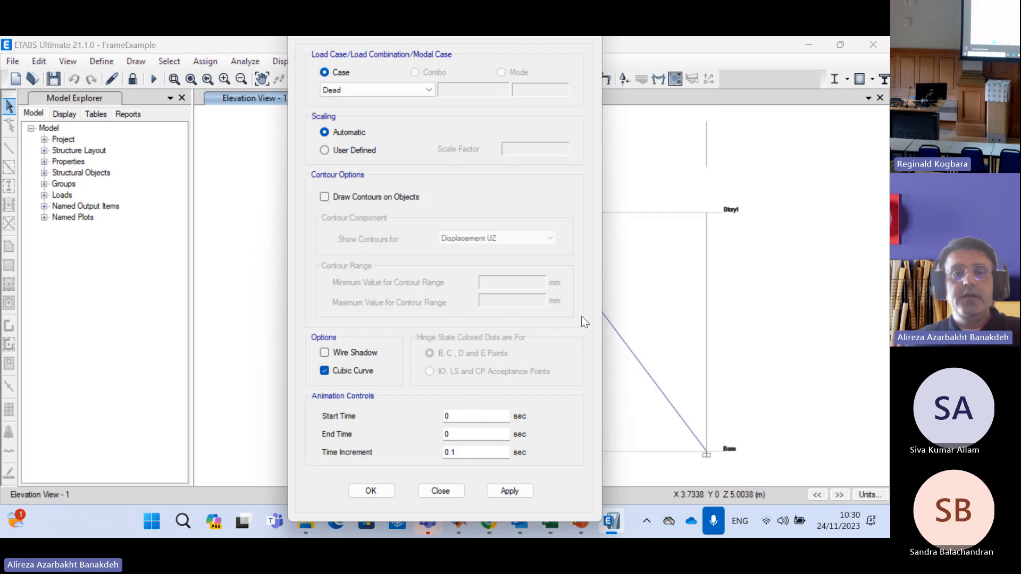
left_click(372, 490)
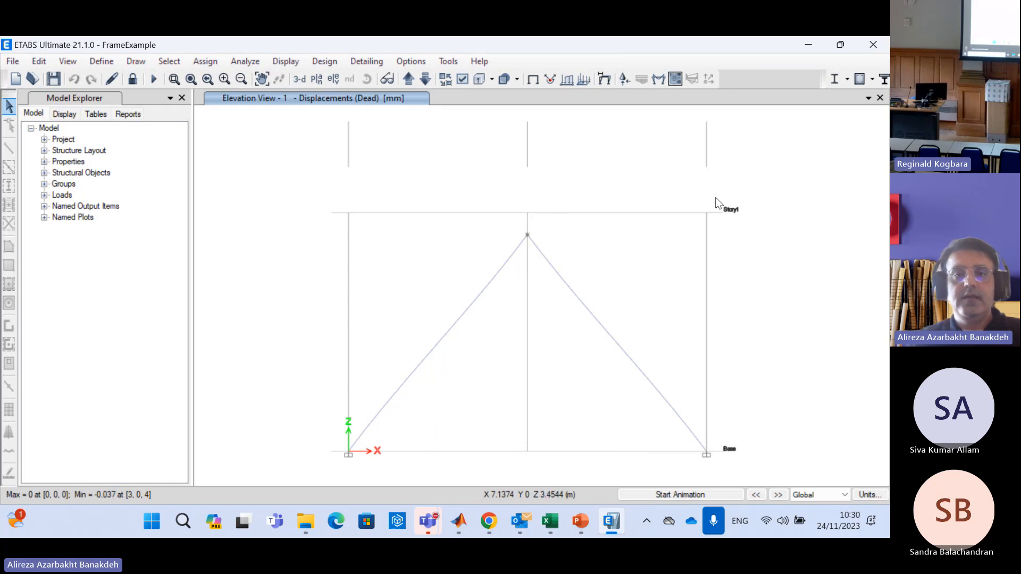
key("F6")
left_click(366, 153)
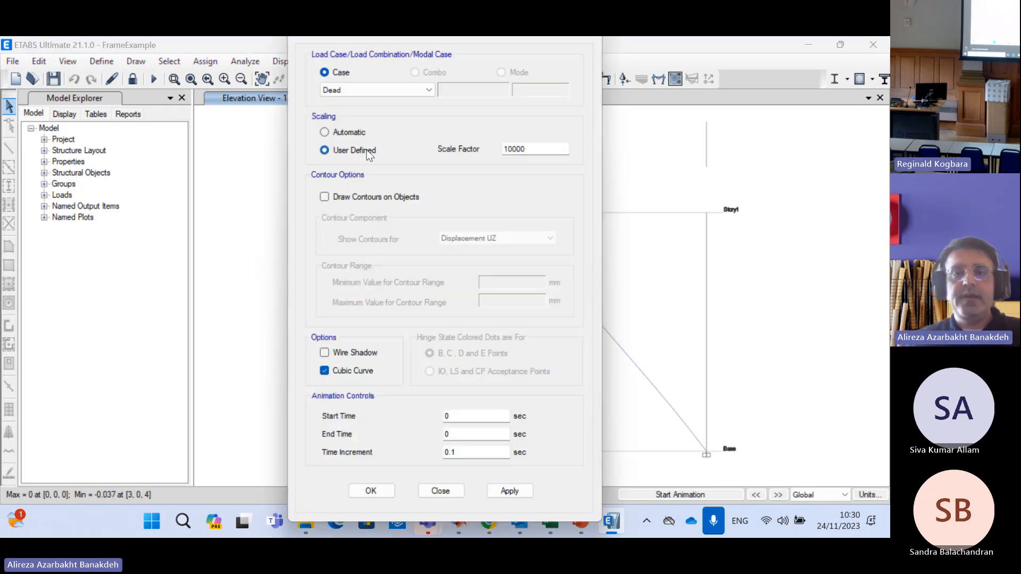
left_click(537, 149)
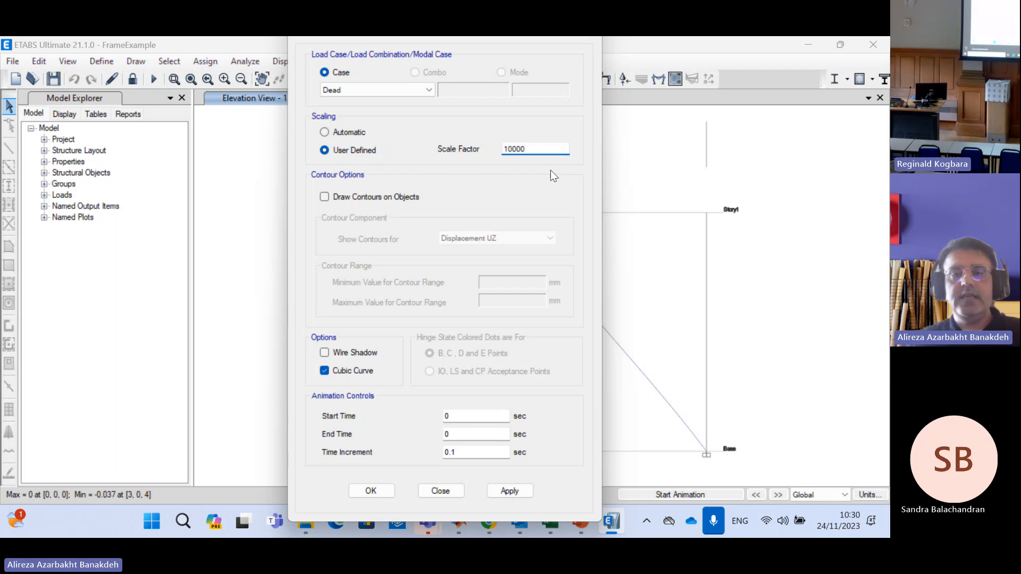
left_click_drag(509, 149, 493, 150)
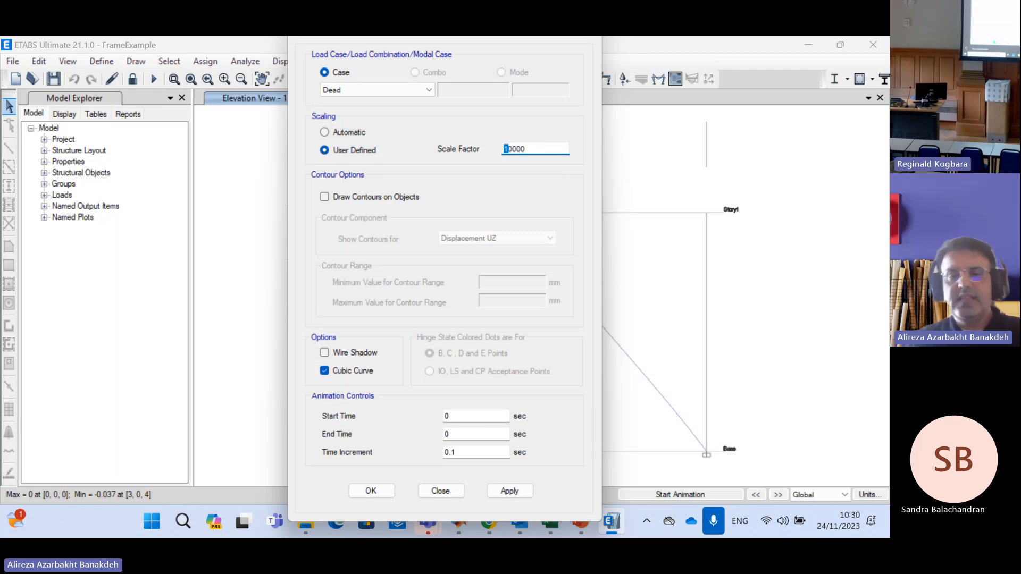
left_click(367, 491)
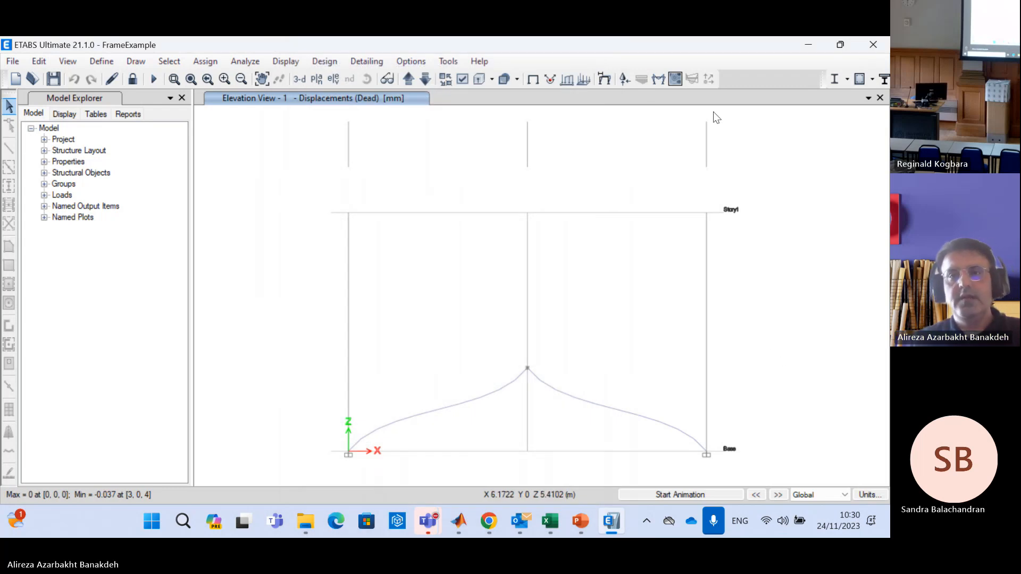
Reduce the deformed shape's scale factor to 30000 and show the displacement values of the apex joint
left_click(603, 77)
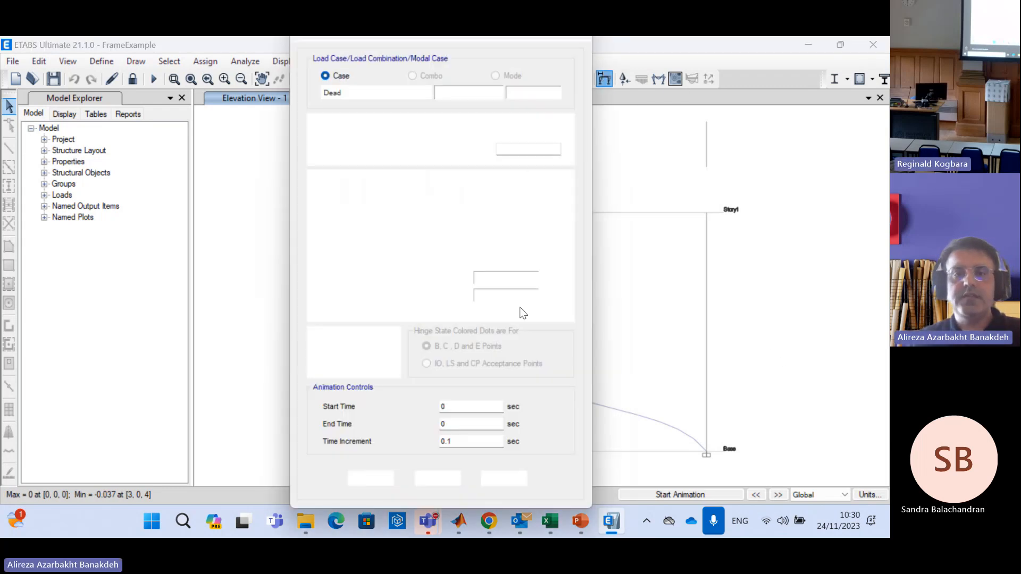
left_click(505, 149)
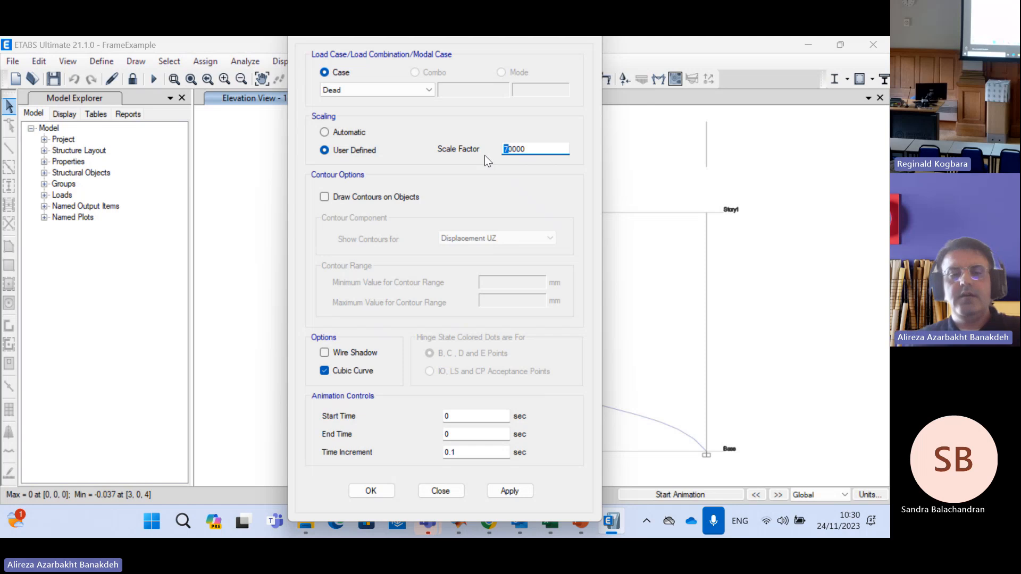
type("3")
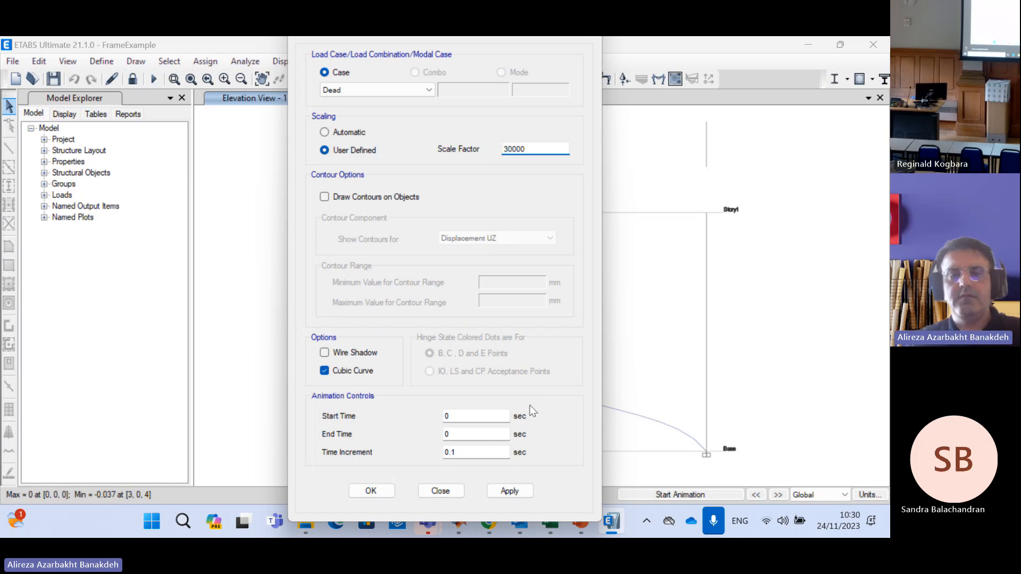
key("Return")
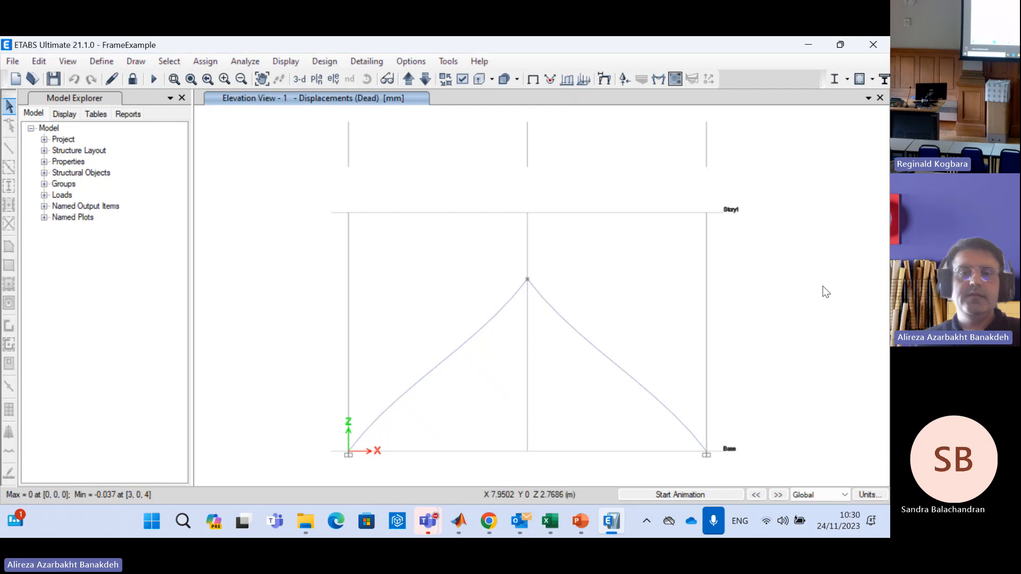
right_click(527, 281)
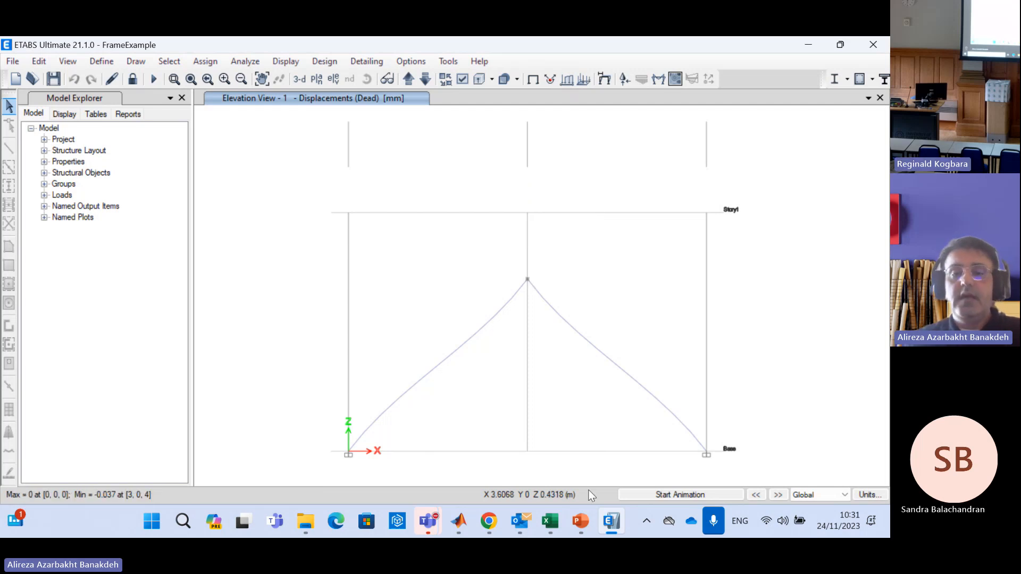
Switch to the Excel workbook and set the horizontal force F2x in H2 and the moment M2 in H4 to 0
left_click(560, 519)
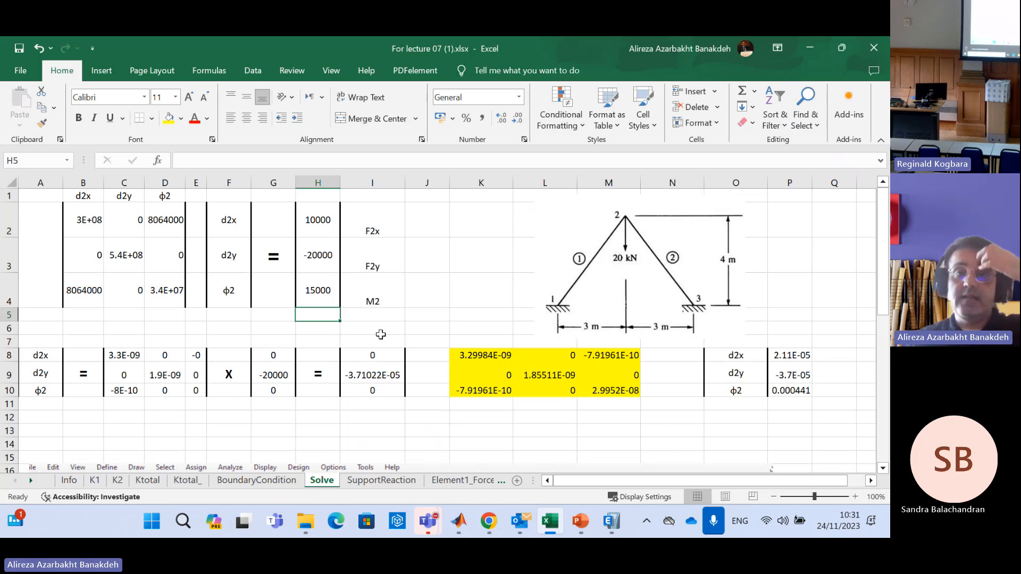
type("0")
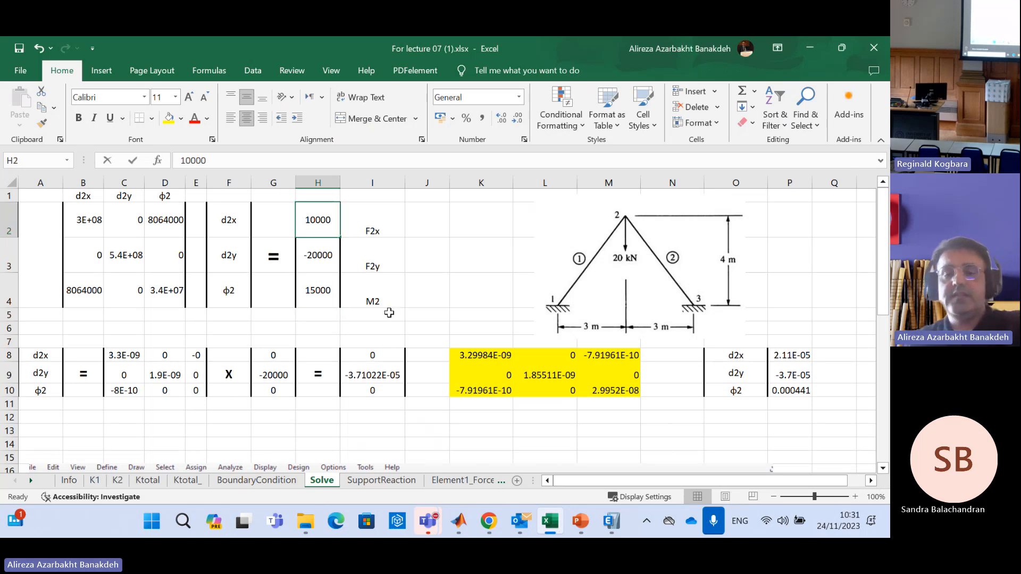
left_click(335, 289)
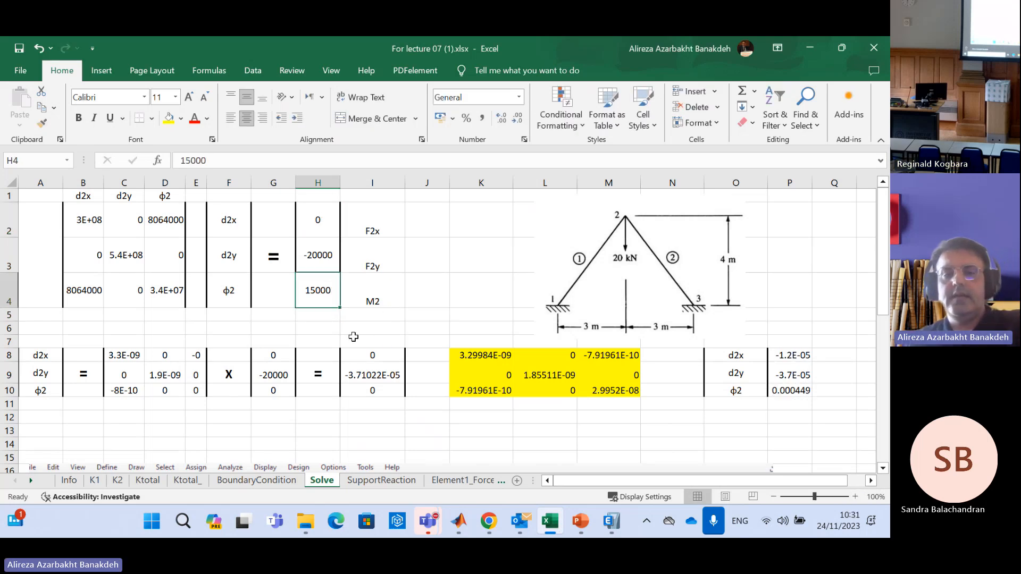
type("0")
key("Return")
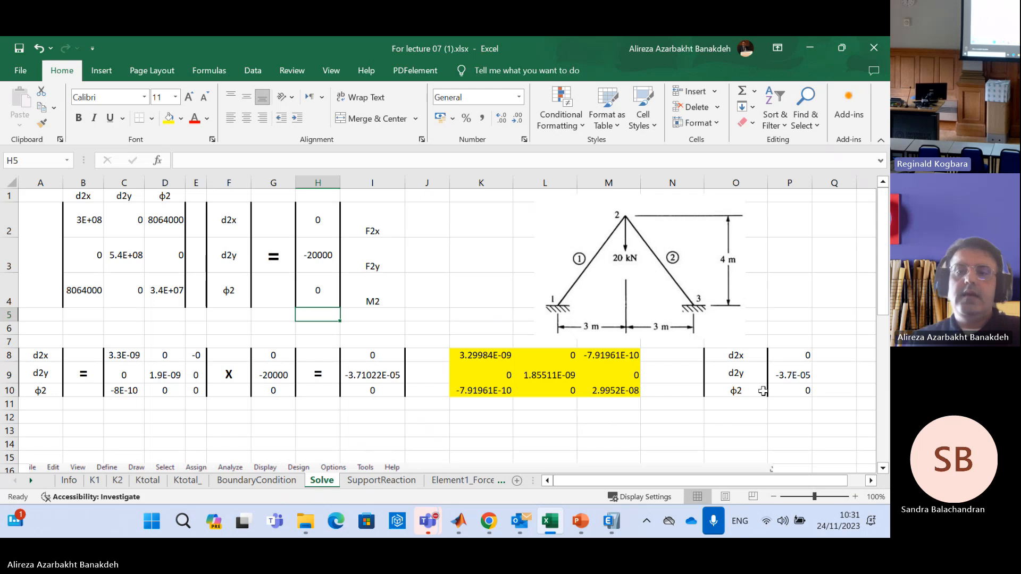
Compare the d2y result in P9 with the apex joint's displacements in ETABS, and return to the Excel workbook
left_click(790, 377)
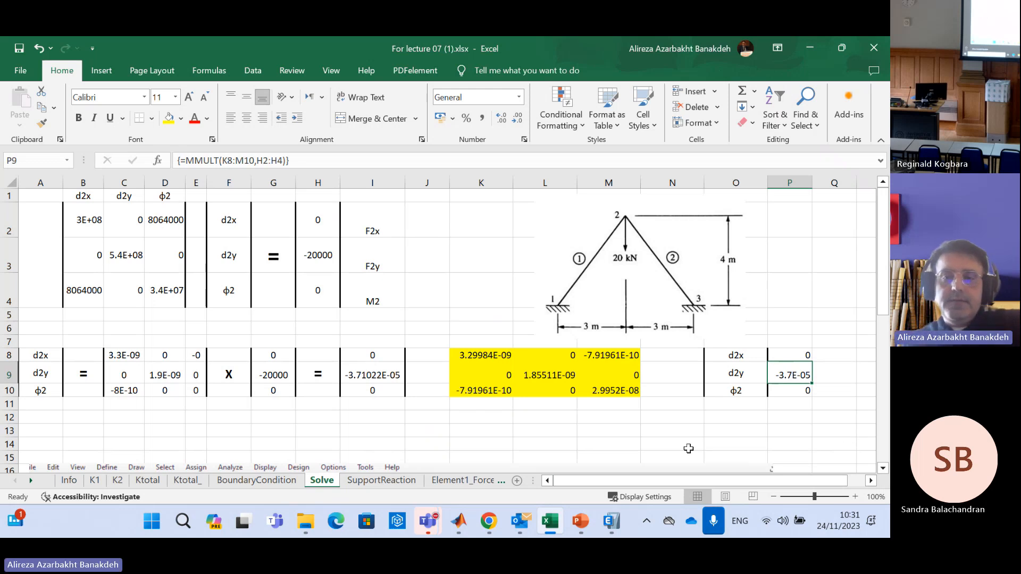
left_click(612, 521)
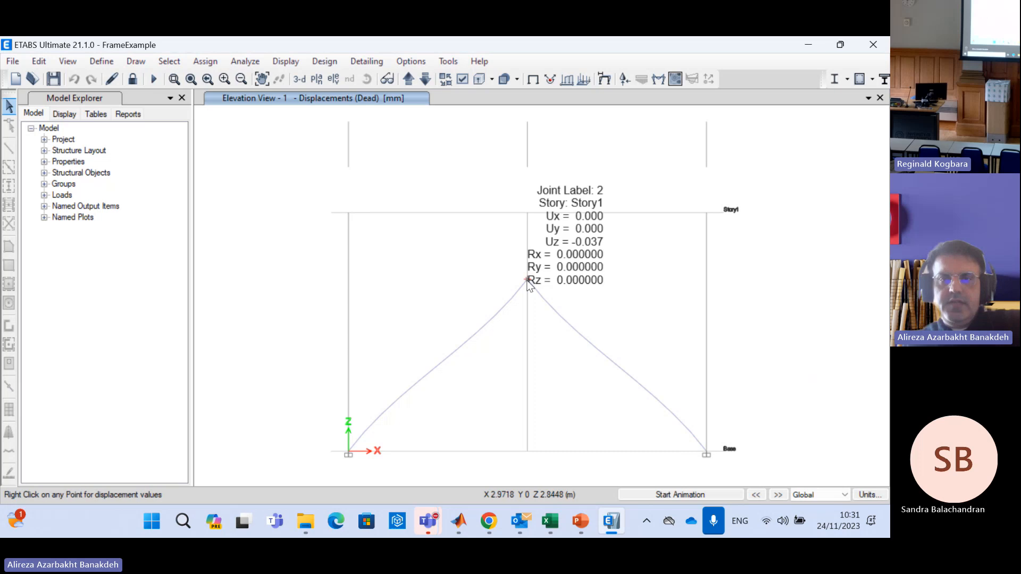
left_click(809, 45)
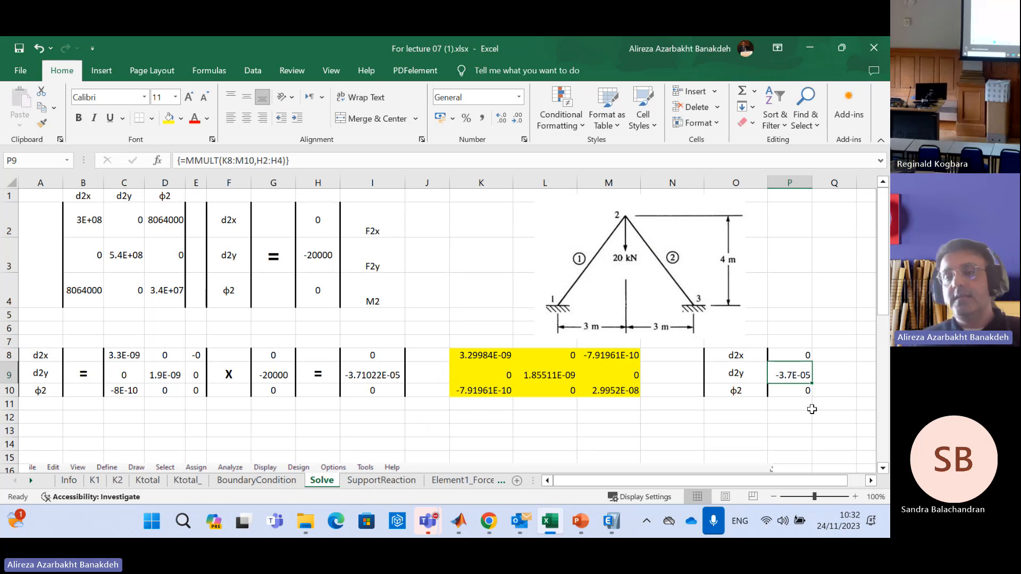
left_click(613, 521)
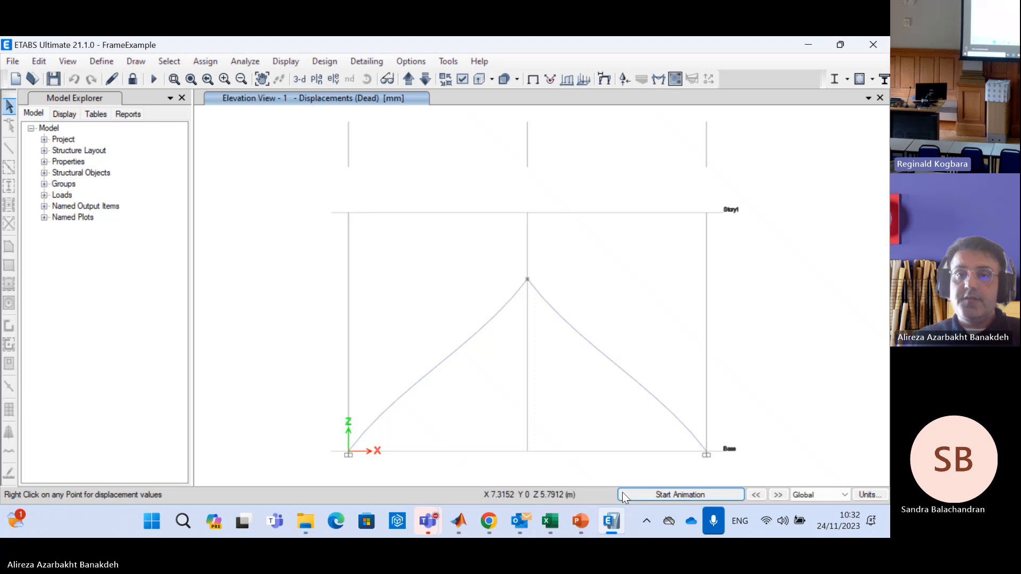
left_click(817, 45)
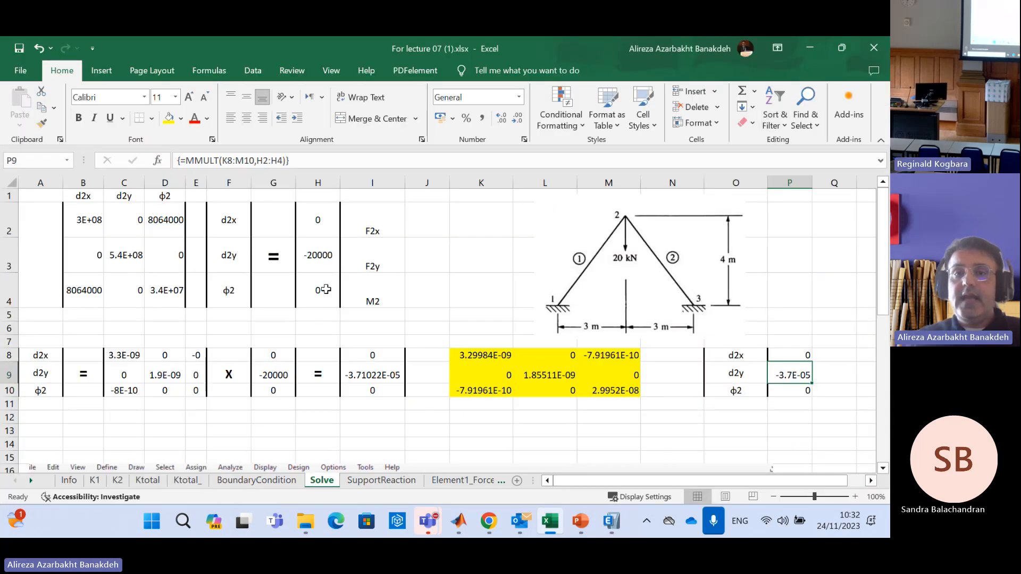
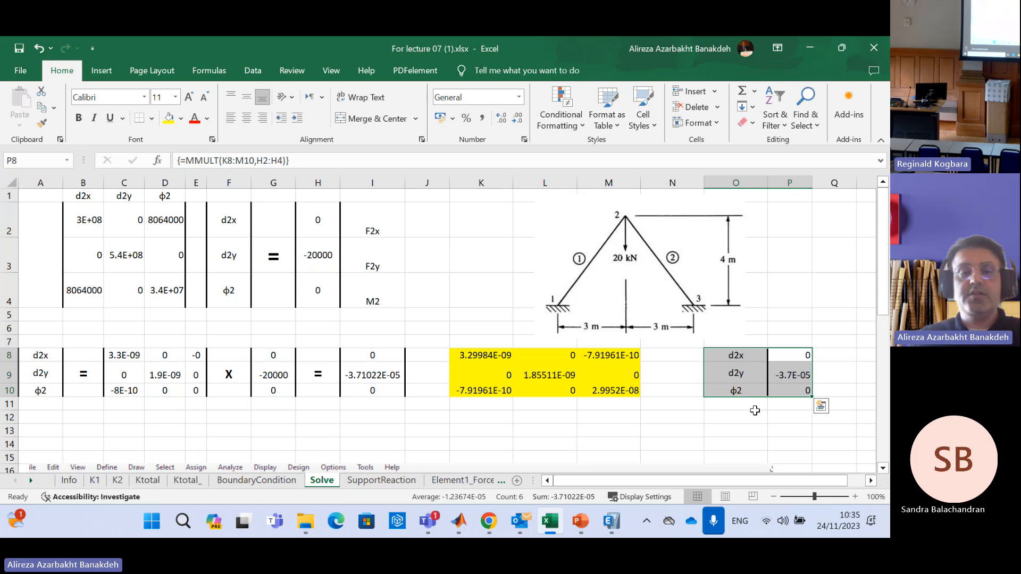
Open the SupportReaction sheet and set its zoom magnification to 75%
left_click(384, 481)
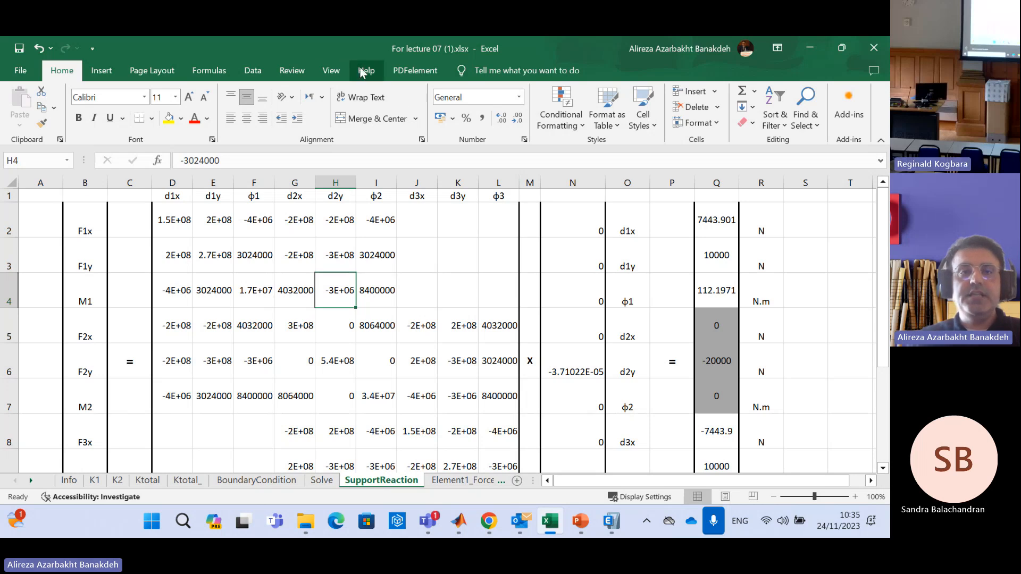
left_click(331, 71)
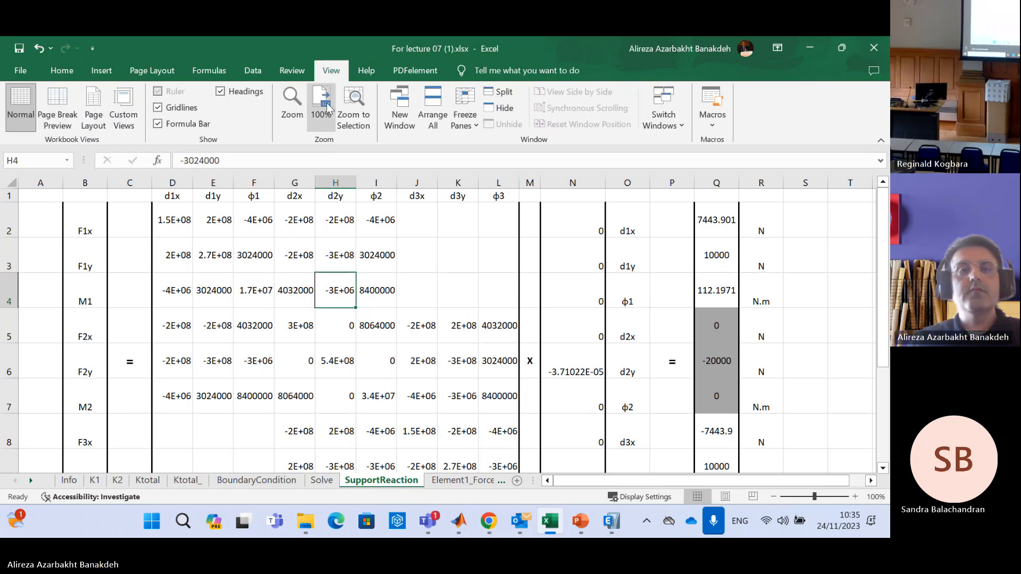
left_click(292, 104)
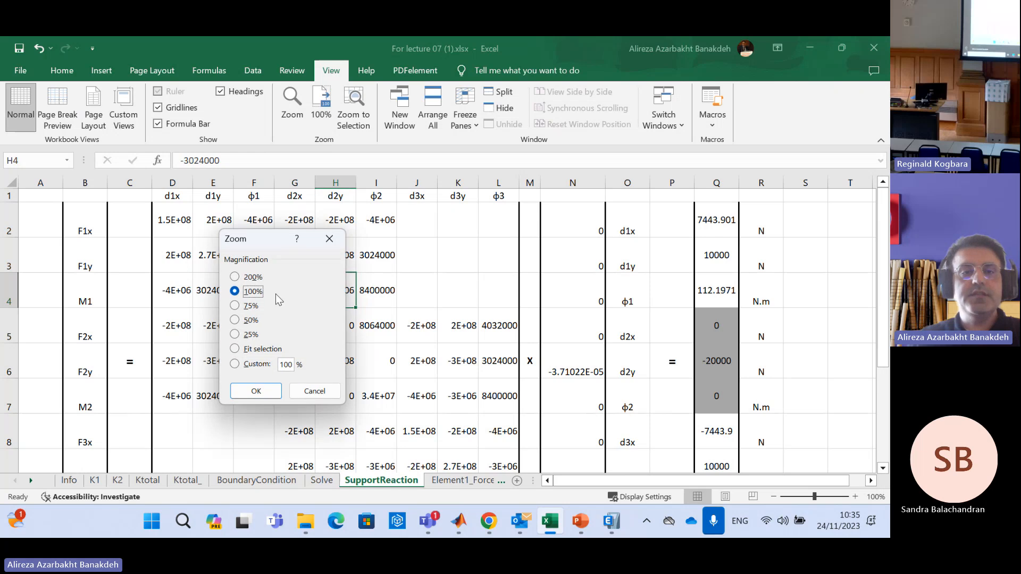
left_click(236, 307)
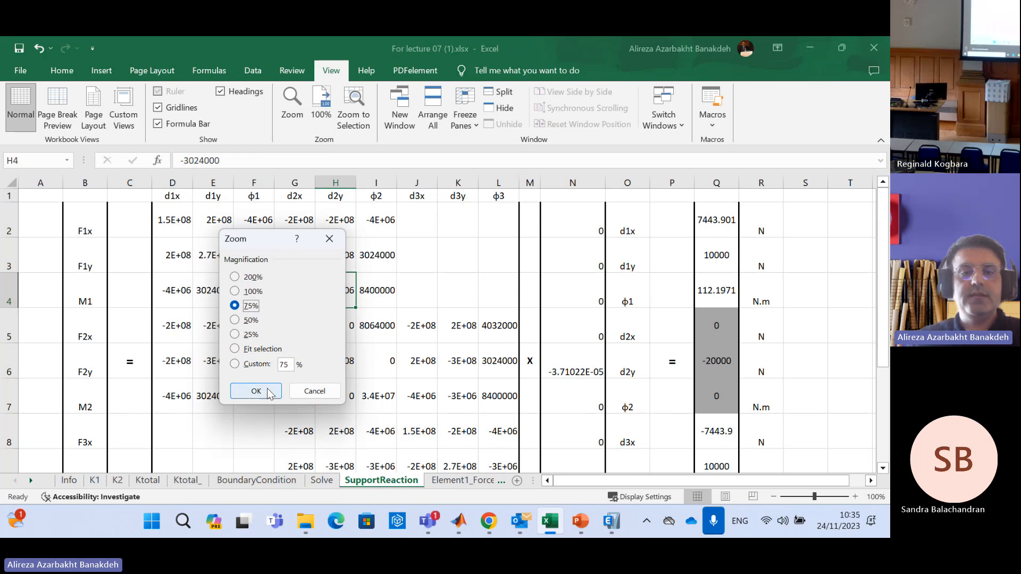
left_click(256, 392)
left_click(712, 271)
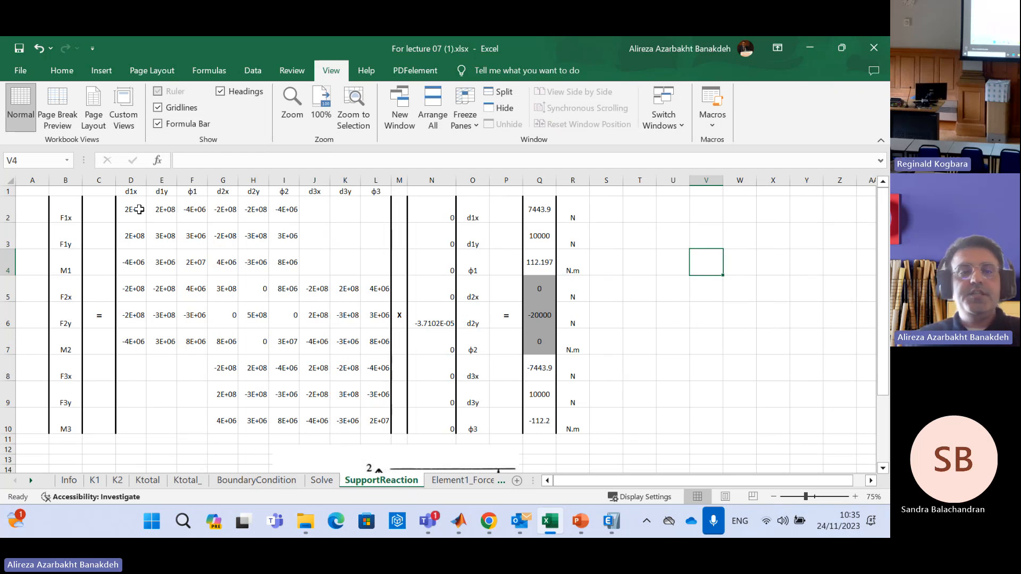
Compare the stiffness matrix in D2:L10 with the one on the Ktotal_ sheet, and examine the displacement vector in N2:N10
left_click_drag(134, 214, 376, 433)
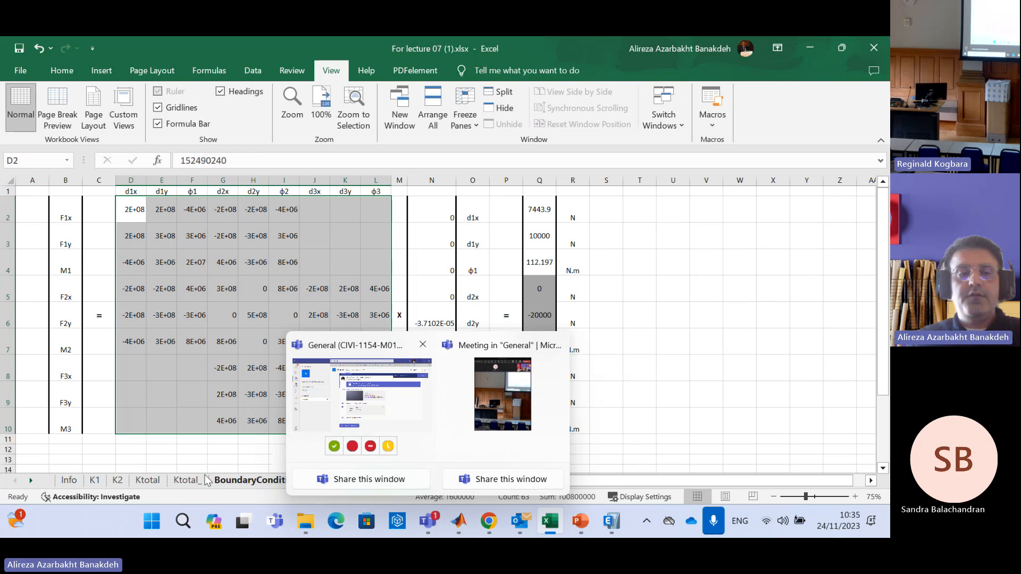
left_click(184, 481)
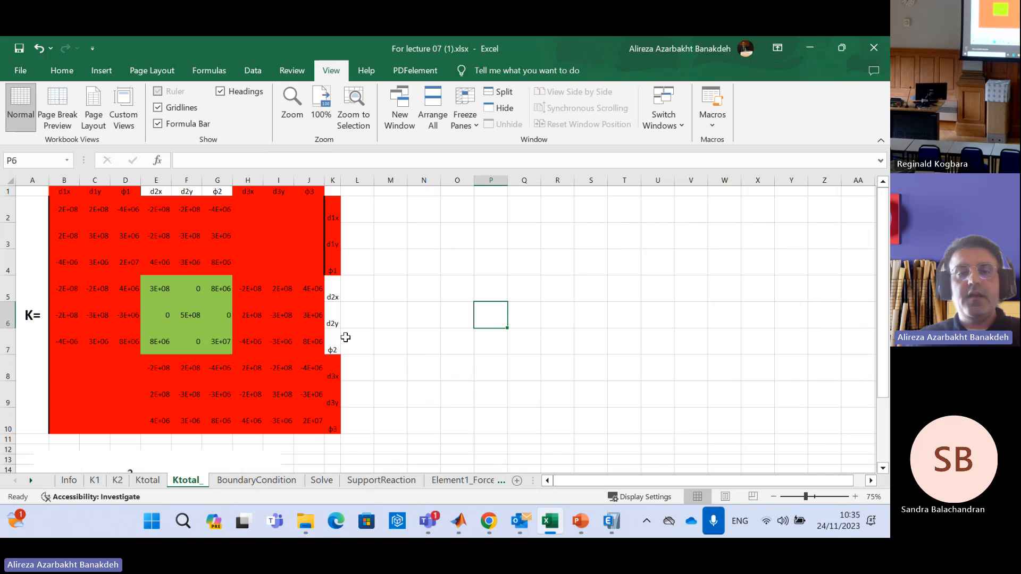
left_click_drag(55, 202, 319, 426)
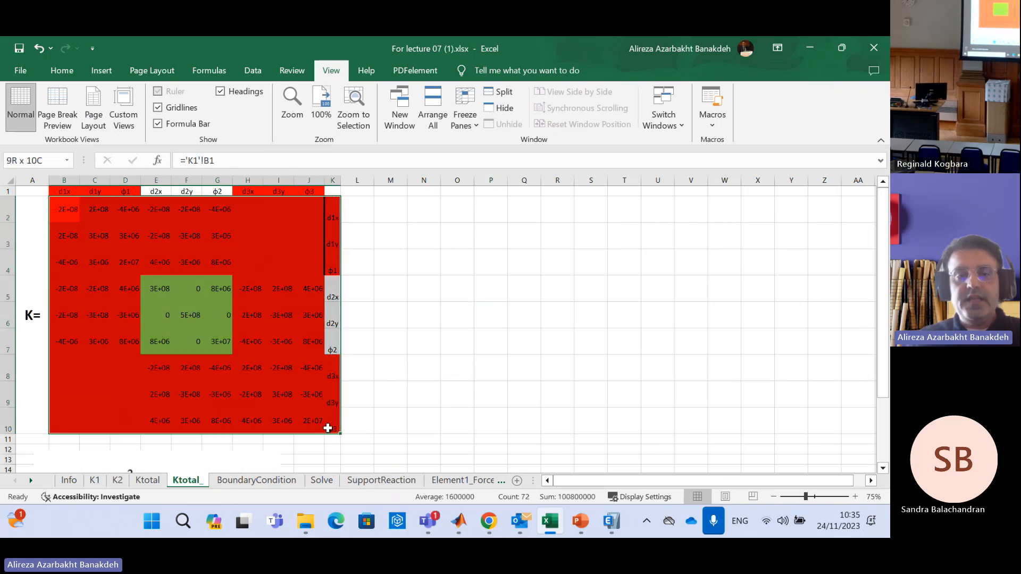
left_click(360, 483)
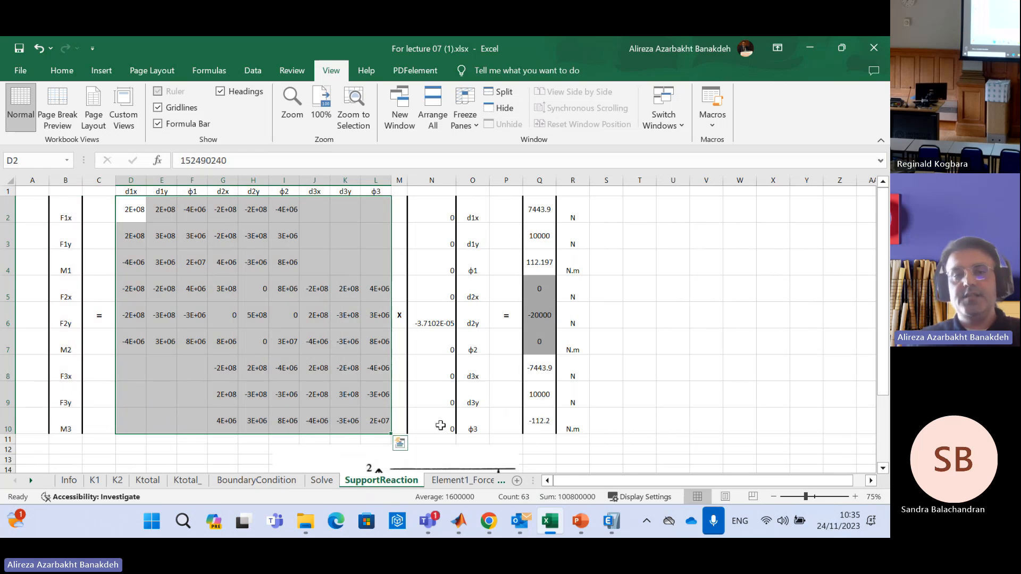
left_click(202, 263)
left_click_drag(133, 210, 385, 429)
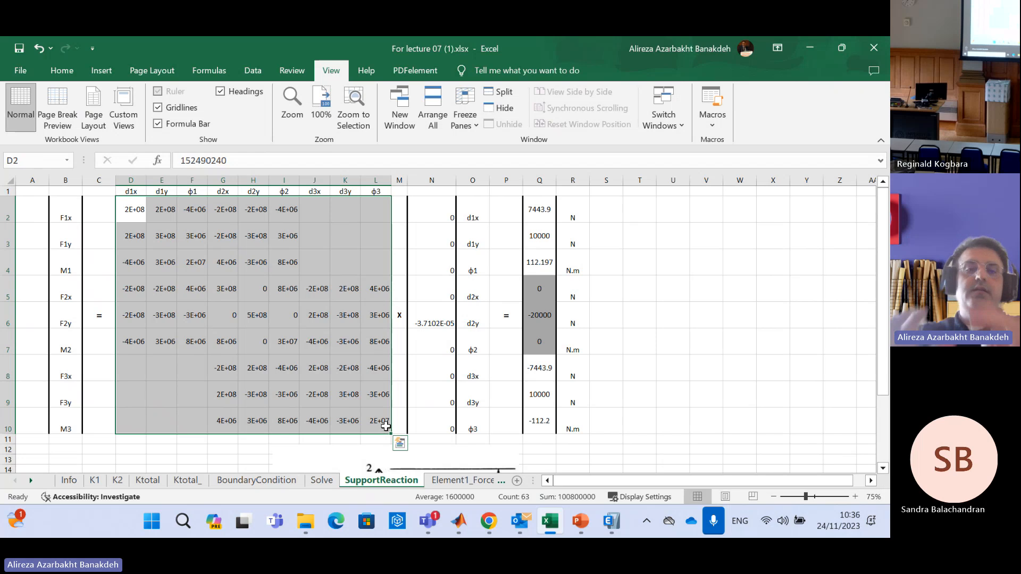
left_click(183, 319)
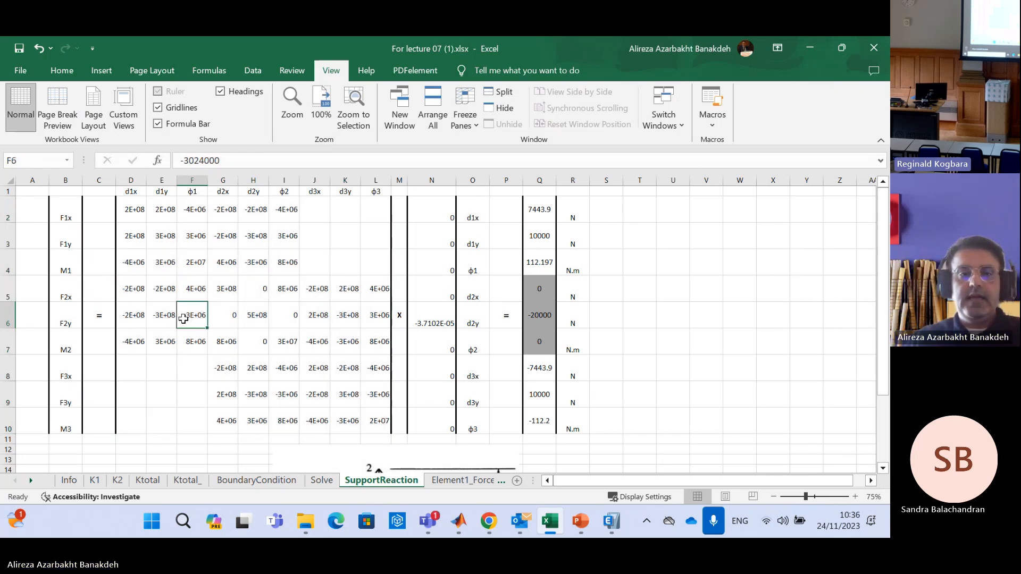
left_click_drag(223, 287, 292, 352)
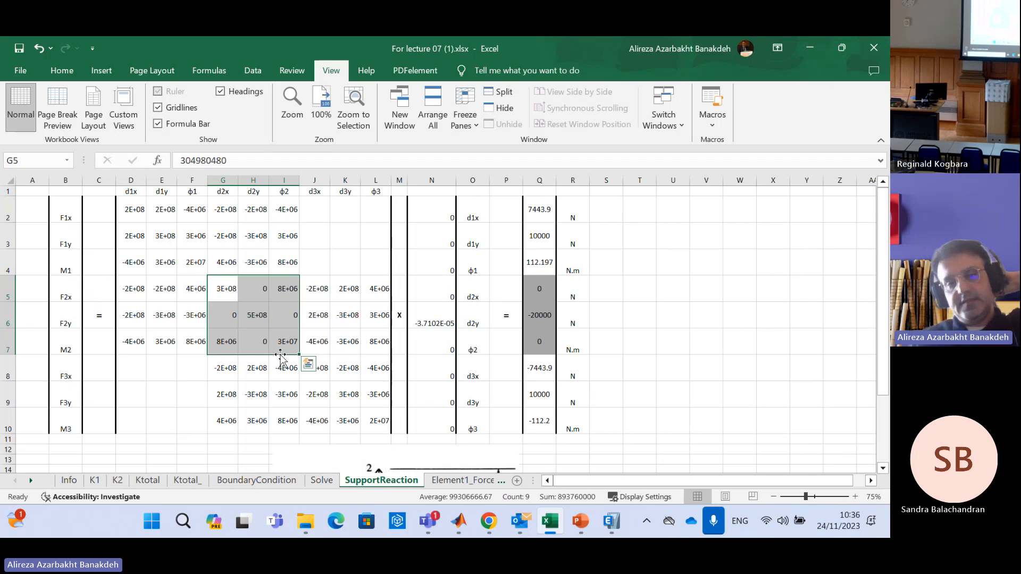
left_click_drag(145, 211, 376, 420)
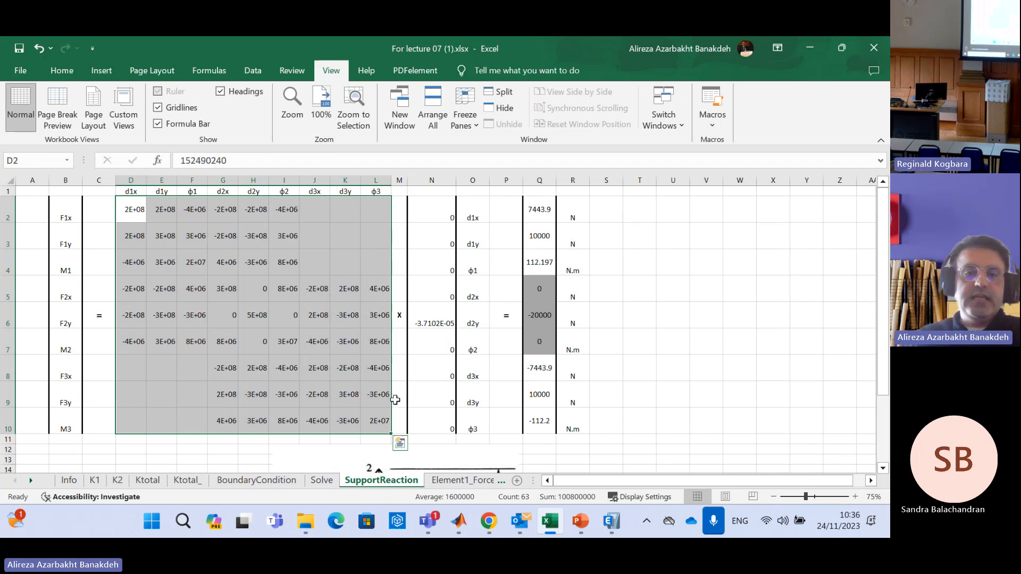
left_click_drag(438, 198, 440, 441)
Fill the node 1 displacement cells N2:N4 with yellow and the node 2 cells N5:N7 with light blue
left_click_drag(432, 201, 426, 262)
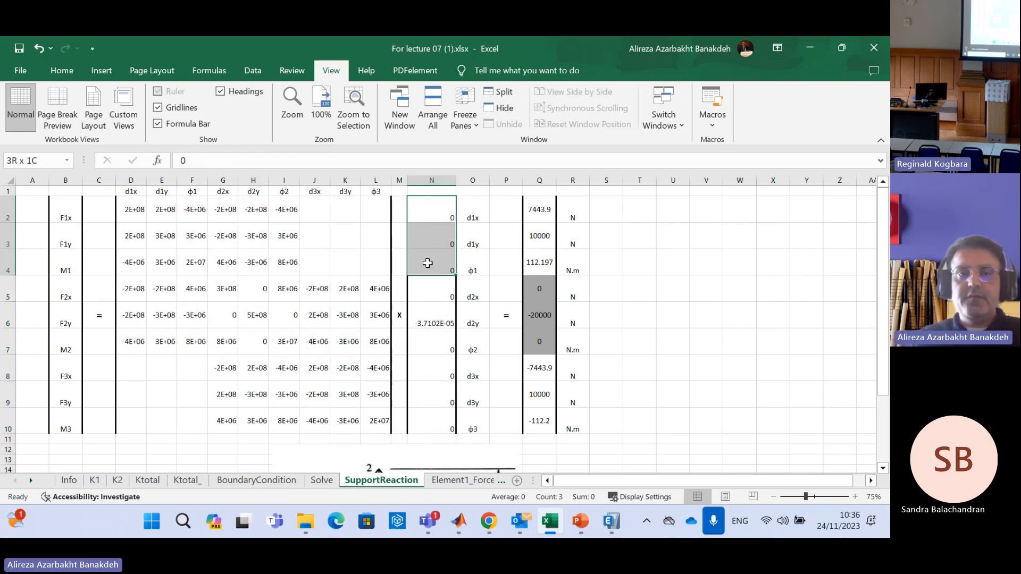
left_click(77, 70)
left_click(168, 118)
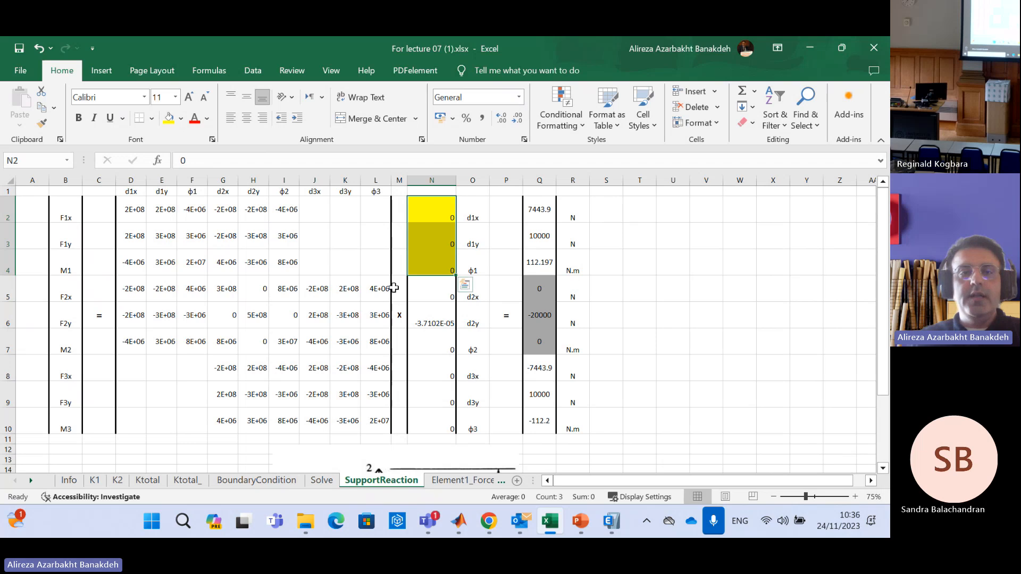
left_click(439, 349)
left_click_drag(435, 290, 444, 348)
left_click(182, 118)
left_click(238, 164)
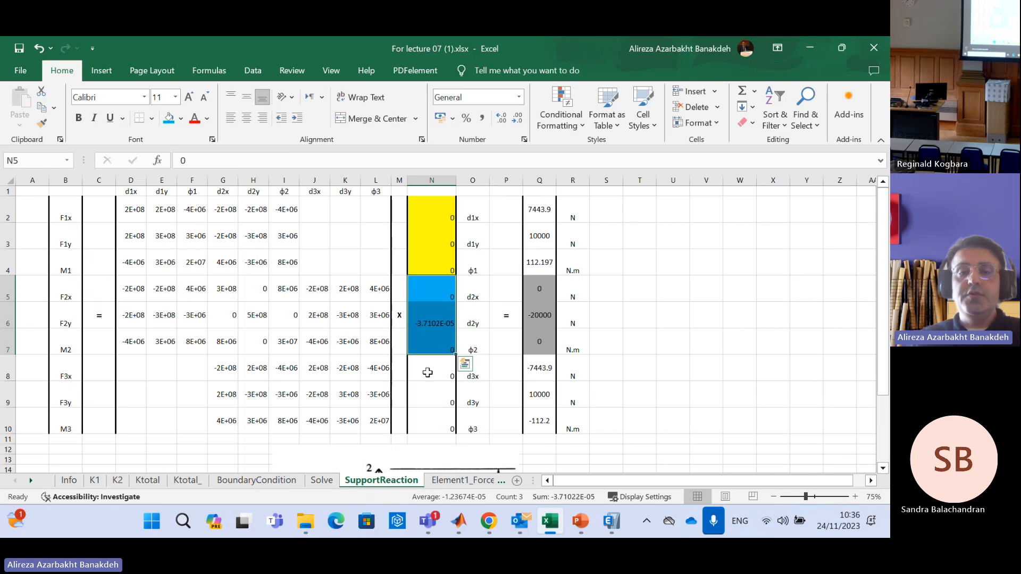
Fill the node 3 displacement cells N8:N10 with red
left_click_drag(427, 373, 436, 422)
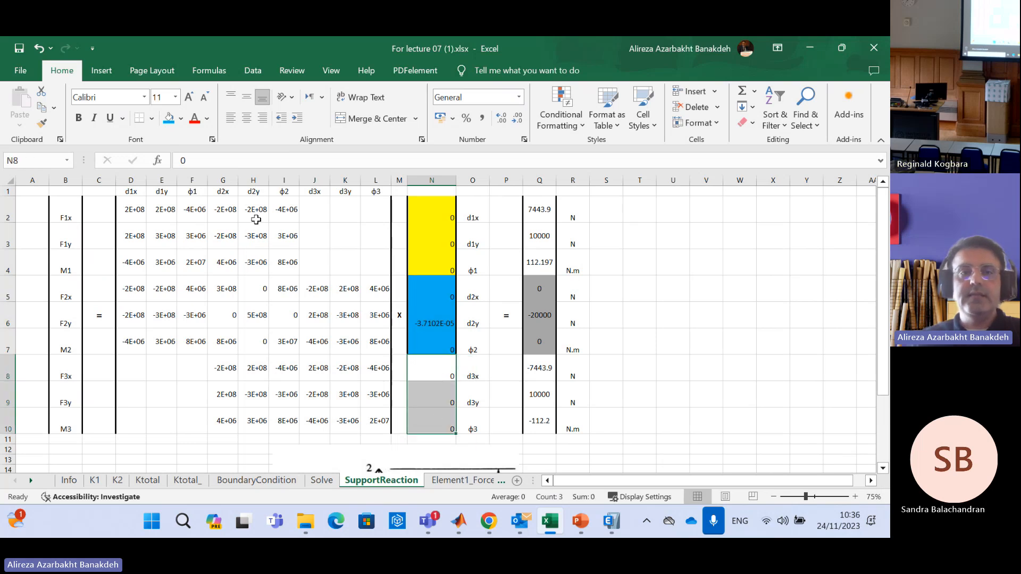
left_click(182, 119)
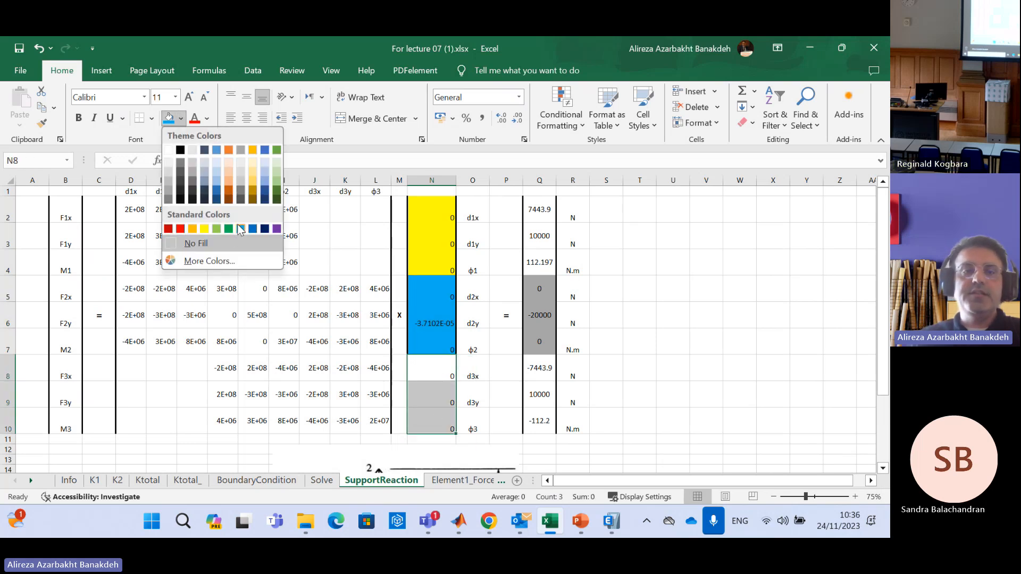
left_click(182, 227)
left_click(671, 369)
Examine the displacement labels for each node in O2:O10 against the color-coded values in column N
left_click_drag(442, 209, 441, 266)
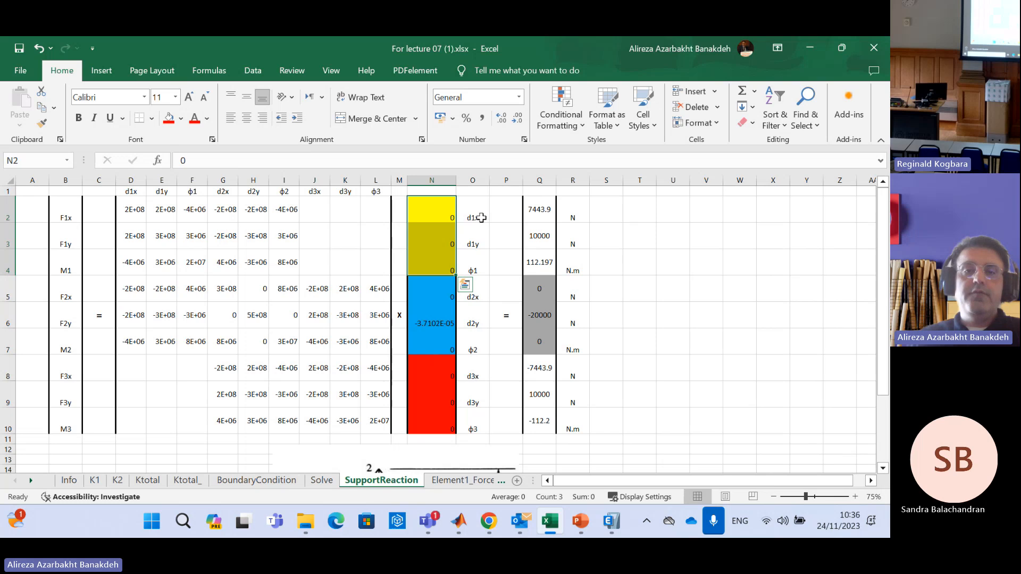
left_click_drag(480, 218, 480, 270)
left_click_drag(477, 372, 476, 413)
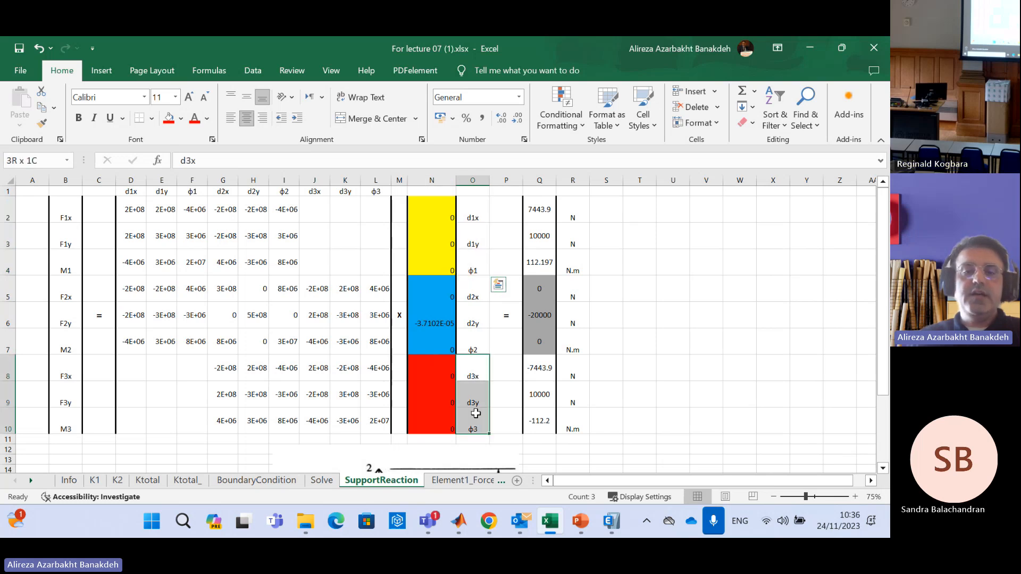
left_click_drag(471, 290, 472, 345)
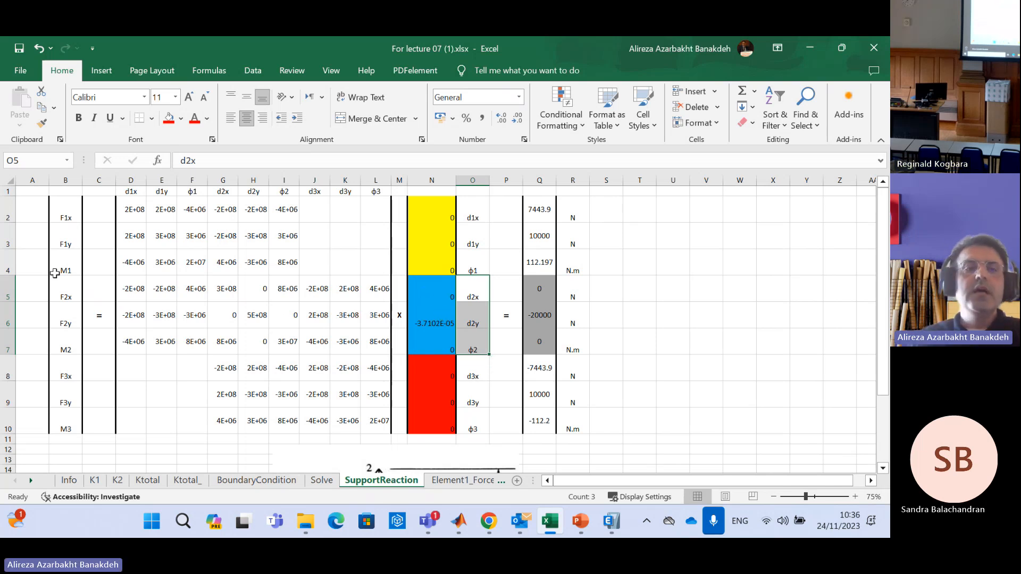
Copy the yellow cell format of N2 onto the node 1 force labels F1x, F1y and M1 in B2:B4
left_click_drag(67, 210, 66, 266)
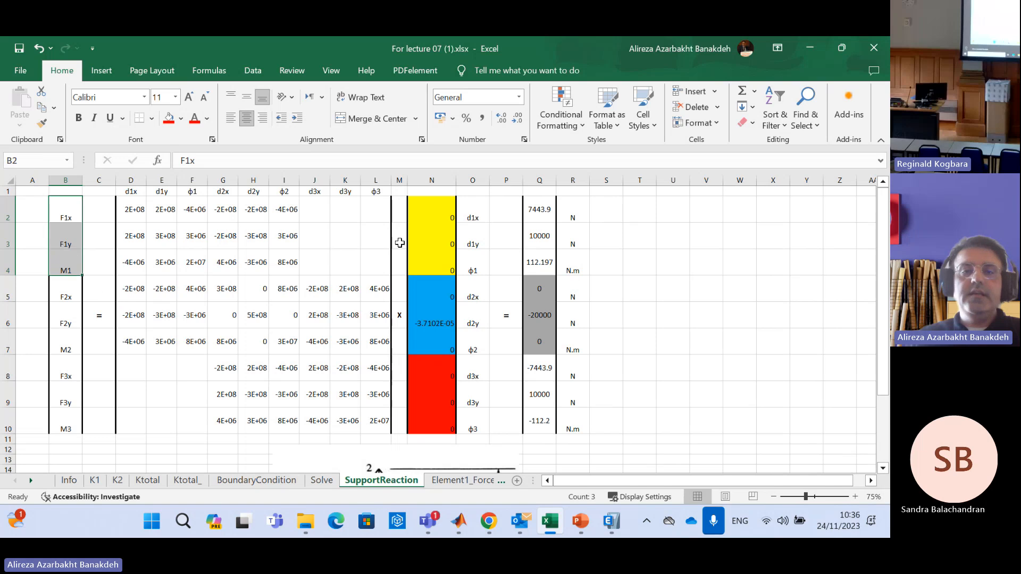
left_click(443, 215)
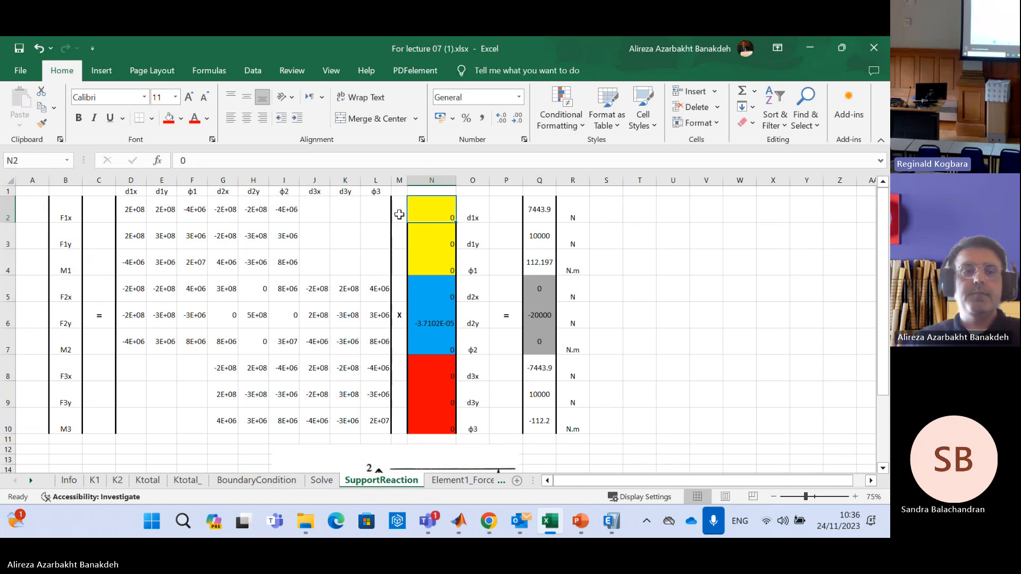
left_click(45, 126)
left_click_drag(68, 202, 68, 268)
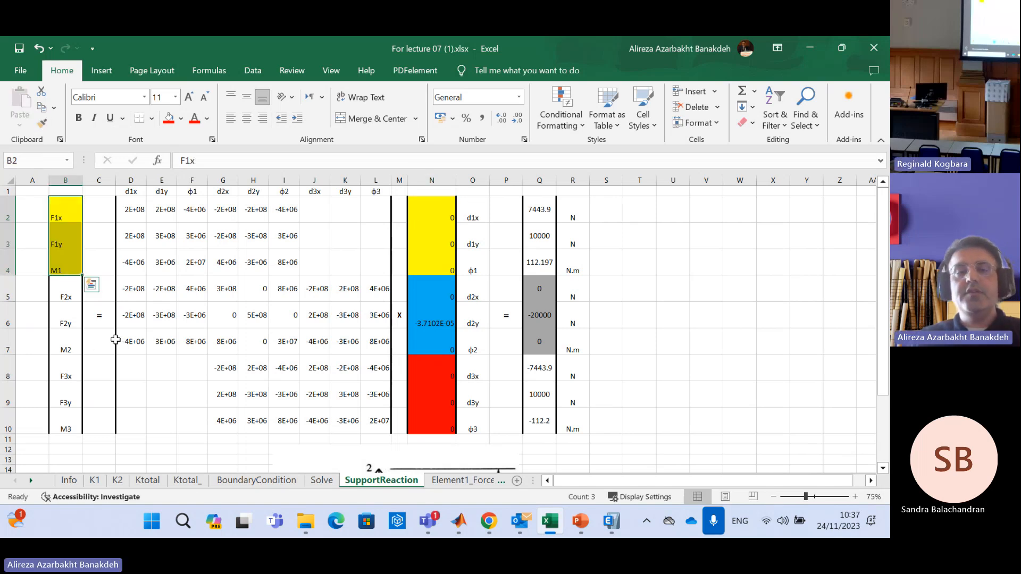
Copy the blue cell format of N5 onto the node 2 force labels F2x, F2y and M2 in B5:B7
left_click_drag(451, 219, 446, 259)
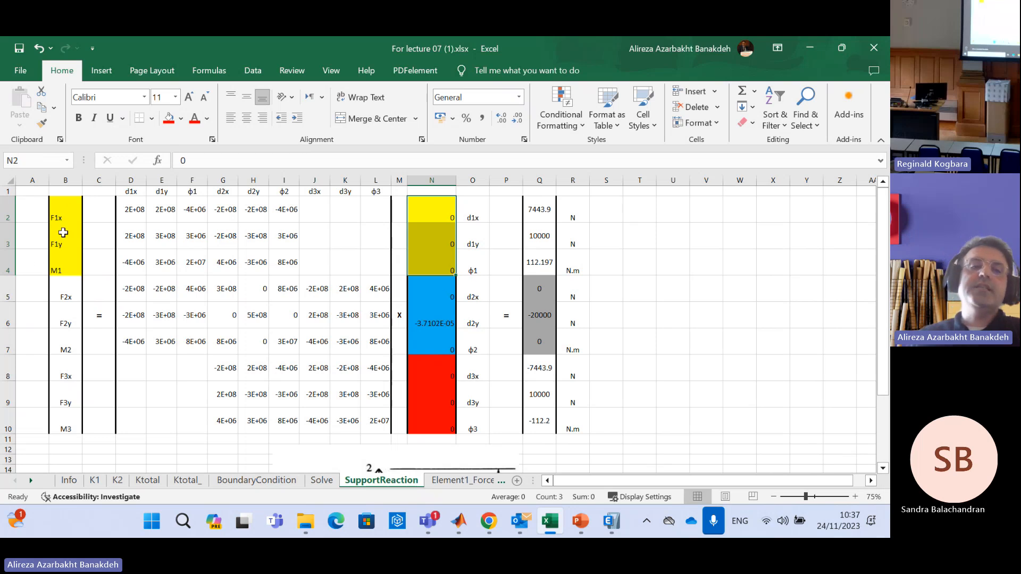
left_click_drag(74, 285, 66, 351)
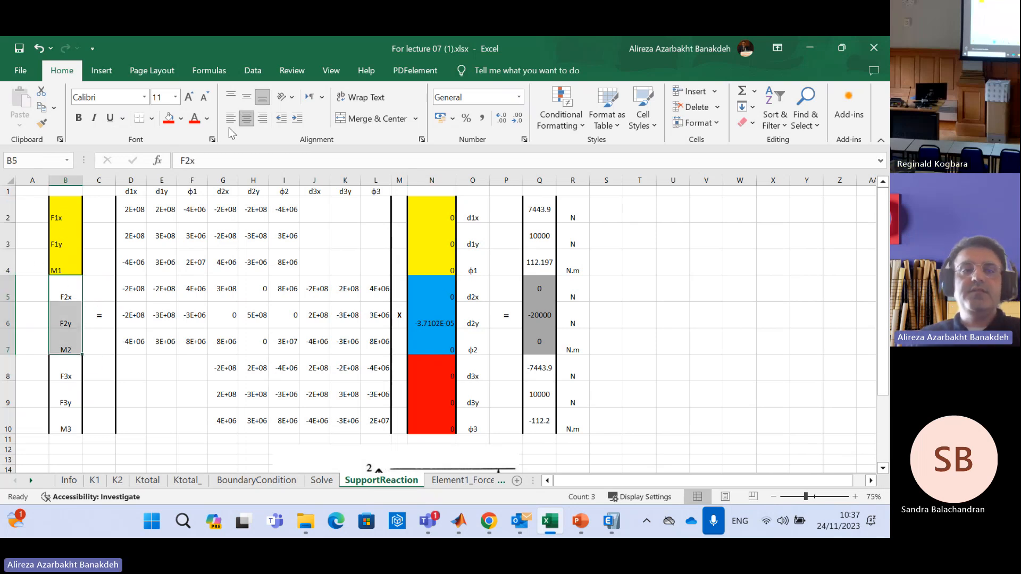
left_click(445, 289)
left_click(40, 120)
left_click_drag(73, 285, 69, 351)
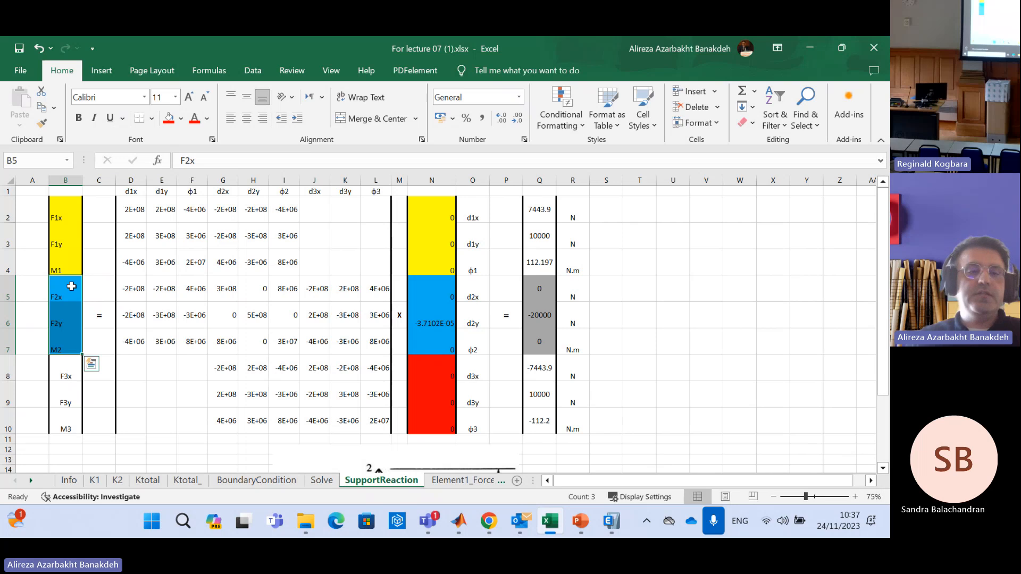
Copy the red cell format of N8 onto the node 3 force labels F3x, F3y and M3 in B8:B10
left_click(66, 326)
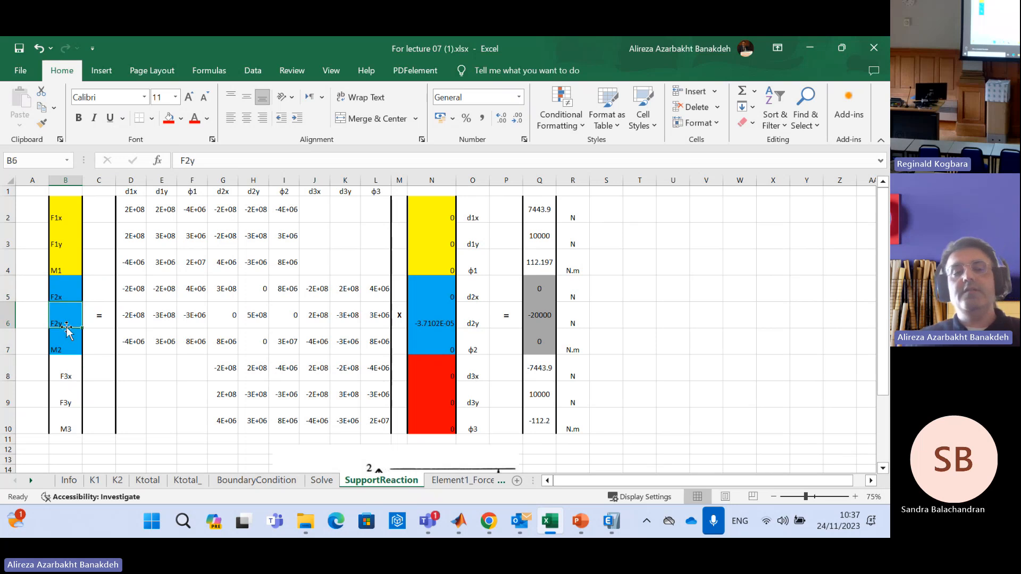
left_click(63, 346)
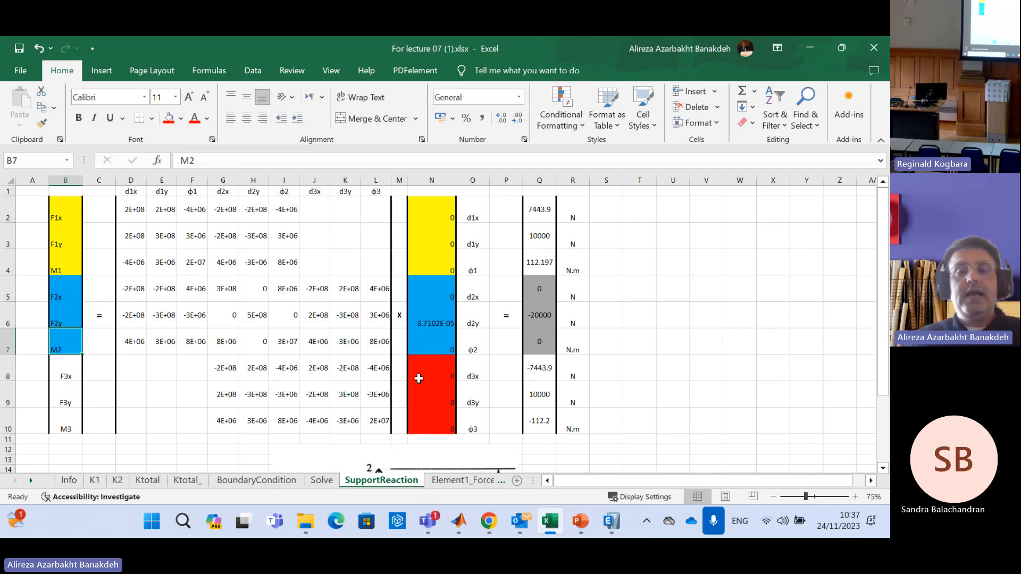
left_click(449, 374)
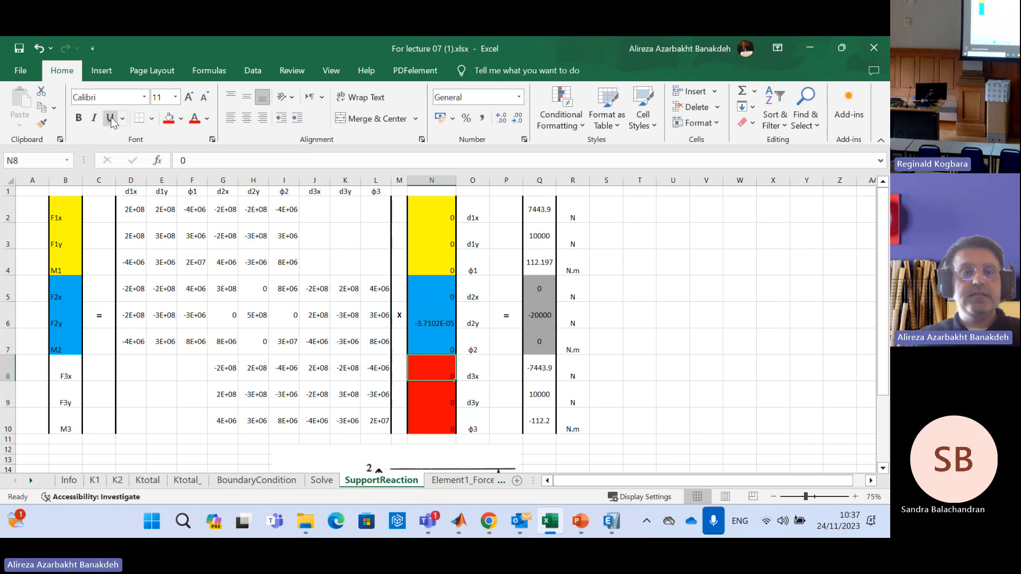
left_click(47, 126)
left_click_drag(70, 375, 75, 425)
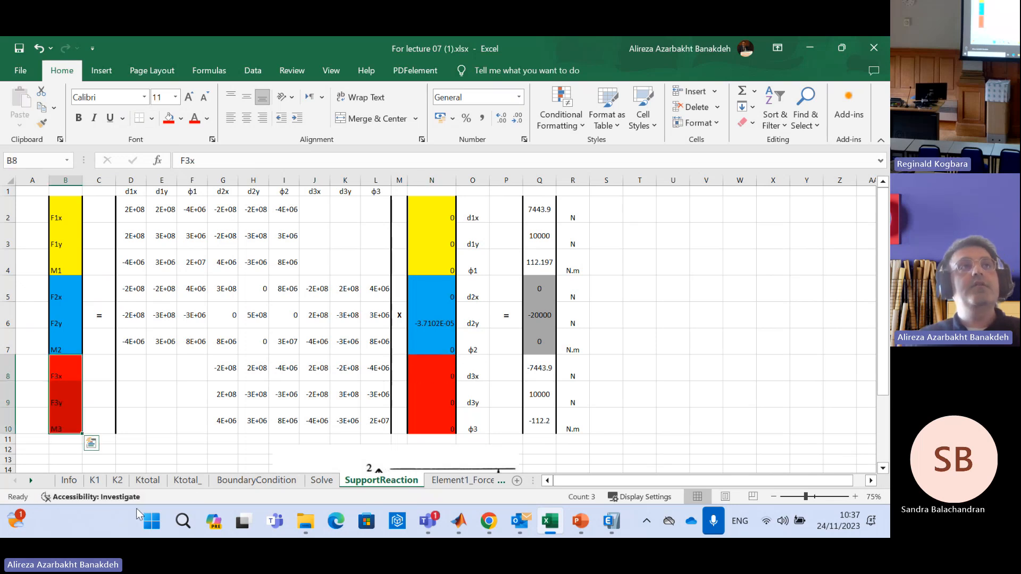
left_click(719, 358)
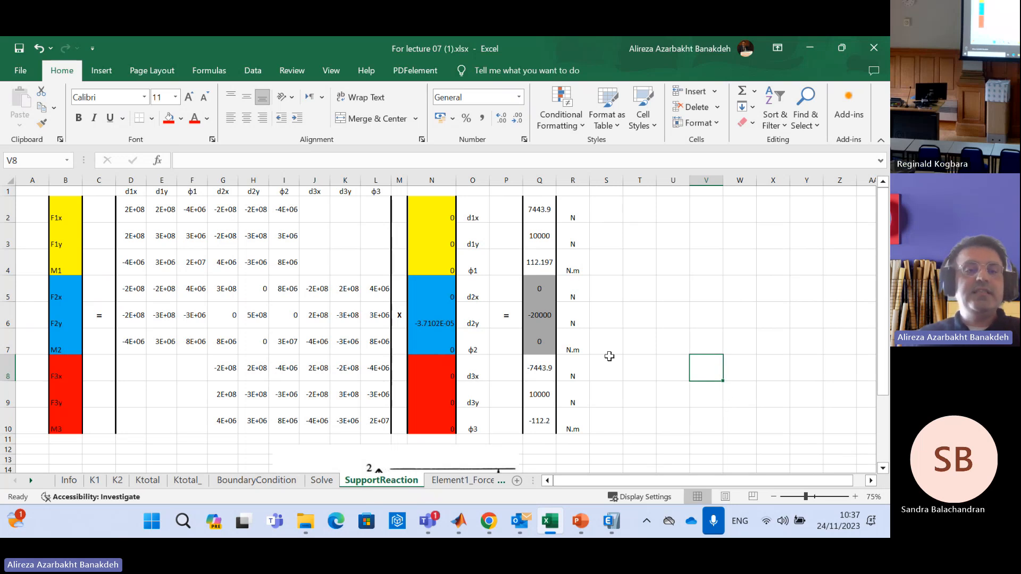
Review the support force labels in B2:B4 and B8:B10 with the stiffness matrix D2:L10 and displacement vector N2:N10
left_click_drag(64, 208, 68, 263)
left_click_drag(68, 375, 68, 426)
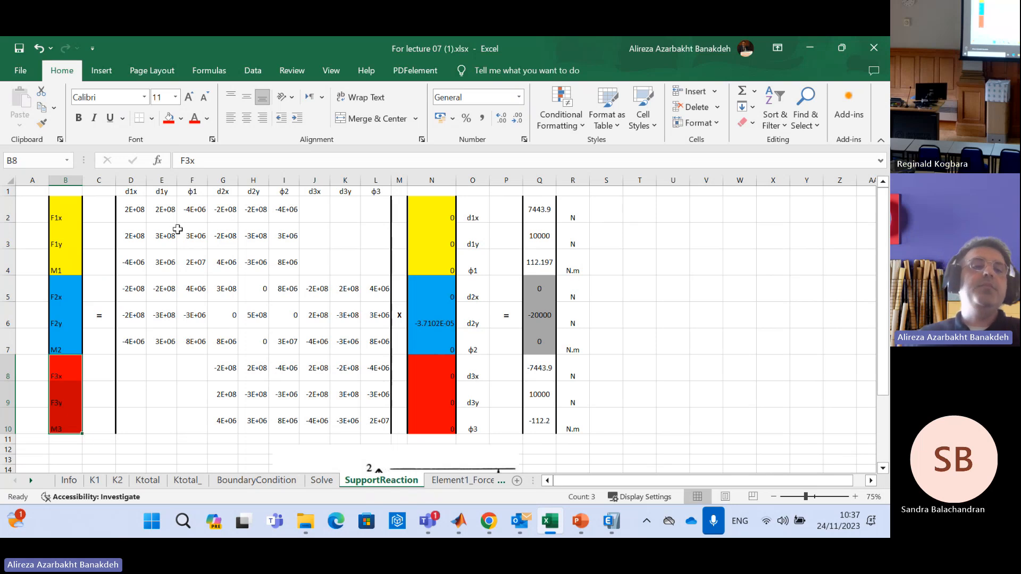
left_click_drag(133, 210, 385, 430)
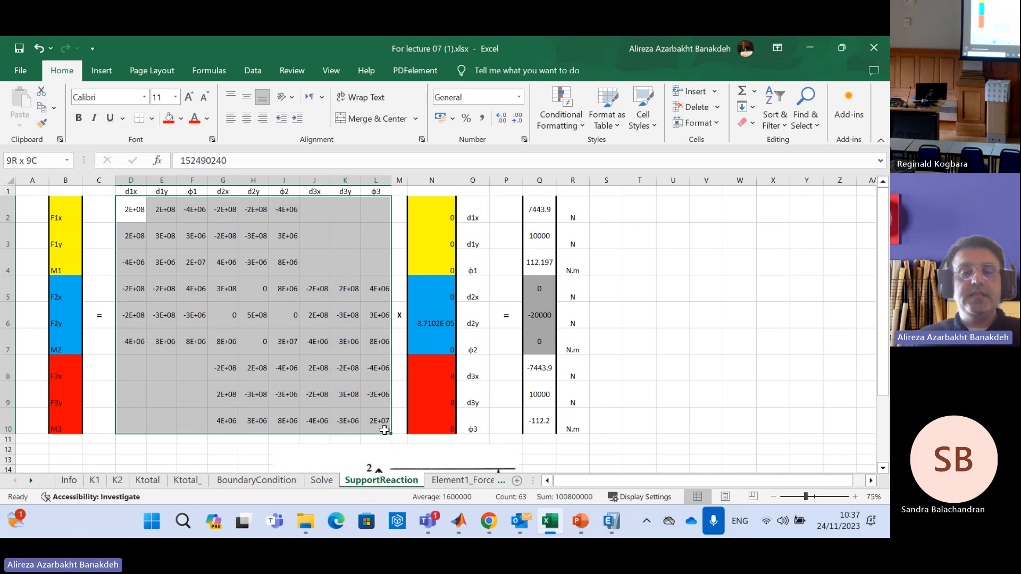
left_click_drag(428, 209, 449, 432)
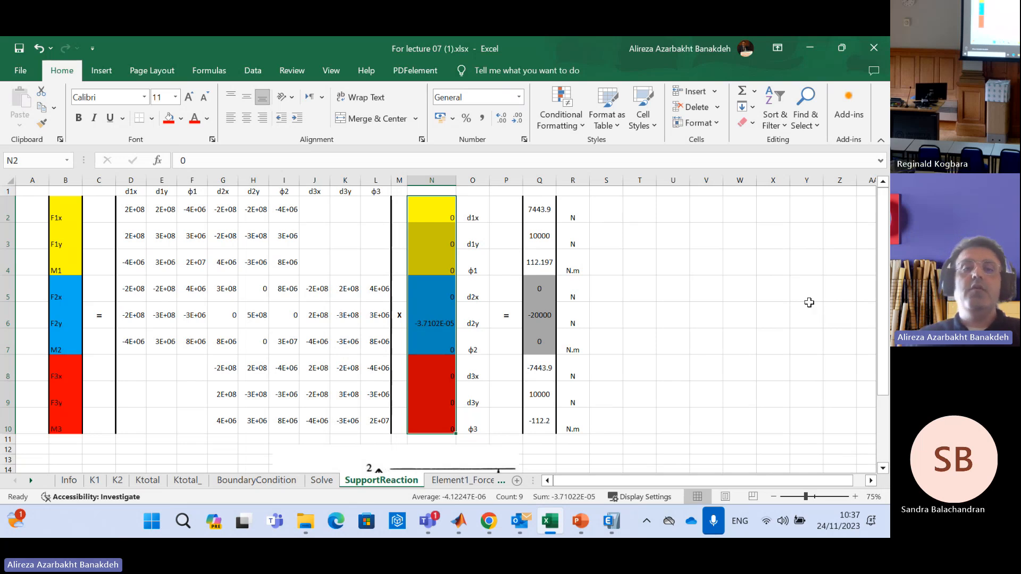
Examine the stiffness matrix D2:L10, the displacement vector N2:N10 and the reaction formulas in Q2 and Q3
left_click_drag(132, 207, 394, 444)
left_click_drag(431, 211, 424, 409)
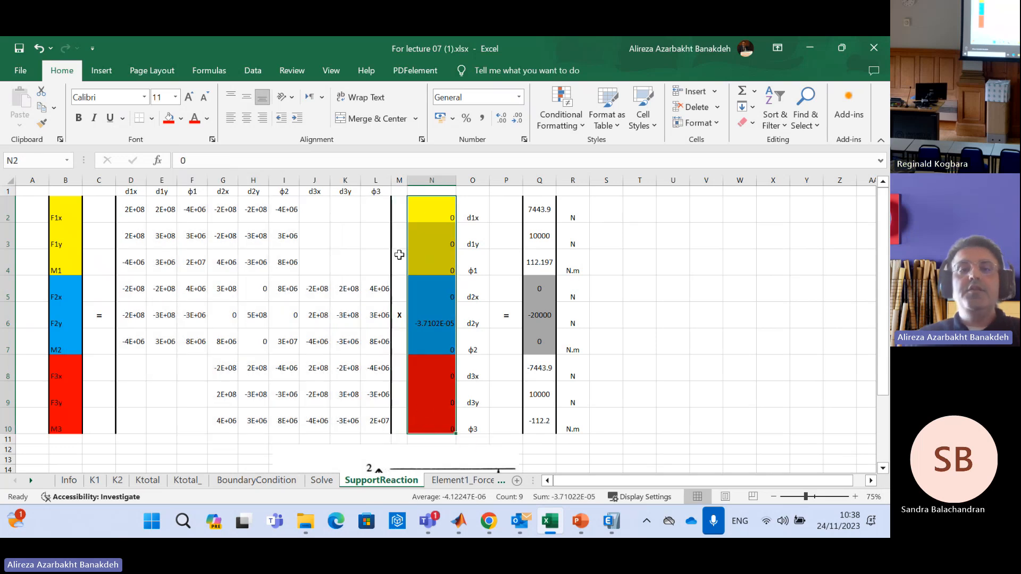
left_click_drag(132, 221, 436, 437)
left_click(541, 207)
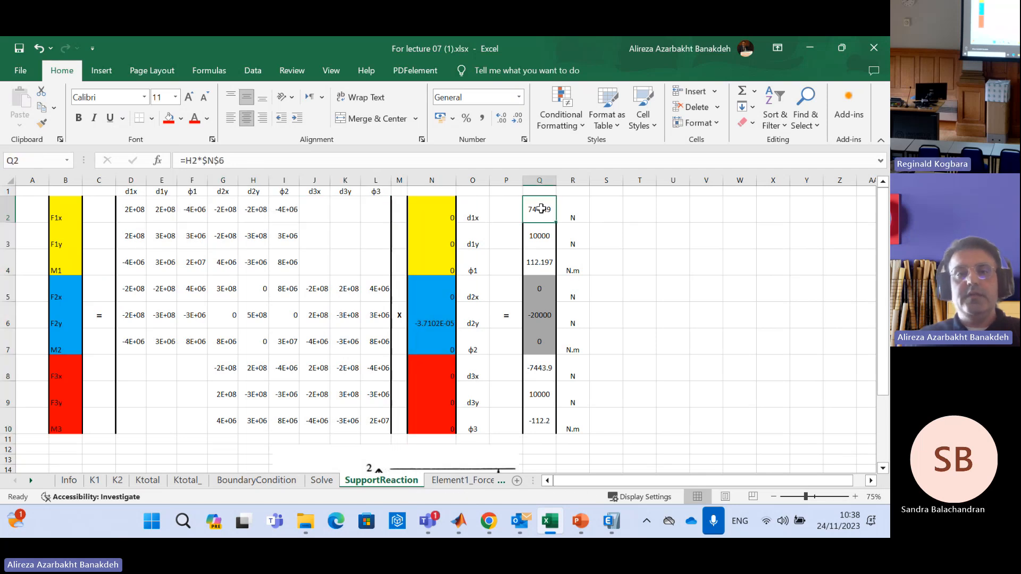
left_click_drag(127, 236, 389, 241)
left_click_drag(420, 205, 427, 412)
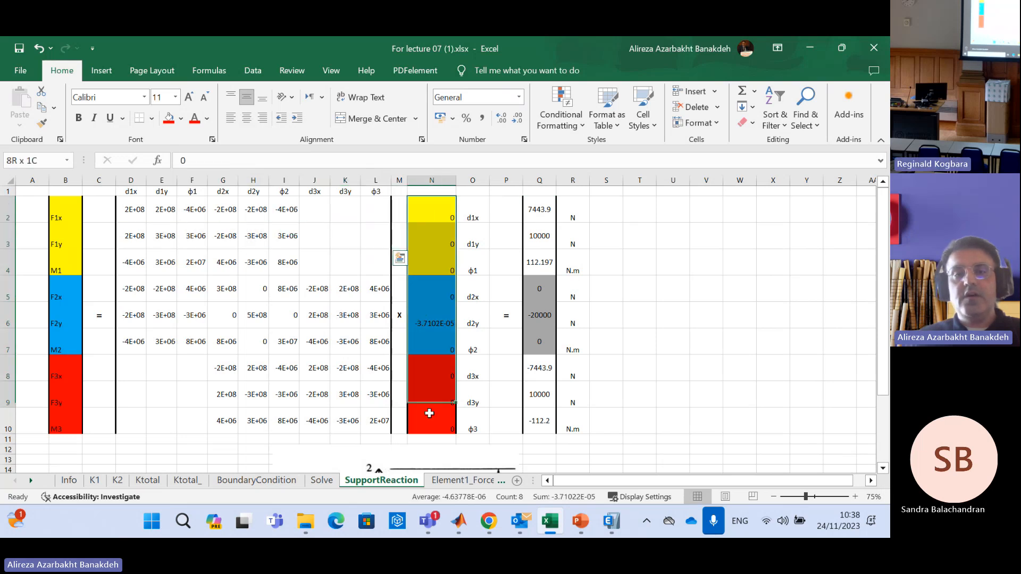
left_click(539, 236)
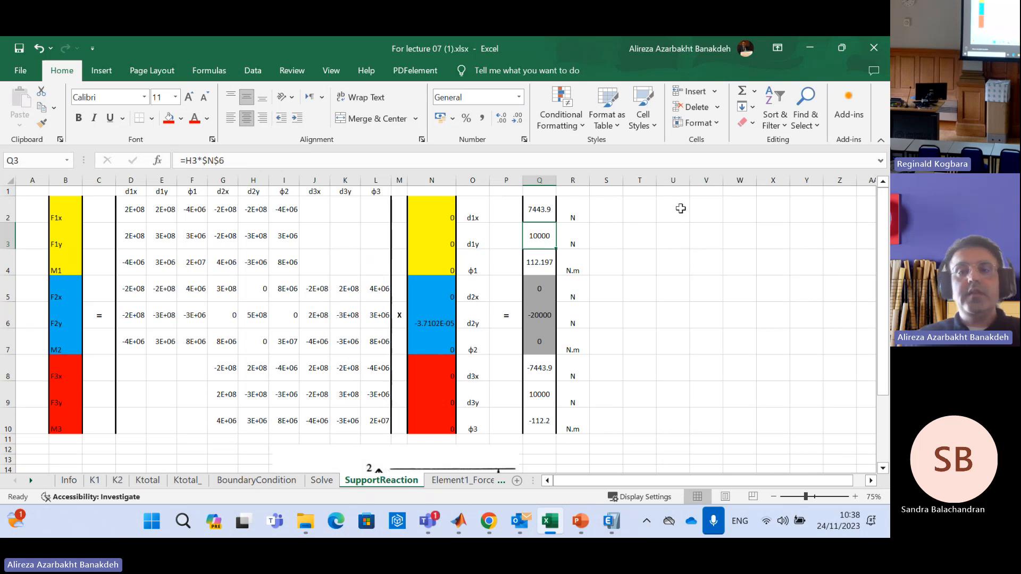
left_click_drag(132, 209, 383, 421)
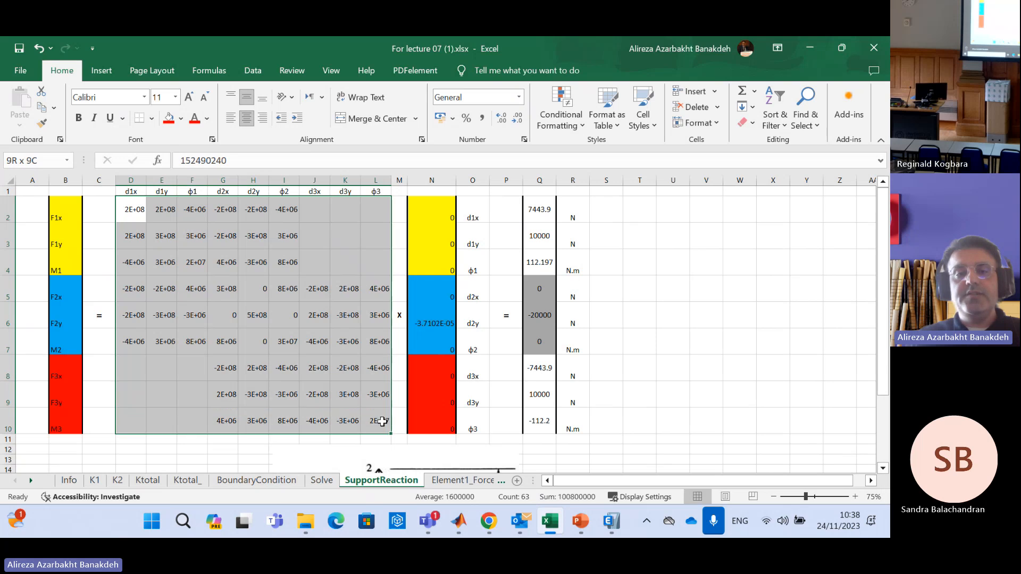
left_click_drag(443, 207, 427, 421)
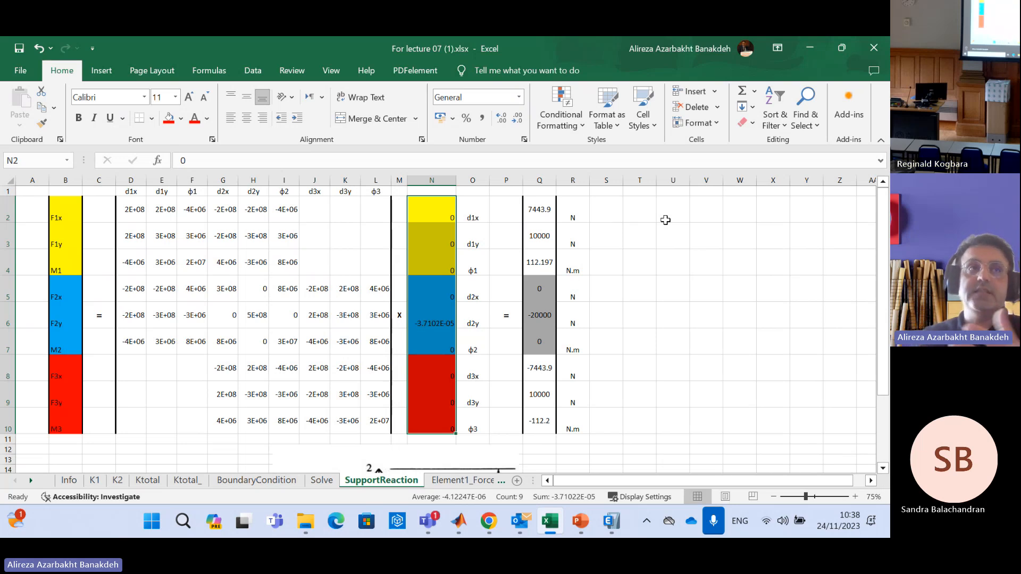
Enter the array formula =MMULT(D2:L10,N2:N10) across T2:T10 to multiply the stiffness matrix by the displacement vector
left_click(637, 205)
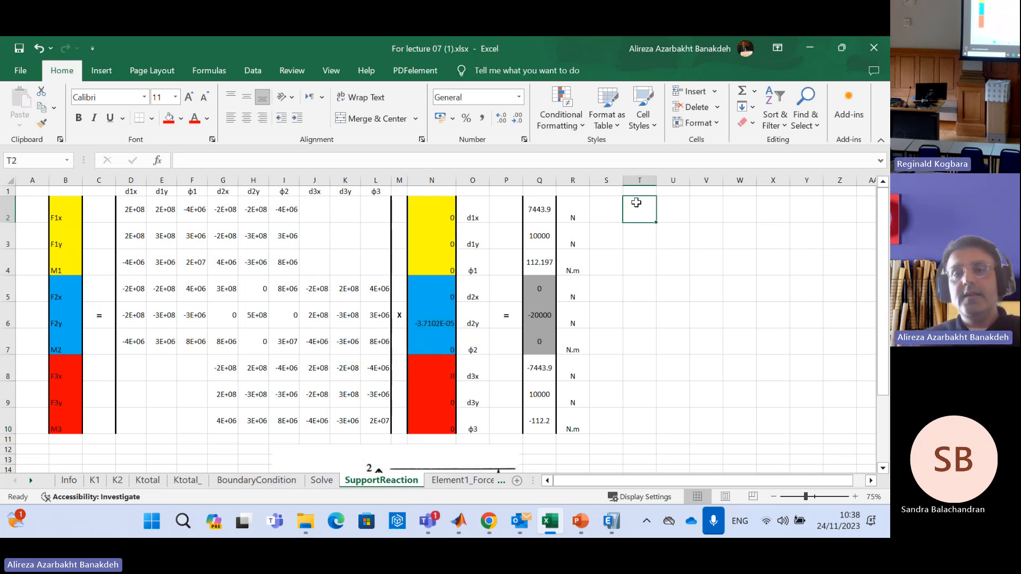
left_click_drag(631, 223, 640, 428)
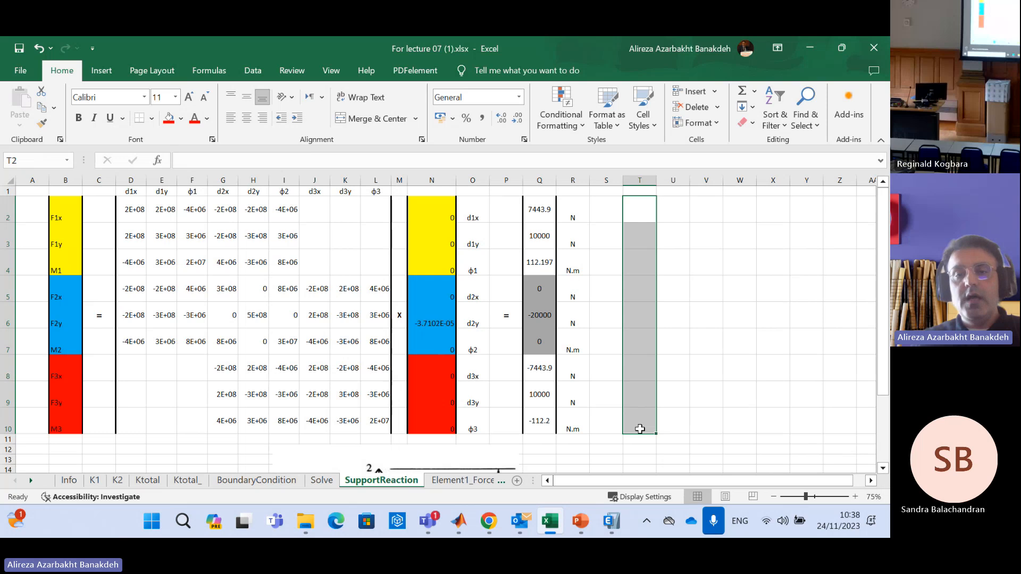
left_click(266, 162)
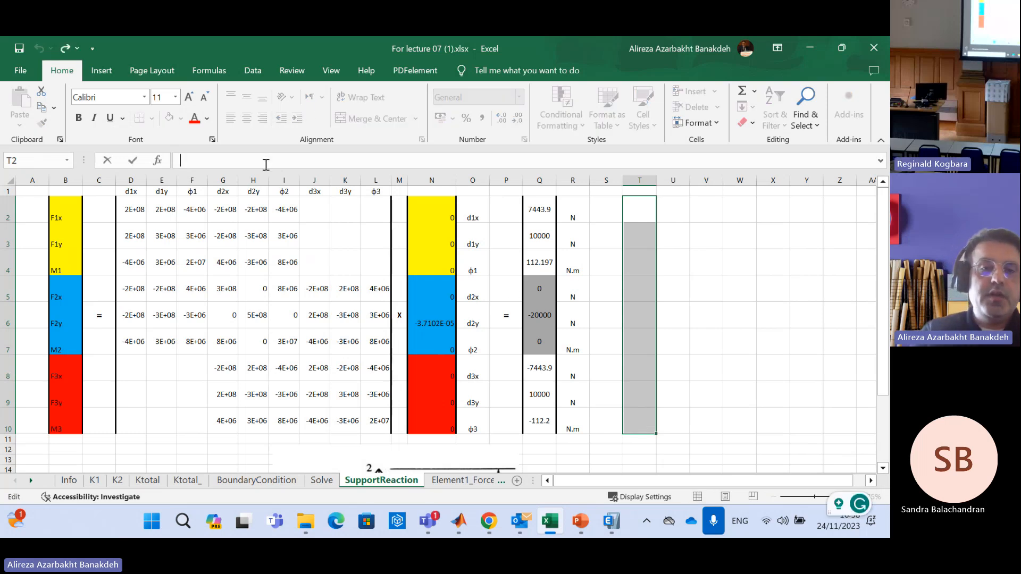
type("=mmult(")
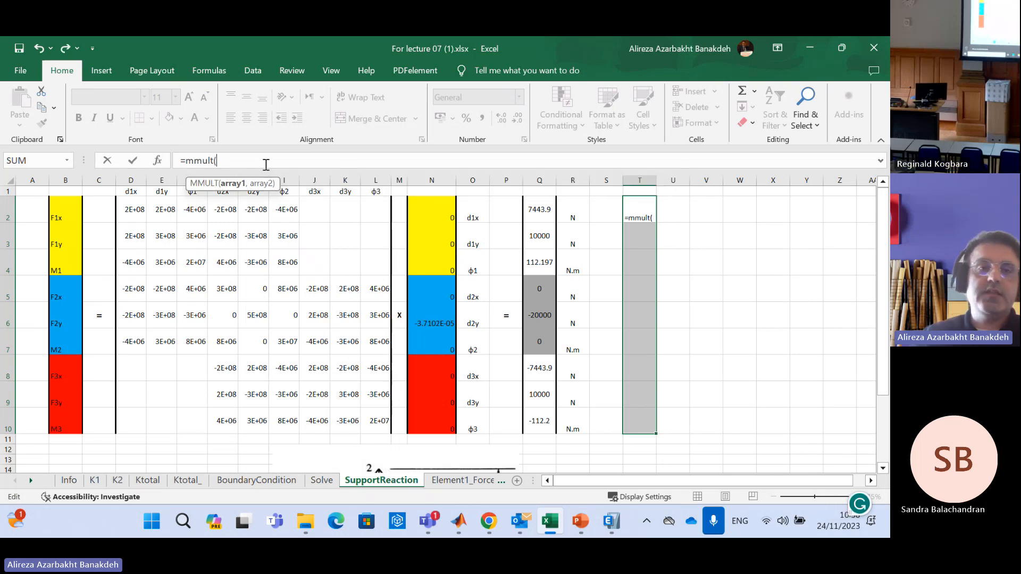
left_click(134, 210)
left_click_drag(184, 217, 375, 423)
left_click(269, 158)
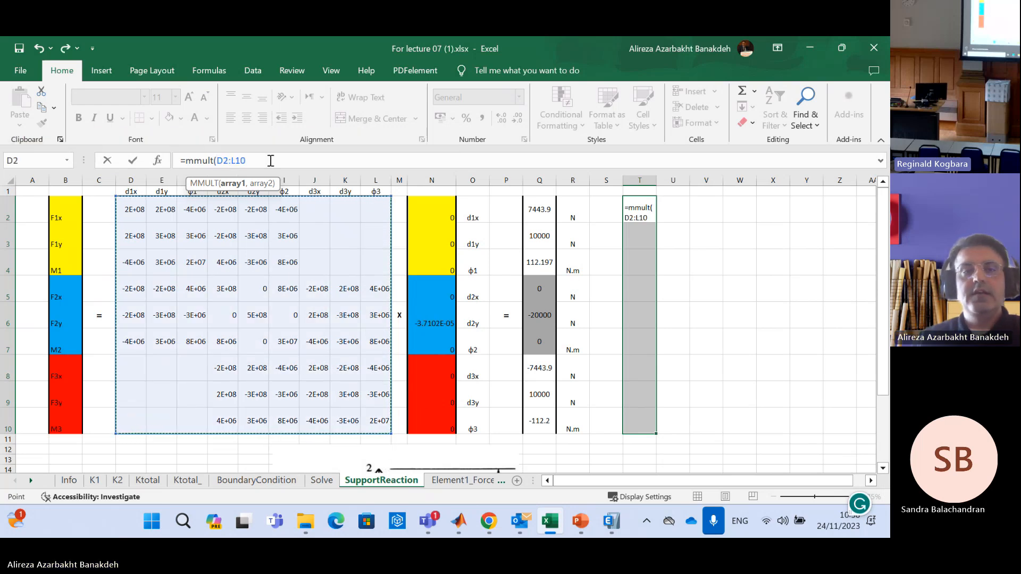
type(",")
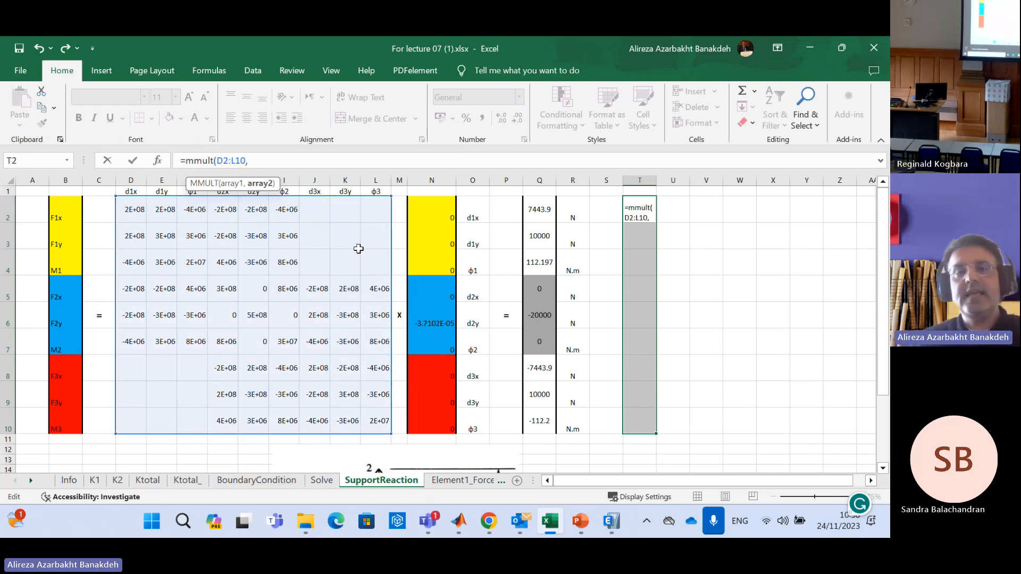
left_click_drag(443, 202, 427, 421)
type(")")
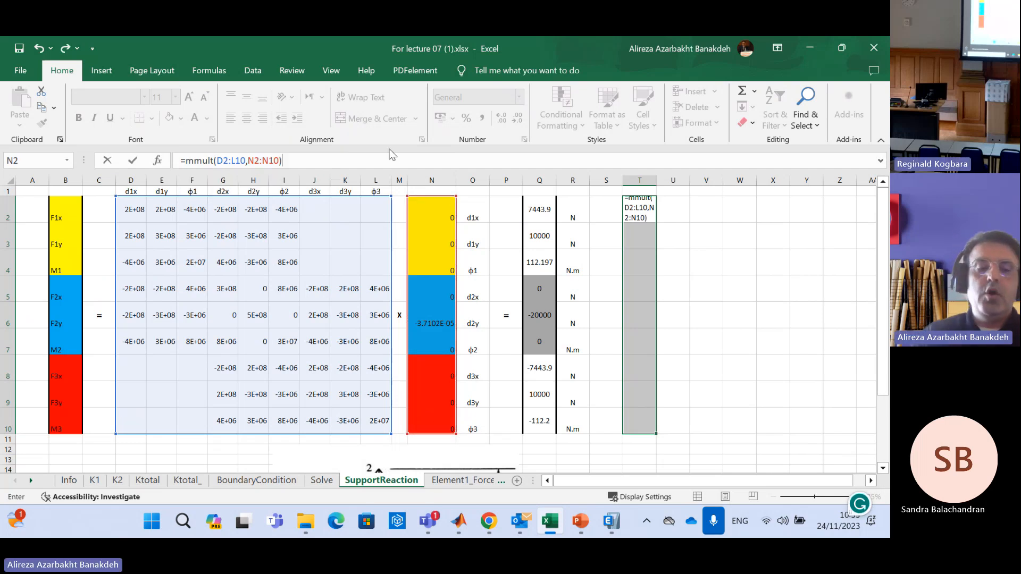
key("ctrl+shift+Return")
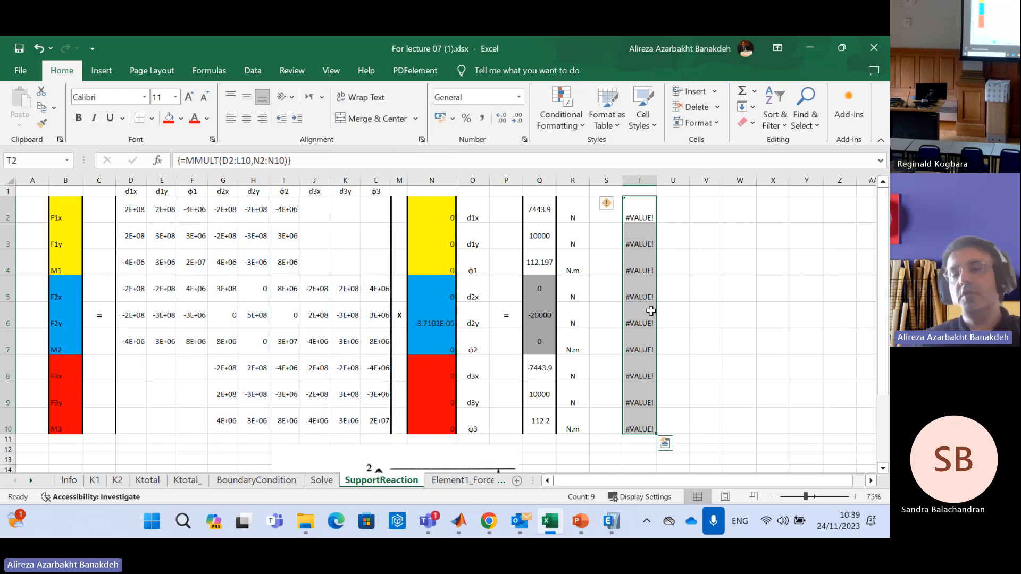
Inspect the matrix multiplication formula in T2 and widen column T slightly
left_click(648, 210)
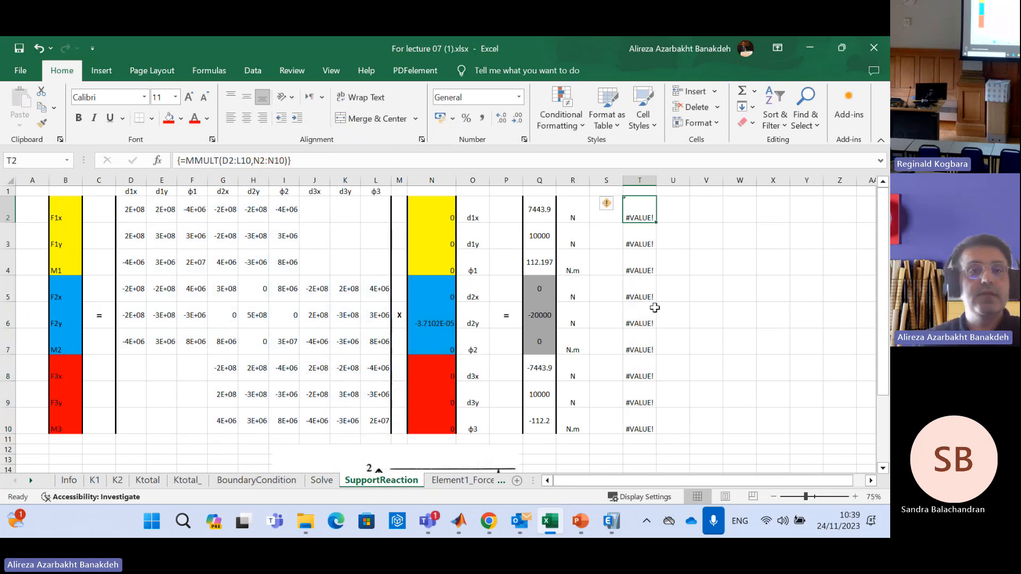
left_click(707, 236)
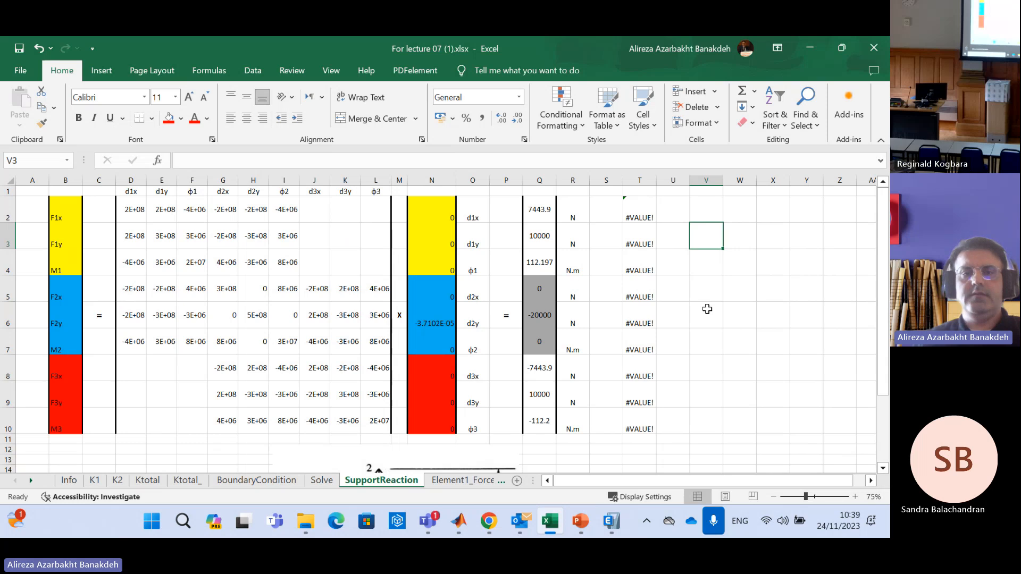
left_click(702, 272)
left_click(632, 202)
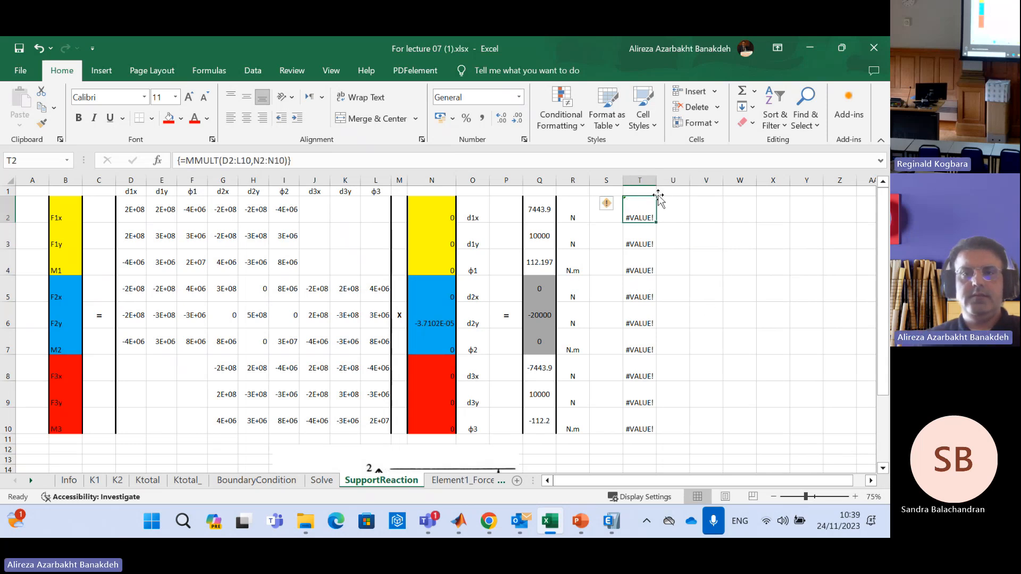
left_click(690, 261)
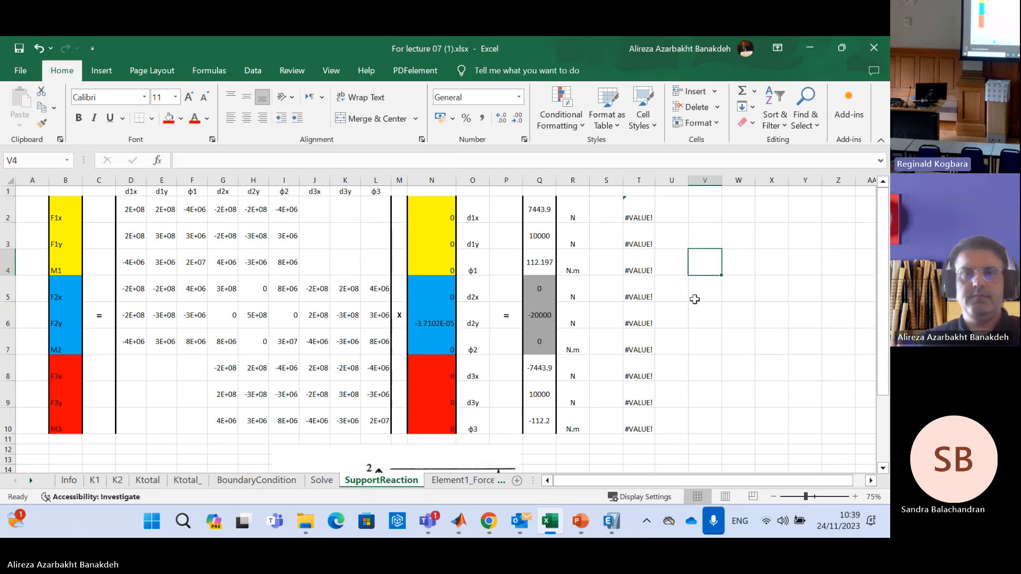
left_click(641, 215)
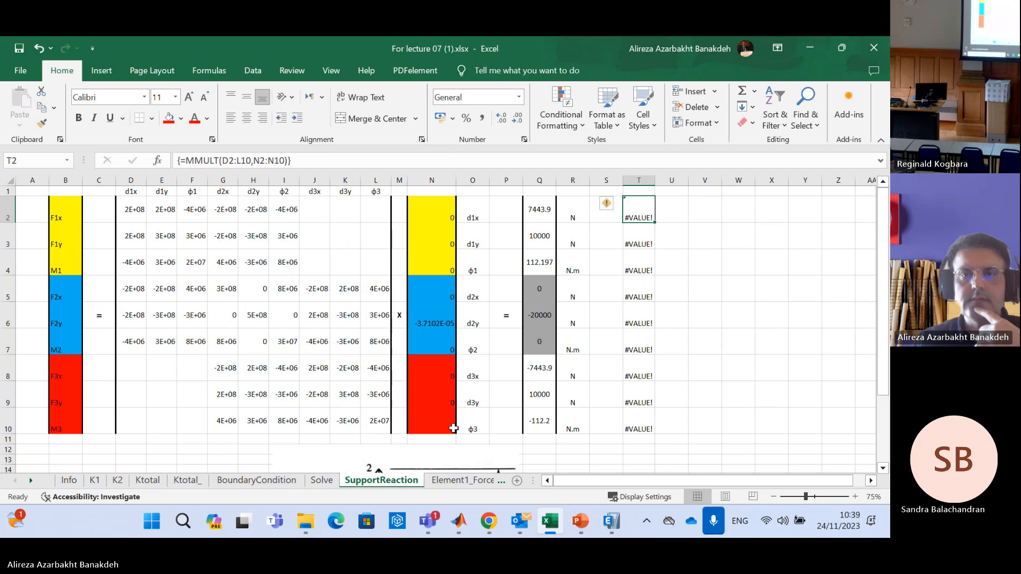
left_click_drag(661, 184, 675, 184)
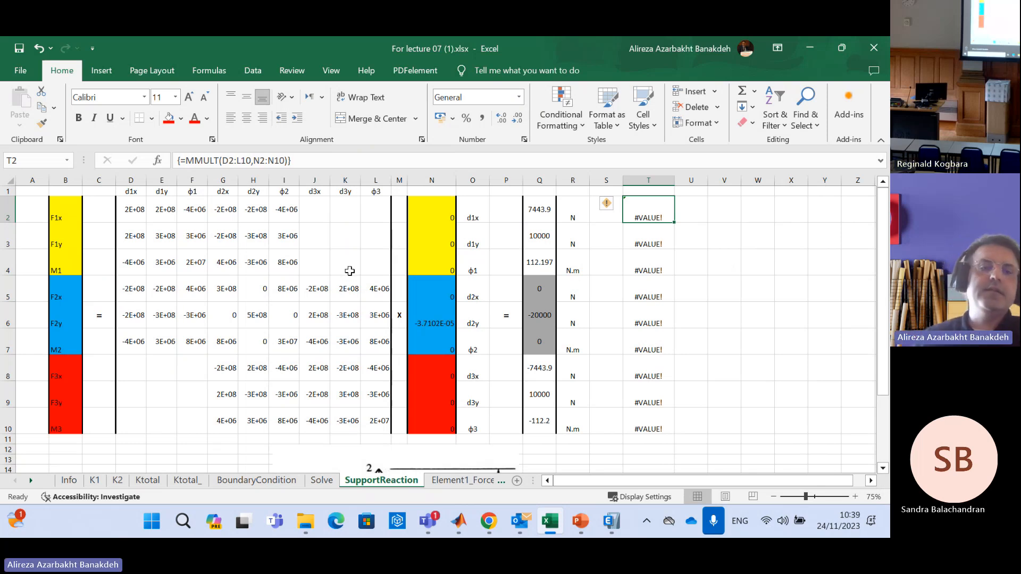
Fill the blank stiffness matrix cells J2:L4, linking node 1 forces to node 3 displacements, with 0
left_click(319, 212)
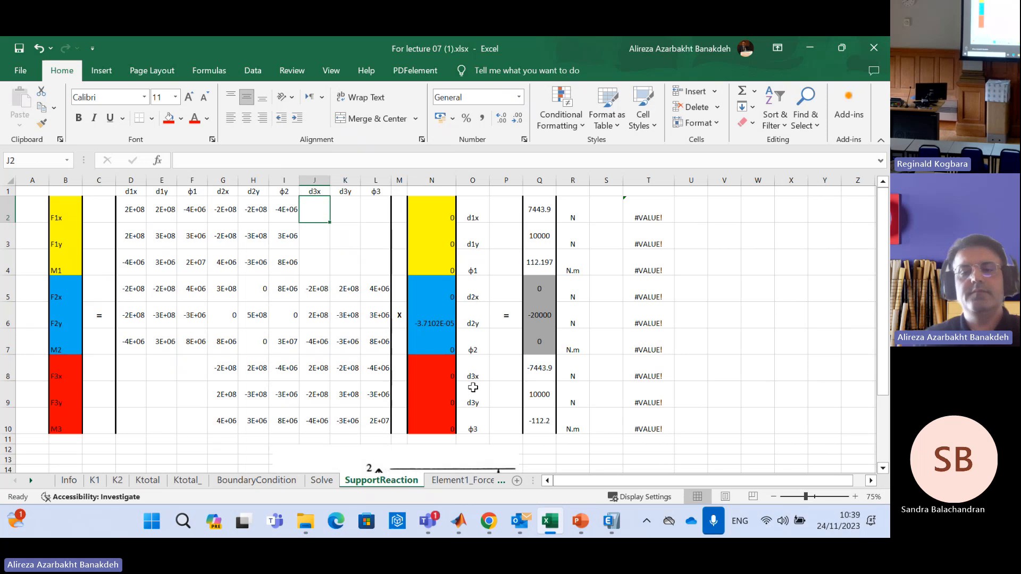
type("0")
key("Tab")
type("0")
key("Tab")
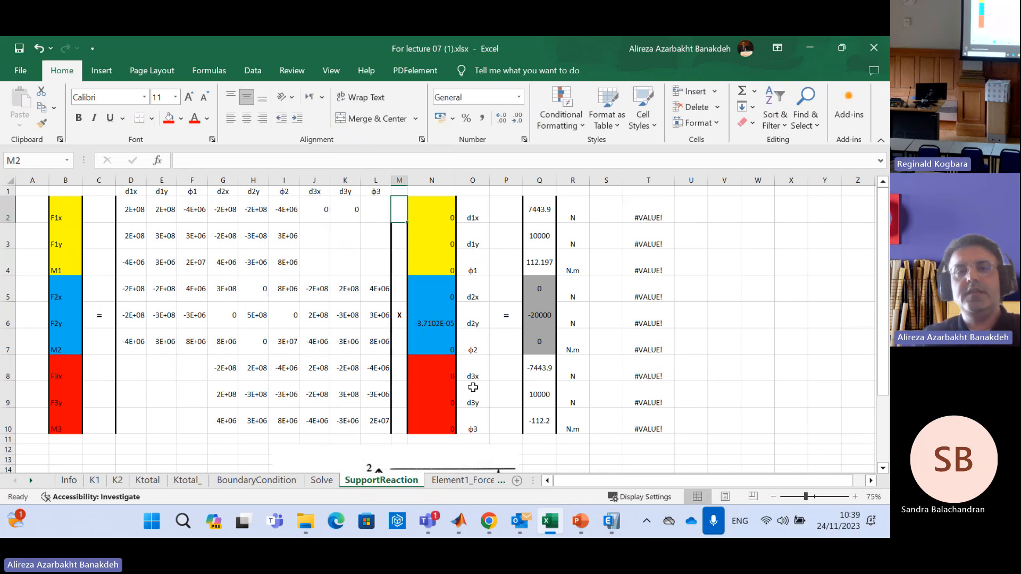
type("0")
key("Down")
type("0")
key("Left")
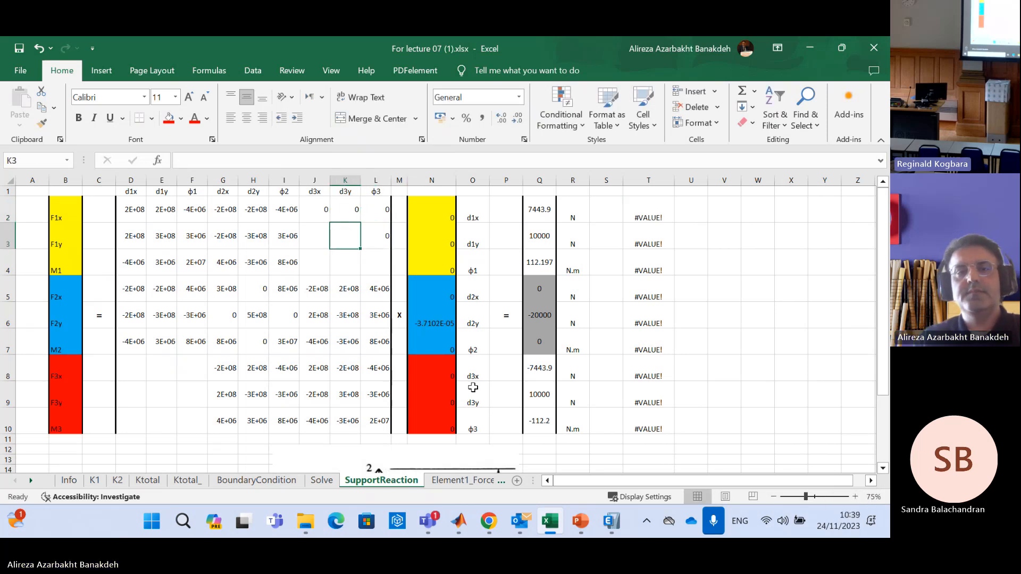
type("0")
key("Left")
type("0")
key("Down")
key("Right")
type("0")
key("Left")
type("0")
key("Right")
key("Right")
type("0")
Fill the blank stiffness matrix cells D8:F10, linking node 3 forces to node 1 displacements, with 0
key("Down")
key("Down")
key("Down")
key("Down")
key("Down")
key("Left")
key("Left")
key("Left")
key("Left")
key("Left")
key("Left")
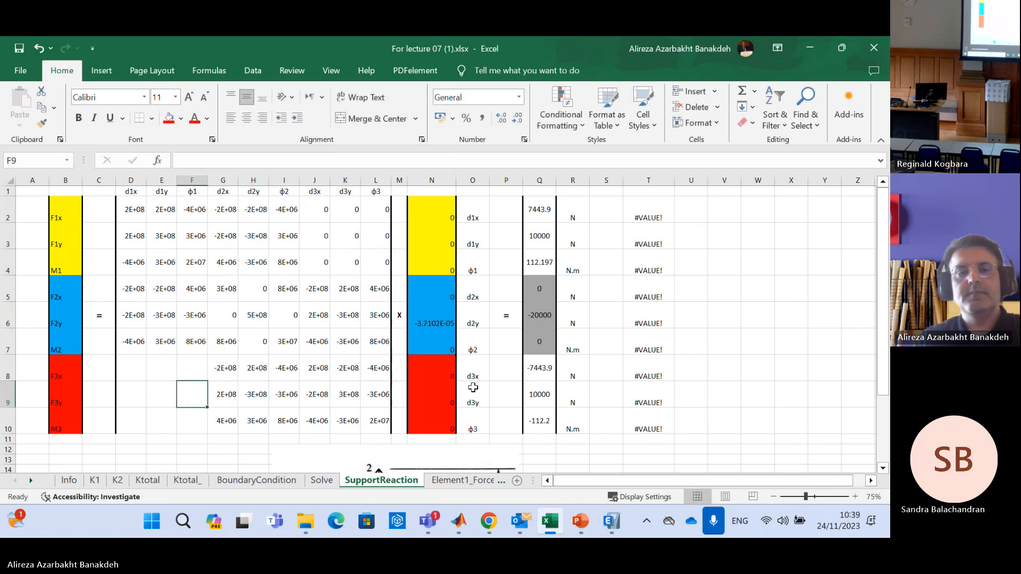
key("Up")
type("0")
key("Right")
key("Right")
type("0")
key("Left")
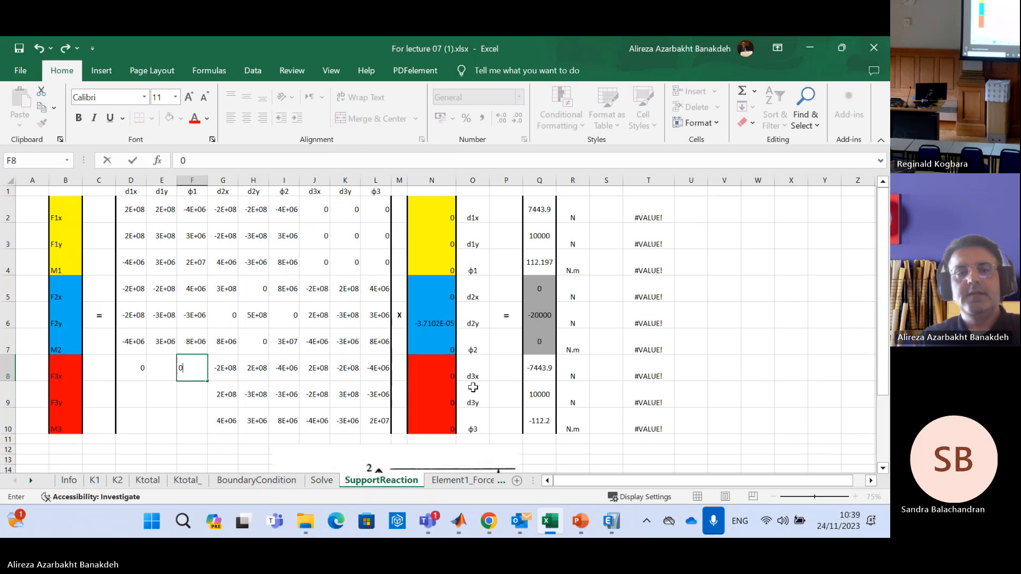
type("0")
key("Down")
type("0")
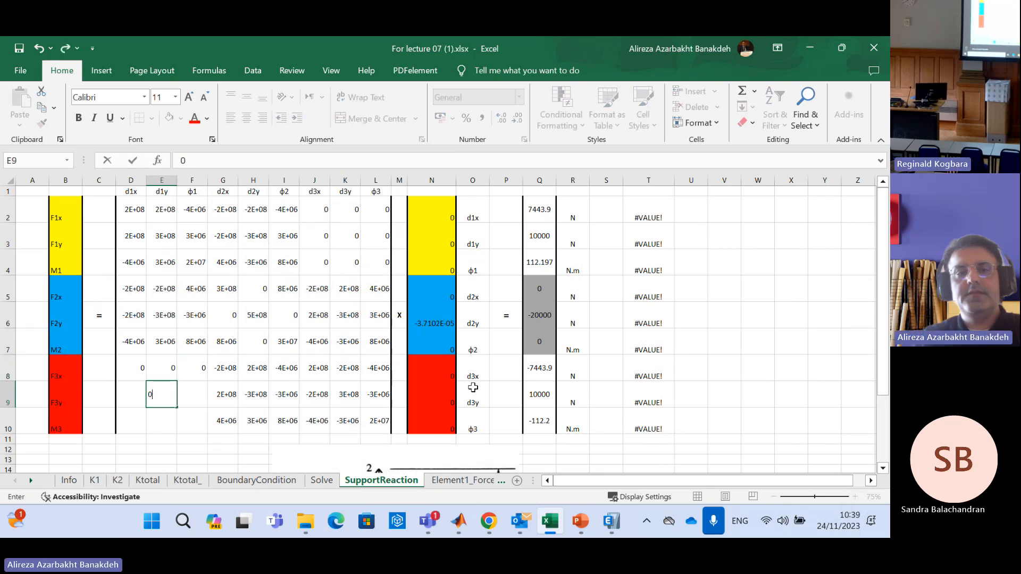
key("Left")
type("0")
key("Down")
type("0")
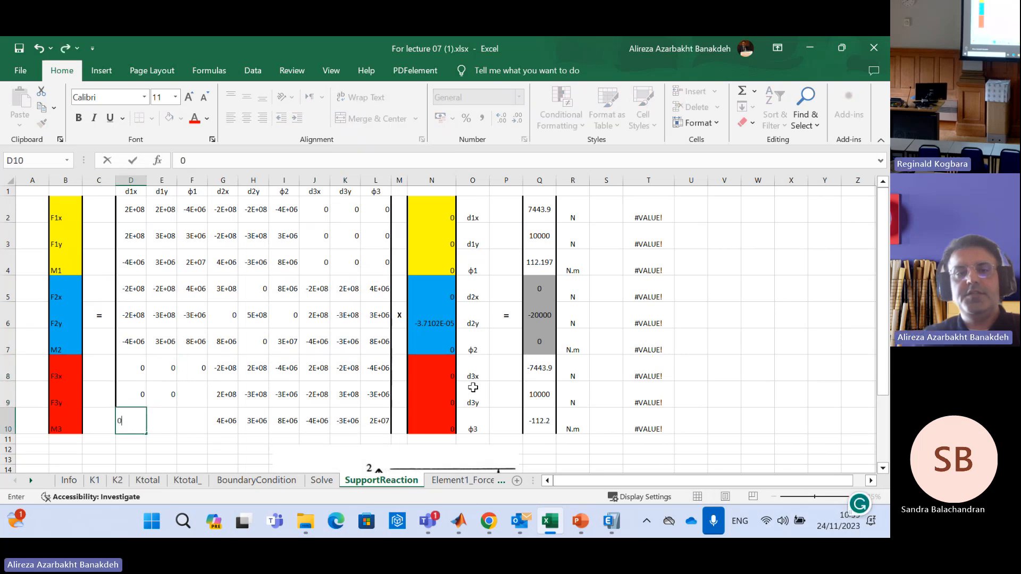
key("Right")
type("0")
key("Right")
type("0")
key("Up")
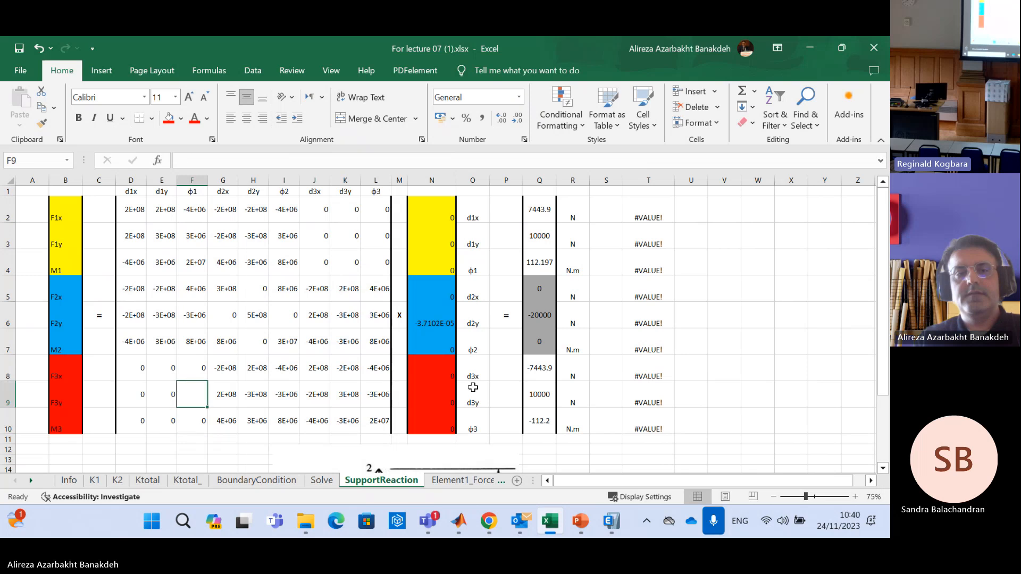
type("0")
key("Right")
type("0")
key("Escape")
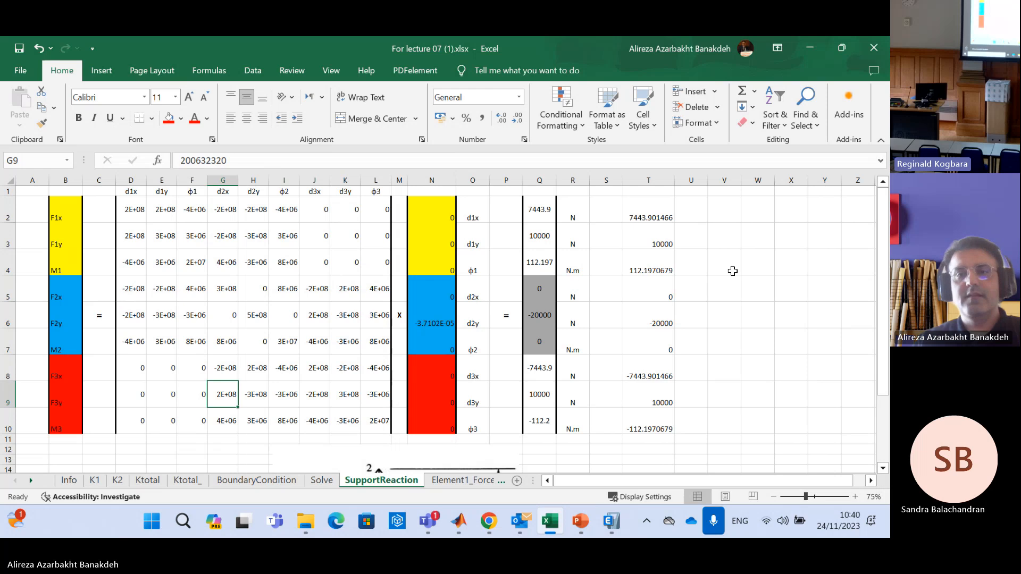
Compare the matrix multiplication results in T2:T10 with the force vector in Q2:Q10
left_click(729, 264)
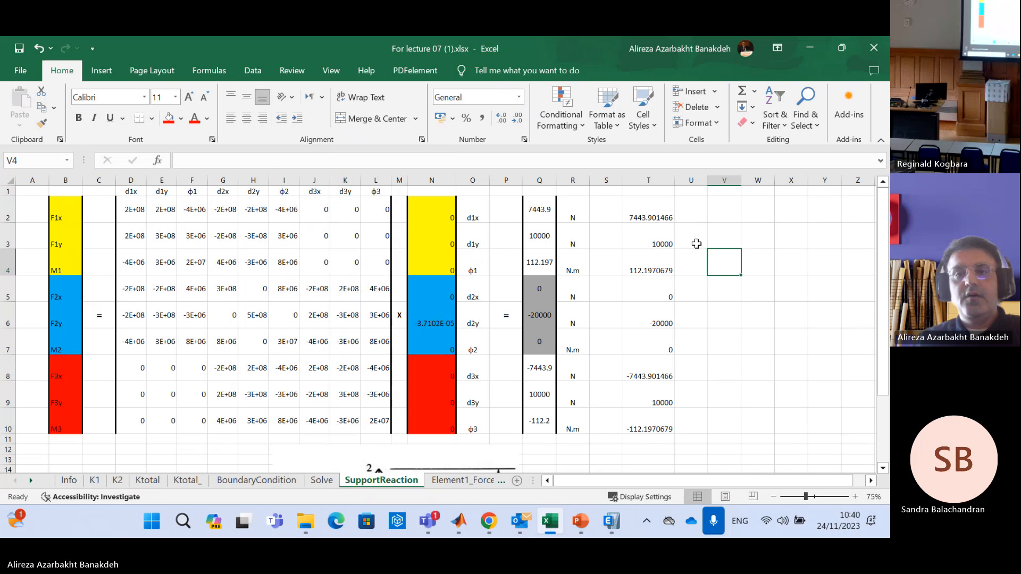
left_click(729, 200)
left_click_drag(652, 206, 651, 419)
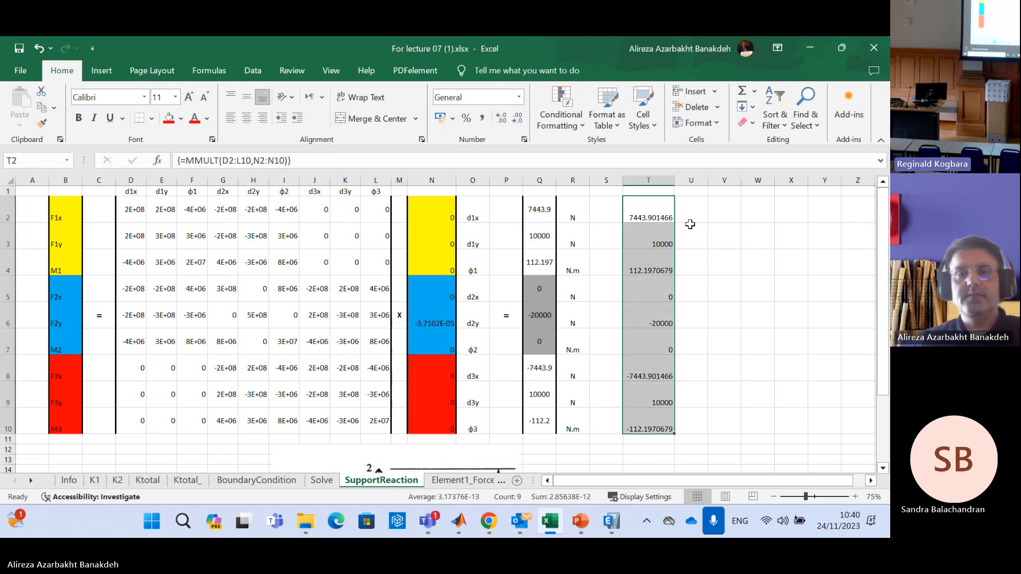
left_click_drag(537, 209, 539, 425)
left_click(770, 279)
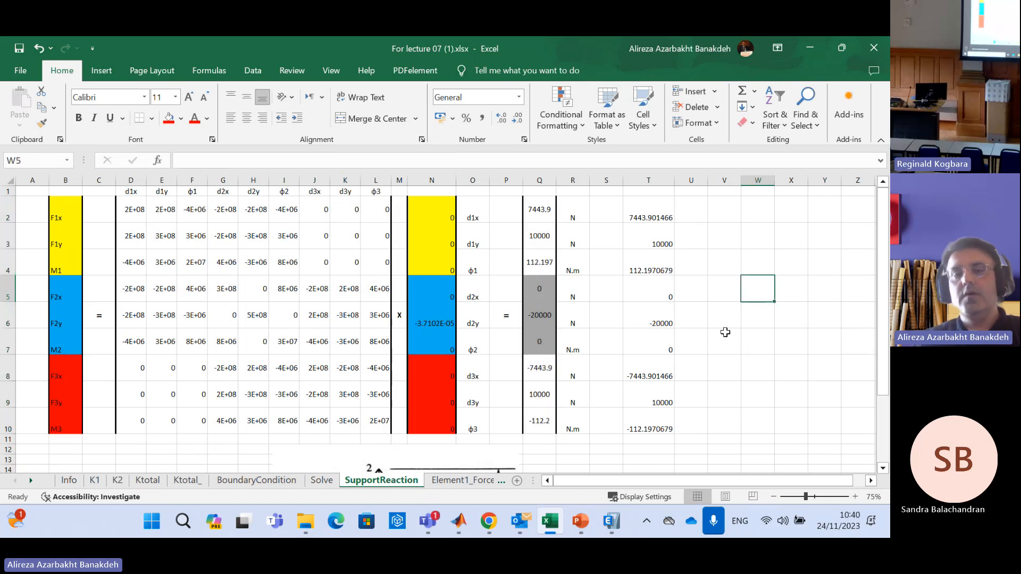
Review the node 1 reactions in Q2:Q4 with their labels in B2:B4, and the node 3 reactions in Q8:Q10
left_click_drag(539, 208, 540, 266)
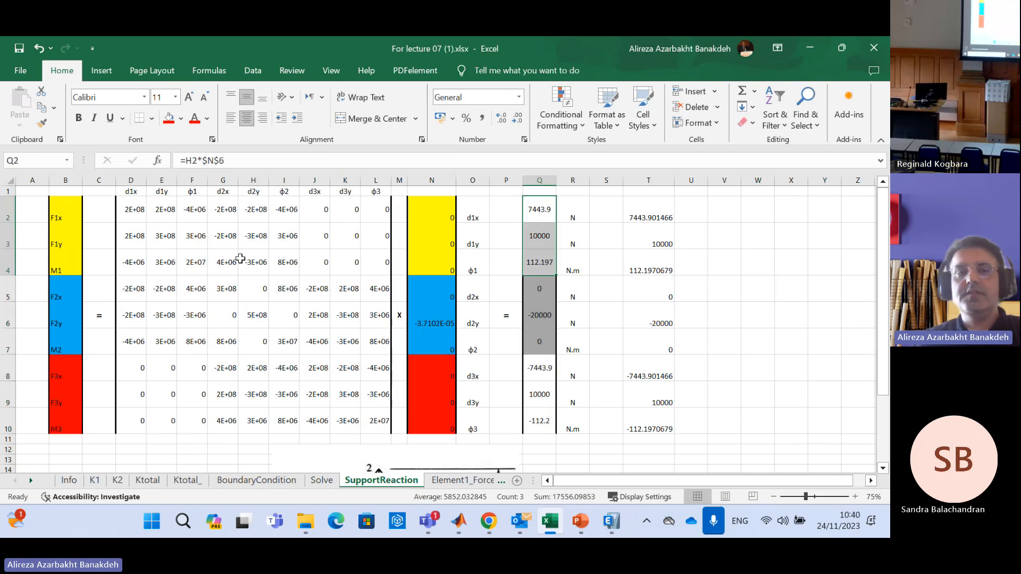
left_click_drag(59, 209, 60, 269)
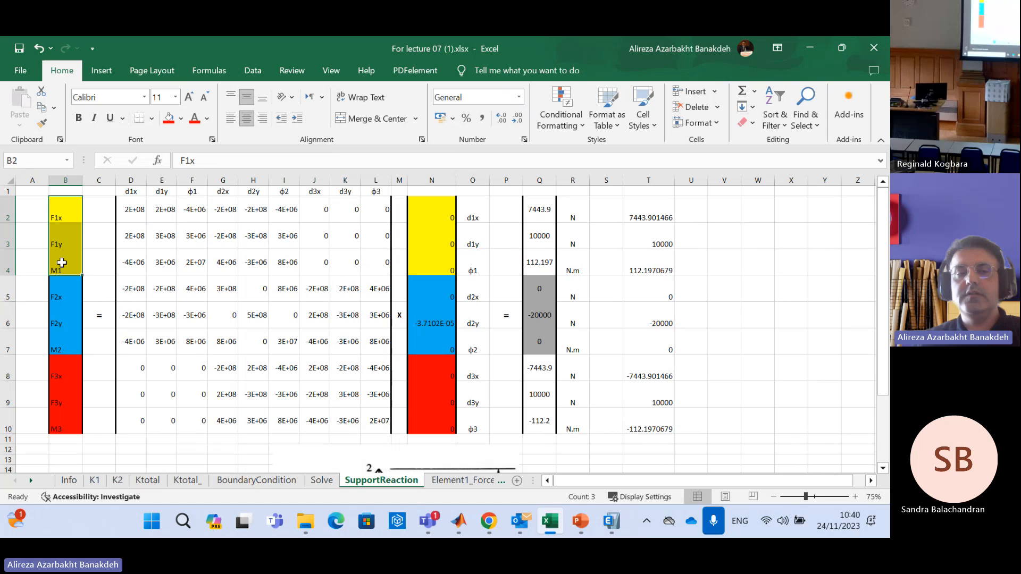
left_click_drag(547, 363, 542, 426)
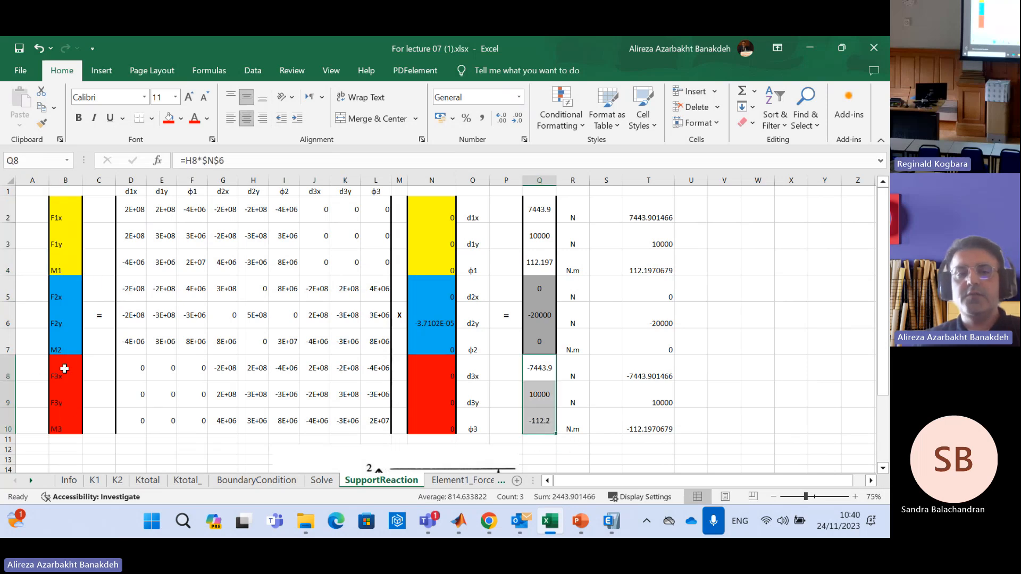
Review the node 3 force labels in B8:B10, and open the Element1_Force sheet
left_click_drag(65, 370, 72, 423)
left_click(715, 349)
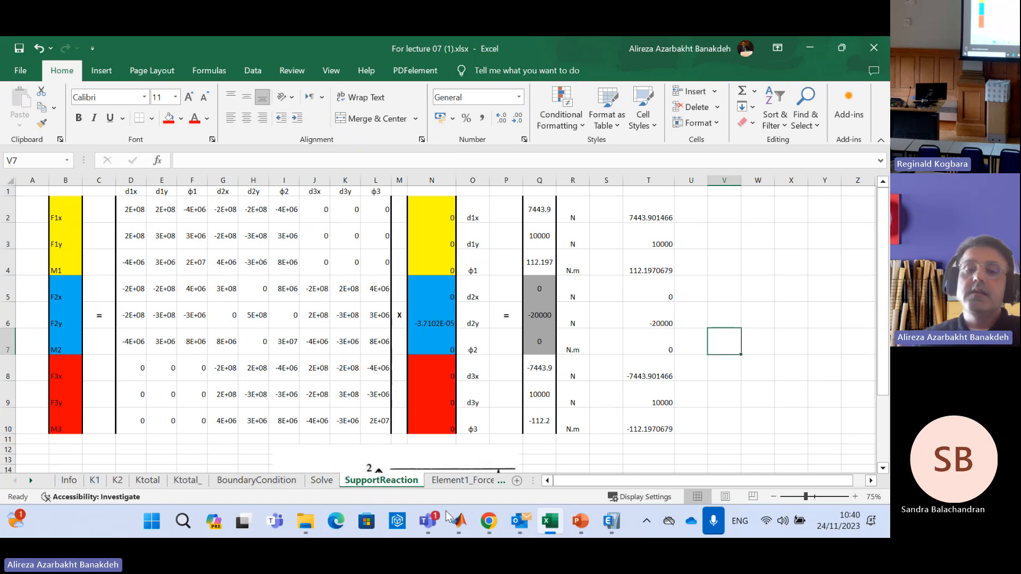
left_click(462, 481)
mouse_move(459, 532)
mouse_move(496, 522)
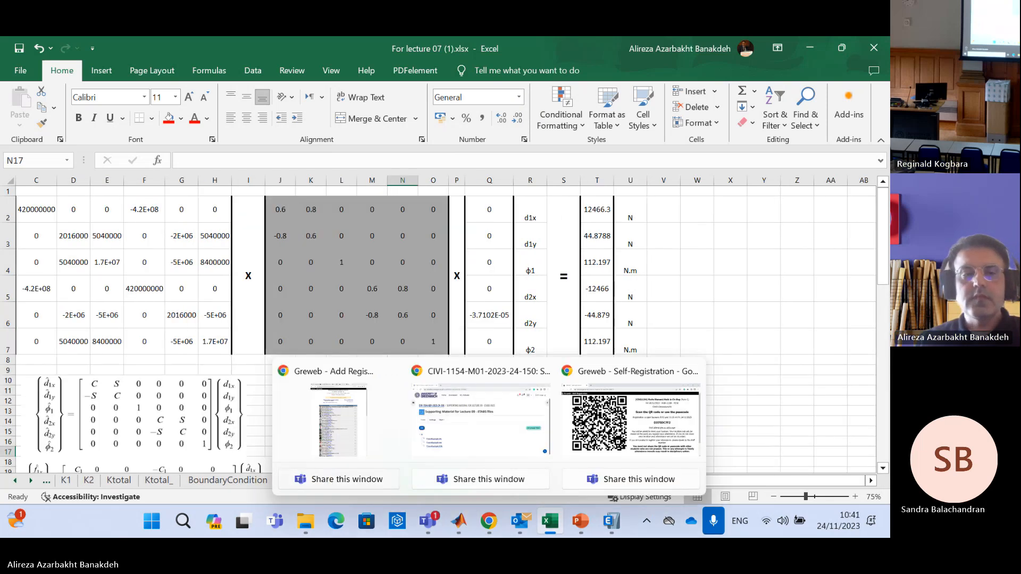
left_click(30, 481)
left_click(30, 481)
left_click(30, 481)
left_click(30, 481)
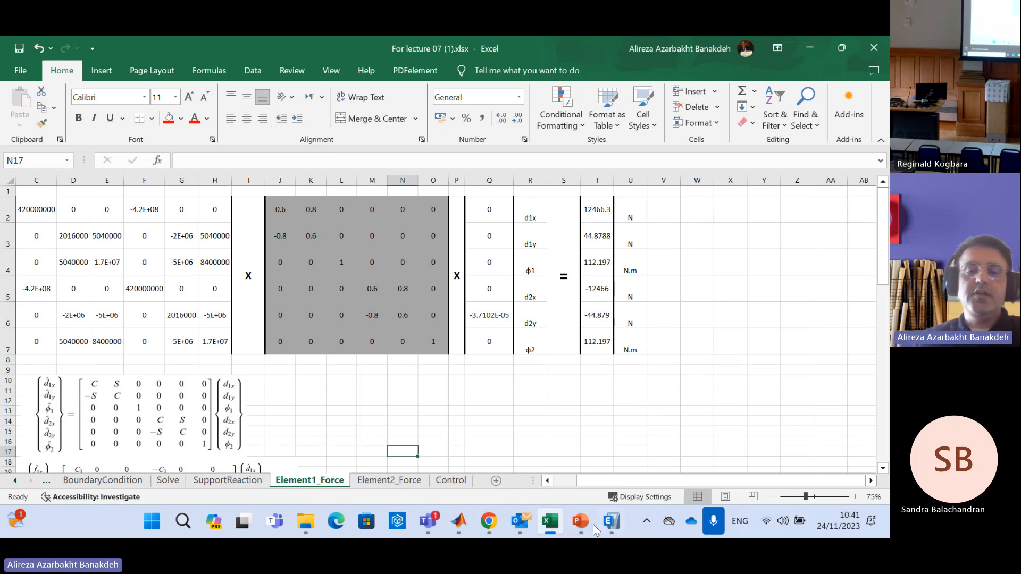
Compare the matrix in C2:H7 with the beam element equations on slide 2 of Lecture07_Frames_ETABS in PowerPoint, returning to Excel
mouse_move(581, 521)
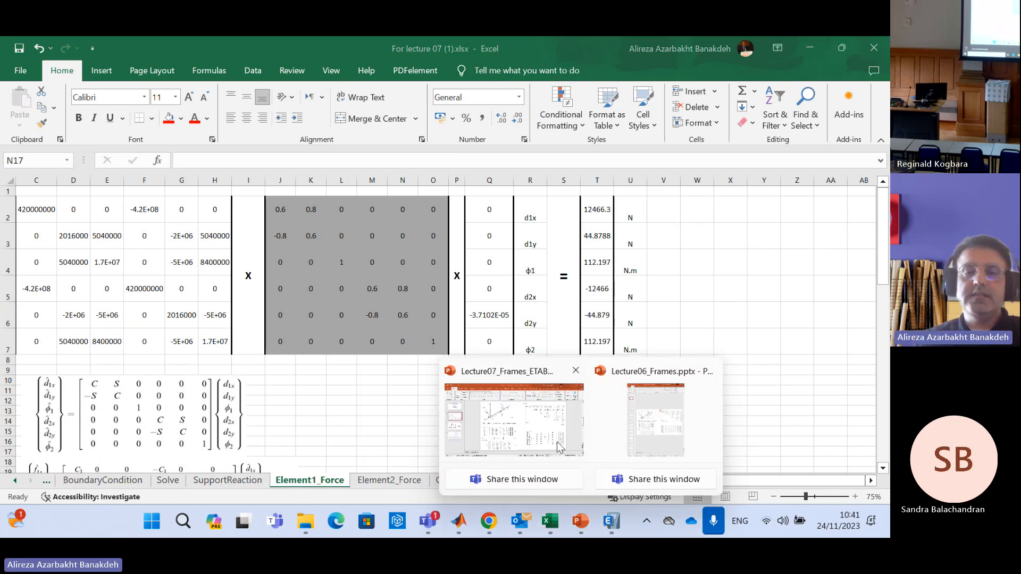
left_click(508, 438)
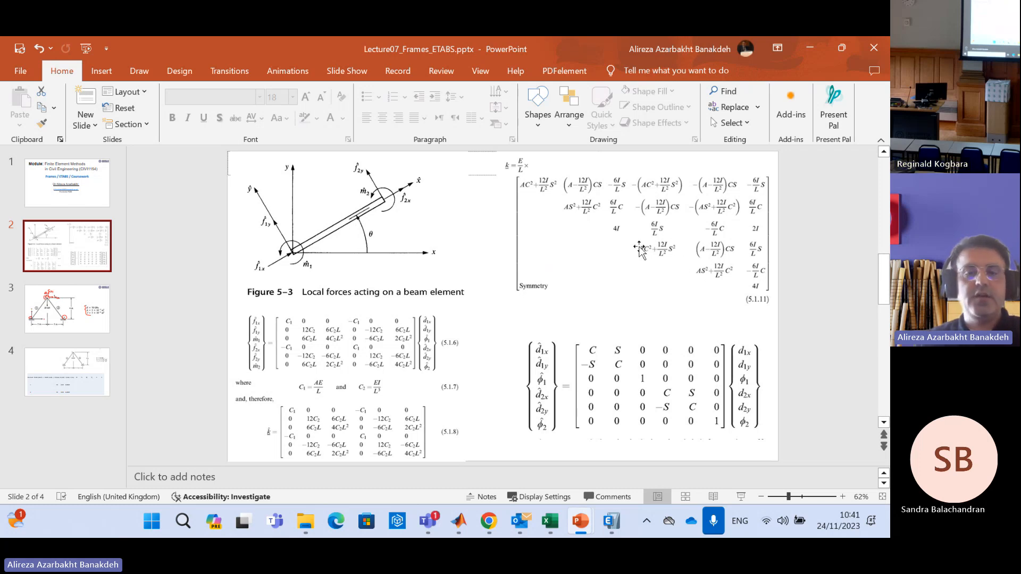
left_click(550, 524)
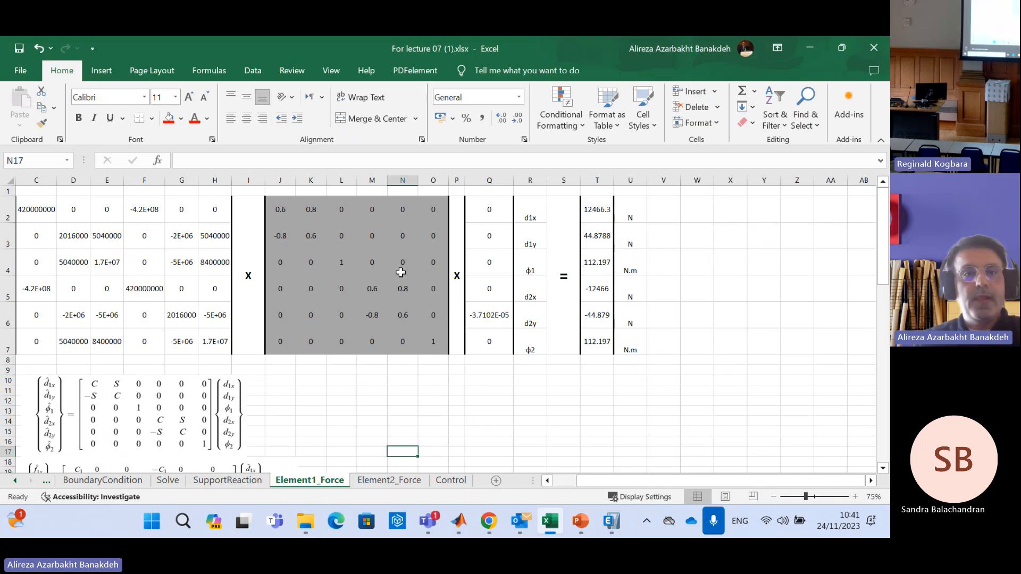
left_click_drag(43, 208, 212, 341)
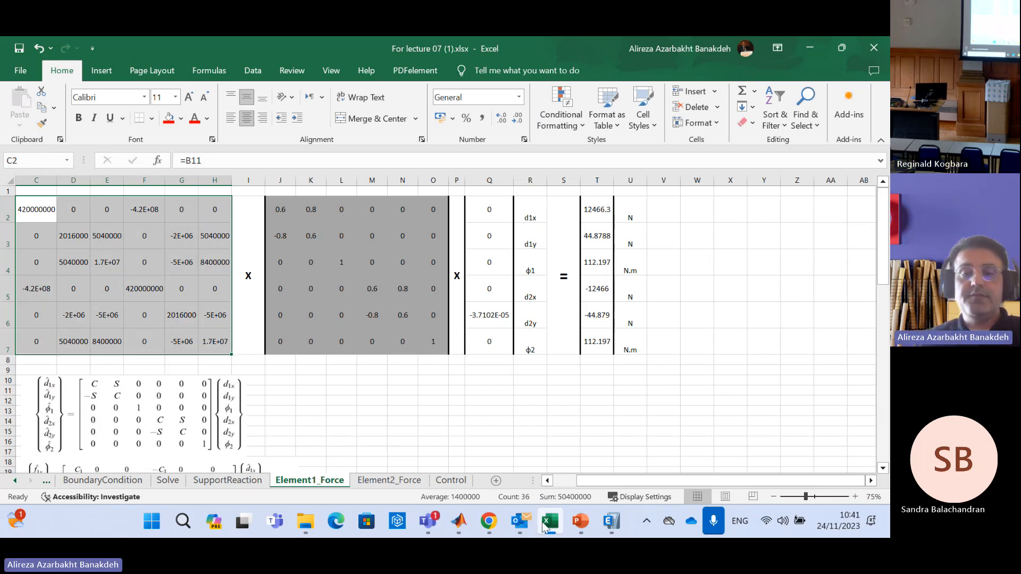
mouse_move(492, 526)
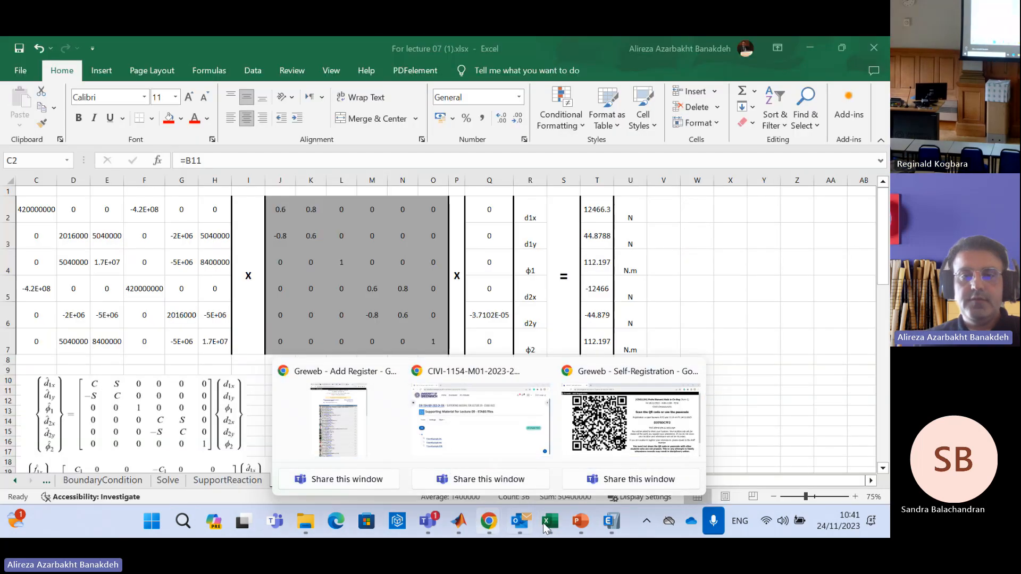
mouse_move(581, 524)
left_click(516, 425)
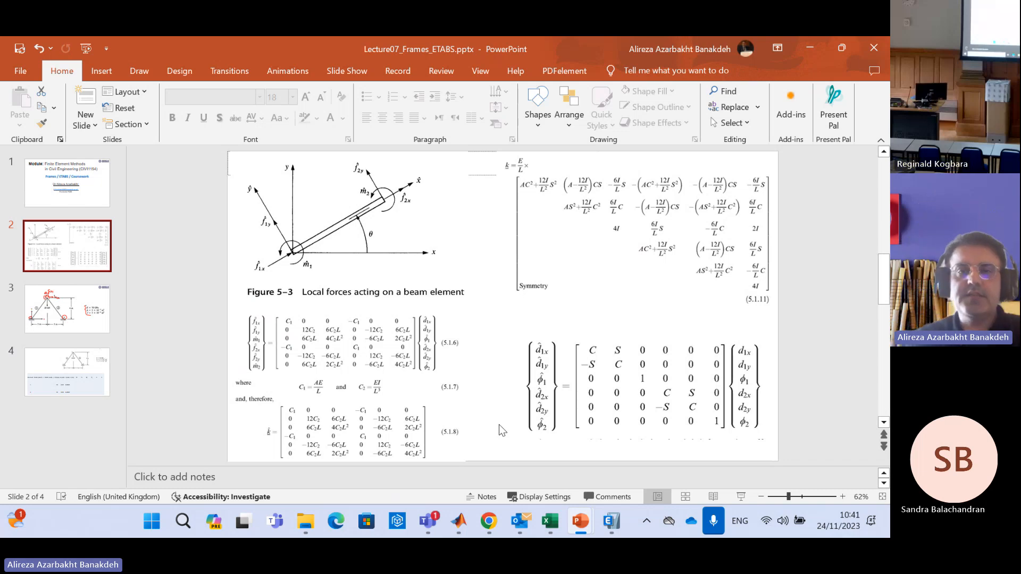
key("alt+Tab")
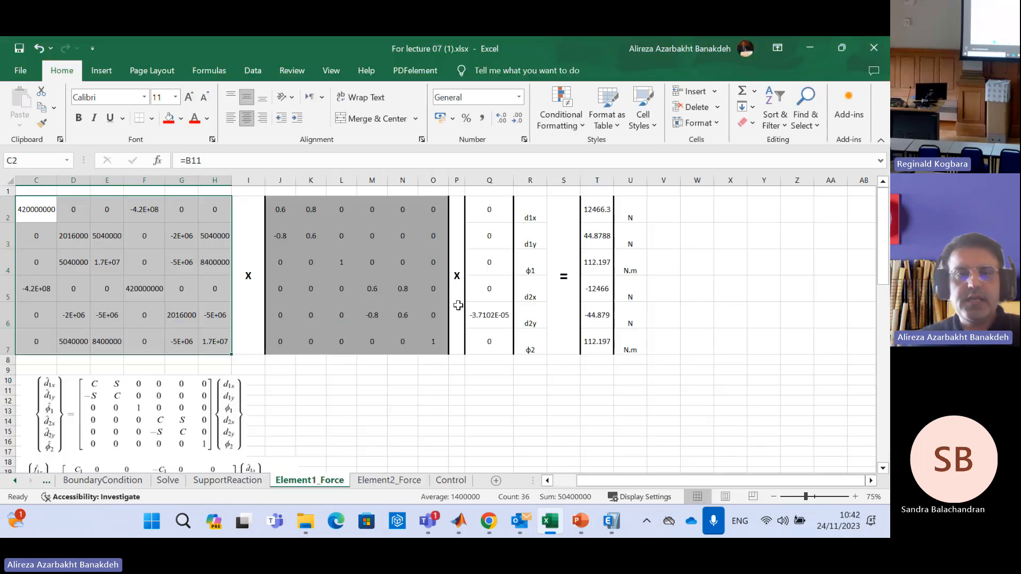
Check the local stiffness matrix in C2:H7 against the equation pictures and frame diagram below it
left_click(499, 400)
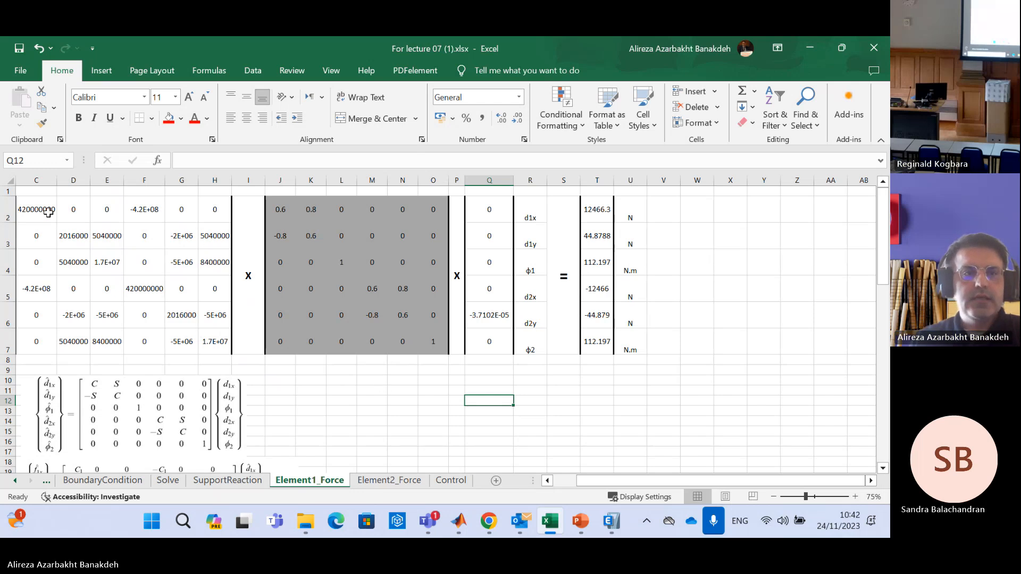
left_click_drag(46, 210, 222, 344)
scroll(305, 342, "down", 4)
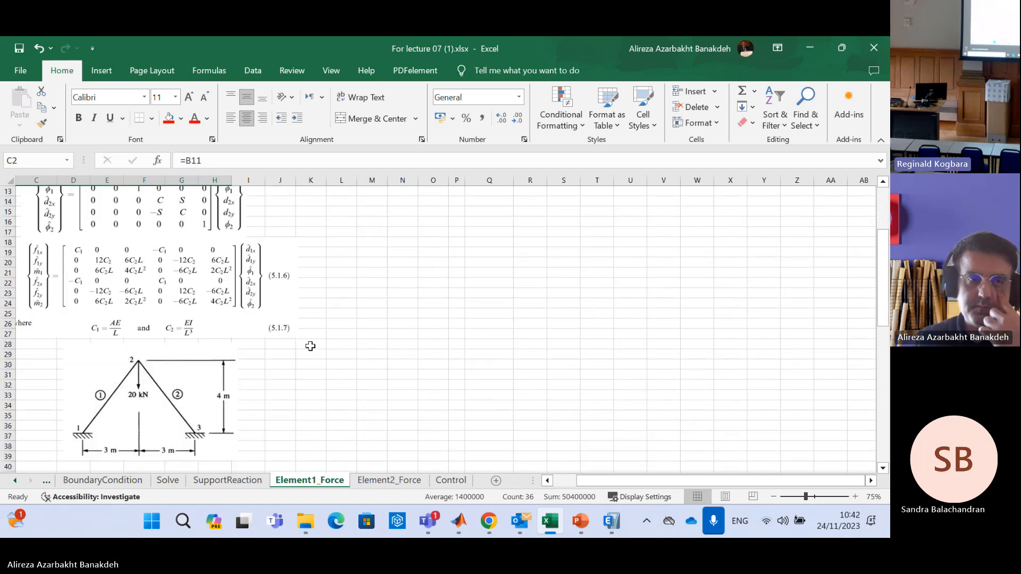
scroll(312, 346, "up", 4)
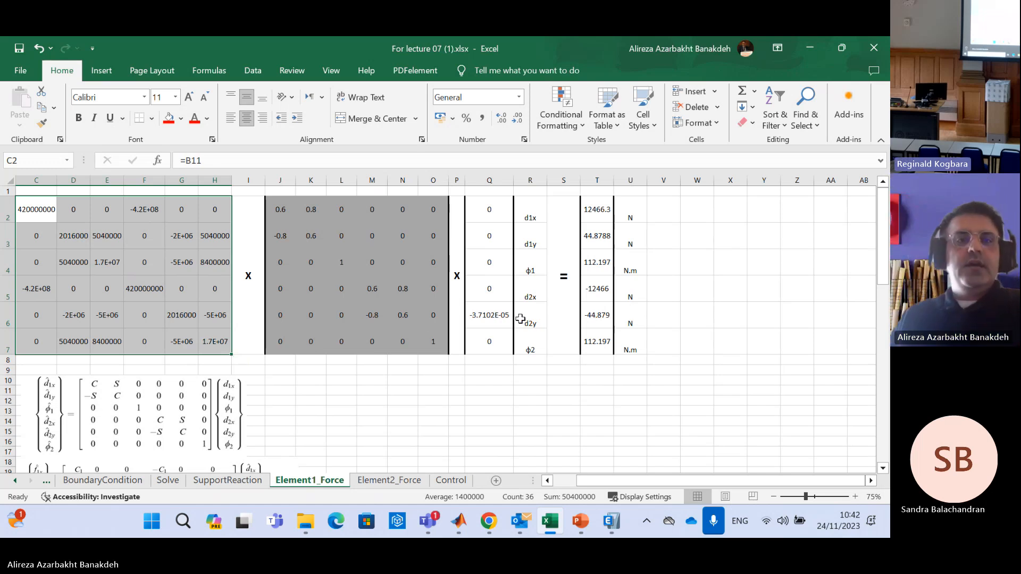
Zoom the sheet to 50%, move both equation pictures beside the force results, and bring the frame diagram up just below the matrices
left_click(331, 71)
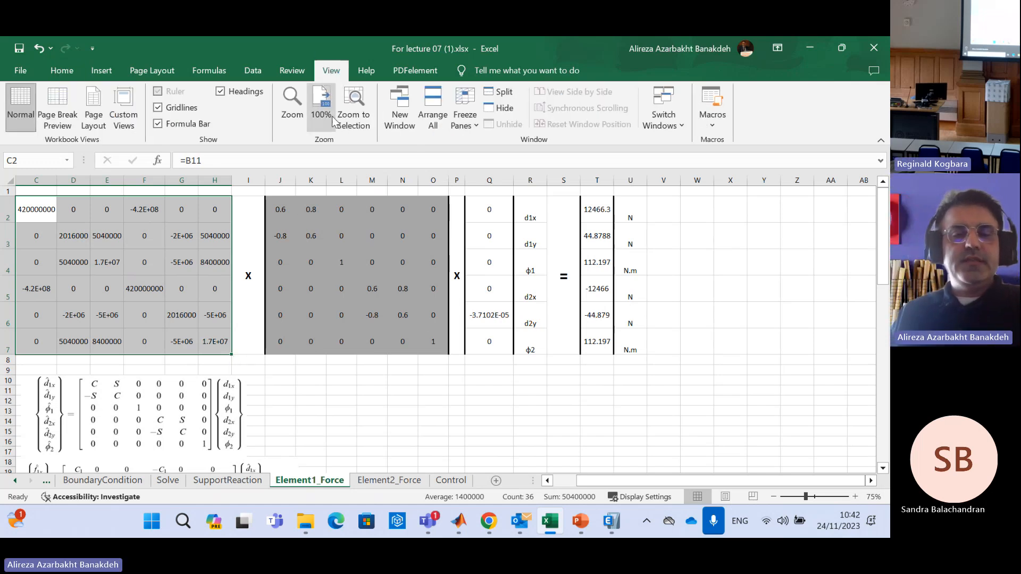
left_click(292, 106)
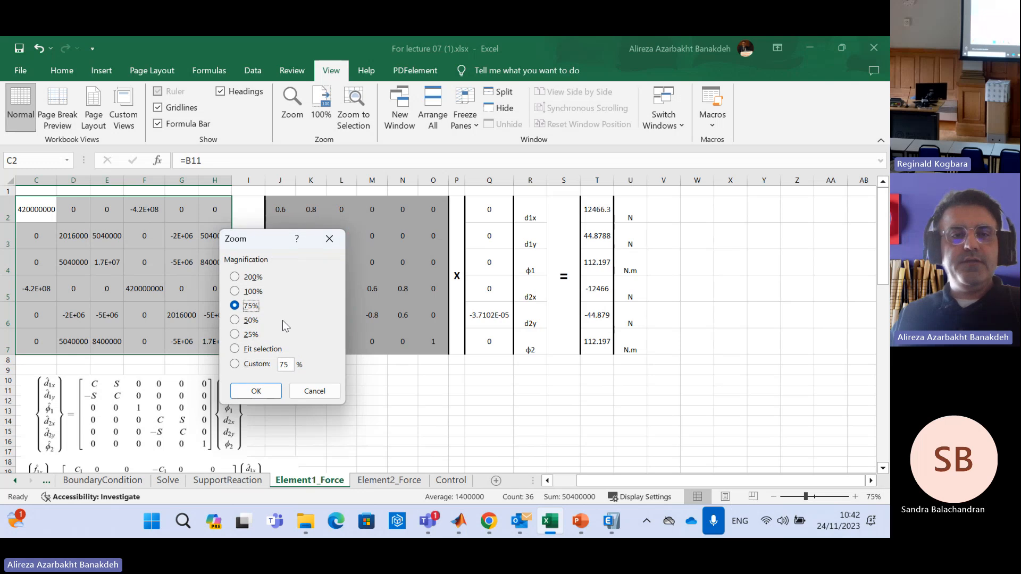
left_click(251, 322)
left_click(275, 396)
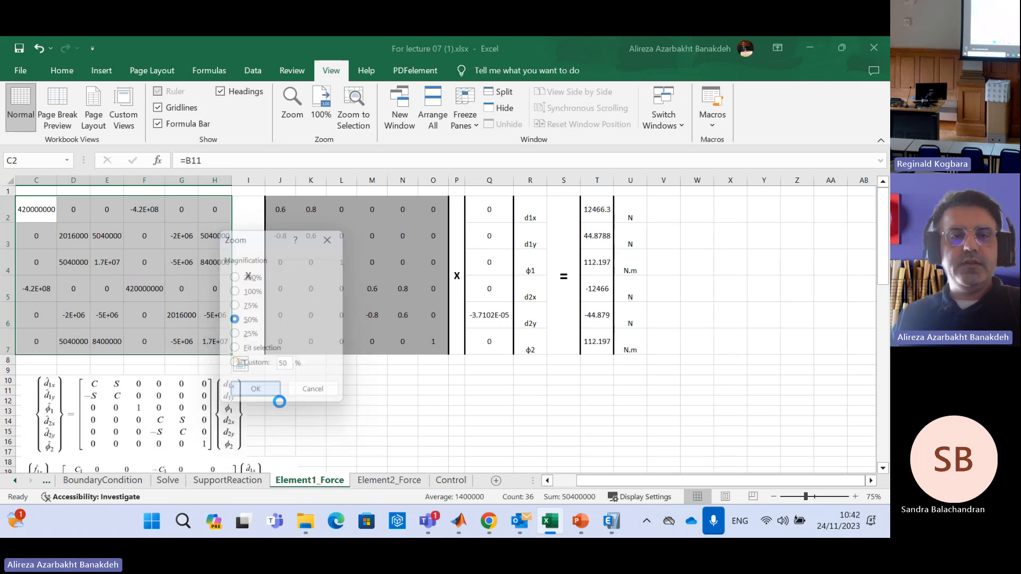
left_click(130, 354)
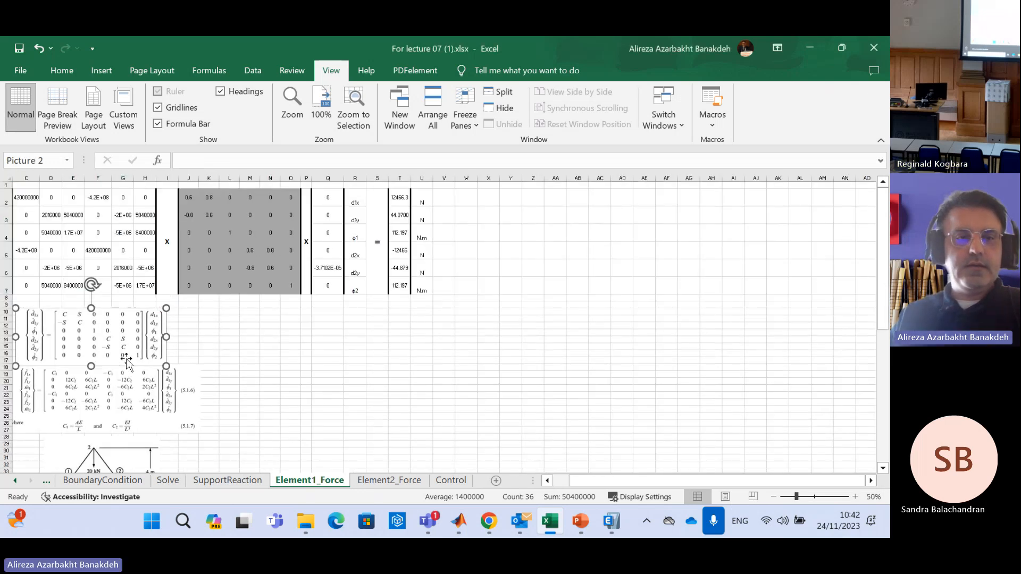
left_click_drag(132, 336, 574, 219)
left_click_drag(128, 387, 550, 292)
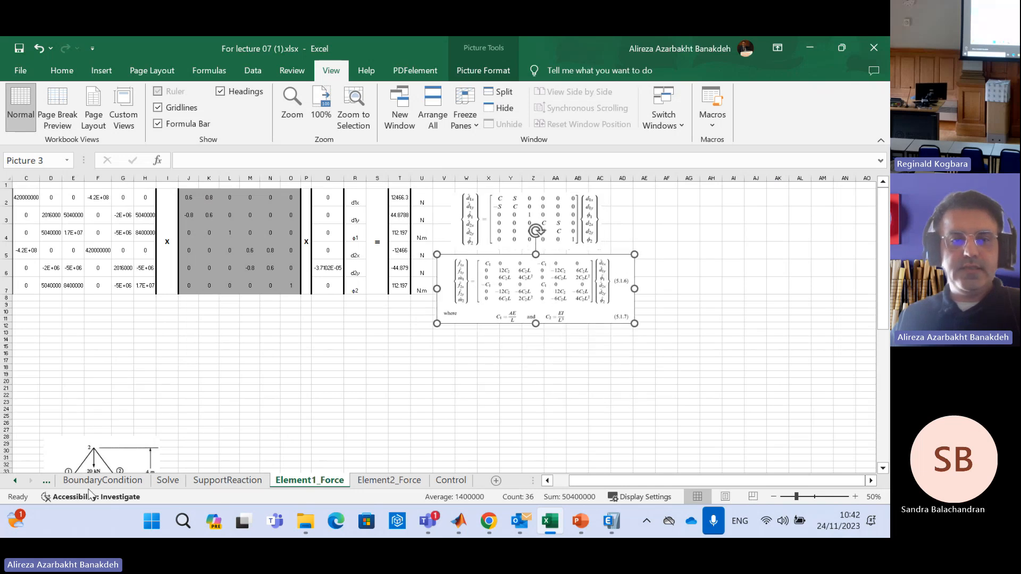
left_click_drag(109, 455, 358, 325)
Set the zoom to 75% and line up the frame diagram, transformation equation and local force equation in one row beneath the matrices
left_click(292, 102)
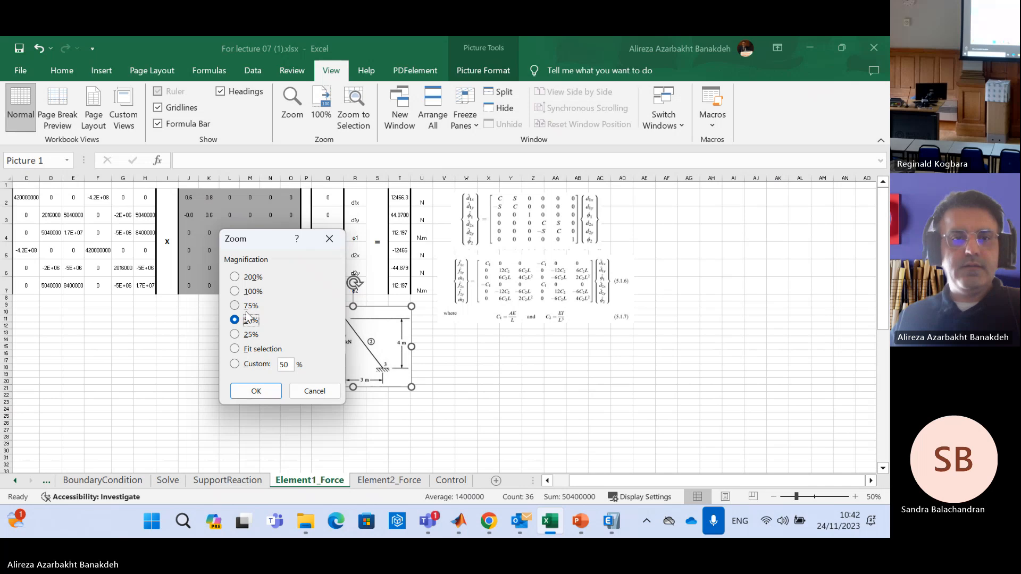
left_click(246, 307)
left_click(256, 391)
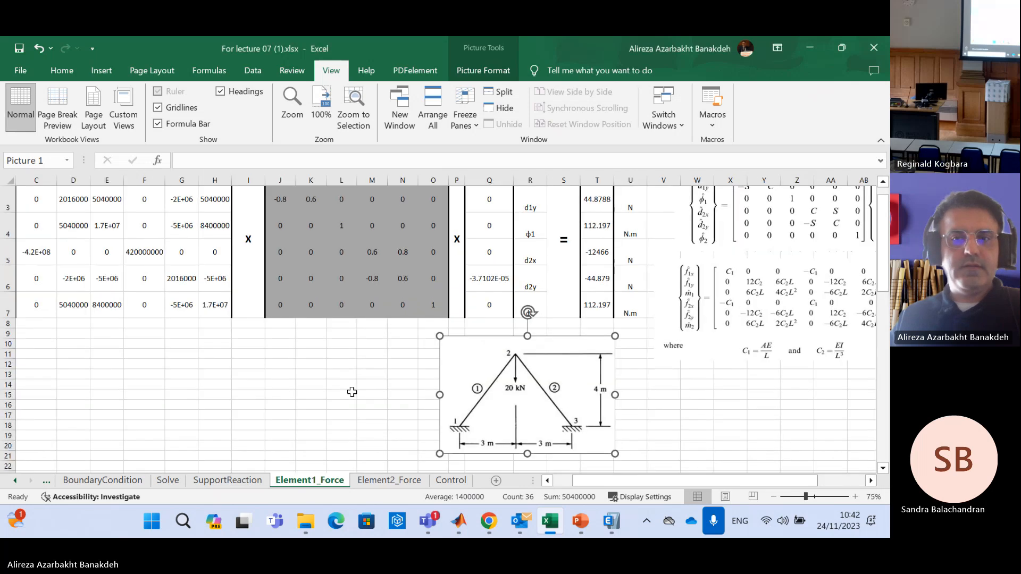
left_click_drag(517, 405, 116, 392)
left_click_drag(766, 236, 355, 401)
left_click_drag(737, 333, 590, 398)
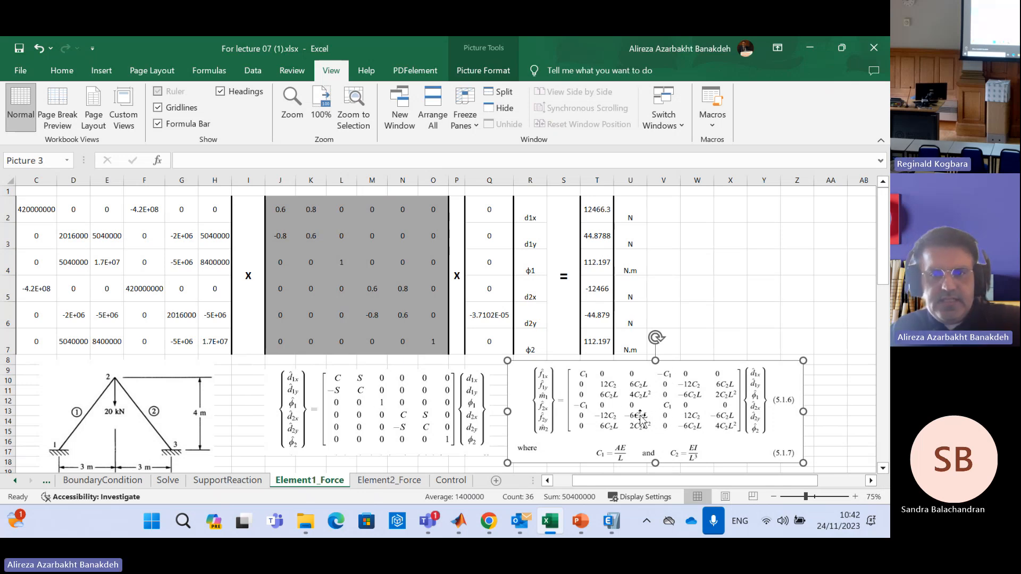
Review the local stiffness matrix C2:H7, transformation matrix J2:O7, displacement vector Q2:Q7 and resulting local forces T2:T7
left_click_drag(37, 213, 209, 331)
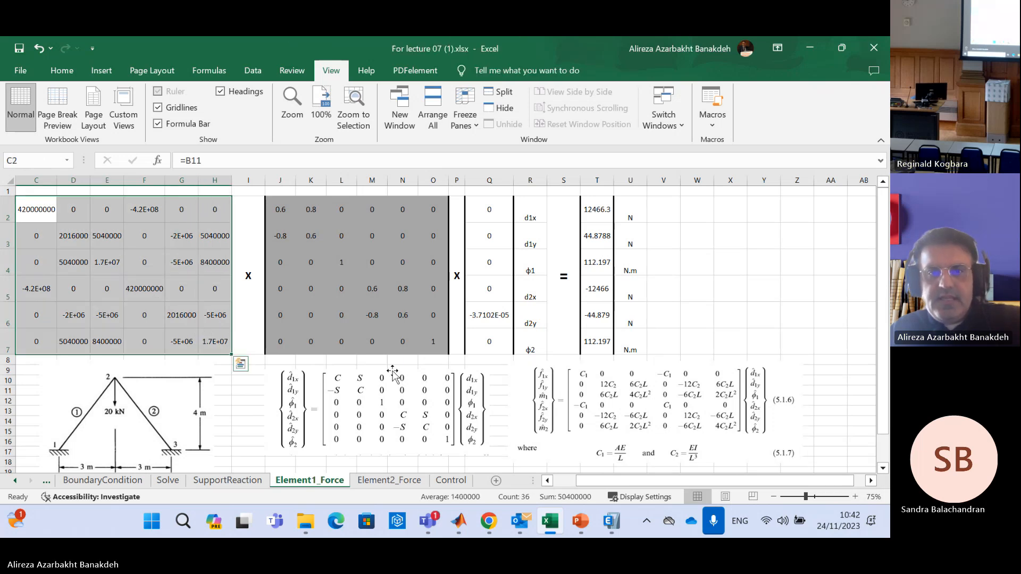
left_click(421, 212)
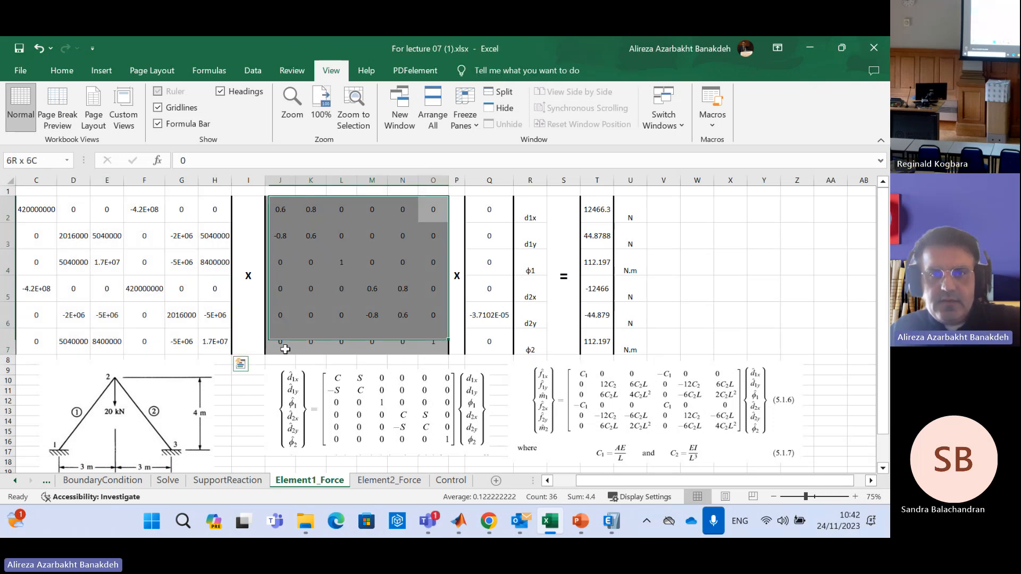
left_click_drag(489, 209, 503, 350)
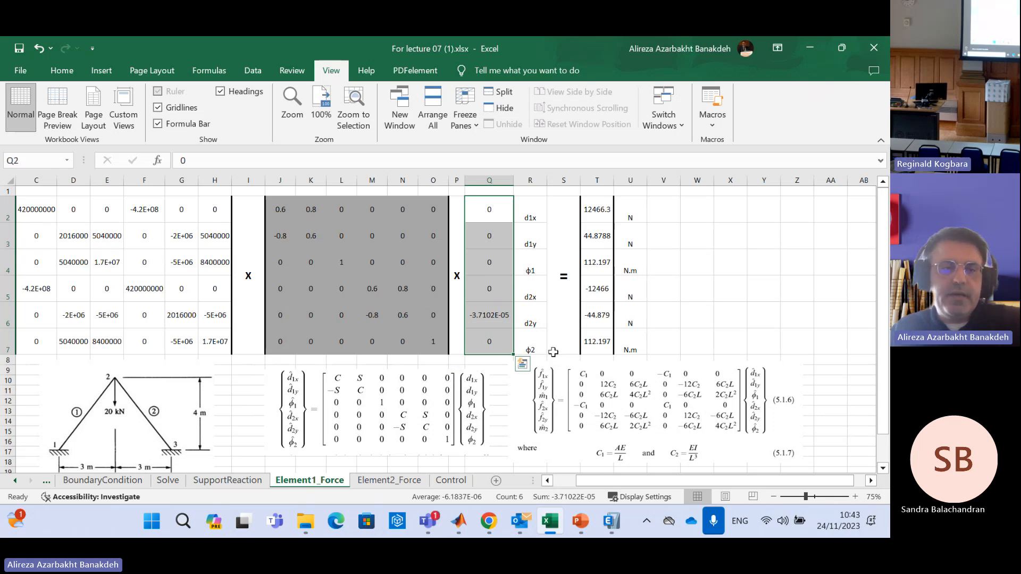
left_click_drag(596, 208, 596, 343)
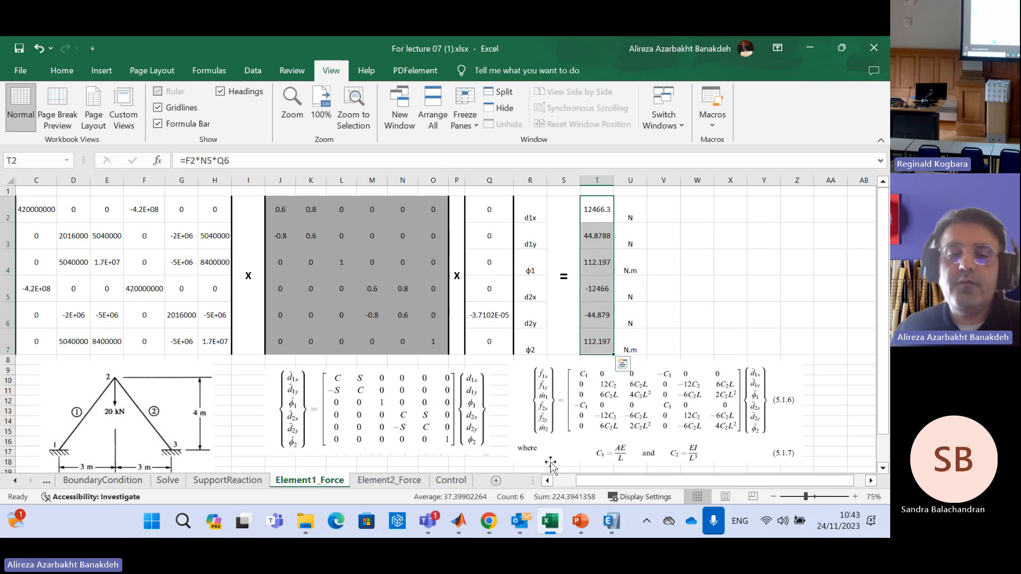
Examine the local force directions in Figure 5-3 on the Lecture07_Frames_ETABS slide in PowerPoint, and return to Excel
left_click(580, 521)
left_click(506, 438)
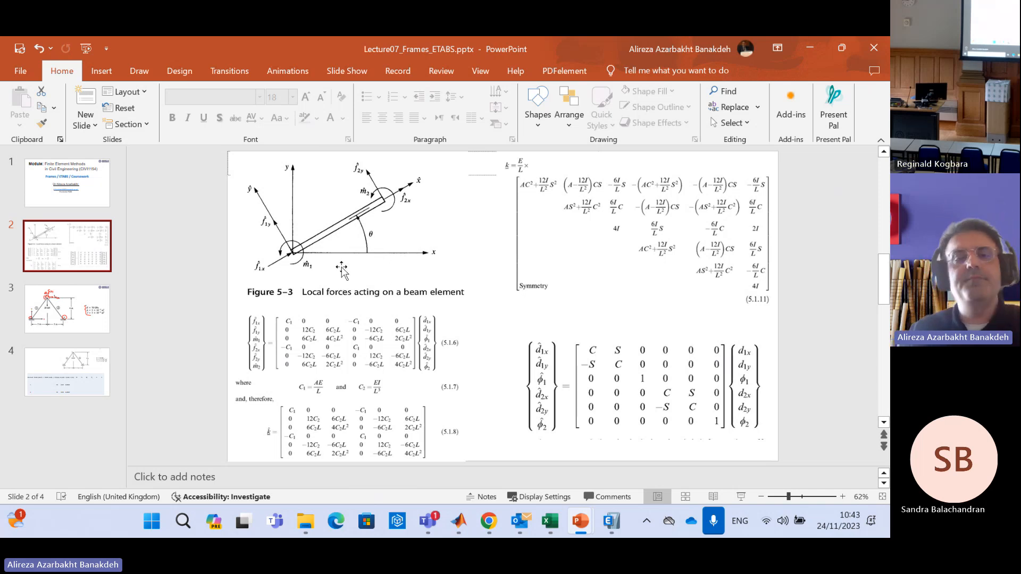
mouse_move(548, 531)
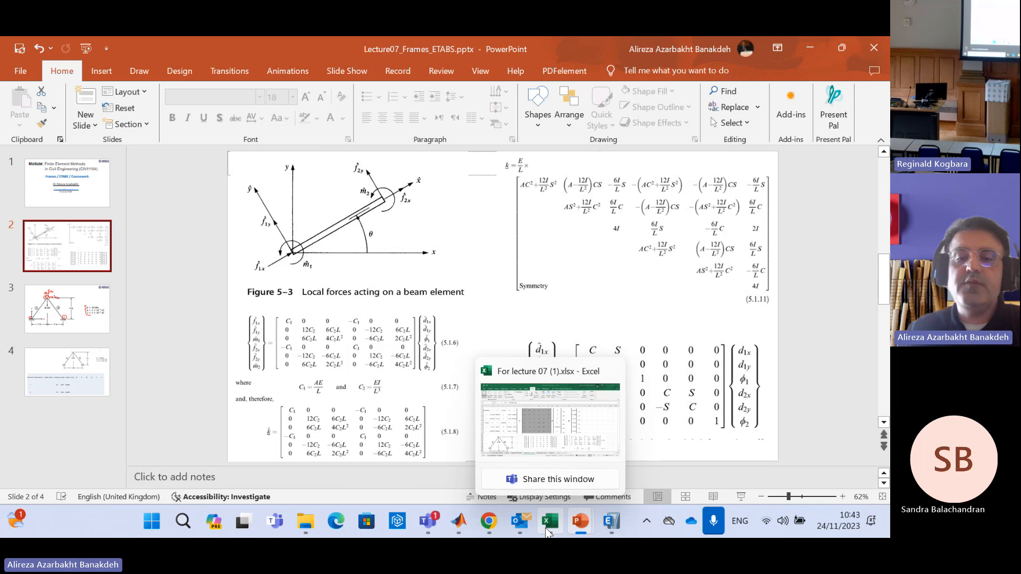
left_click(548, 530)
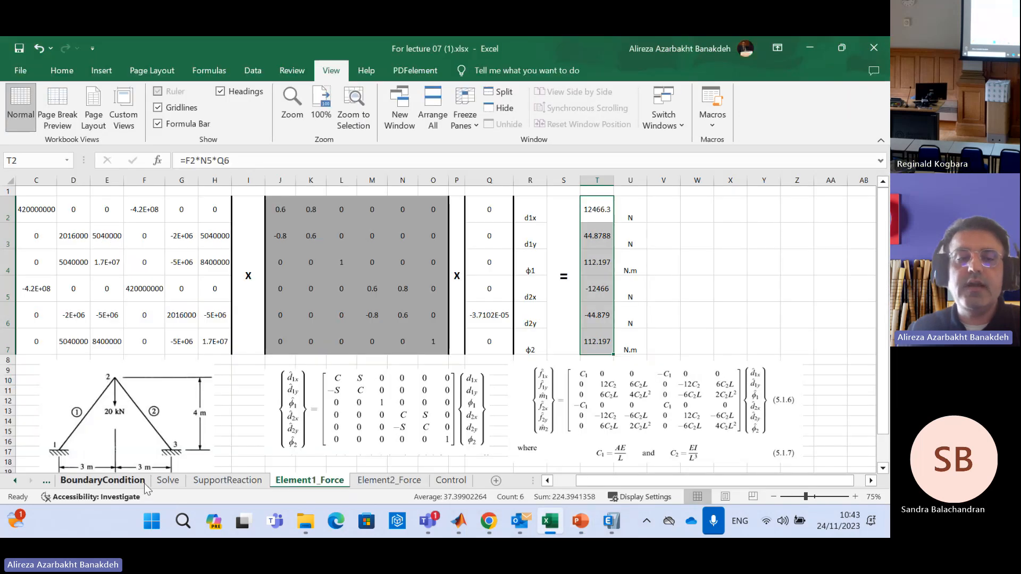
Examine the global stiffness matrix B1:G6 on the K1 sheet, and return to the Element1_Force sheet
left_click(14, 481)
left_click(14, 482)
left_click(14, 481)
left_click(94, 480)
left_click_drag(110, 215, 297, 373)
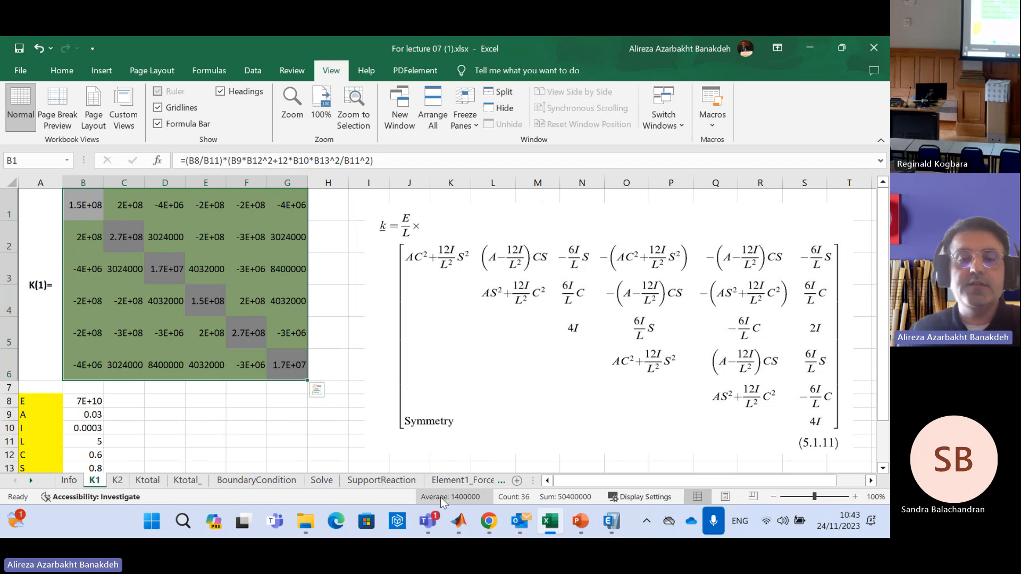
left_click(457, 481)
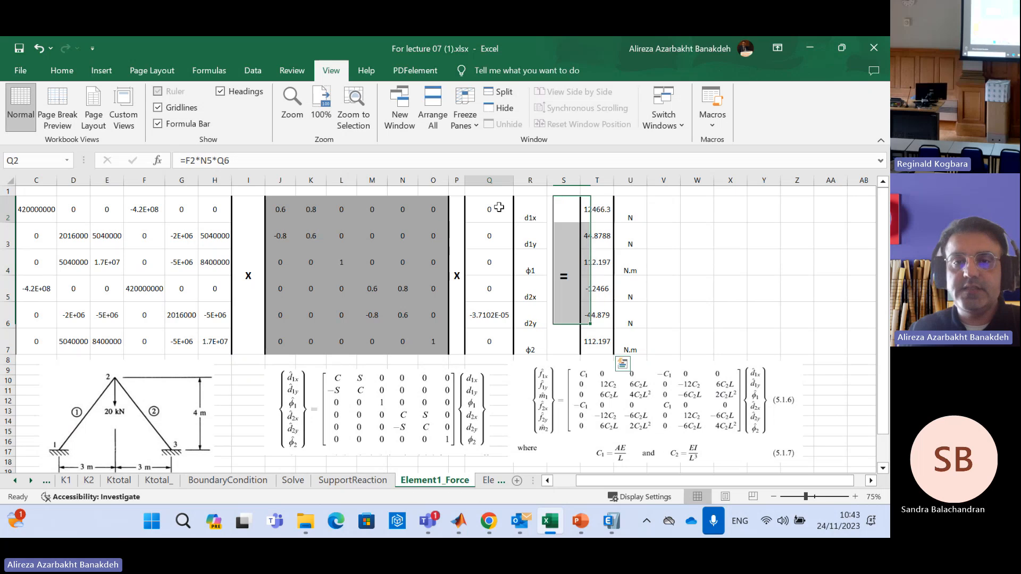
Compare the displacement vector Q2:Q7 with the node displacements drawn on slide 3 in PowerPoint, and return to the Excel equations
left_click_drag(490, 213, 486, 341)
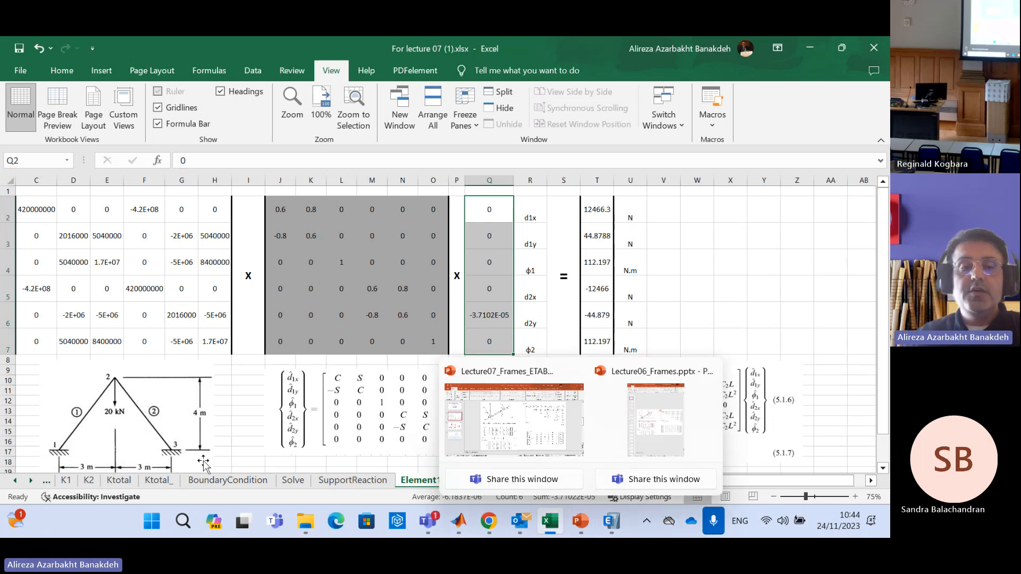
left_click(581, 521)
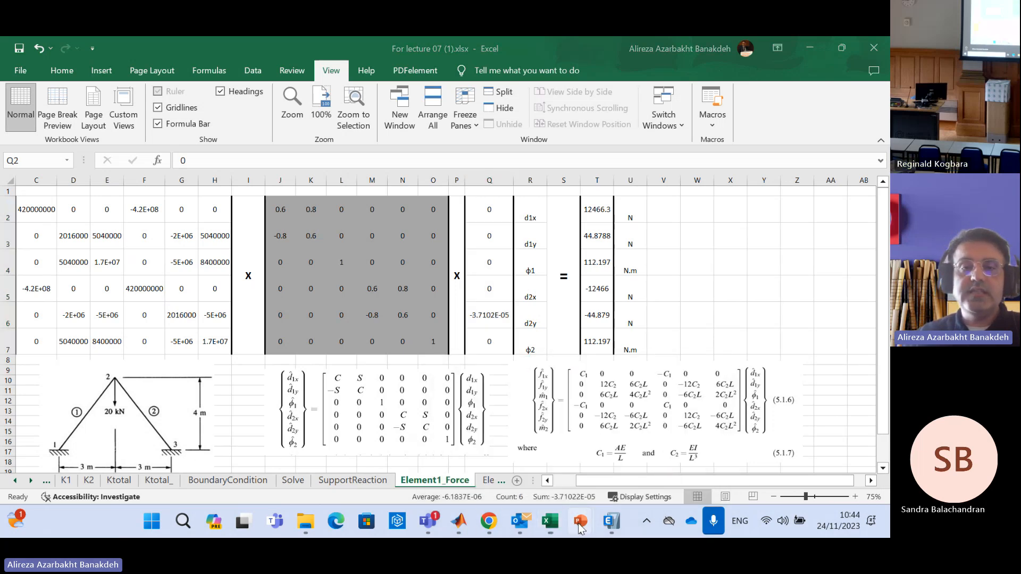
left_click(527, 439)
key("Page_Down")
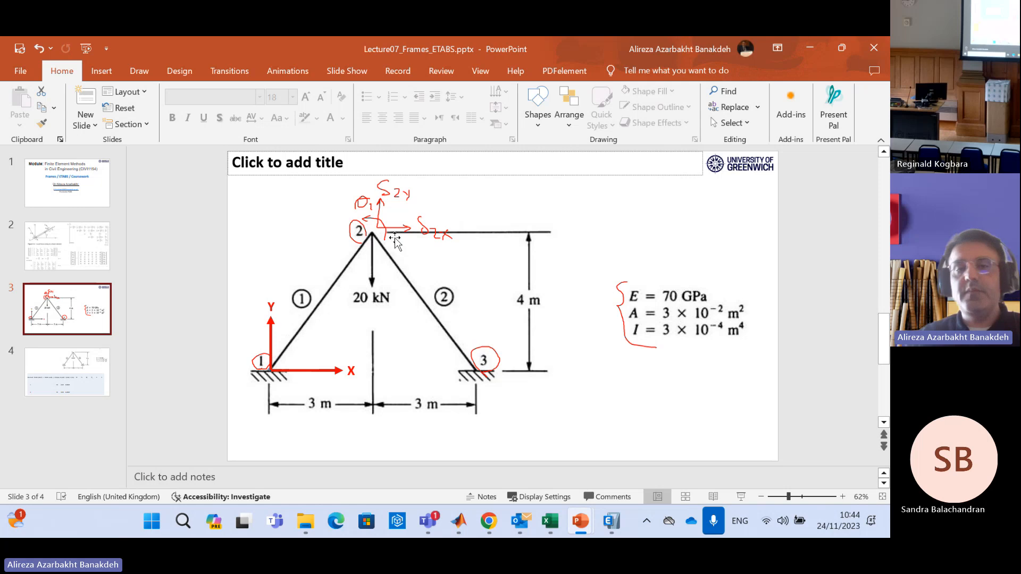
left_click(550, 521)
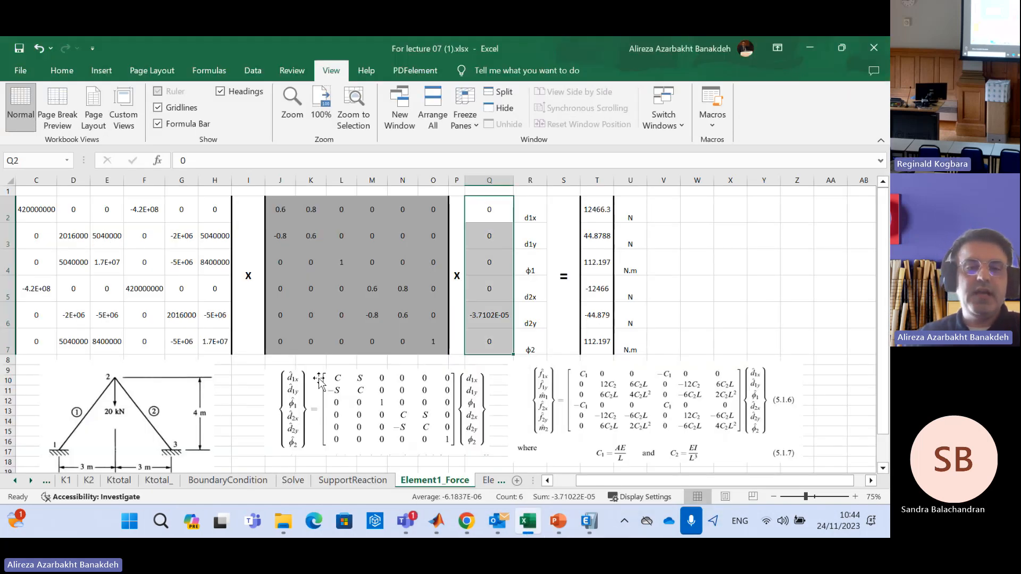
scroll(429, 363, "down", 2)
scroll(429, 363, "up", 2)
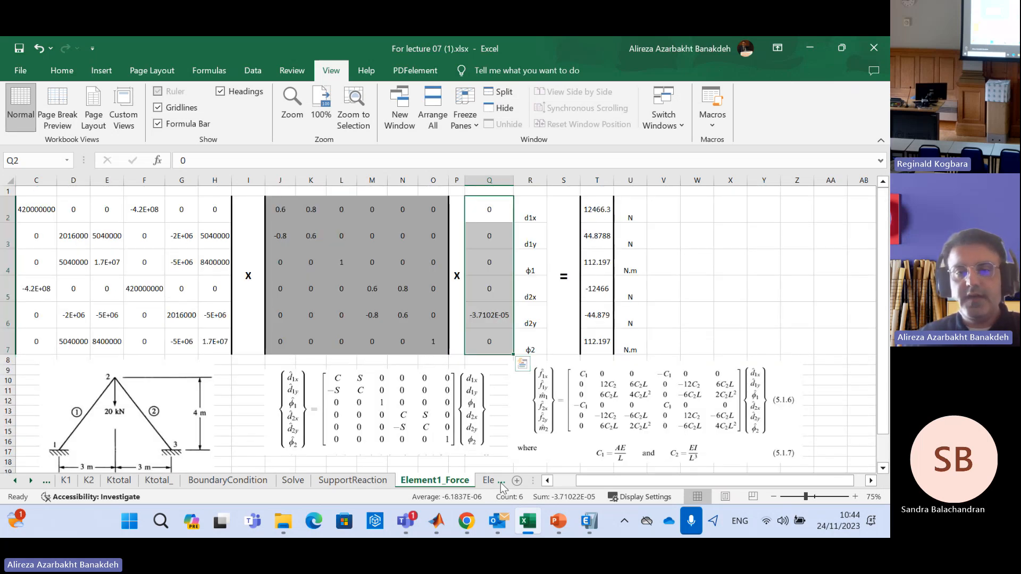
Review the local stiffness matrix, transformation matrix, displacement vector and resulting forces on the Element2_Force sheet
left_click(494, 481)
scroll(426, 379, "down", 3)
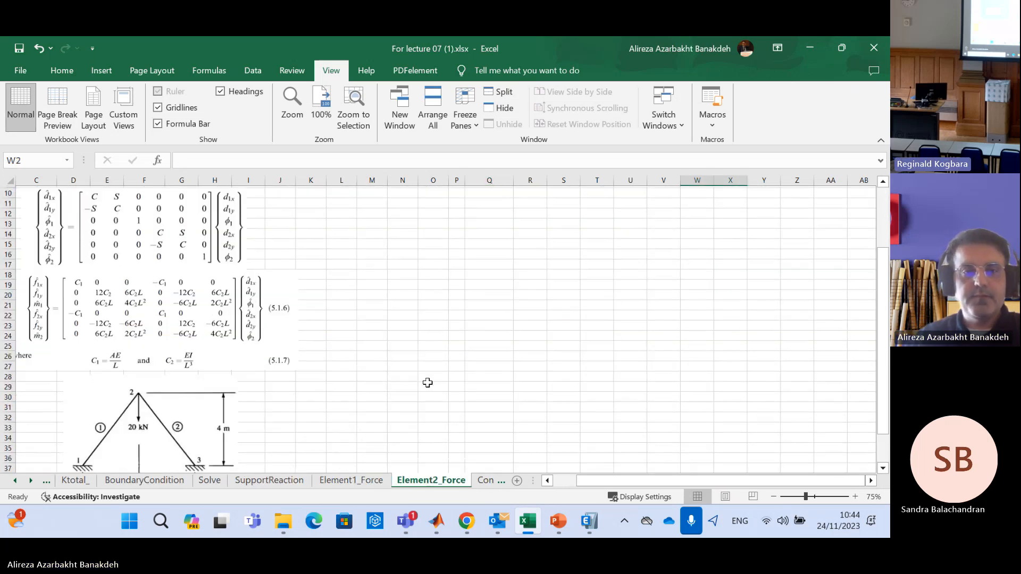
scroll(426, 383, "up", 3)
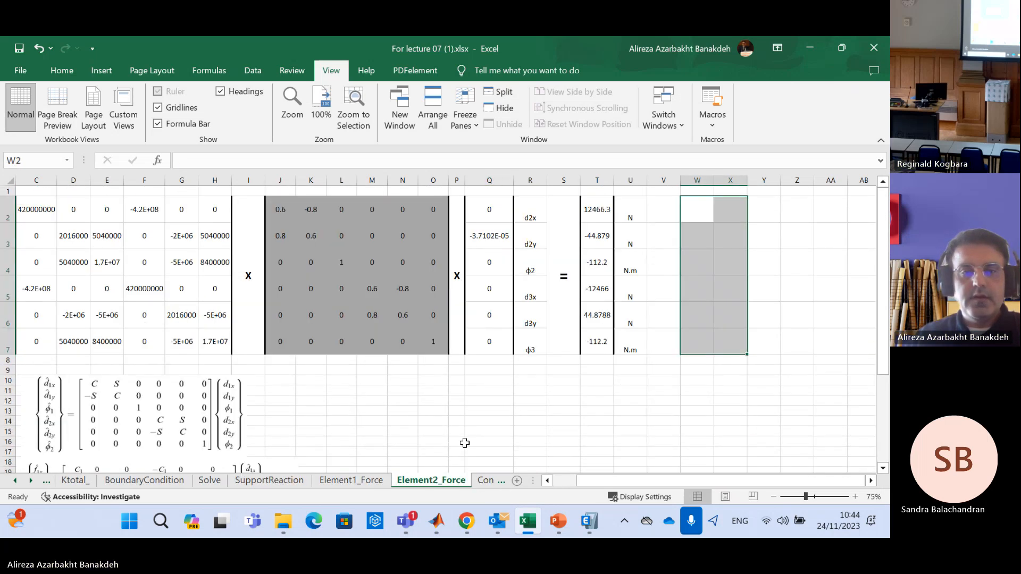
On the Control sheet, place the ETABS reactions screenshot beside the annotated frame diagram and set the zoom to 100%
left_click(30, 481)
left_click(452, 480)
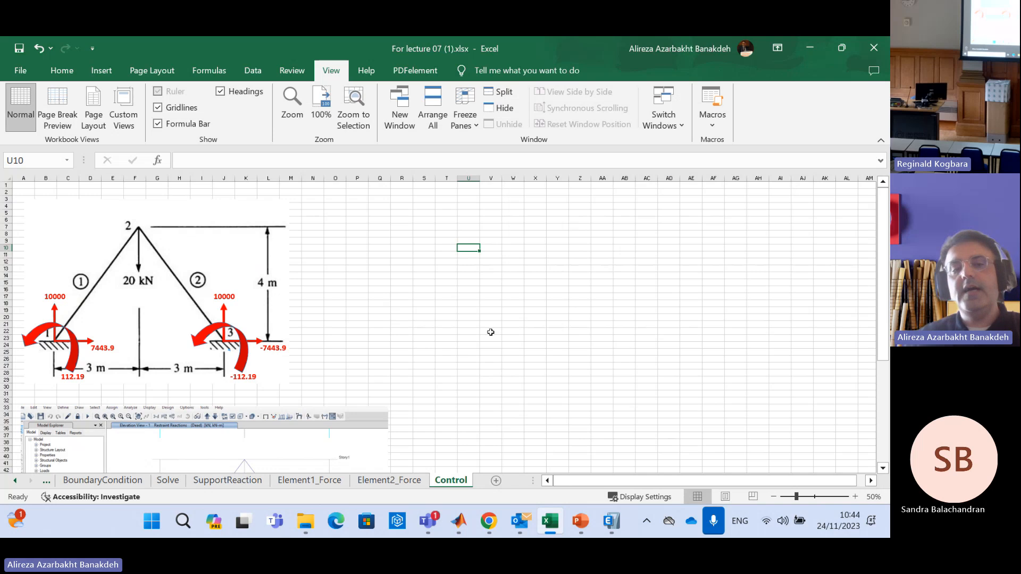
left_click_drag(334, 438, 662, 222)
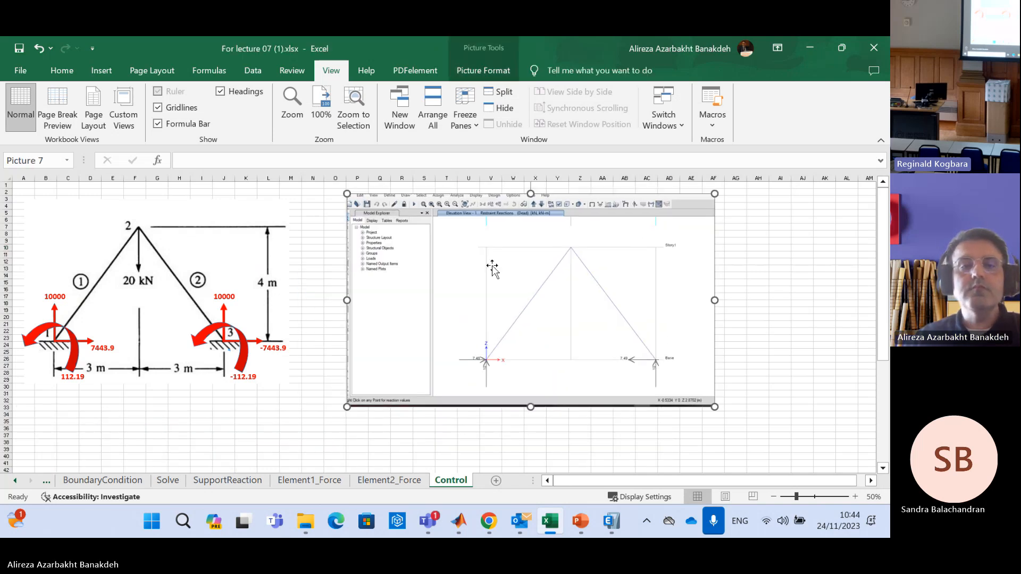
left_click(321, 93)
left_click(573, 488)
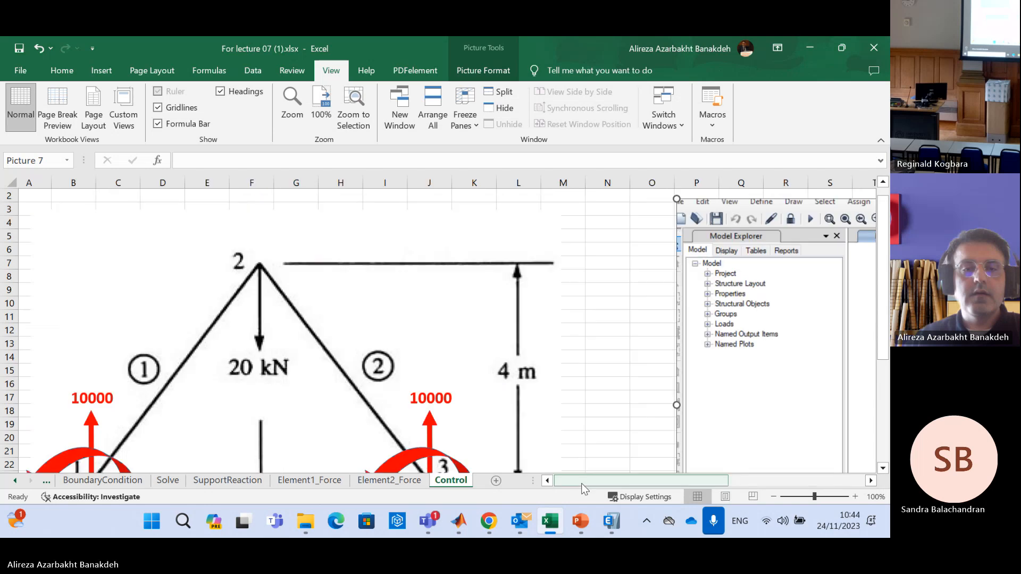
Examine the support reactions annotated at nodes 1 and 3 of the frame diagram, dismissing the calendar reminder
scroll(569, 335, "down", 2)
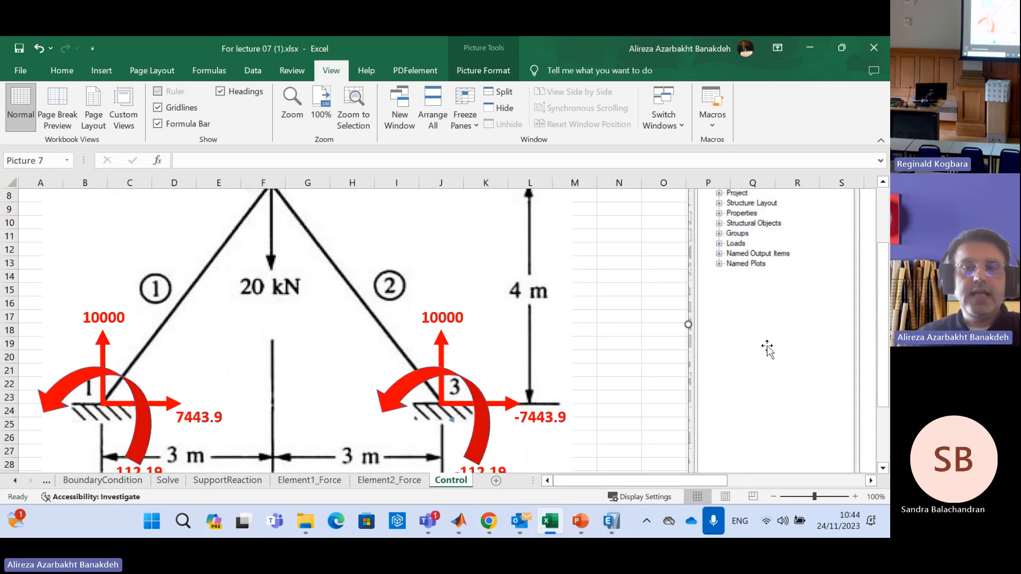
left_click_drag(881, 325, 880, 321)
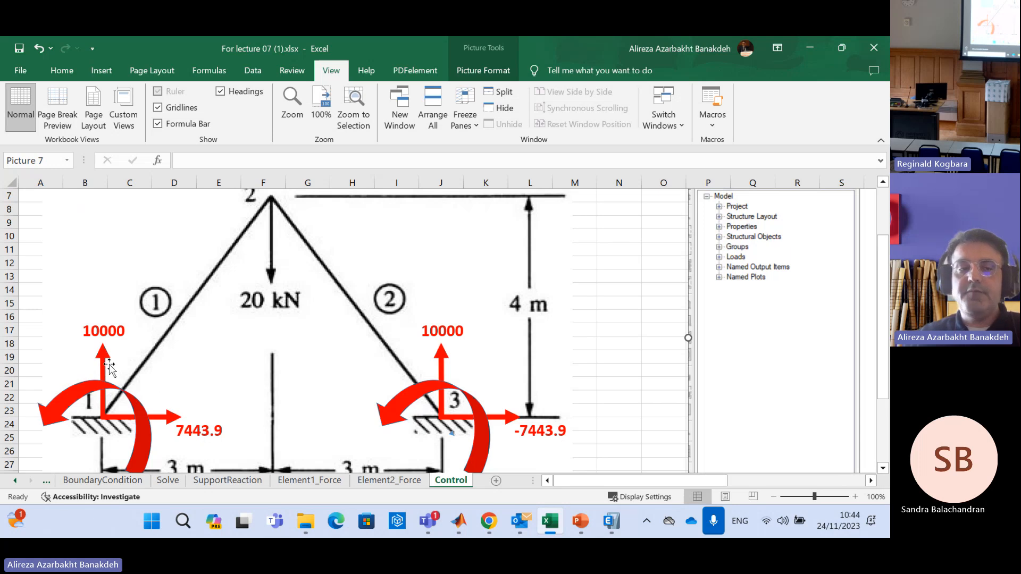
scroll(882, 344, "down", 1)
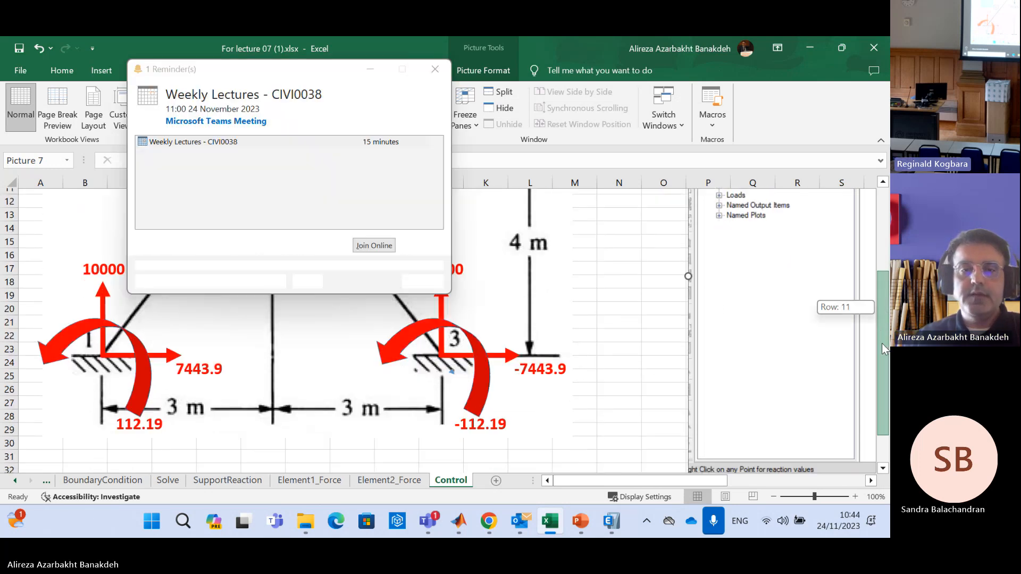
left_click(422, 281)
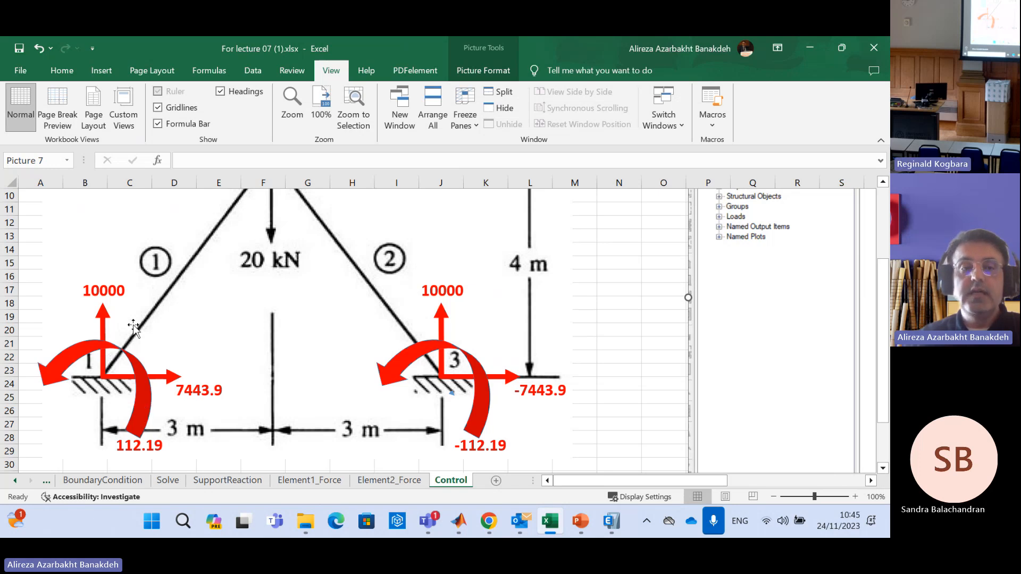
Compare the node 1 reactions in Q2:Q4 on the SupportReaction sheet with the frame diagram on the Control sheet
left_click(231, 482)
left_click_drag(543, 211, 545, 418)
left_click(543, 203)
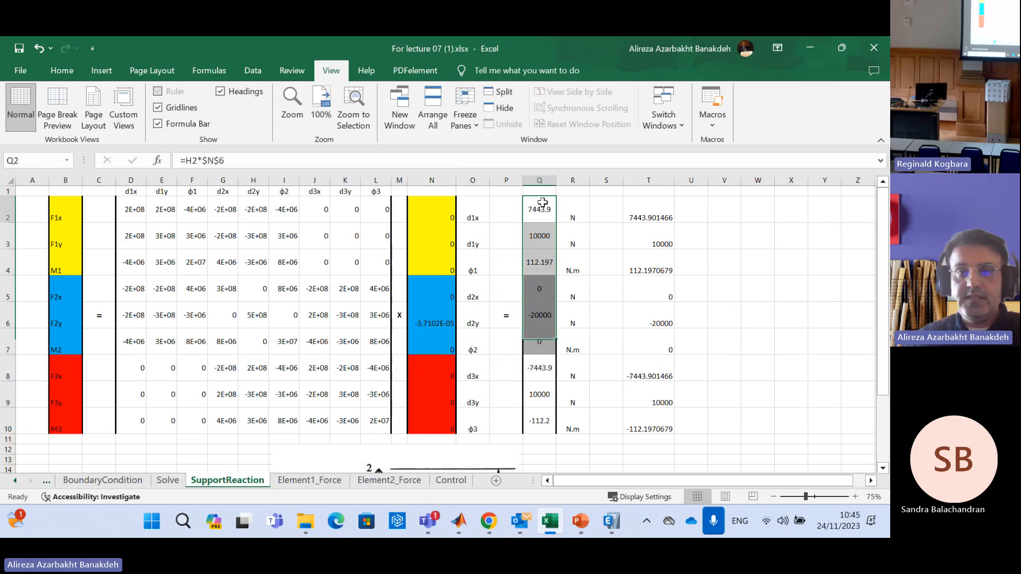
left_click_drag(543, 203, 540, 269)
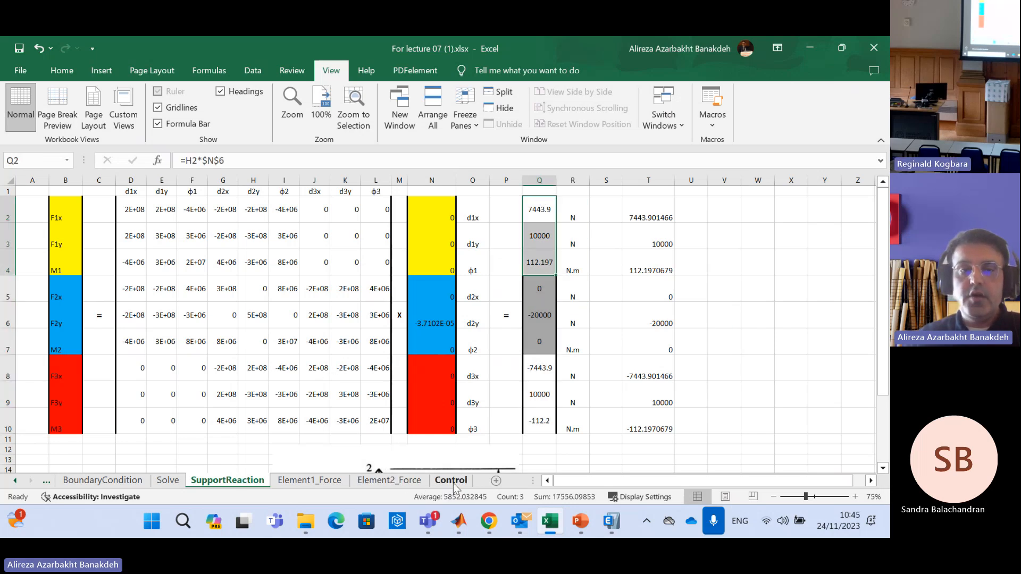
left_click(451, 481)
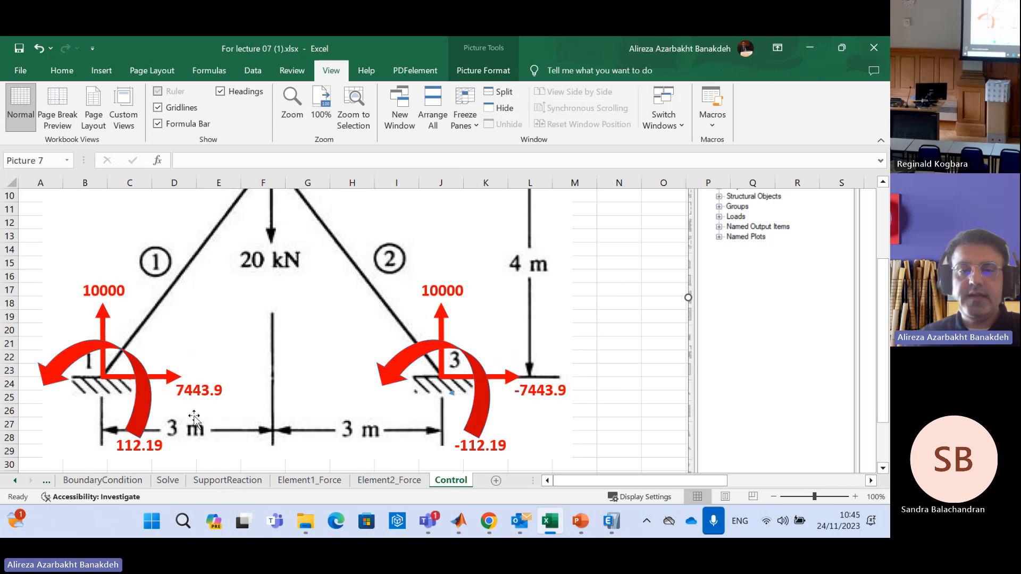
Compare the node 3 reactions in Q8:Q10 on the SupportReaction sheet with the frame diagram on the Control sheet
left_click(220, 481)
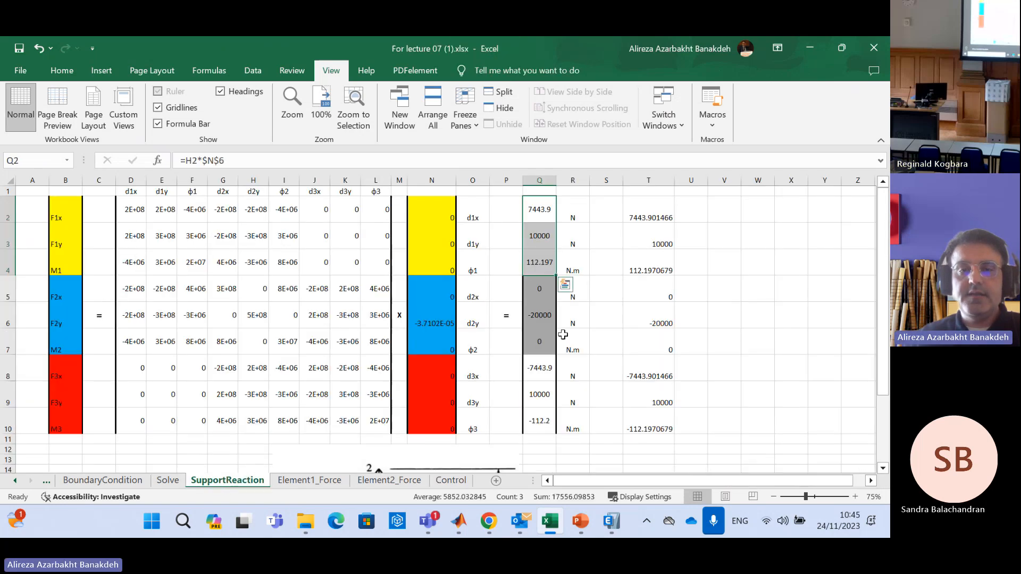
left_click_drag(544, 360, 539, 417)
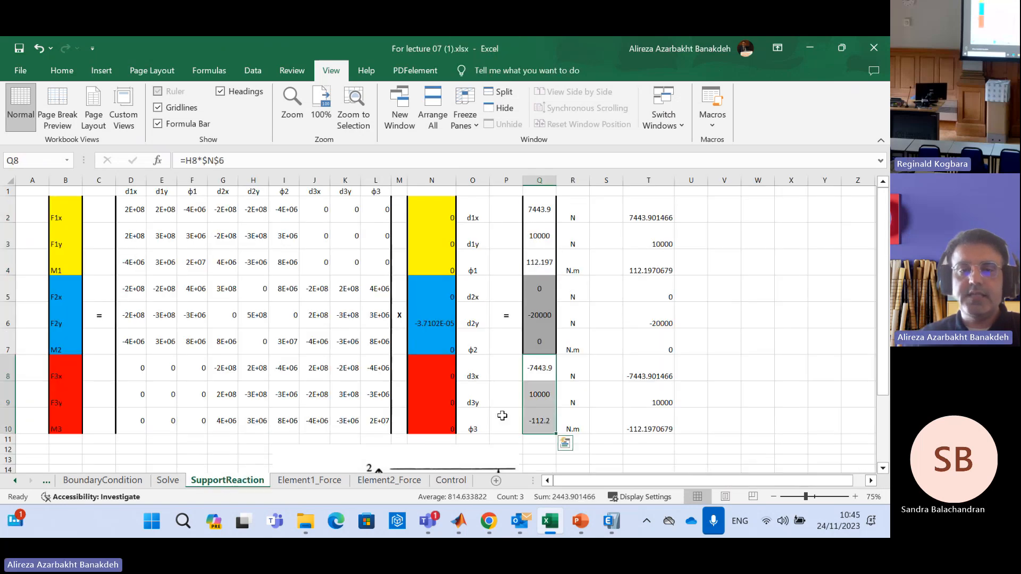
left_click(466, 480)
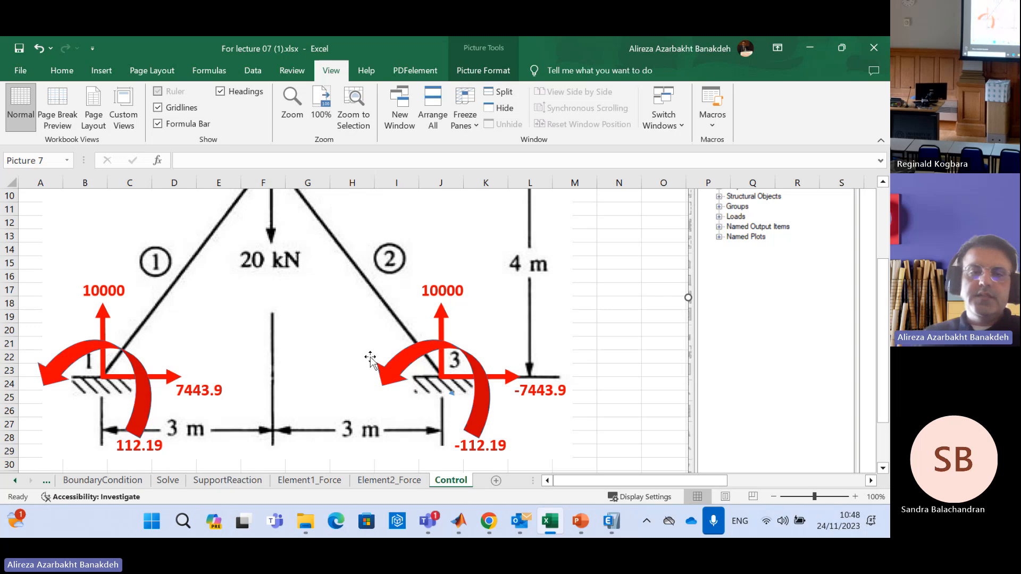
Switch to ETABS and display the filled Moment 3-3 diagram of the frame for the Dead load case
left_click(612, 524)
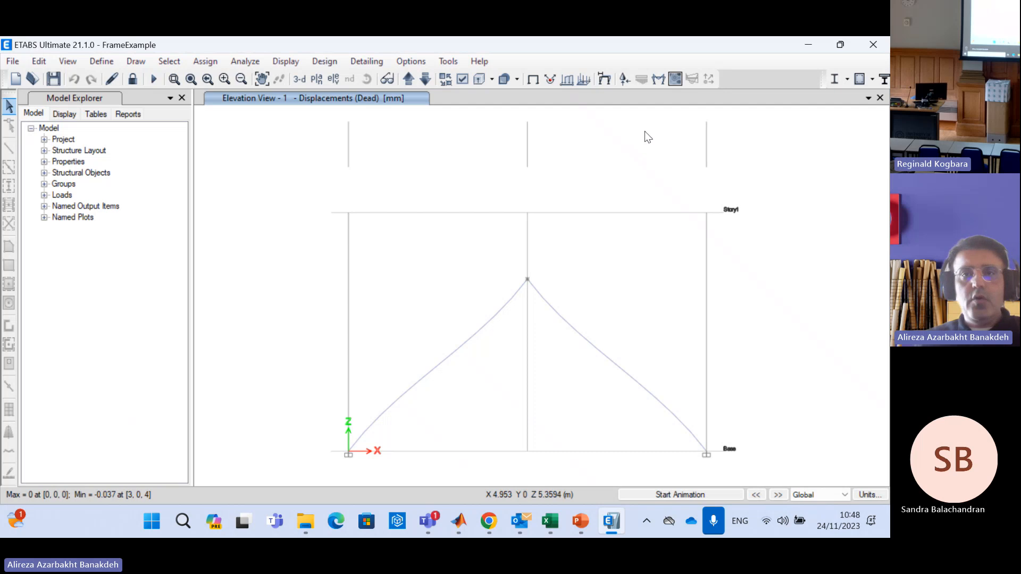
left_click(660, 78)
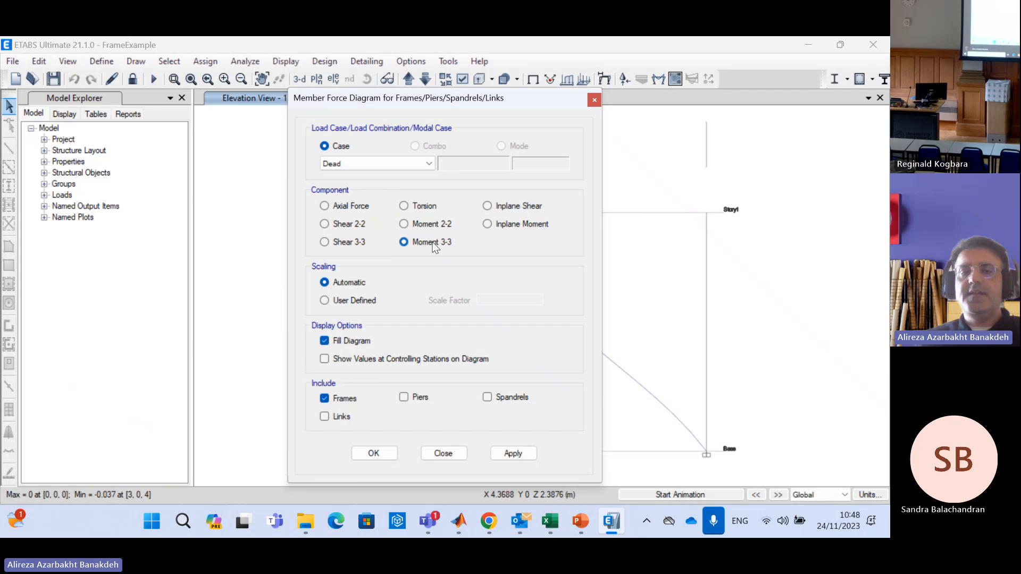
left_click(385, 455)
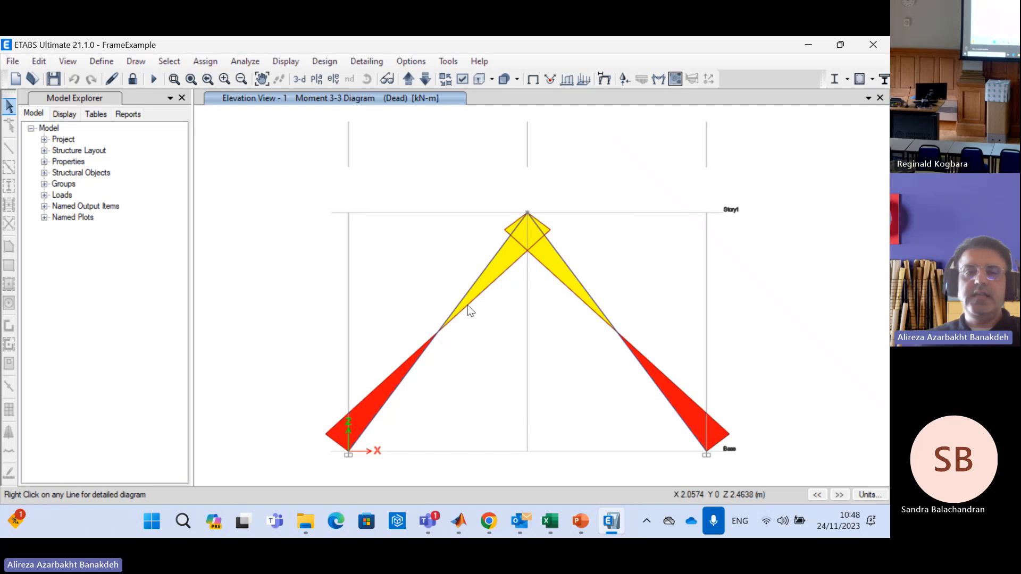
Inspect the left inclined member's shear V2 and moment M3, scrolling for values to its 5 m end, and close the details
right_click(461, 303)
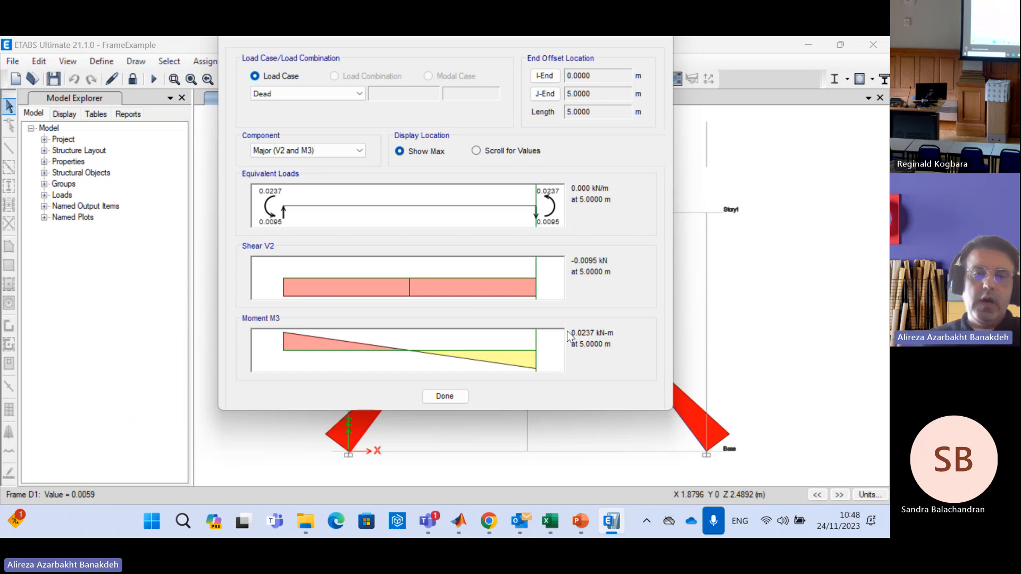
left_click_drag(337, 356, 584, 334)
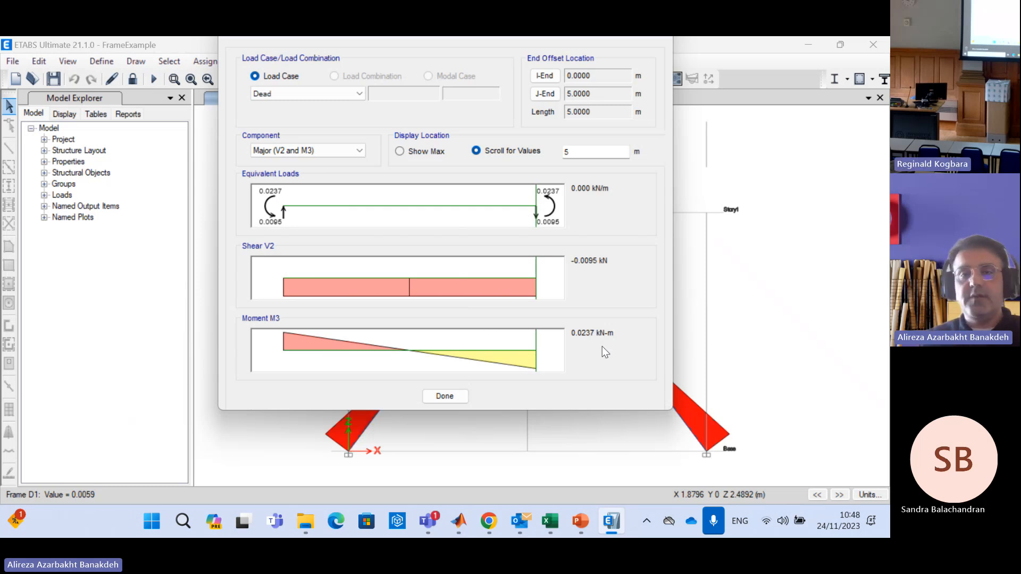
left_click(650, 37)
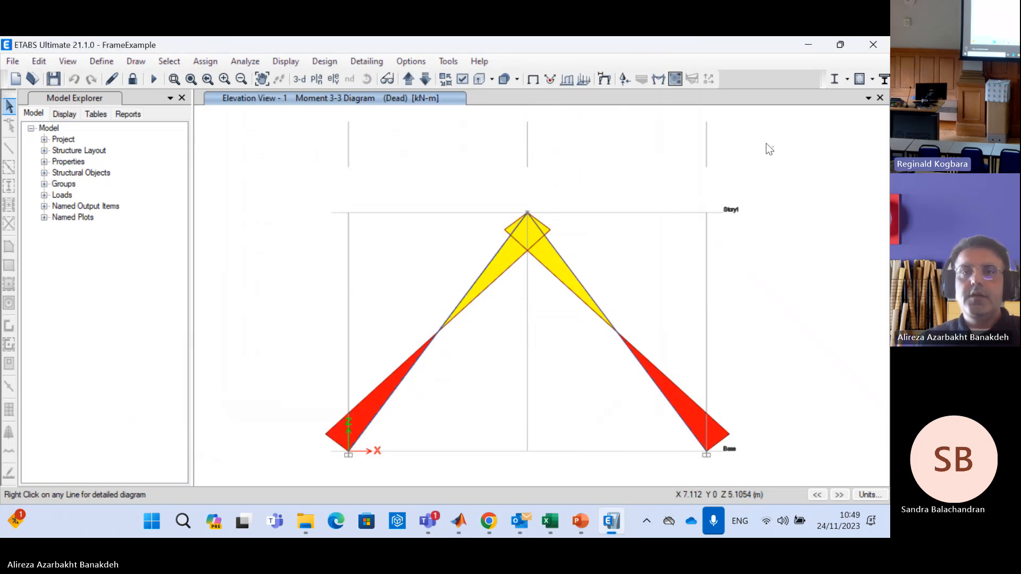
Display the Dead case point reactions as arrows for components Fx, Fz and My
left_click(660, 79)
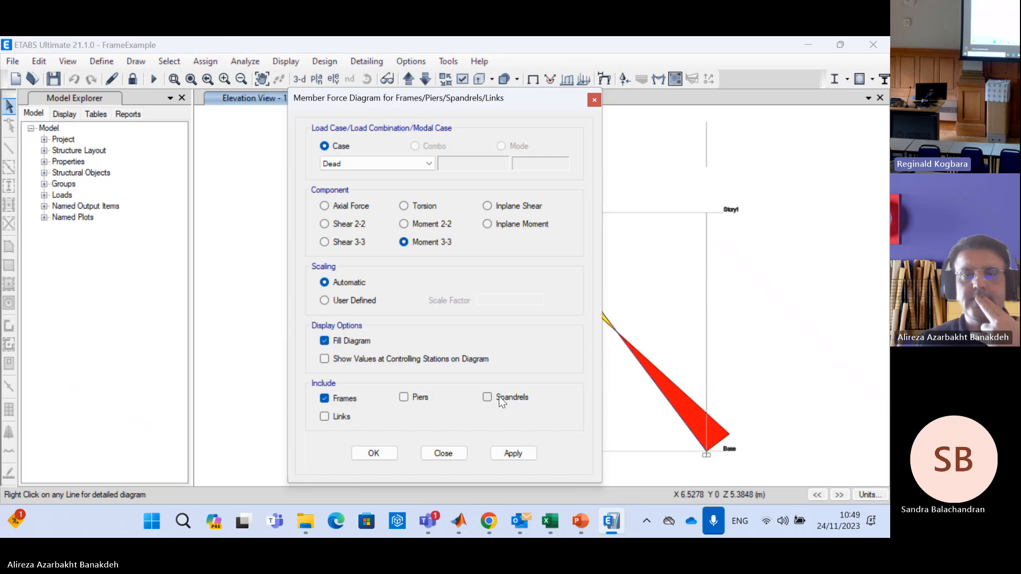
left_click(463, 453)
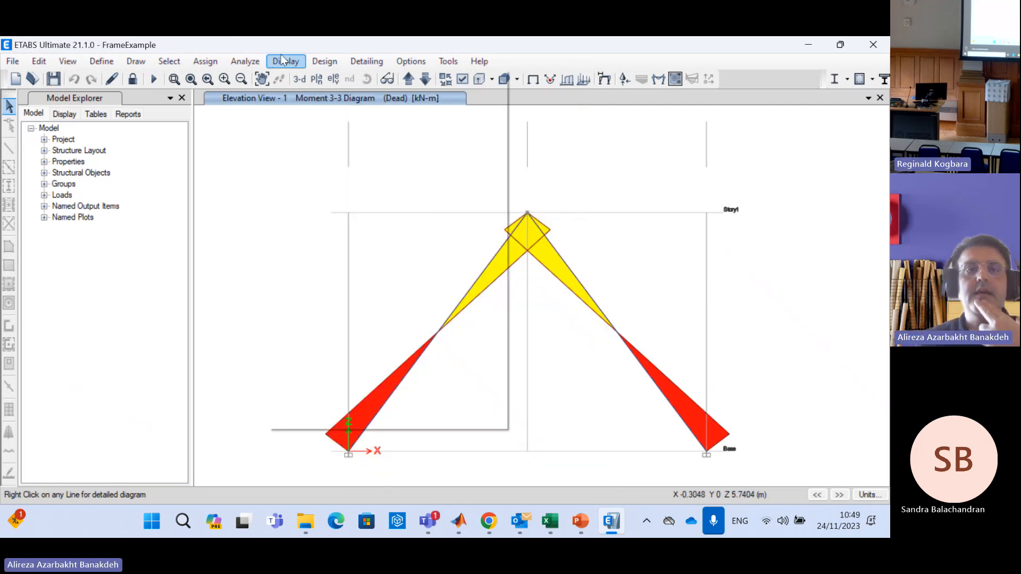
left_click(283, 60)
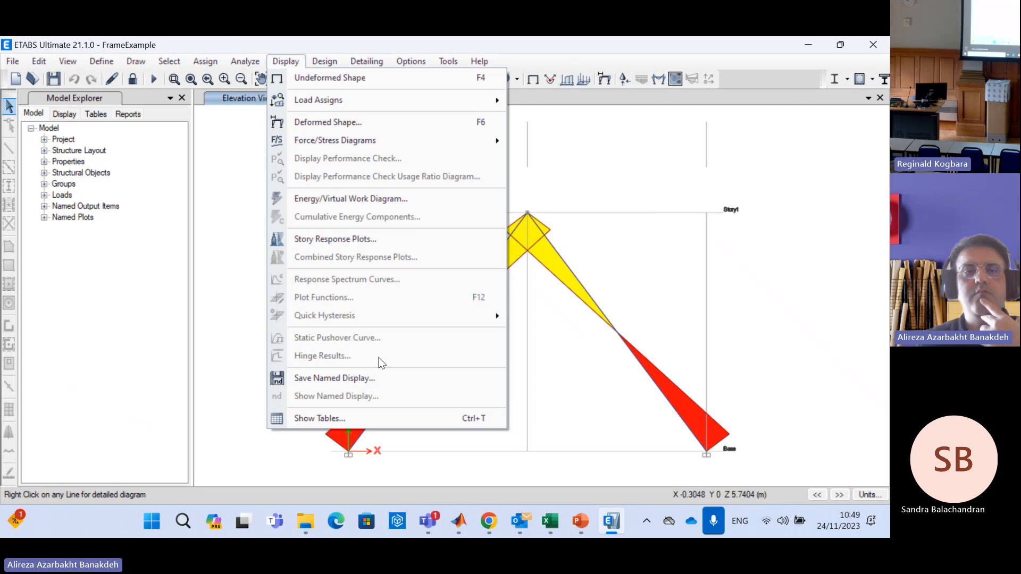
mouse_move(362, 138)
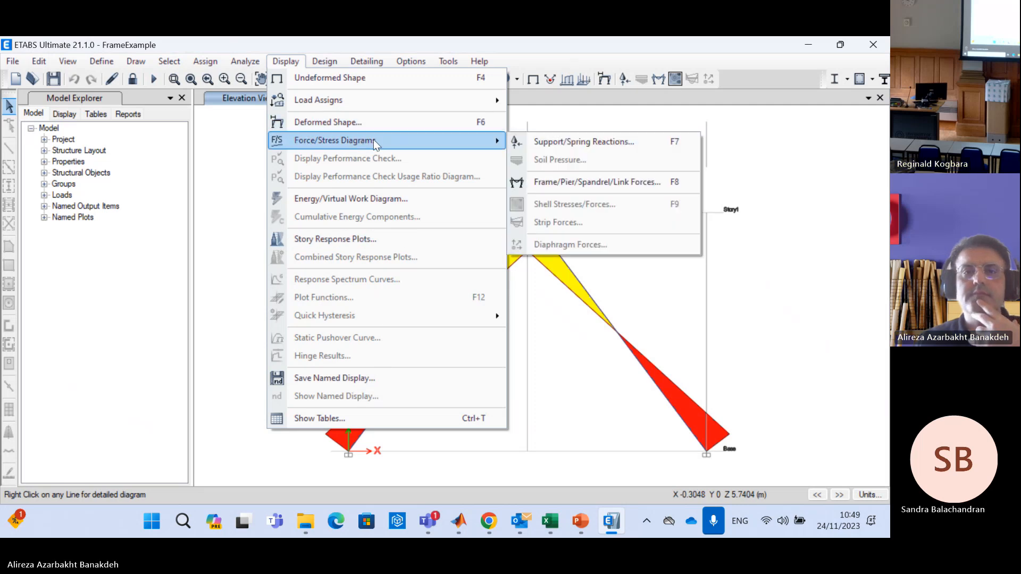
left_click(569, 143)
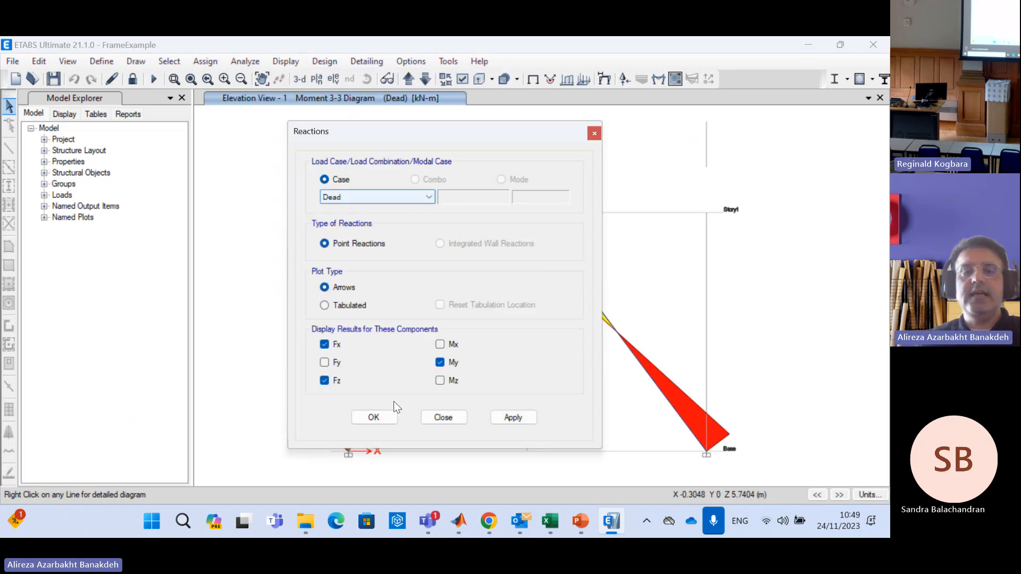
left_click_drag(459, 125, 657, 105)
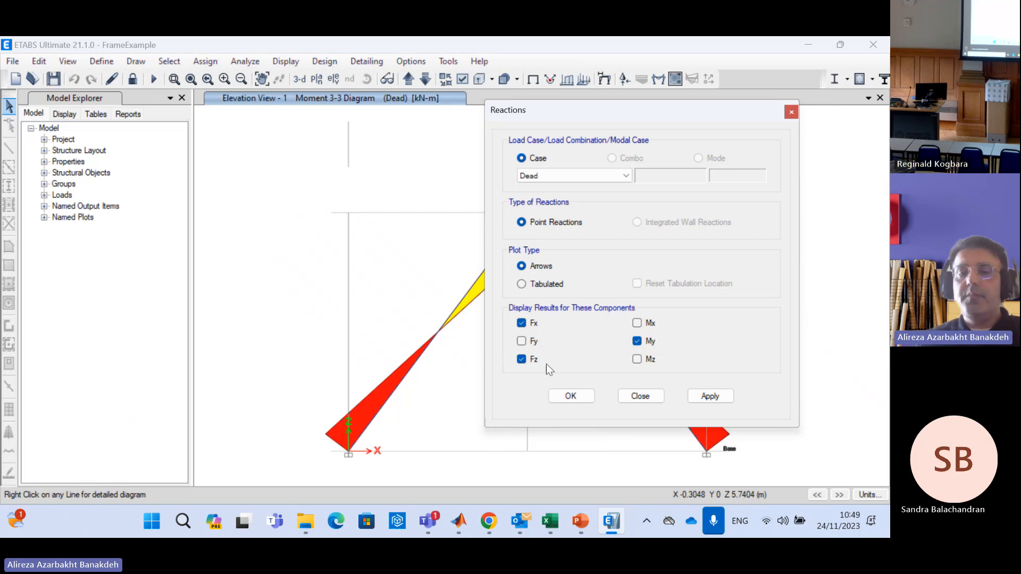
mouse_move(348, 454)
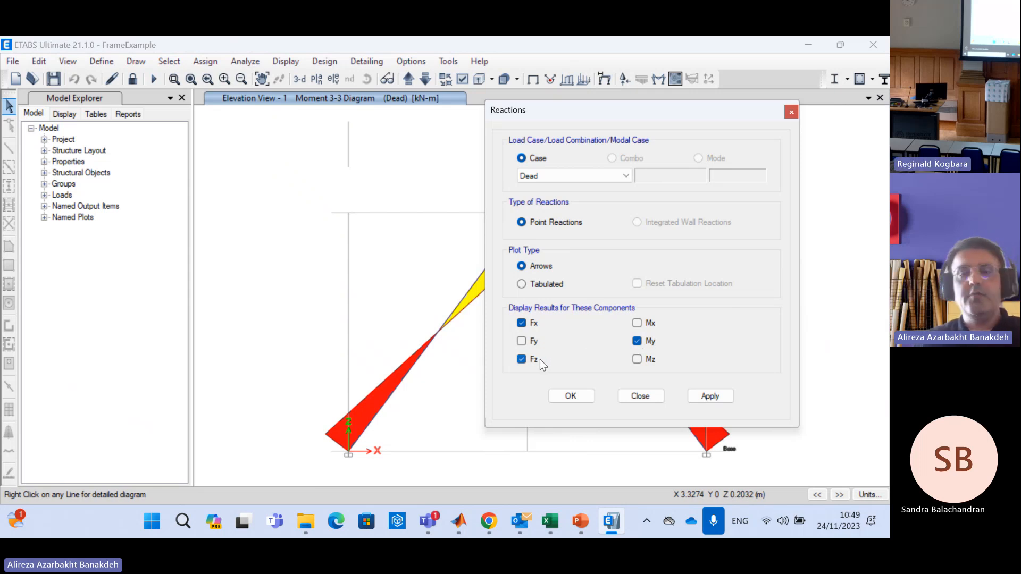
left_click(586, 398)
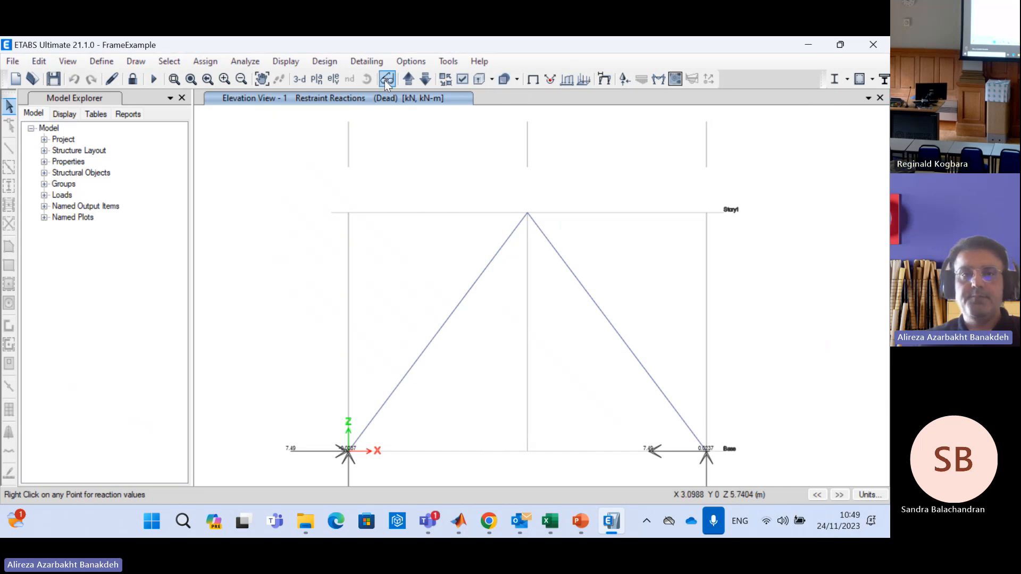
Inspect the detailed reaction values at the left and right base supports in the elevation view
left_click(263, 78)
left_click_drag(503, 330, 480, 254)
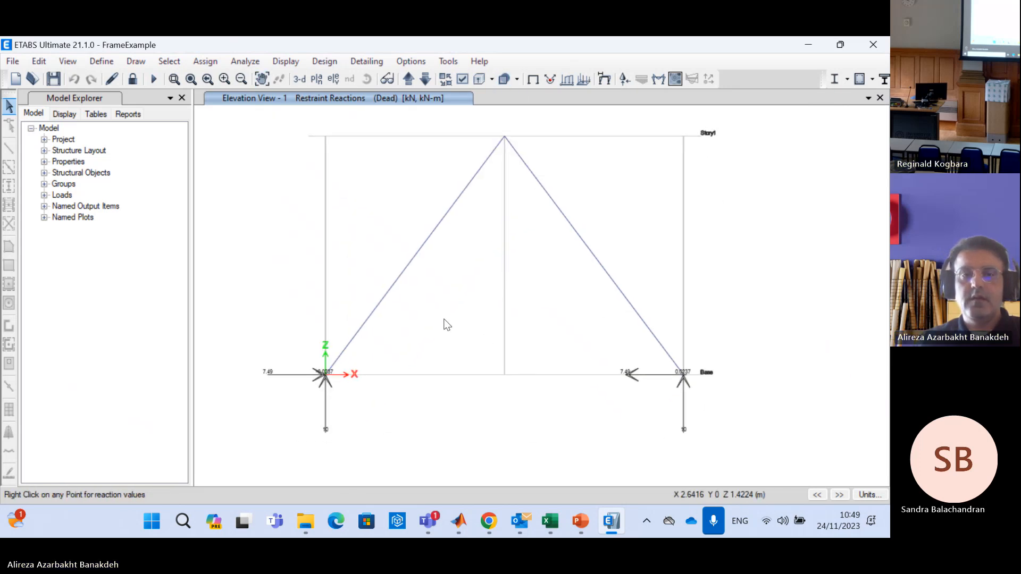
right_click(327, 377)
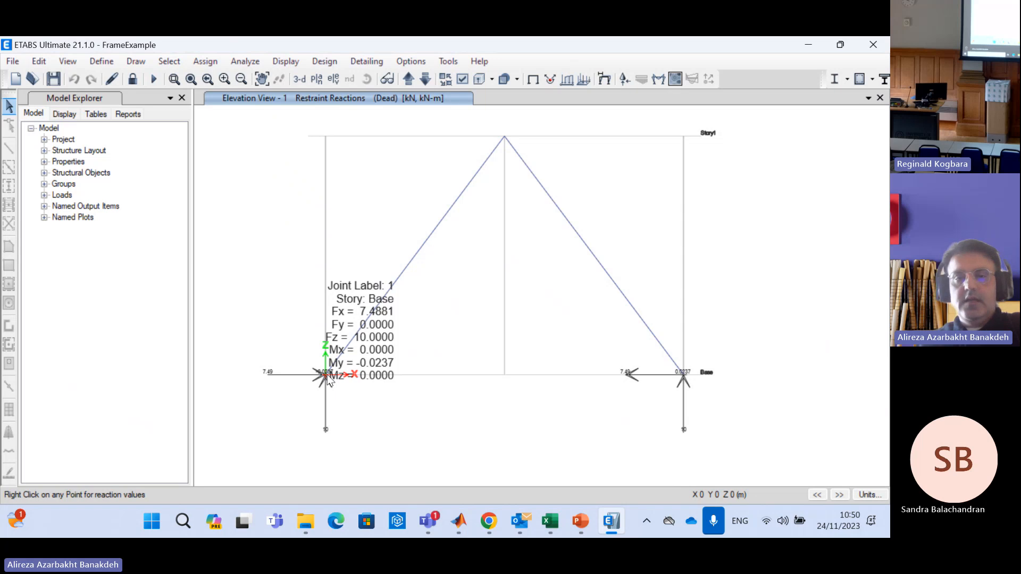
right_click(684, 379)
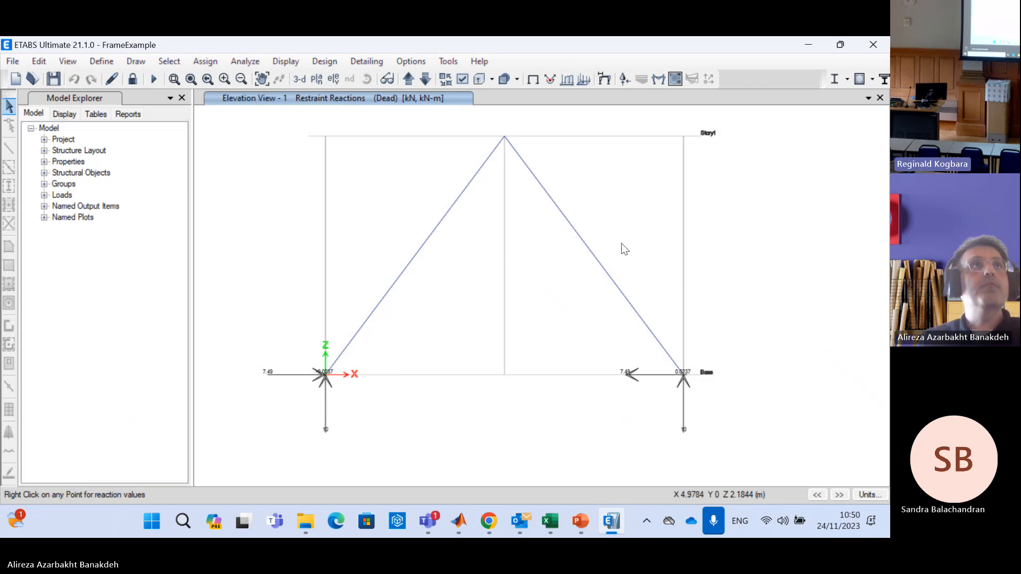
left_click(447, 56)
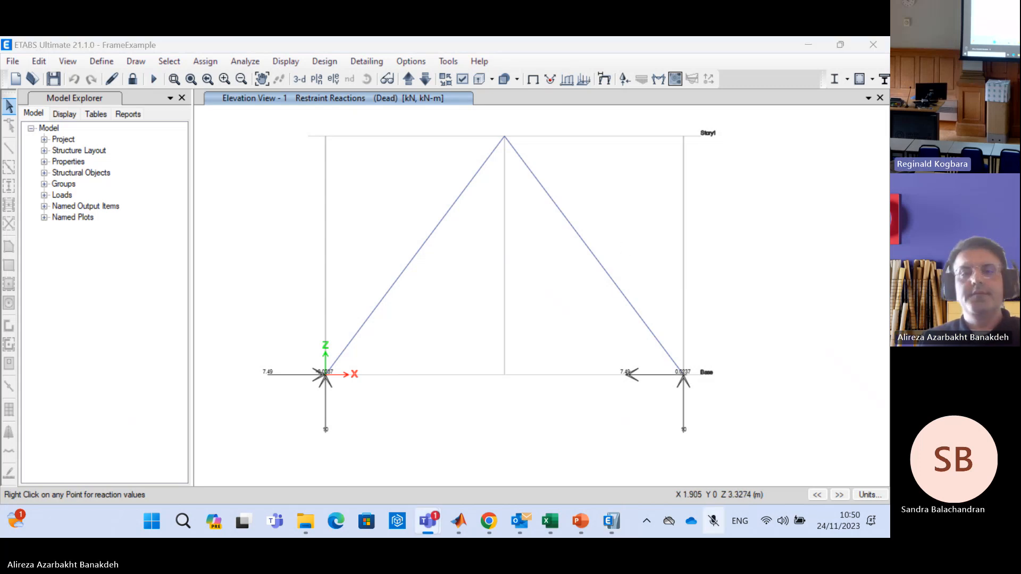
key("ctrl+shift+m")
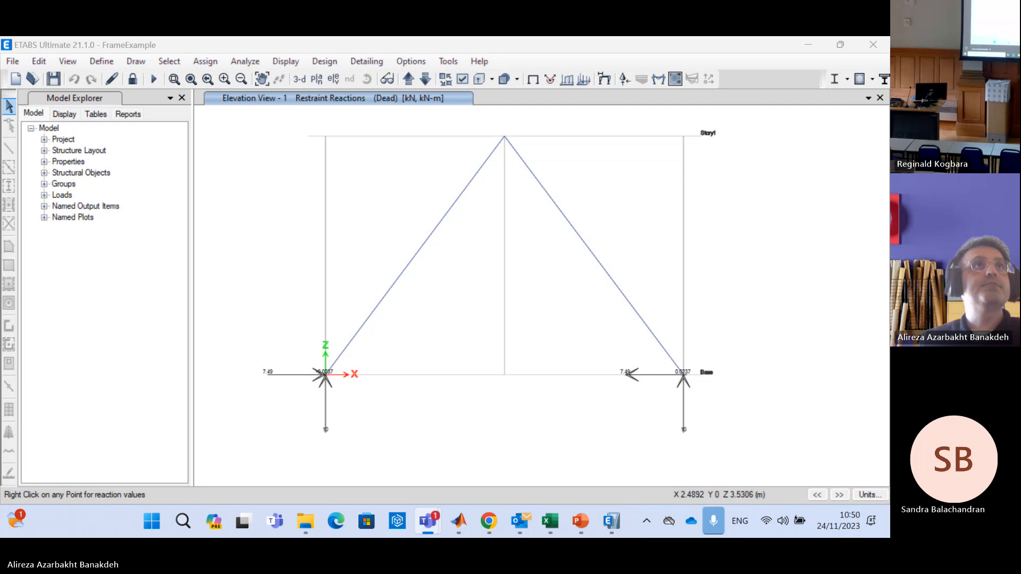
left_click(685, 325)
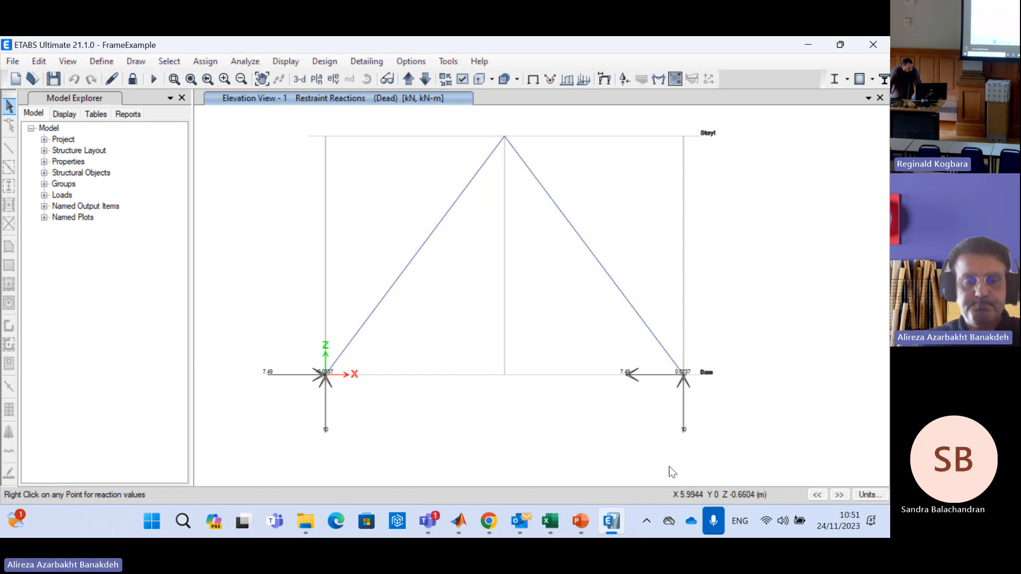
Switch to PowerPoint, present slide 2 with the local beam element forces and matrices, and change the slide show's display arrangement
left_click(551, 524)
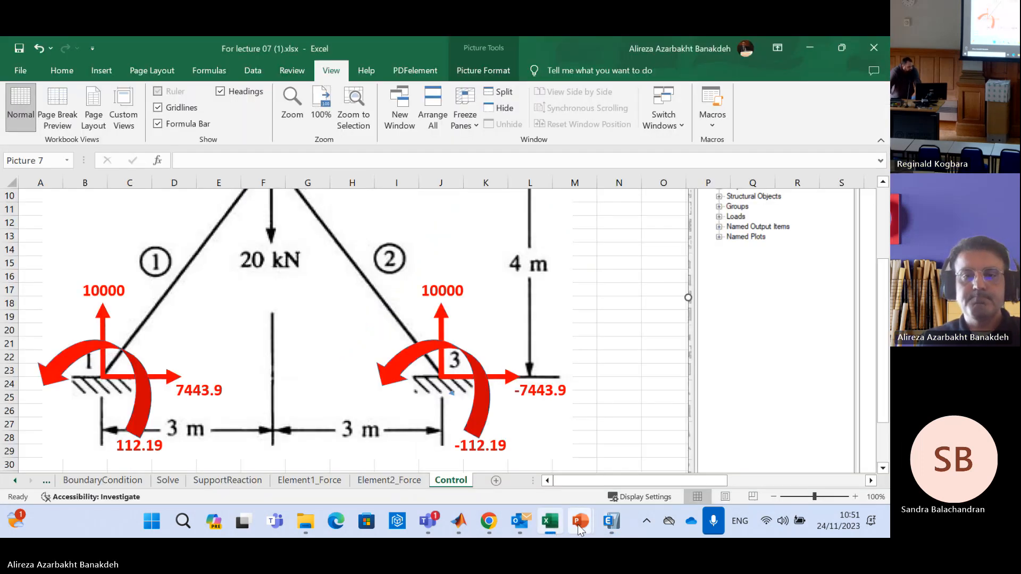
mouse_move(581, 530)
left_click(468, 448)
left_click(60, 260)
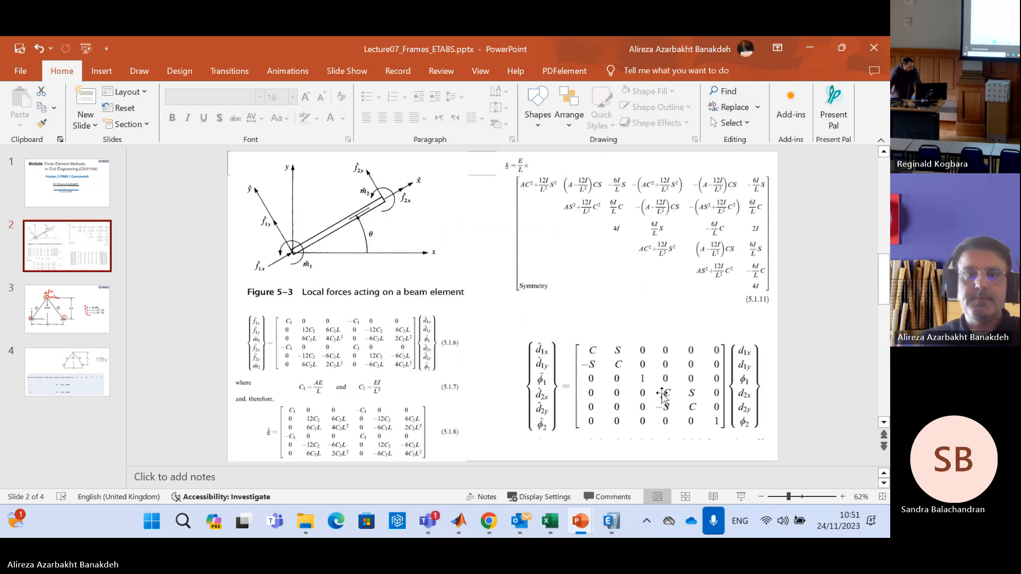
left_click(742, 498)
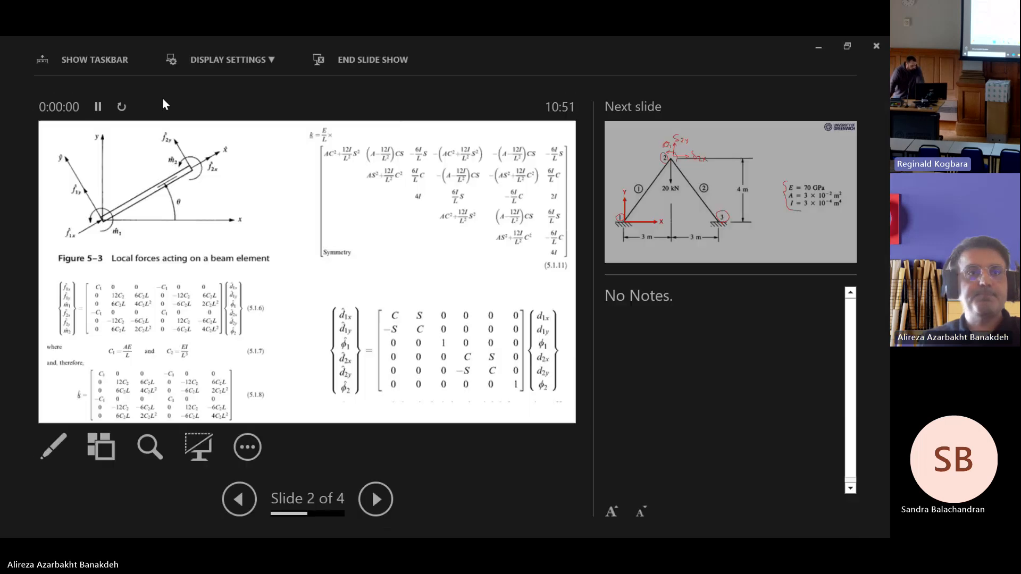
left_click(228, 60)
left_click(218, 81)
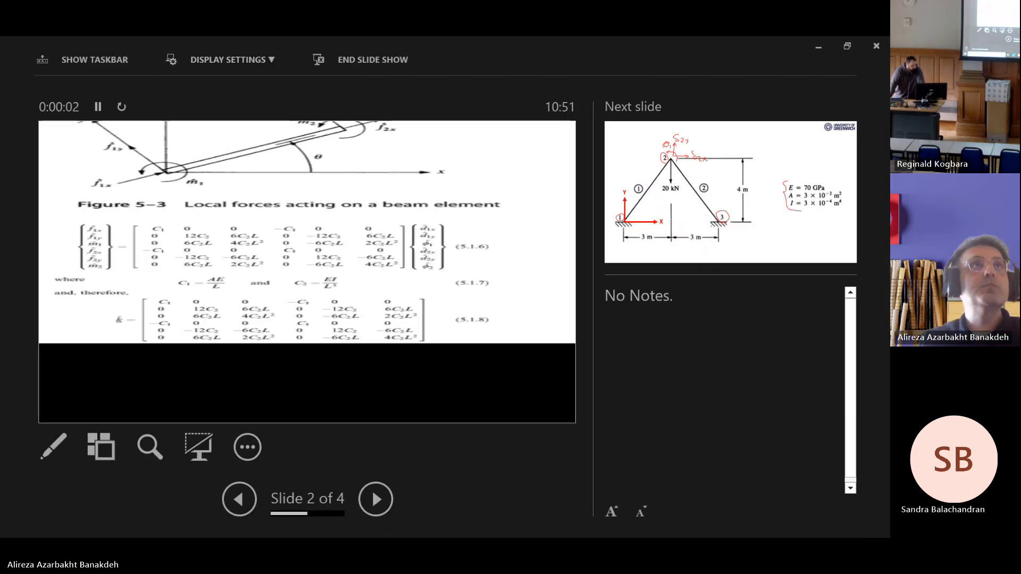